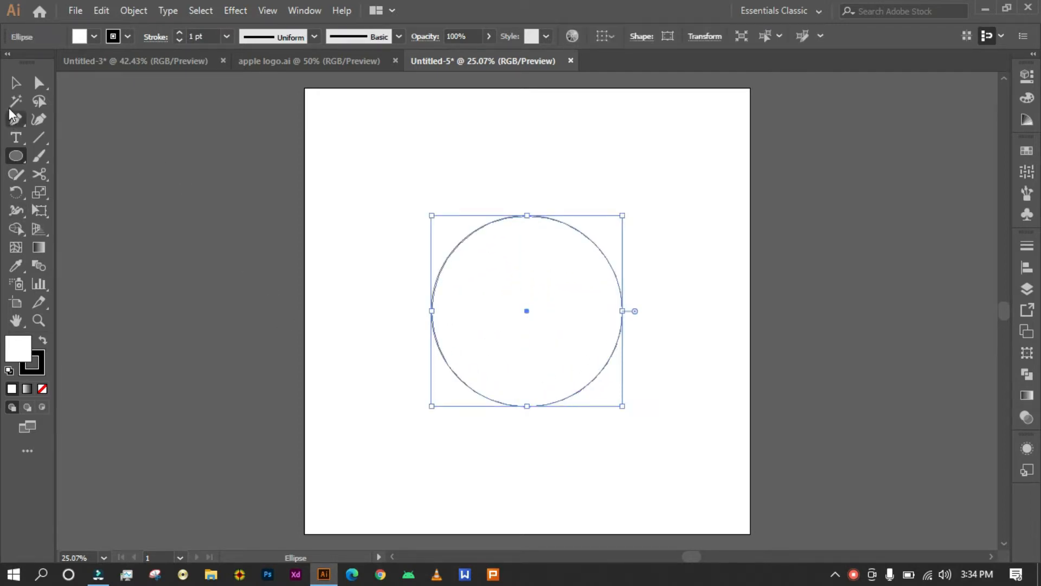
Step: Fill the selected circle with a radial gradient running from gray at the center to black at the edge
click(16, 82)
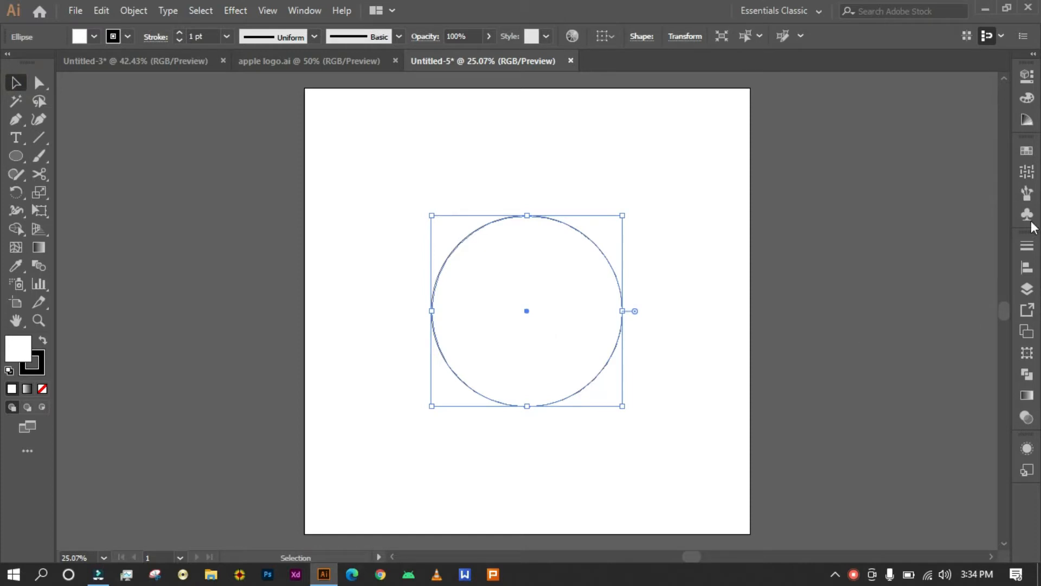
click(1026, 395)
click(908, 353)
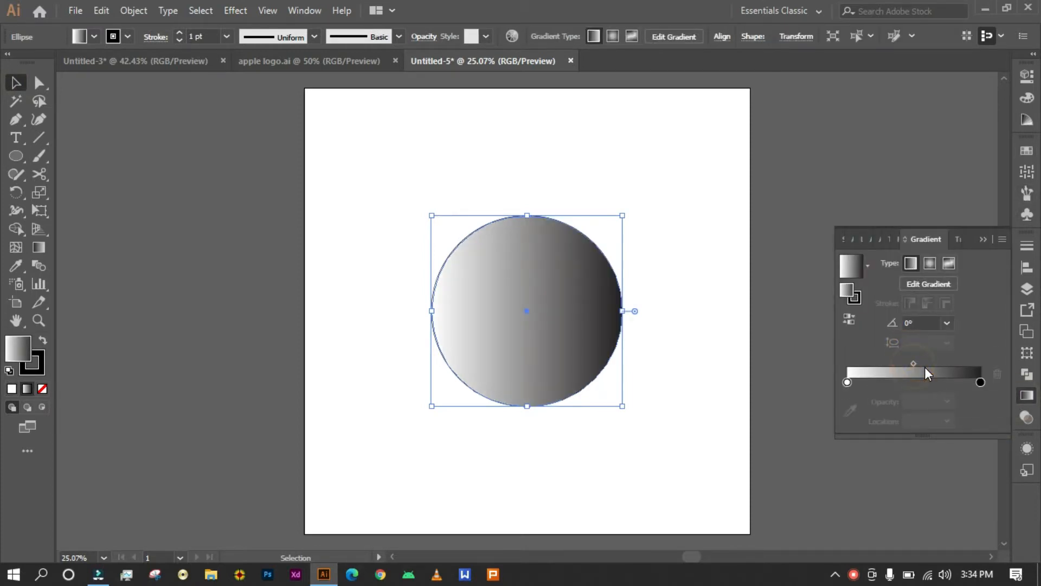
drag(913, 363, 930, 364)
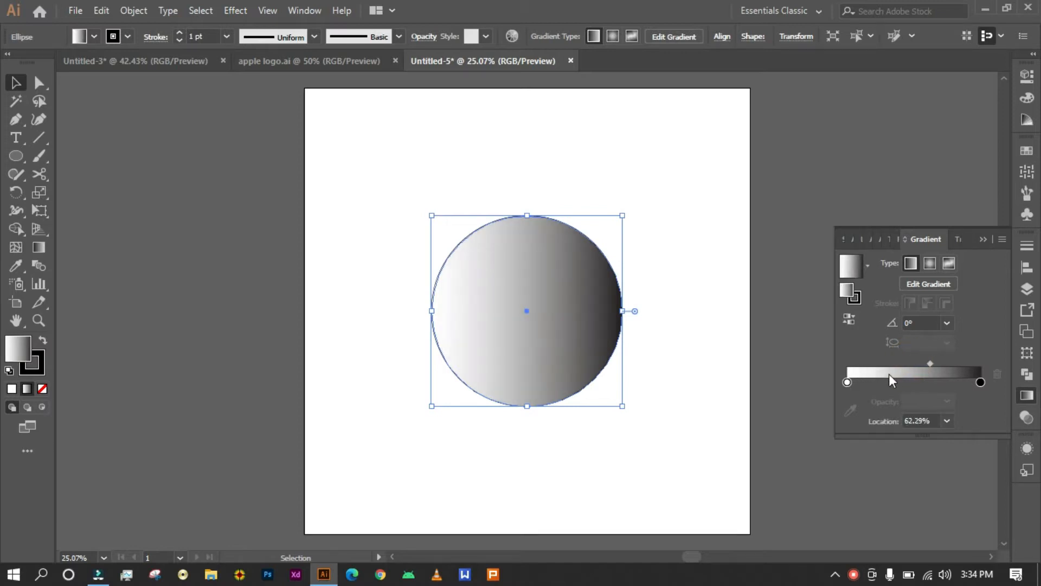
click(896, 369)
click(847, 382)
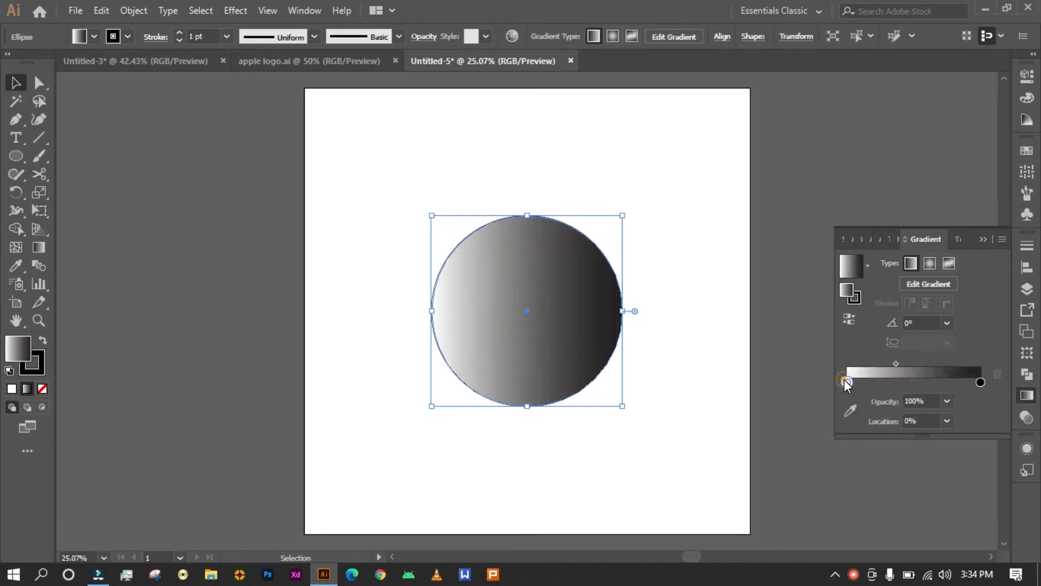
double_click(847, 382)
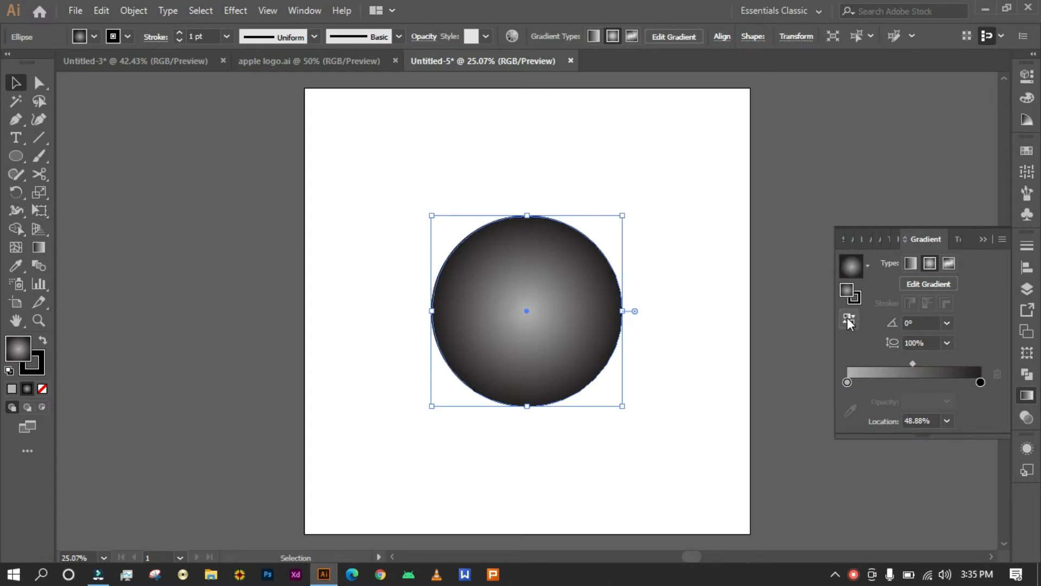
Step: Reverse the circle's radial gradient and shift its midpoint to 87% so the gray stays near the rim
click(848, 320)
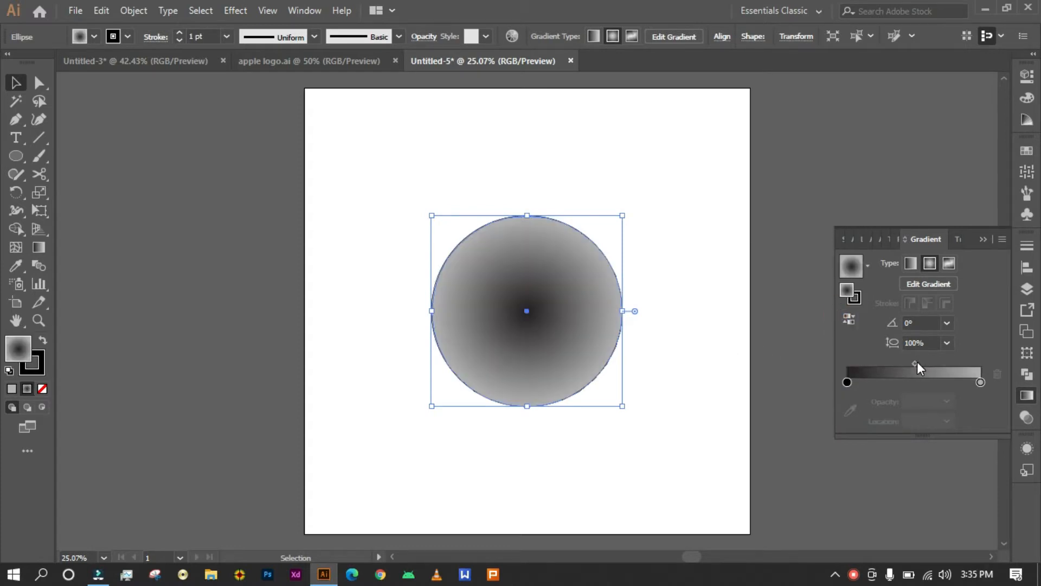
drag(916, 363, 981, 360)
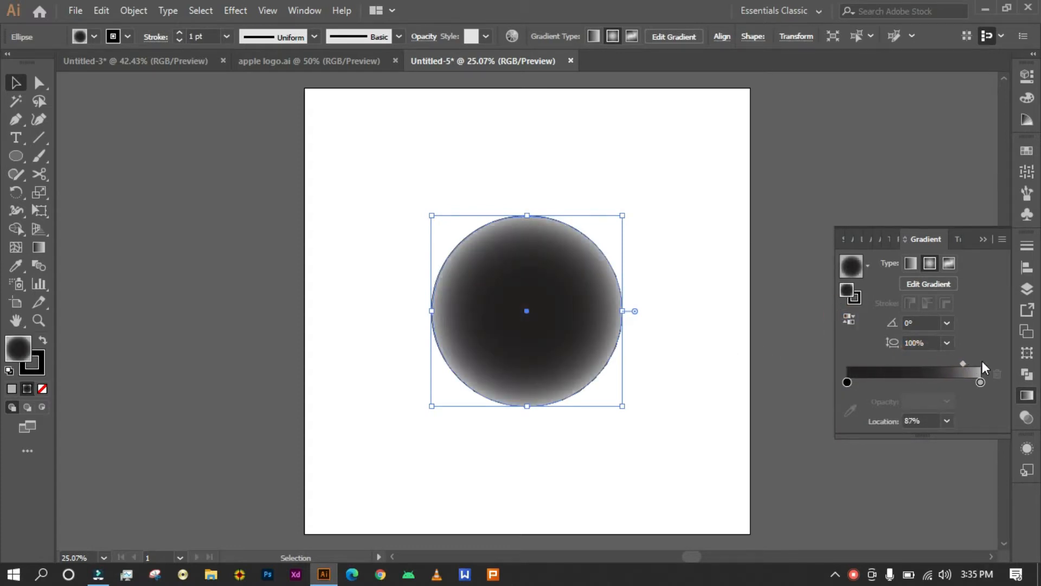
click(697, 367)
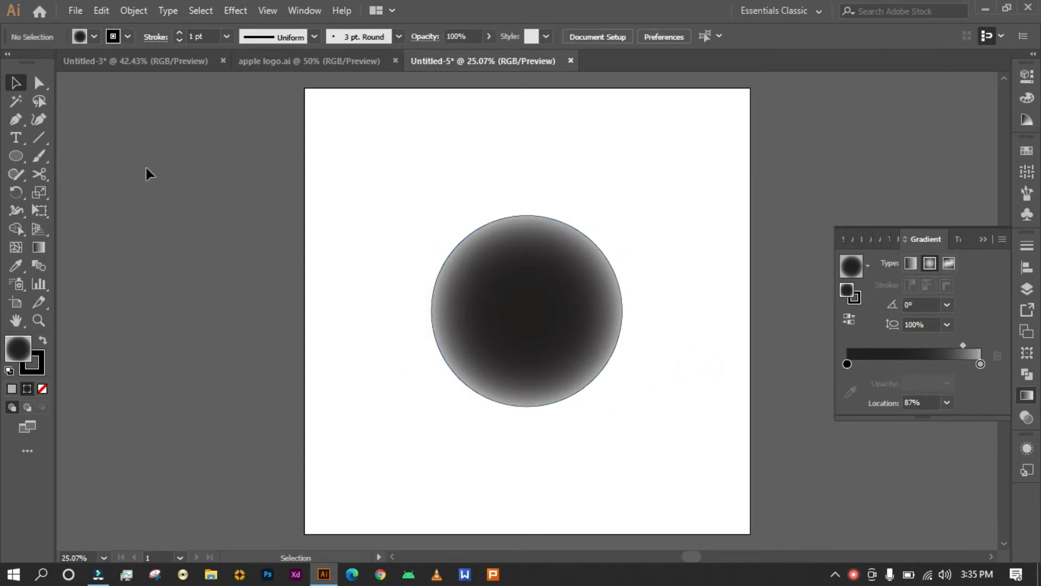
Step: Remove the stroke from the gradient-filled circle, keeping it near the middle of the artboard
click(39, 372)
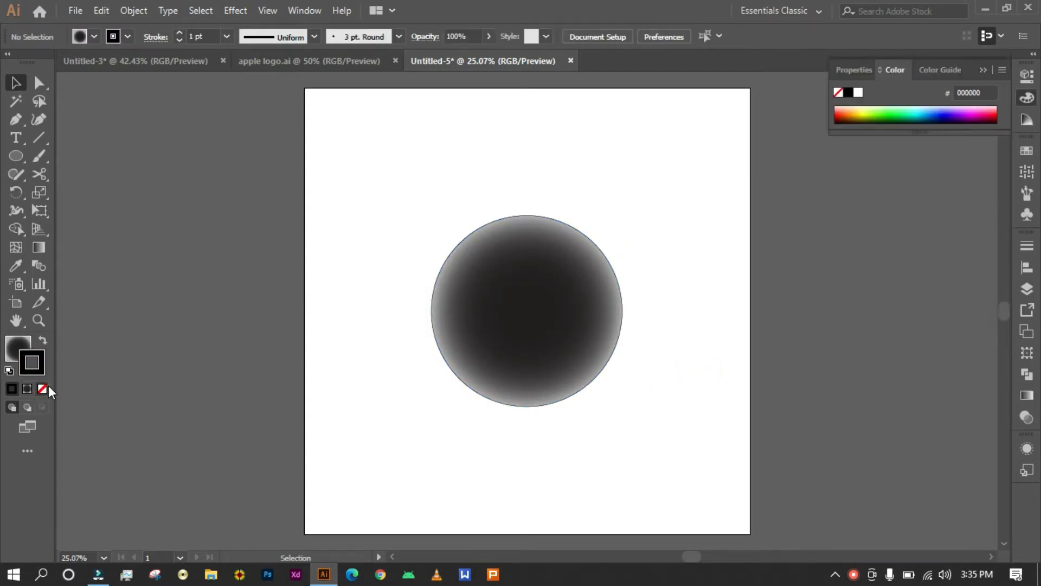
click(44, 388)
drag(499, 226, 508, 305)
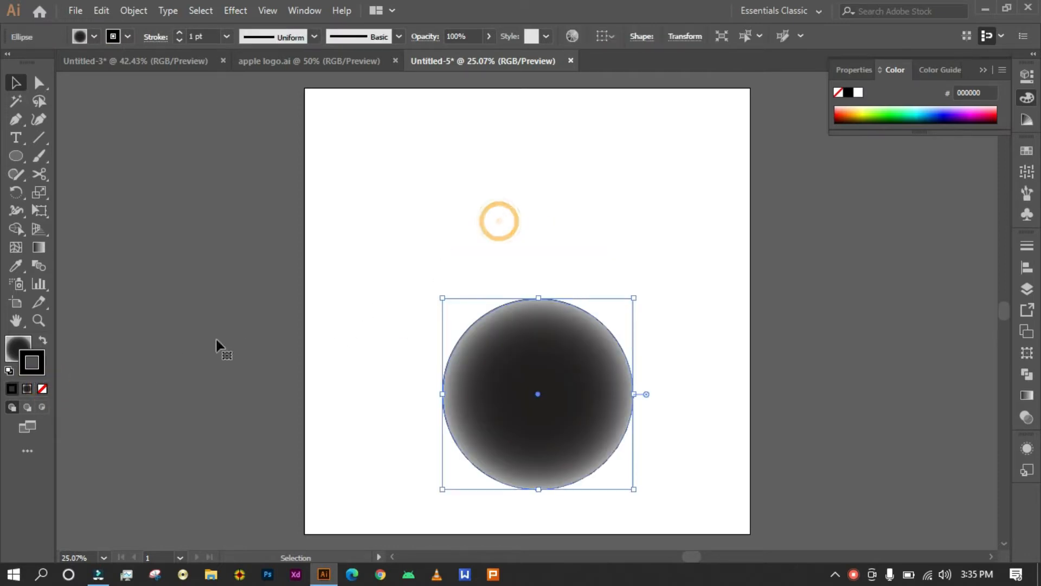
drag(497, 351, 477, 250)
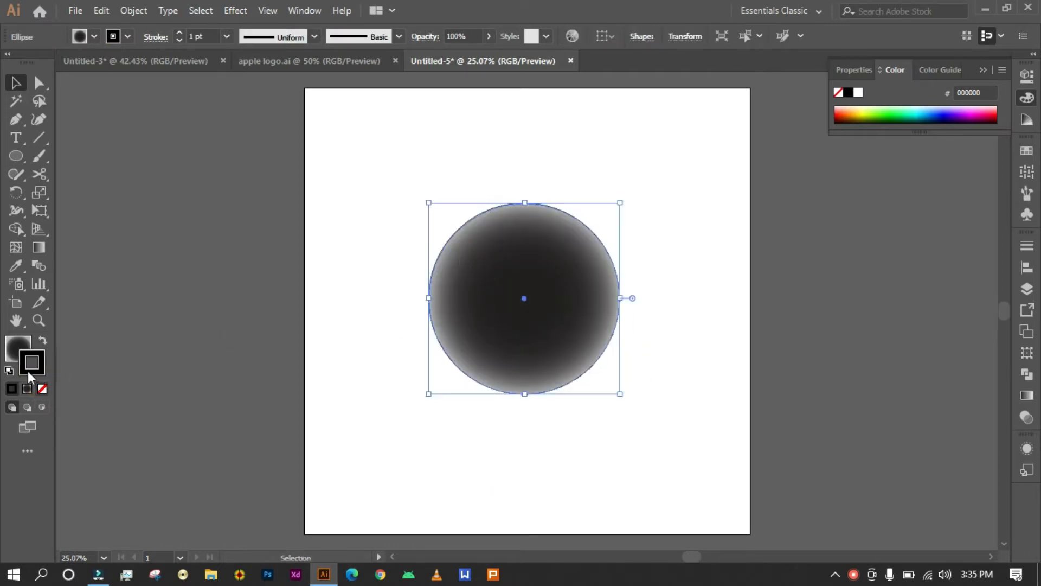
click(42, 388)
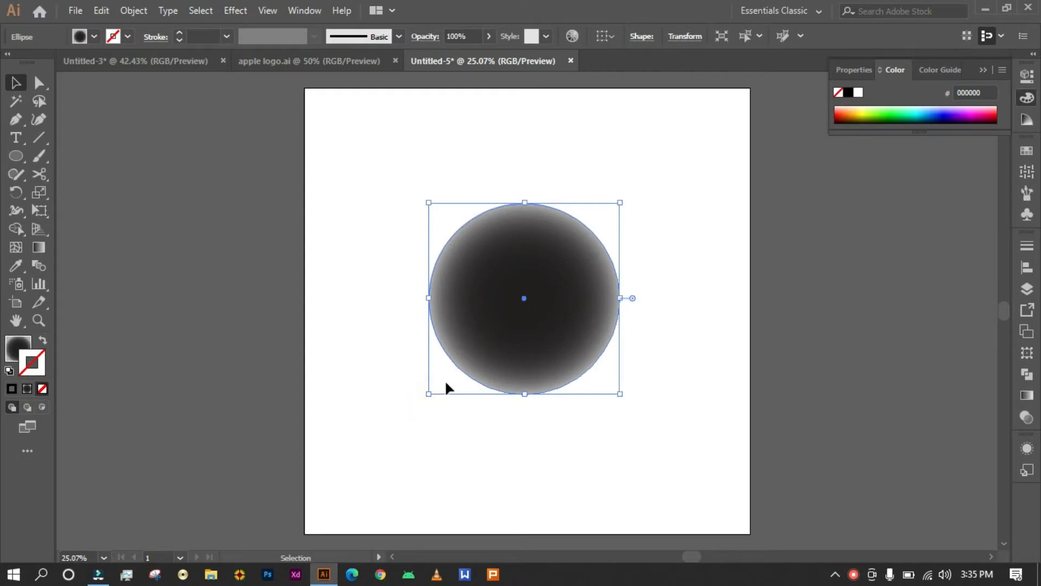
click(342, 303)
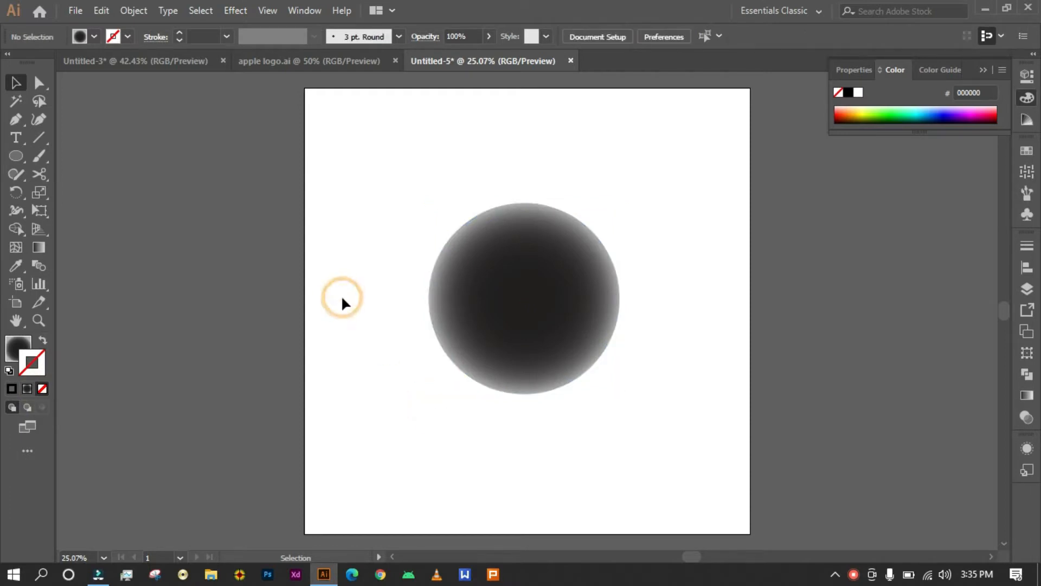
Step: Draw a light gray circle without a stroke on the artboard and add a smaller concentric copy inside it
click(21, 159)
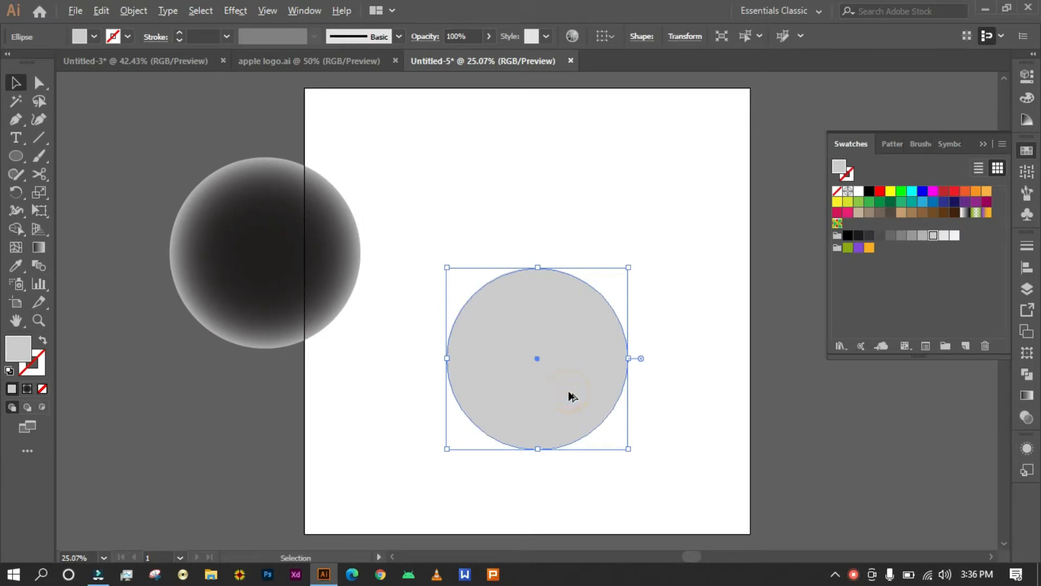
mouse_move(567, 388)
mouse_down()
mouse_move(621, 435)
mouse_move(568, 376)
mouse_up()
drag(629, 449, 604, 432)
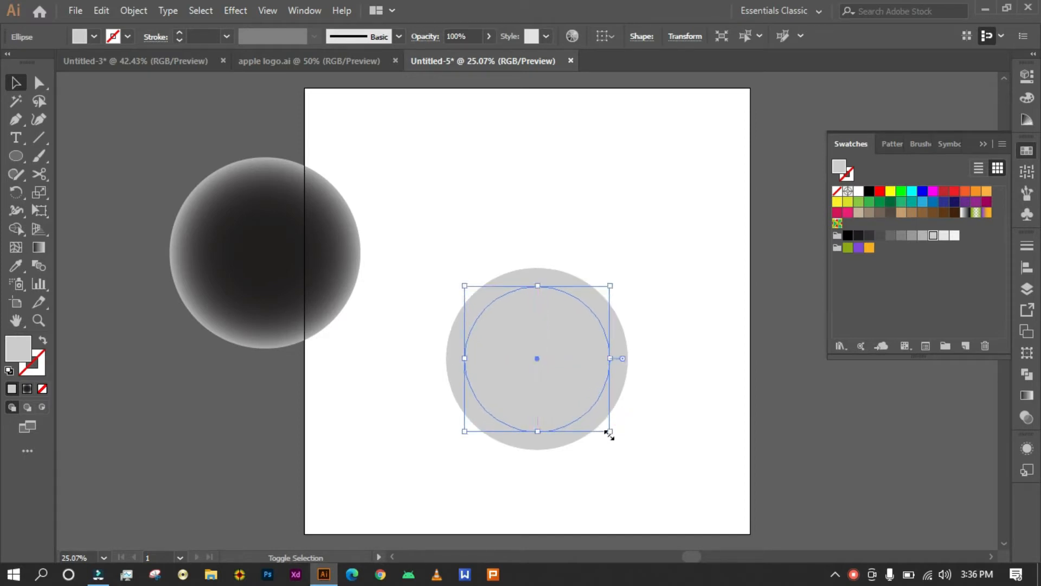
click(702, 321)
Step: Move both concentric light gray circles together down to the lower part of the artboard
drag(470, 226, 619, 481)
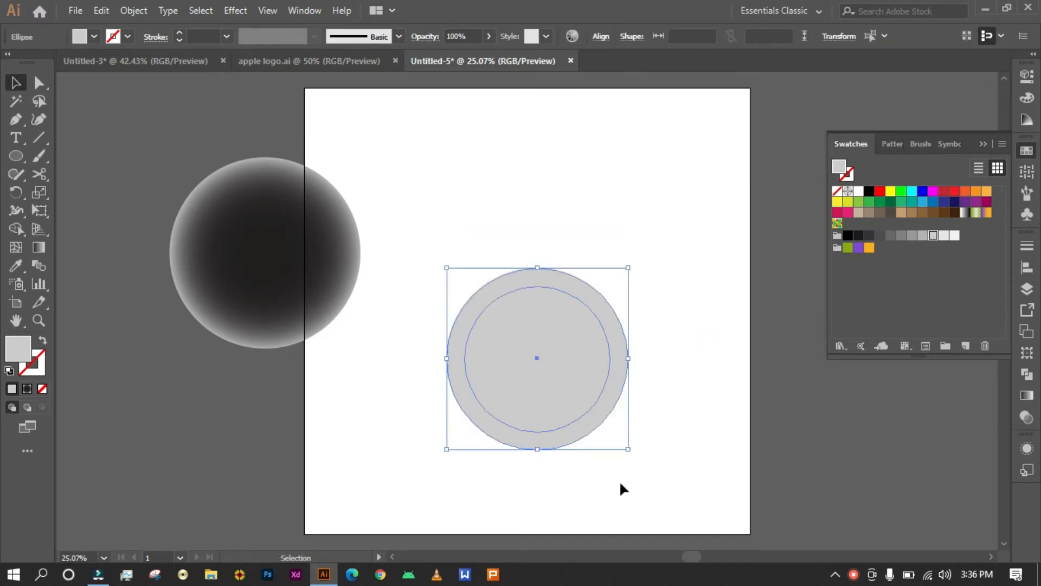
click(678, 409)
drag(447, 243, 620, 464)
drag(529, 315, 517, 384)
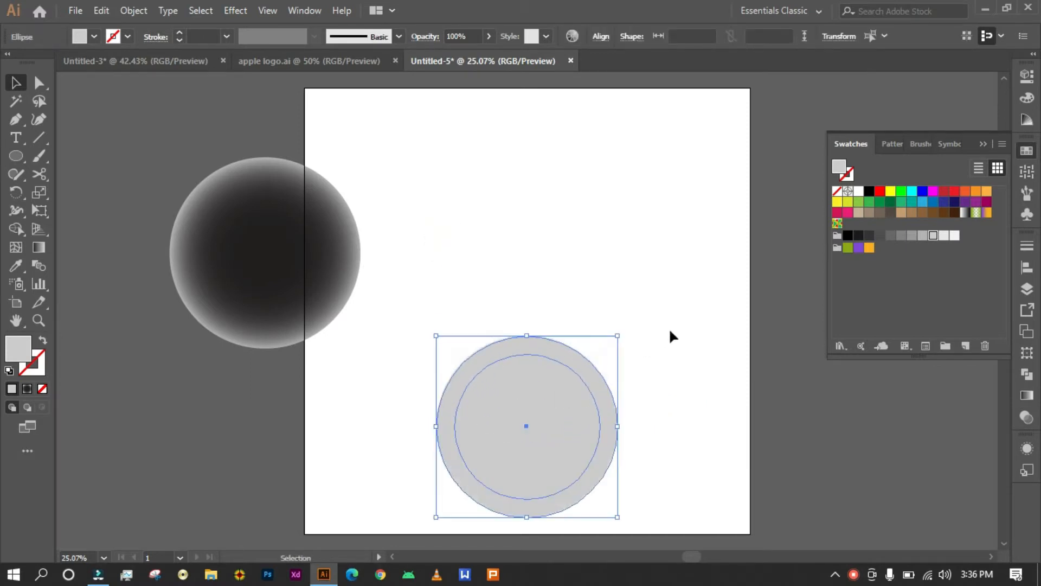
click(669, 327)
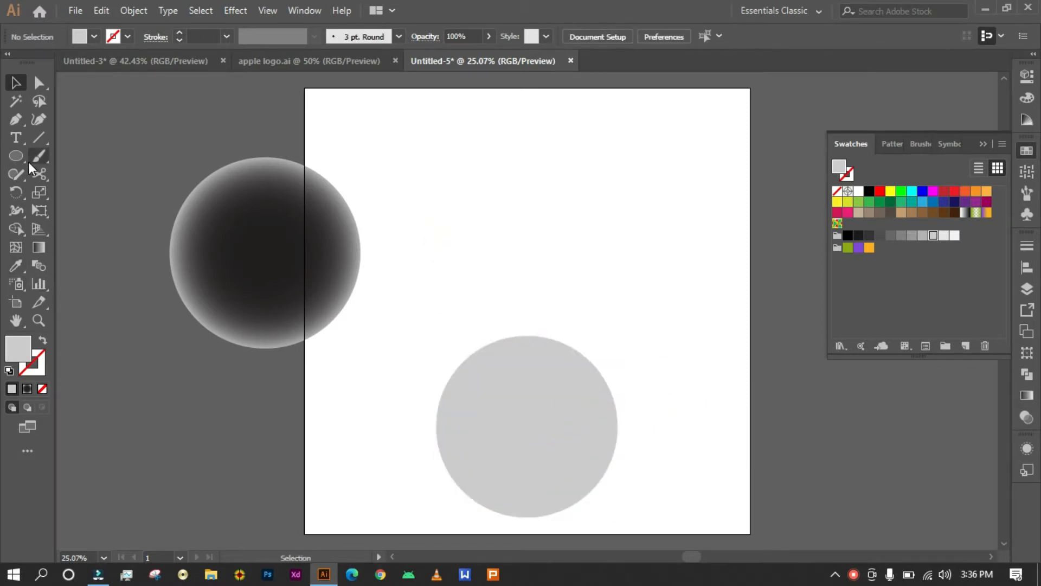
Step: Draw an upright light gray rectangle above the circles, with its base overlapping the top of the outer circle
drag(20, 157, 43, 153)
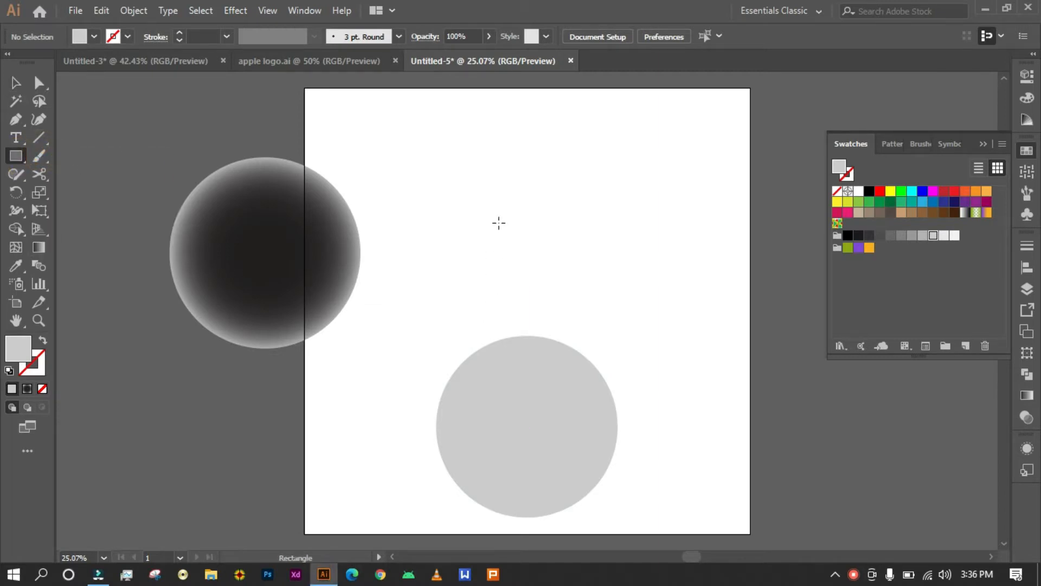
drag(490, 217, 565, 353)
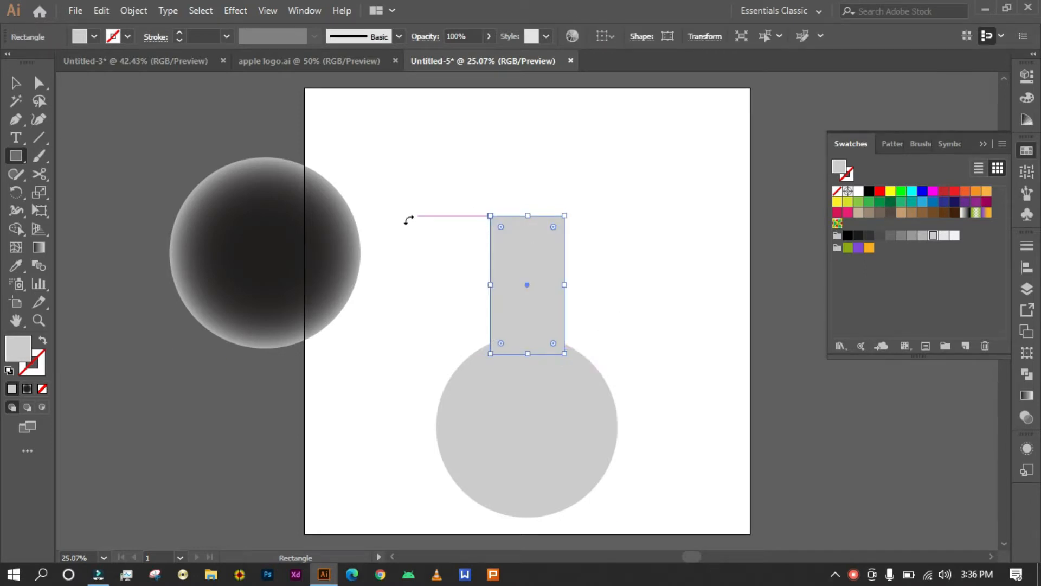
key(v)
drag(515, 260, 511, 259)
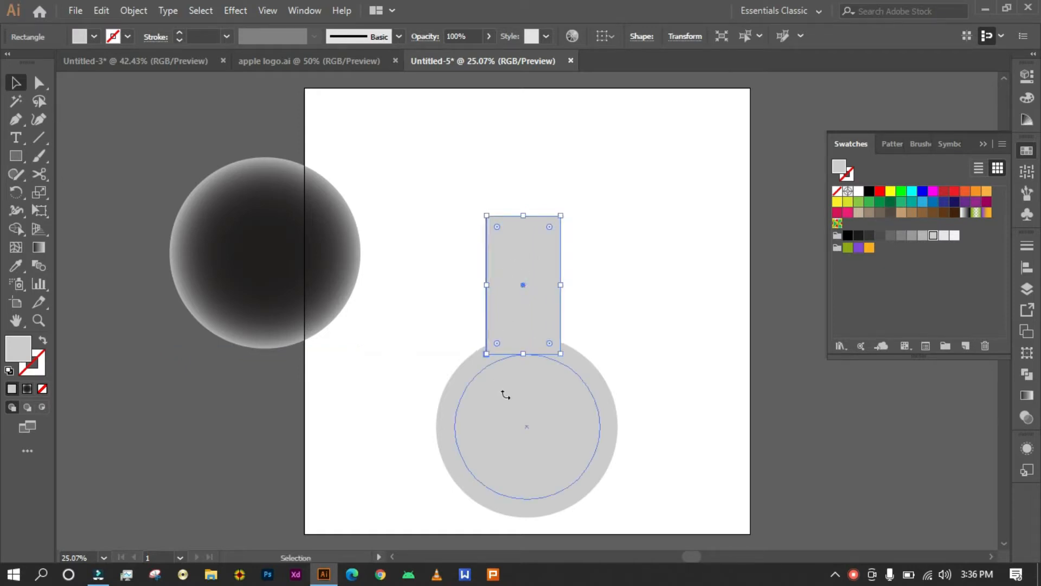
Step: Fill the inner circle with the next darker gray swatch
click(504, 393)
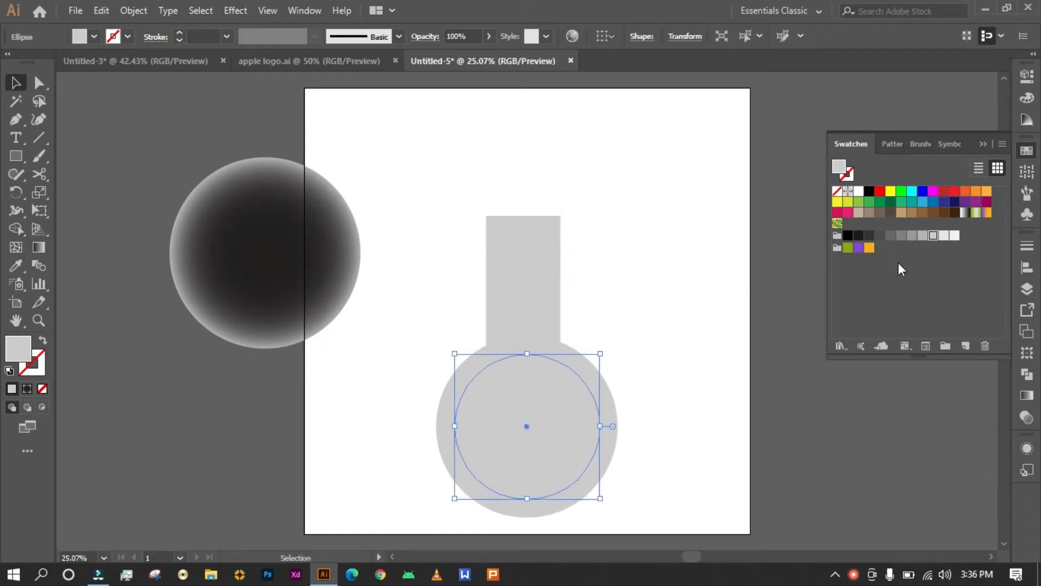
click(922, 236)
click(685, 347)
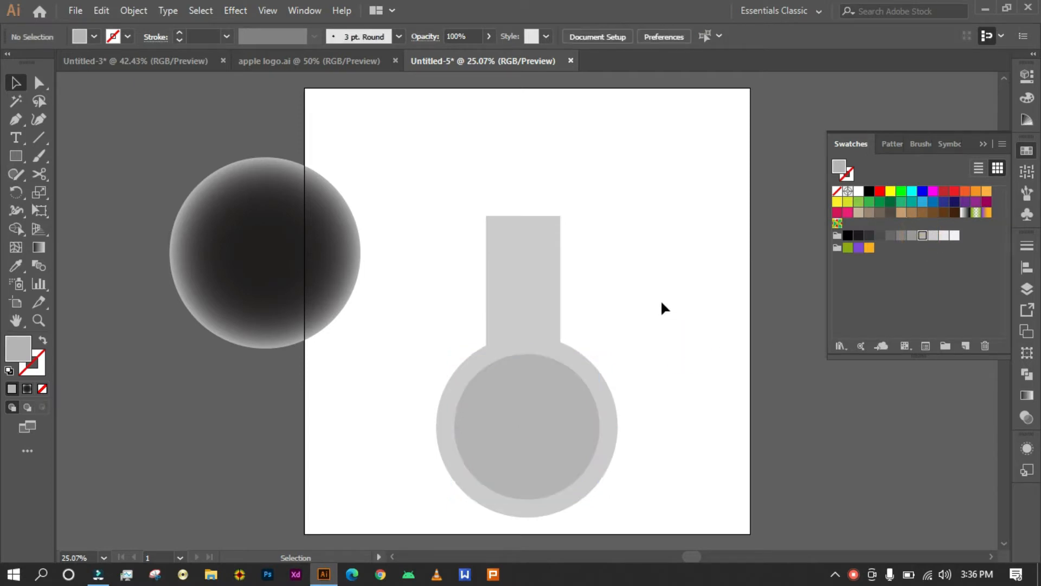
Step: Center the rectangle and both gray circles horizontally on each other and move them up toward the middle of the artboard
click(525, 314)
click(476, 374)
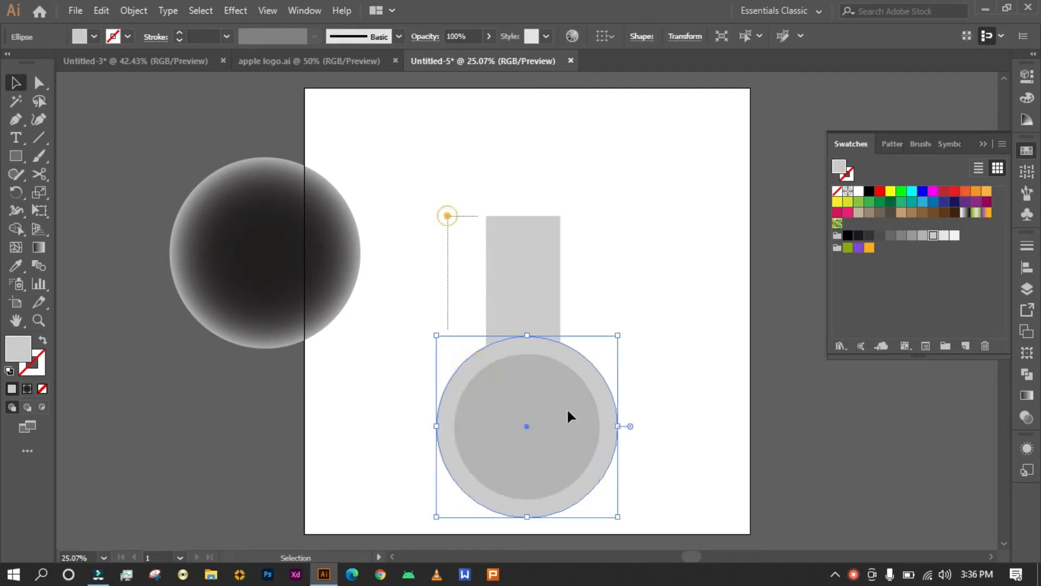
key(ctrl+a)
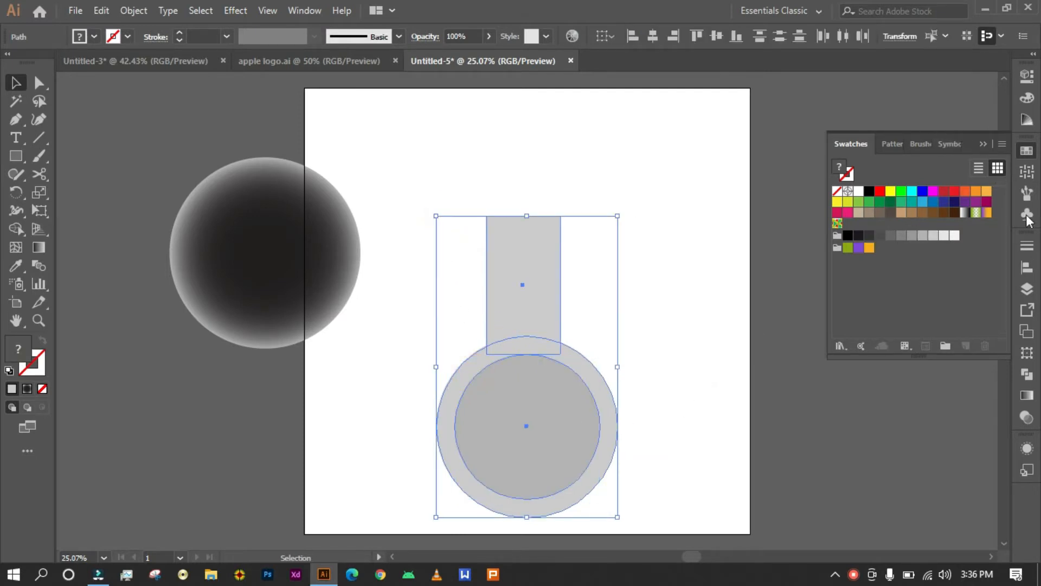
click(1027, 267)
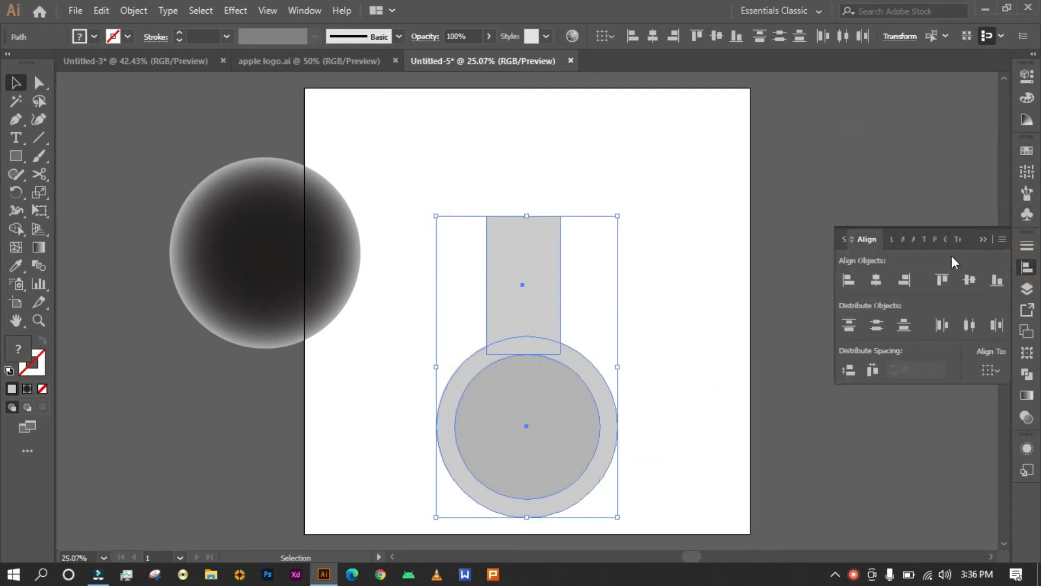
click(877, 278)
click(677, 311)
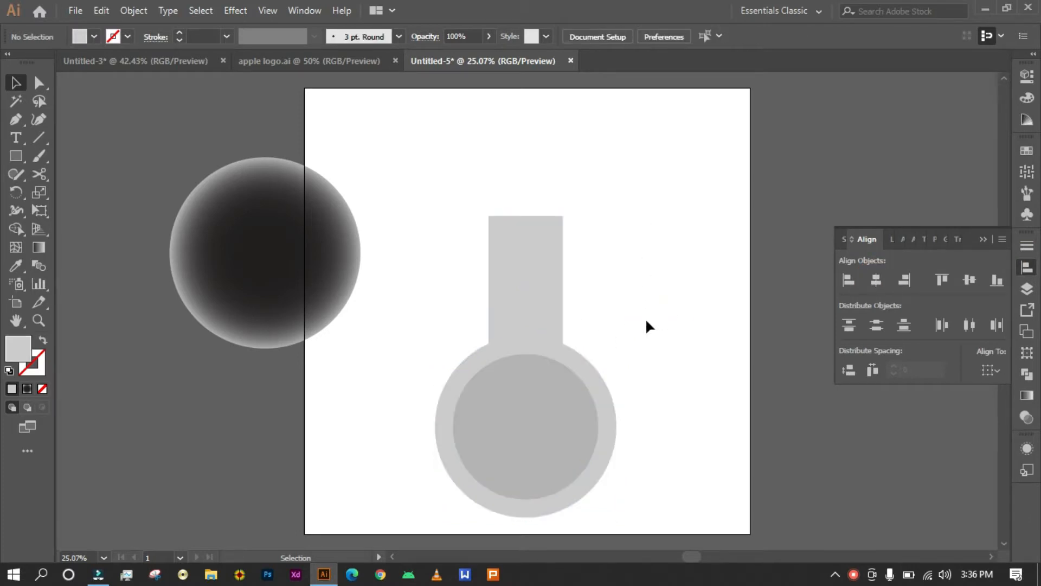
drag(430, 287, 537, 368)
click(688, 314)
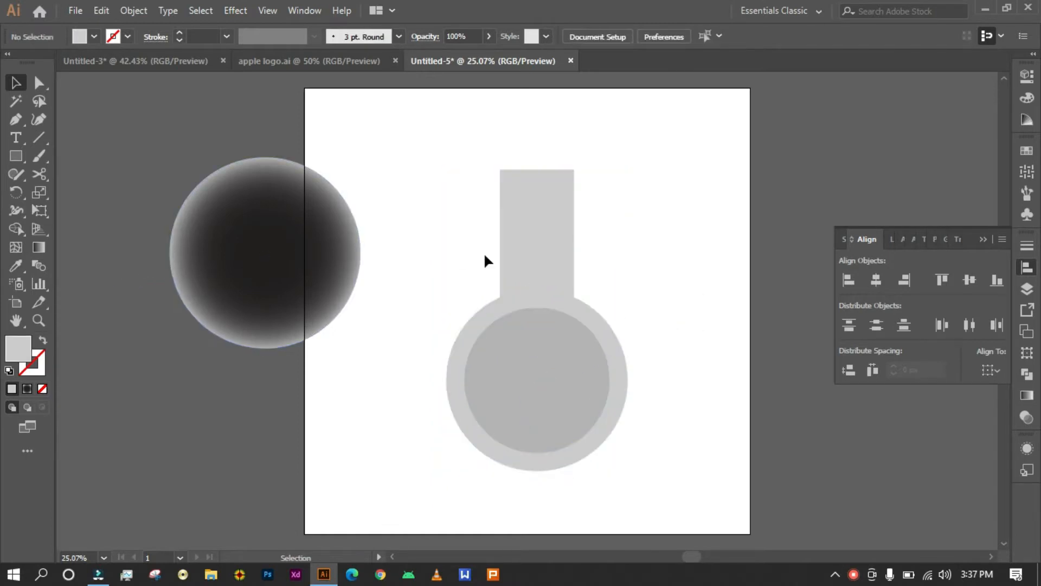
Step: Merge the rectangle with the outer gray ring into one shape using Shape Builder, leaving the inner circle separate
drag(458, 225, 631, 426)
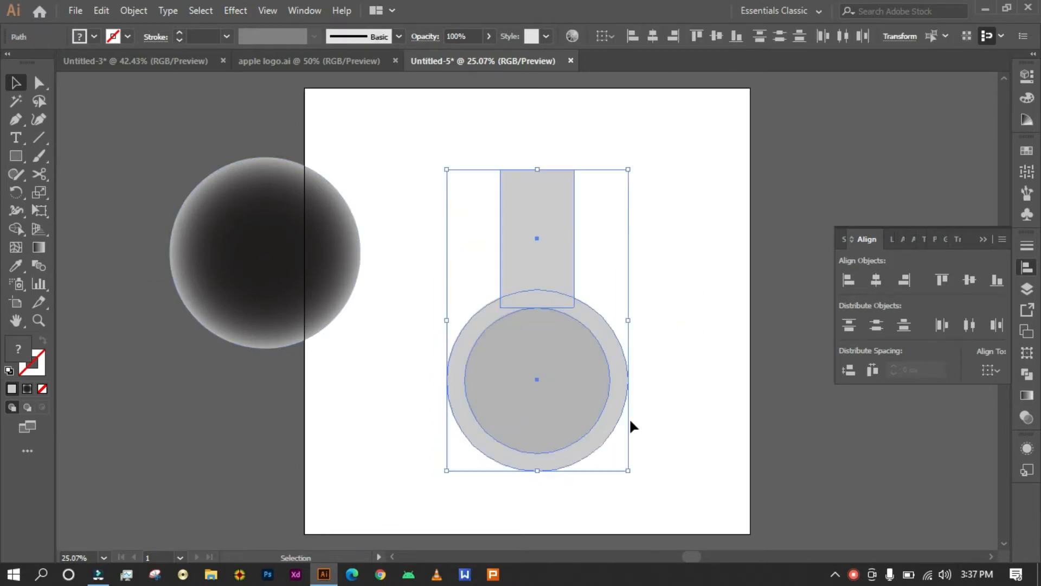
click(16, 228)
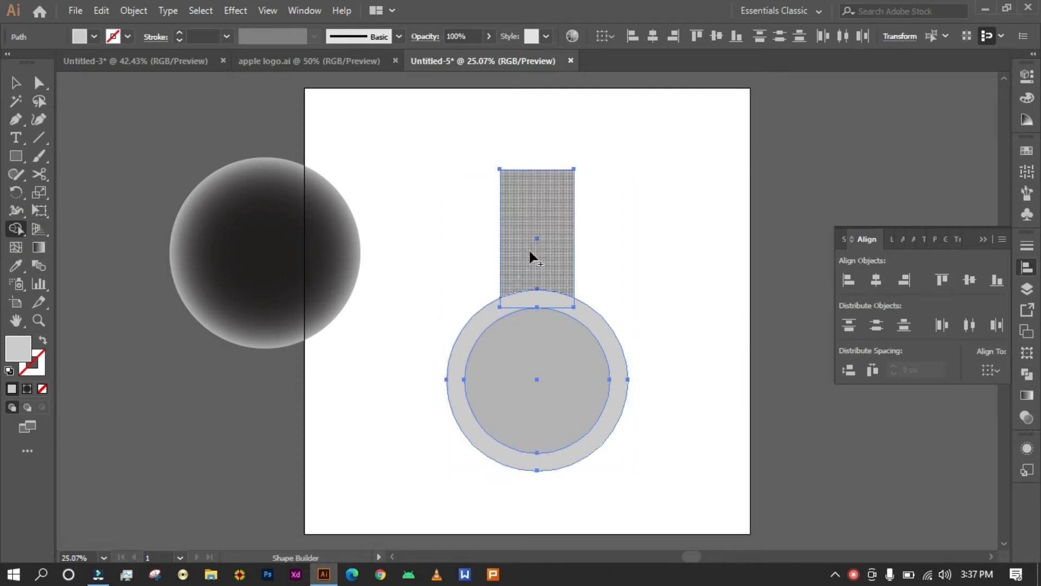
mouse_move(550, 232)
mouse_down()
mouse_move(549, 295)
mouse_move(577, 312)
mouse_up()
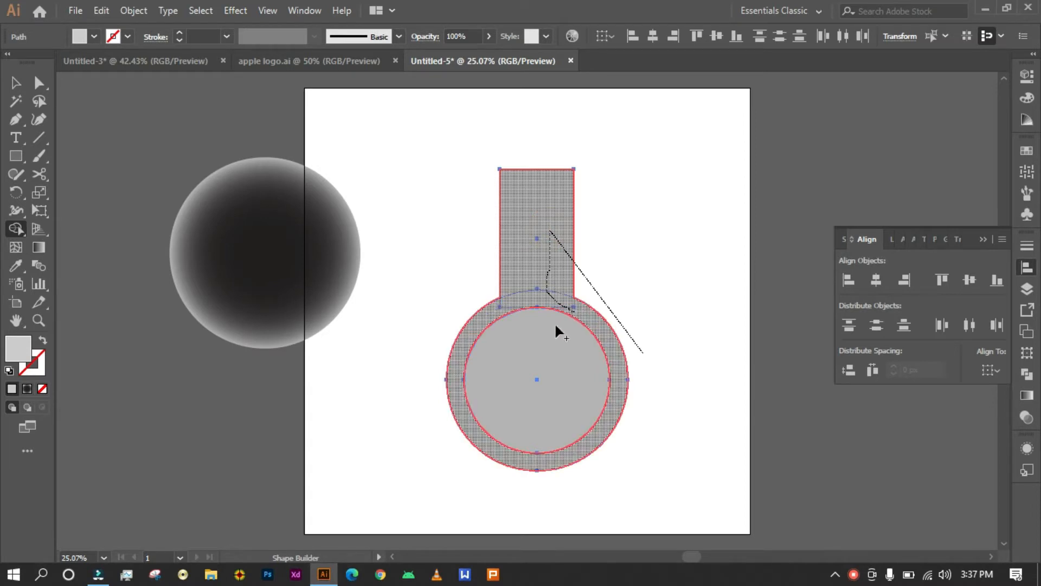
key(v)
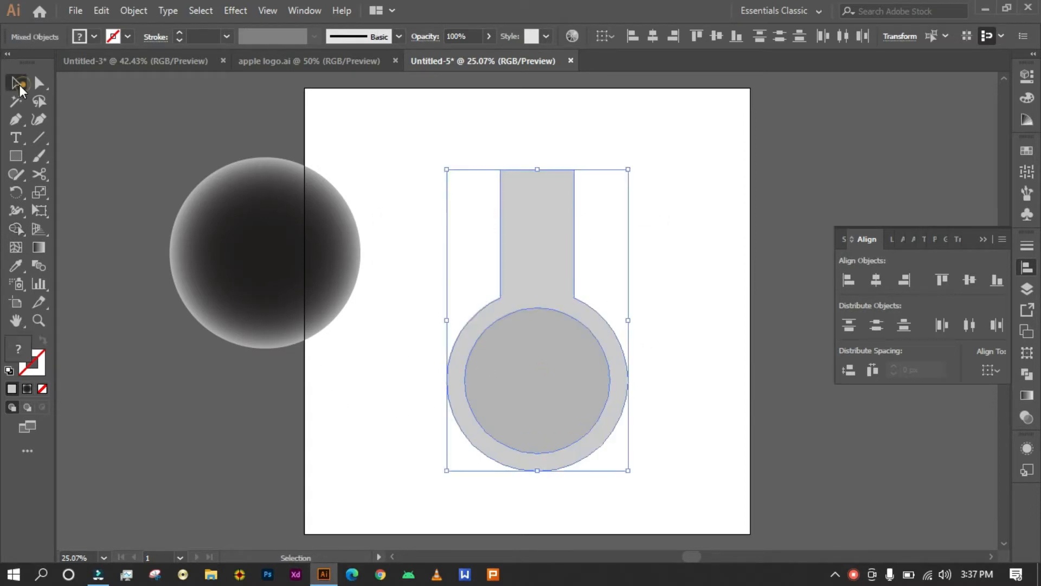
click(411, 242)
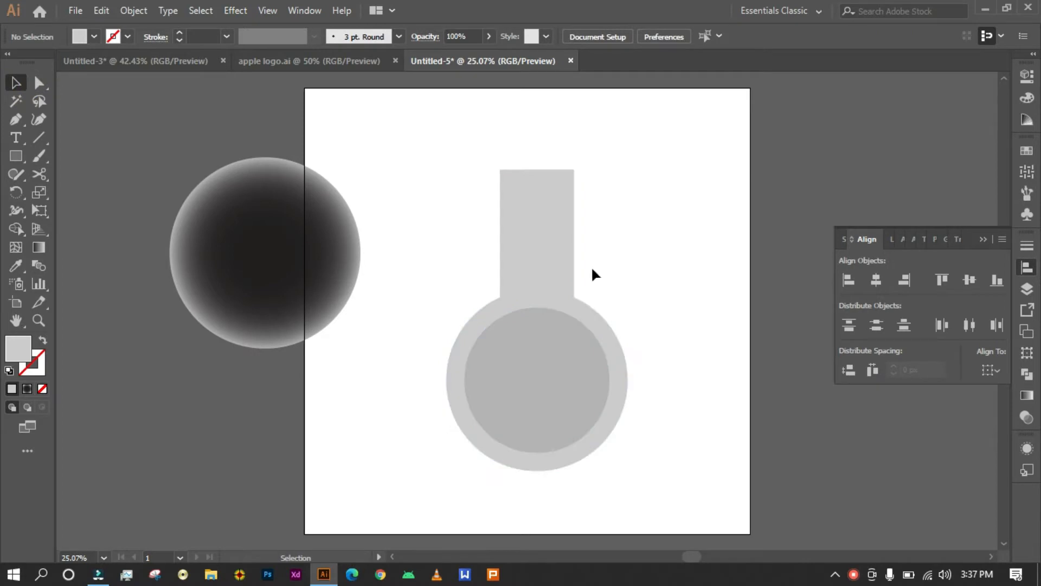
Step: Round the two inner corners where the stem meets the ring, one to about 81 px and the other to about 73 px
click(39, 82)
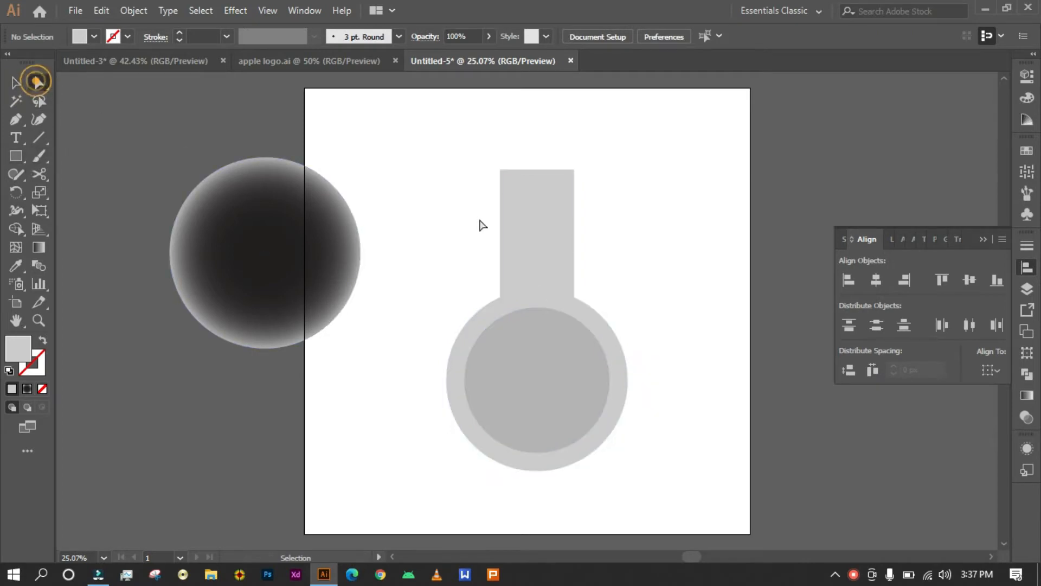
alt+scroll(653, 305, up, 3)
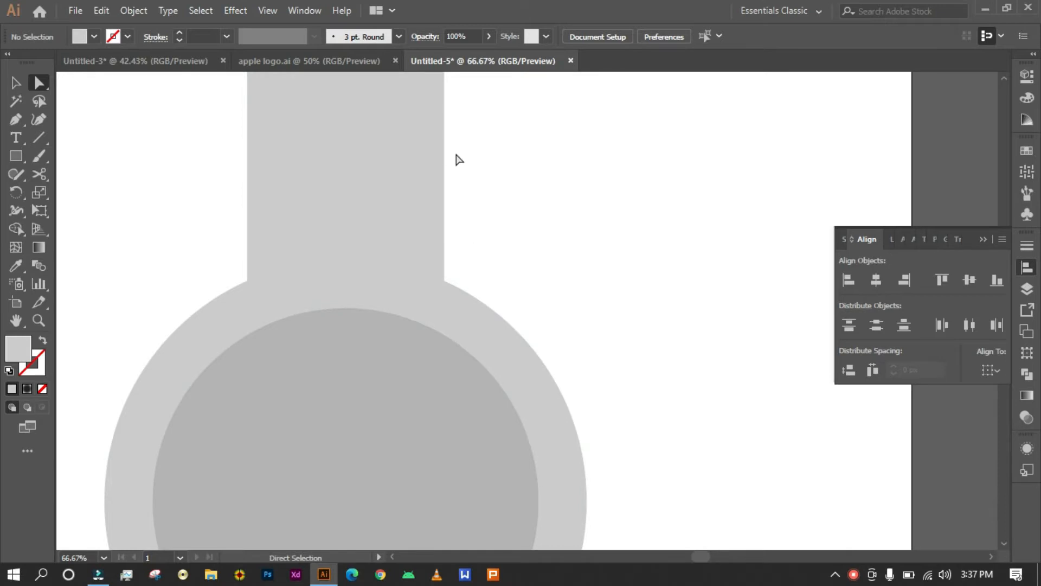
drag(459, 235, 434, 308)
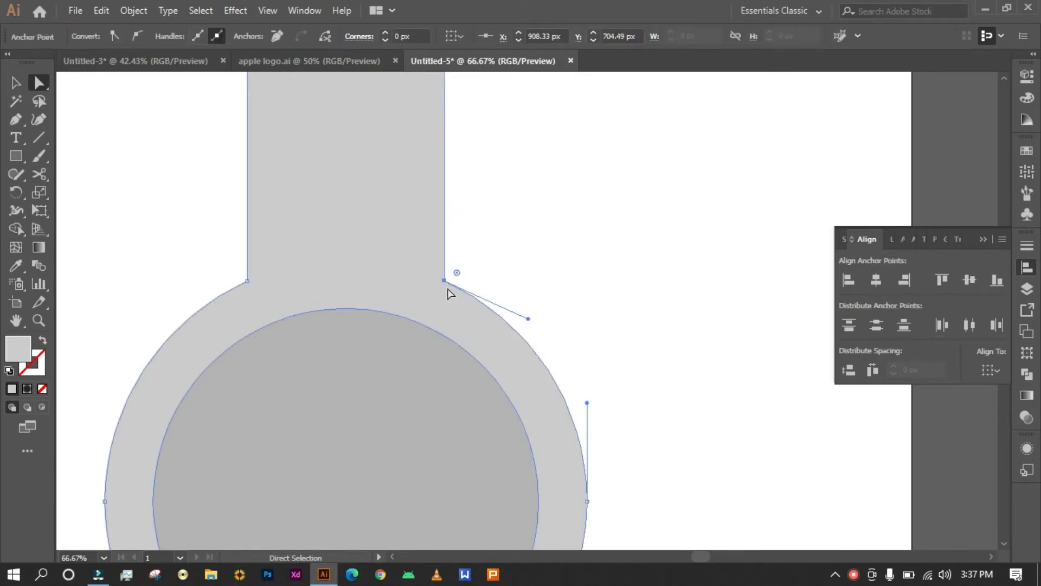
mouse_move(456, 273)
mouse_down()
mouse_move(553, 275)
mouse_move(532, 291)
mouse_up()
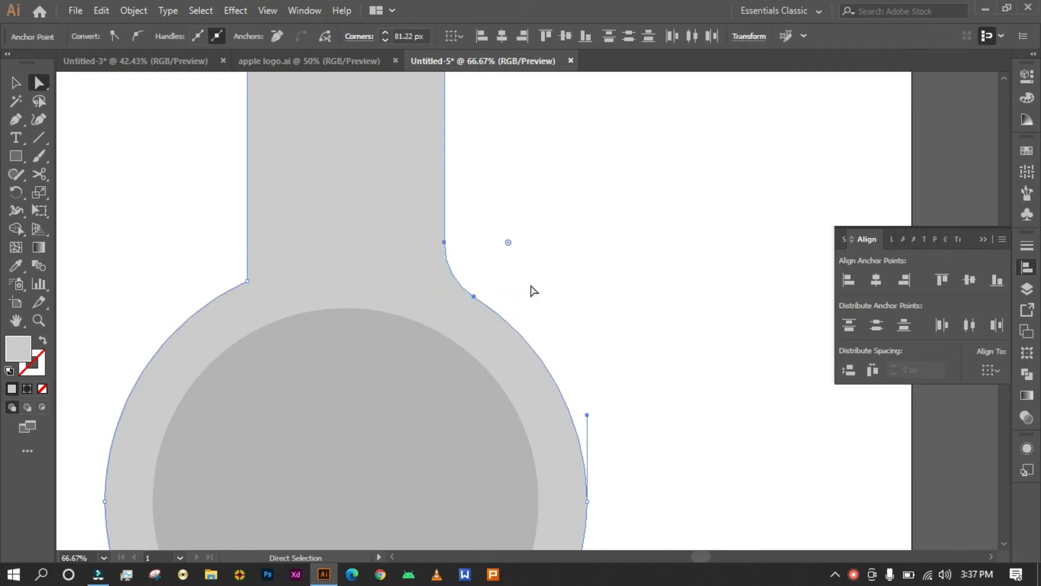
click(212, 244)
drag(213, 250, 179, 270)
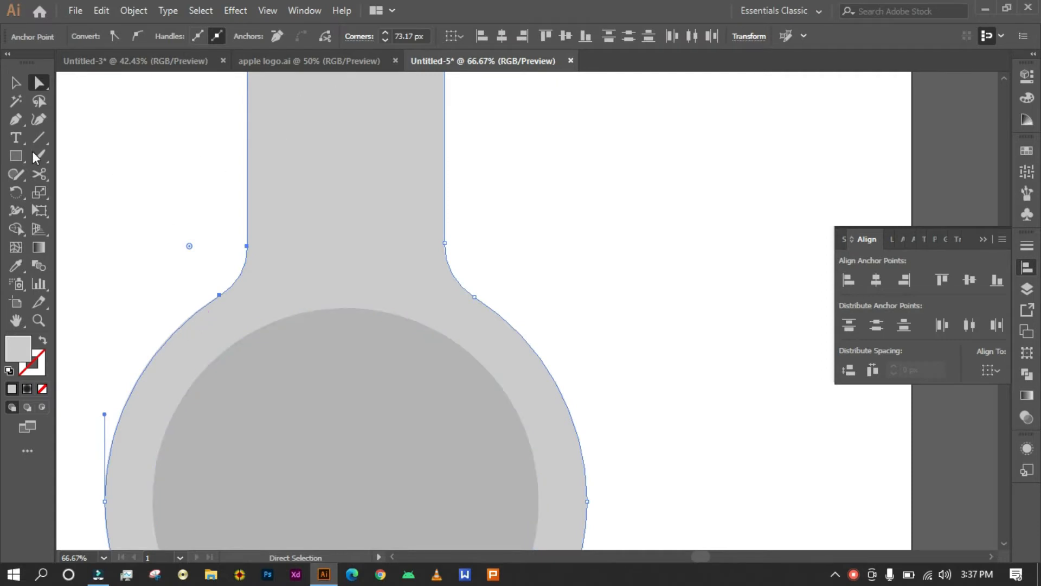
key(v)
click(96, 177)
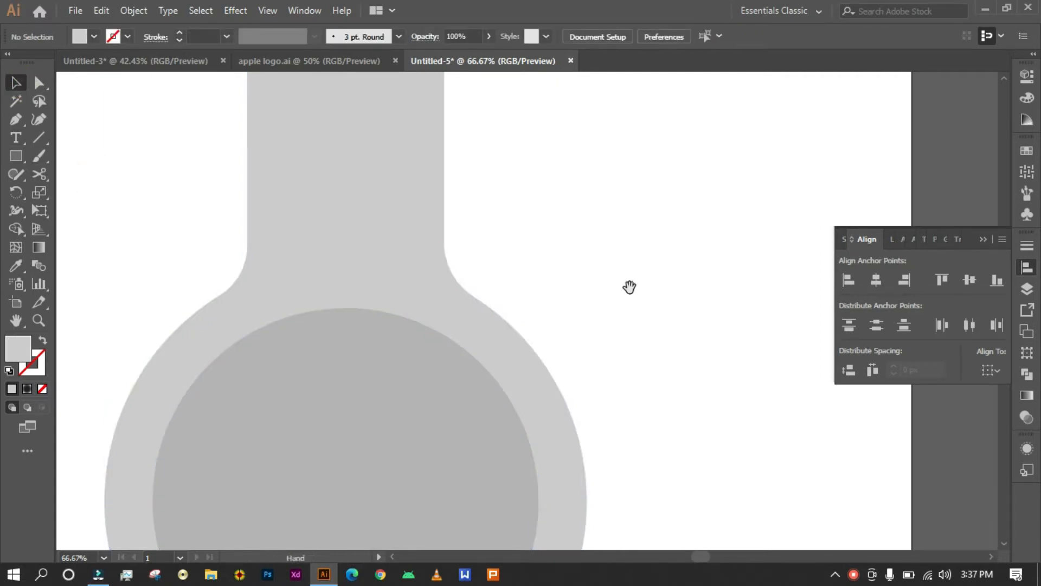
Step: Move the merged stem-and-ring shape down the artboard, apart from the inner circle
key(ctrl+0)
scroll(629, 286, down, 1)
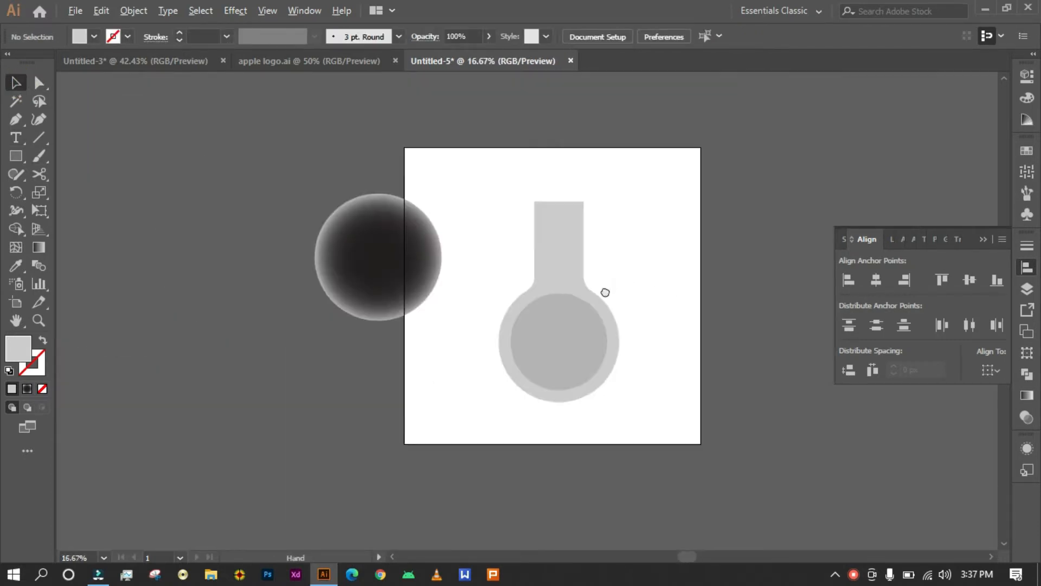
drag(605, 291, 535, 298)
scroll(545, 291, up, 3)
scroll(546, 291, down, 1)
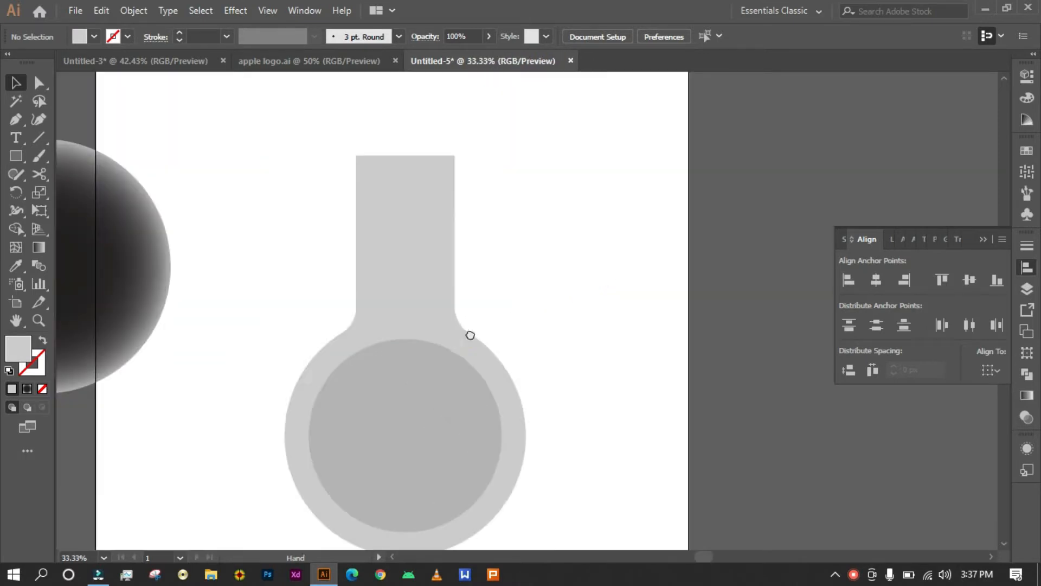
mouse_move(471, 335)
mouse_down()
mouse_move(476, 300)
mouse_move(476, 322)
mouse_up()
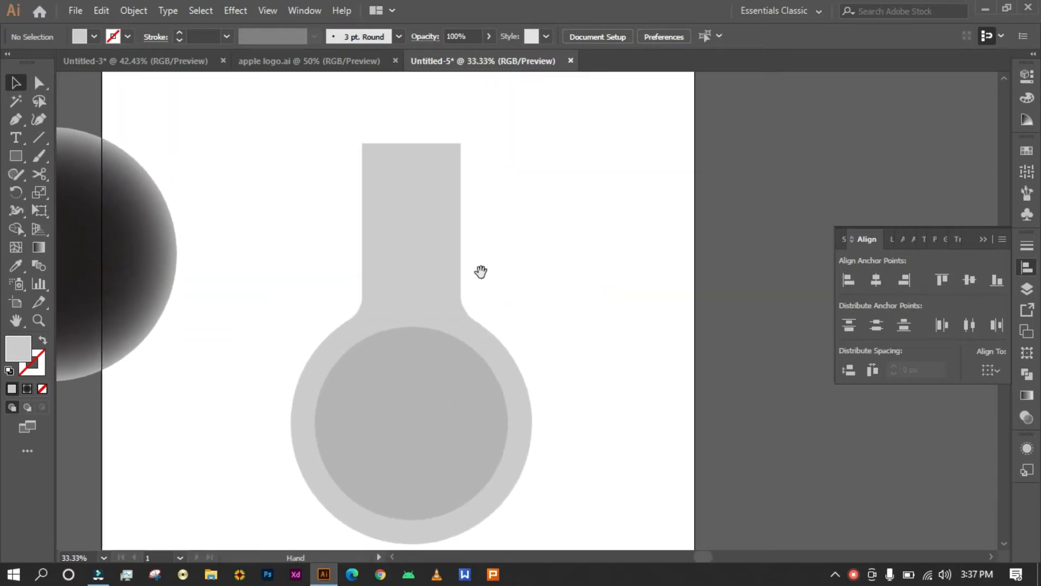
scroll(472, 279, down, 1)
drag(467, 285, 458, 349)
drag(511, 270, 529, 133)
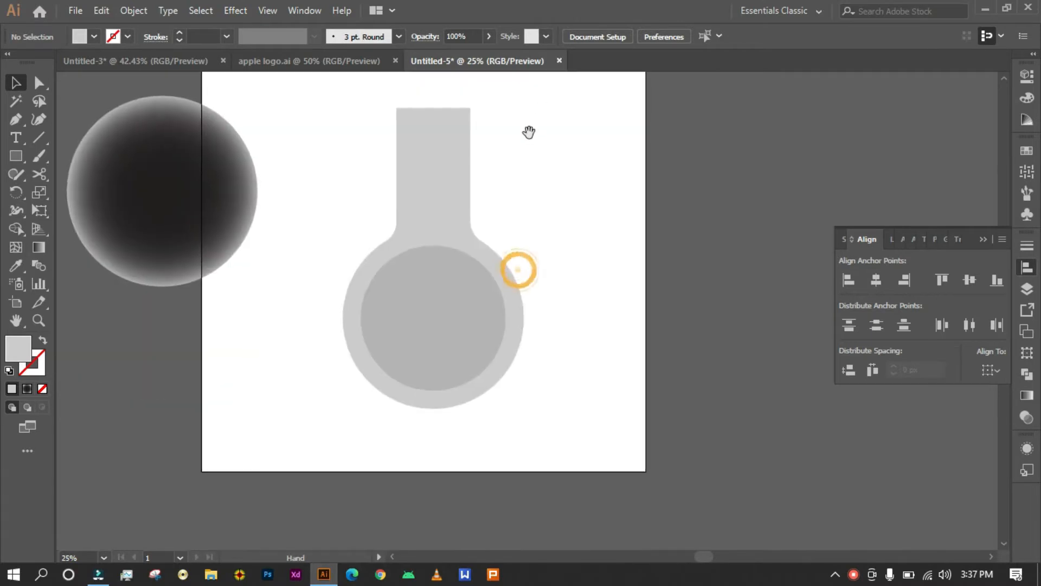
drag(451, 216, 458, 278)
click(497, 237)
key(space)
click(561, 235)
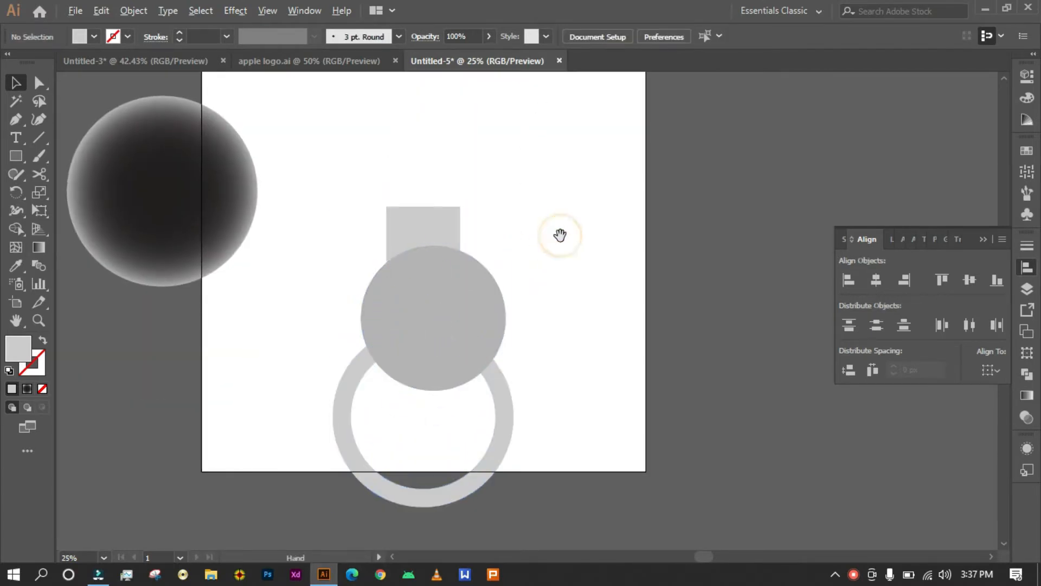
drag(560, 236, 560, 234)
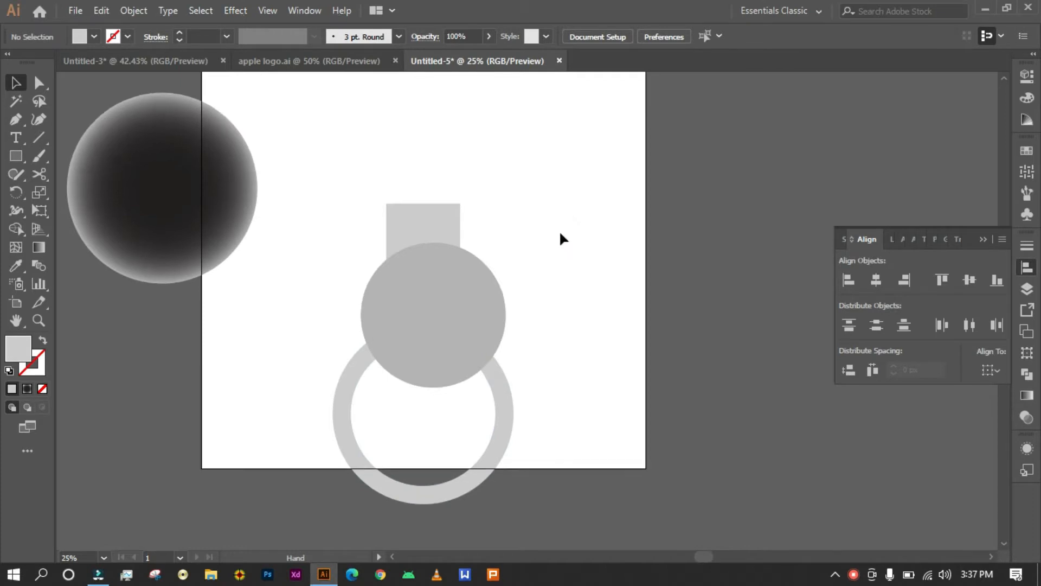
Step: Pull the darker gray circle aside and delete the light gray circle hidden underneath it
drag(481, 305, 656, 179)
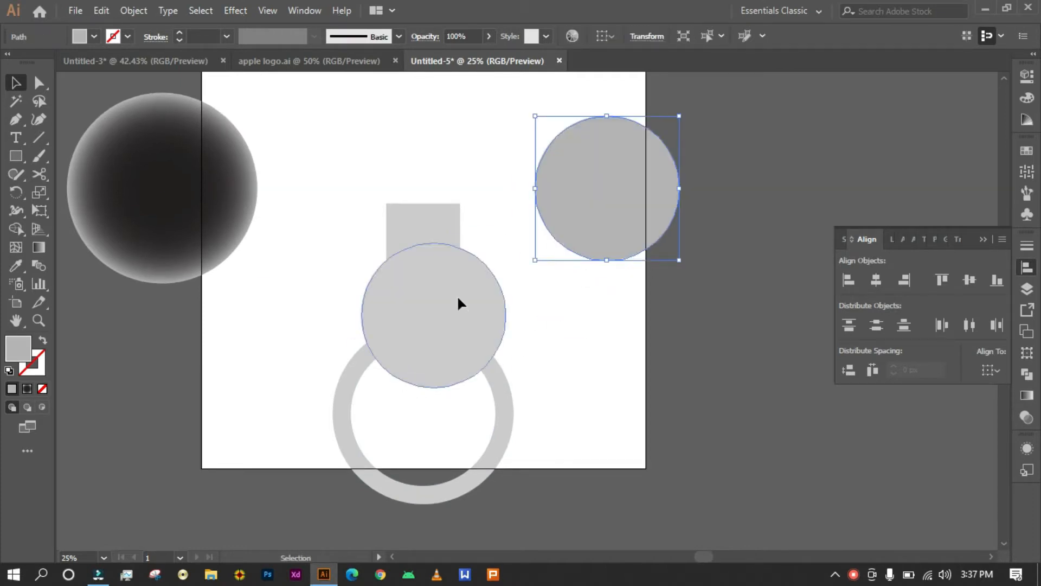
drag(457, 297, 506, 277)
key(Delete)
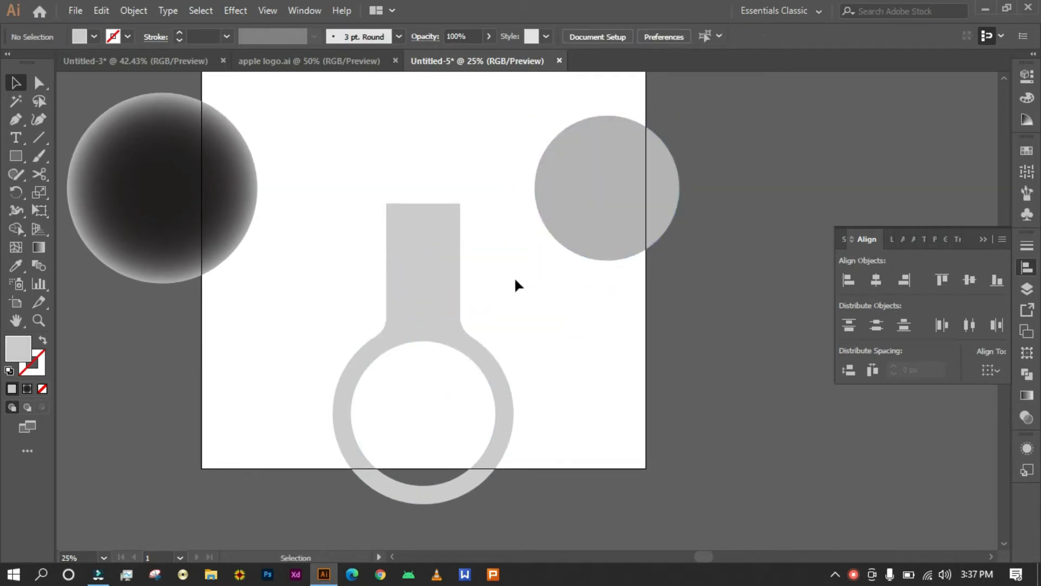
Step: Lower the stem-and-ring shape slightly and place the darker gray circle centered over the stem's upper end
drag(569, 176, 386, 143)
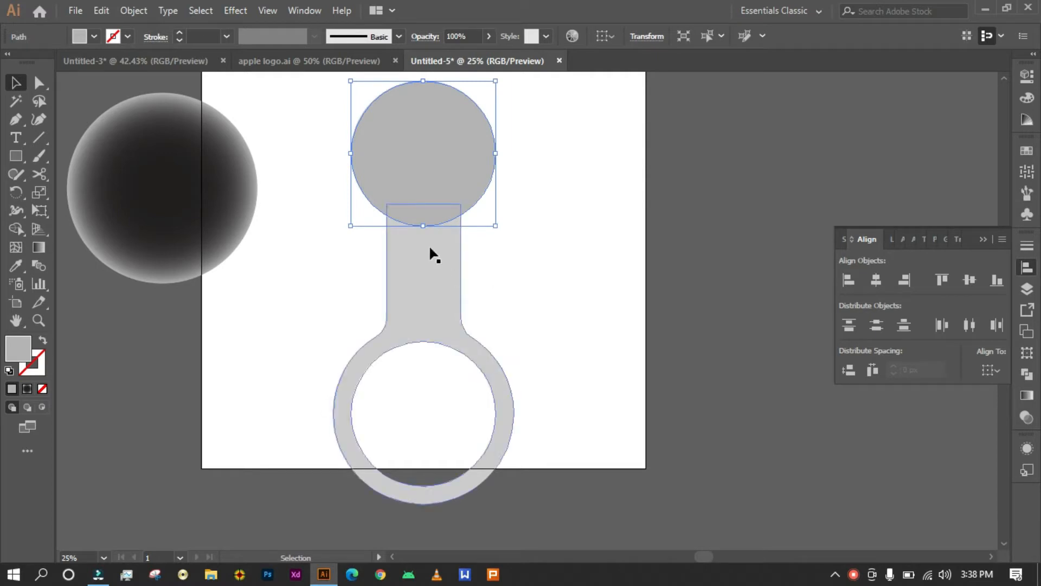
key(space)
drag(422, 256, 412, 412)
click(514, 369)
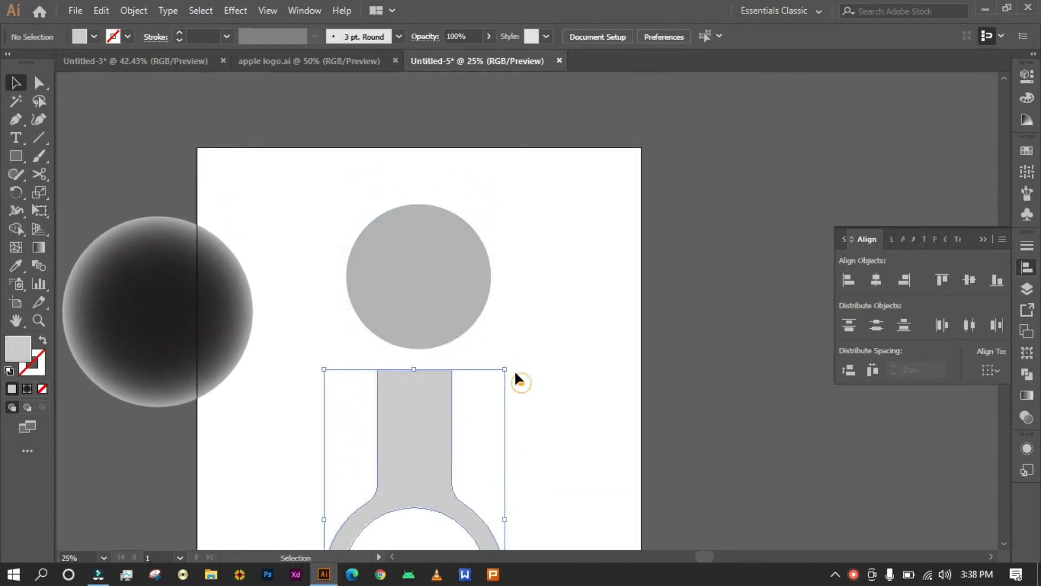
drag(440, 284, 420, 297)
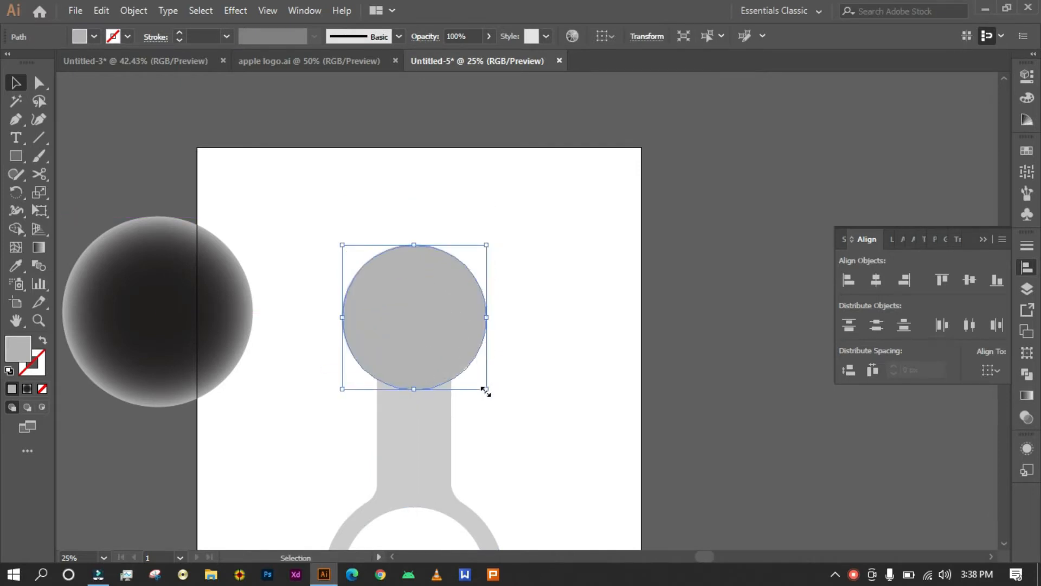
Step: Add a smaller concentric copy of the darker gray circle inside the original
drag(486, 391, 482, 391)
key(a)
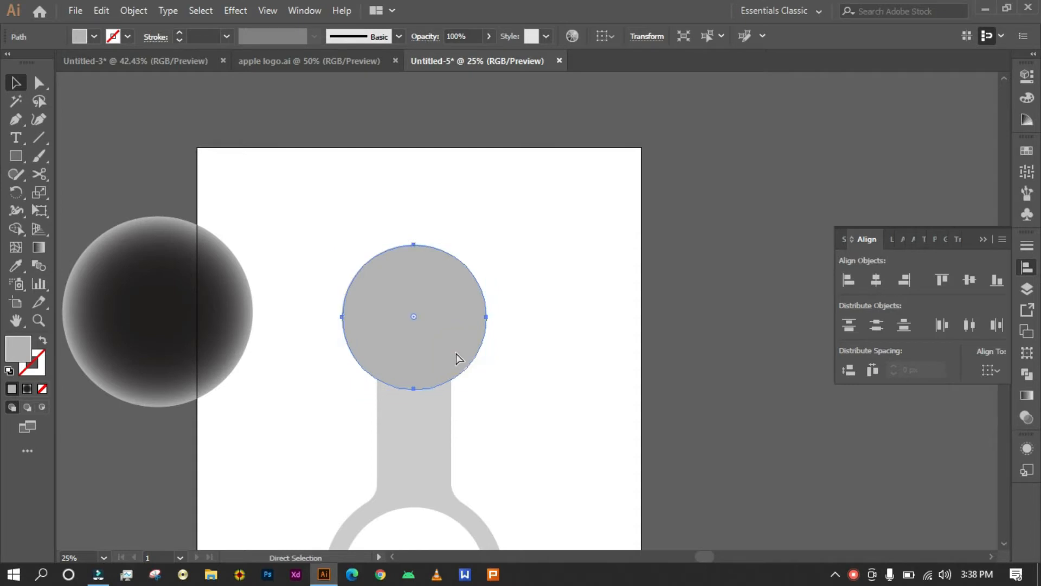
key(v)
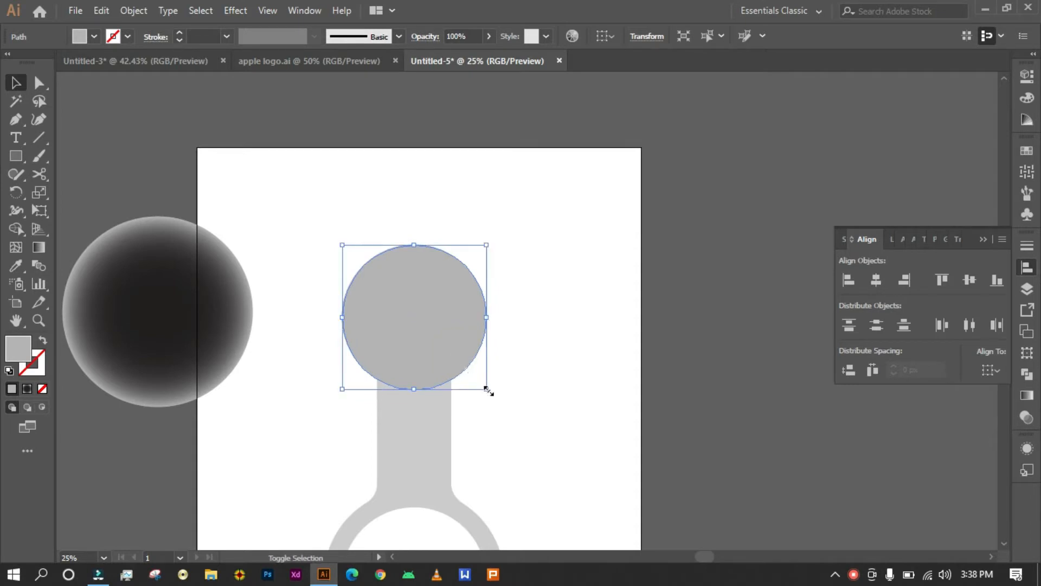
mouse_move(487, 390)
mouse_down()
mouse_move(467, 373)
mouse_move(475, 377)
mouse_up()
click(525, 343)
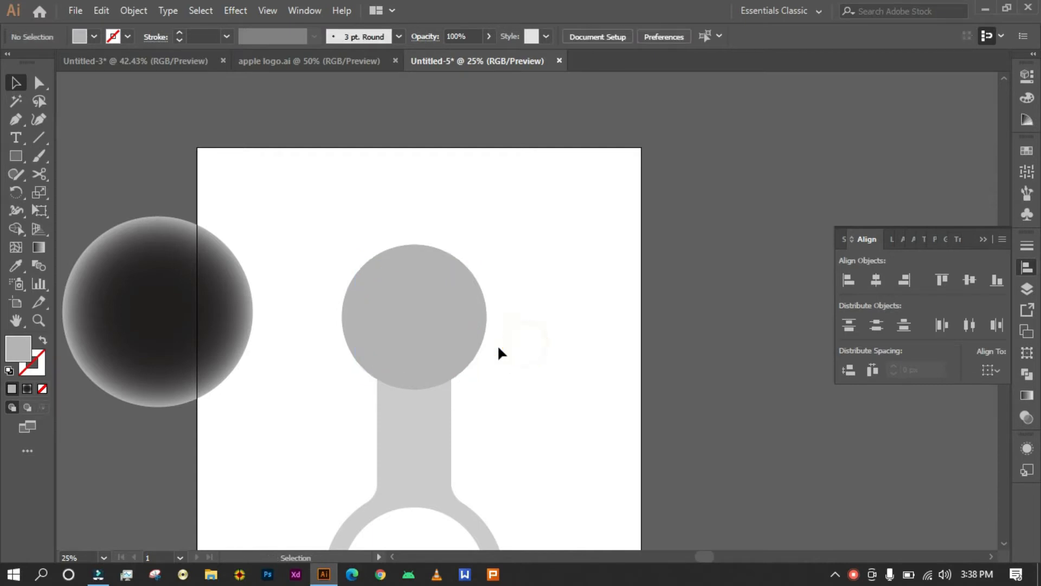
Step: Cut the smaller circle out of the larger one with Shape Builder, leaving a thin gray ring
click(430, 313)
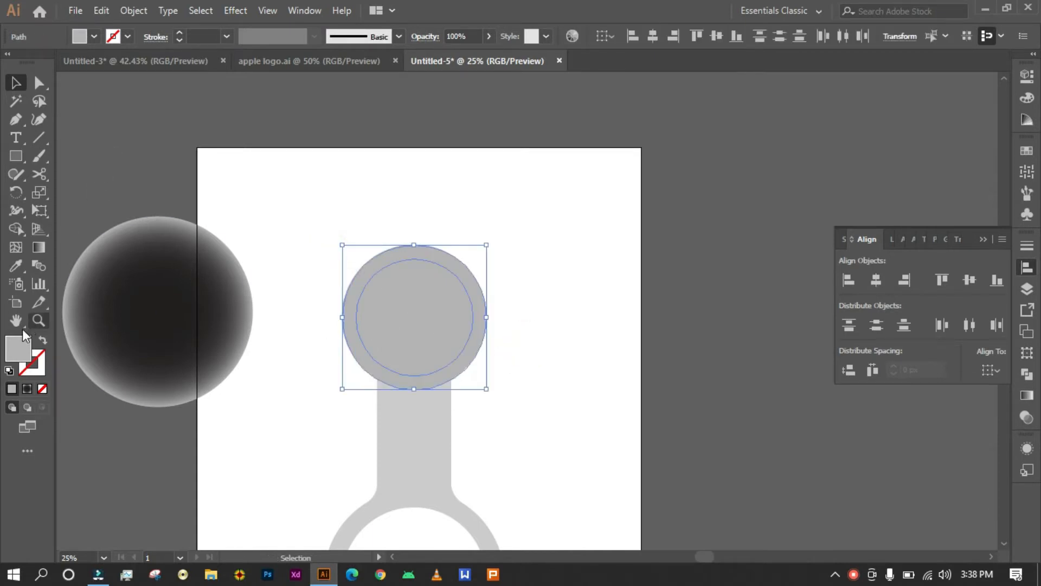
click(17, 228)
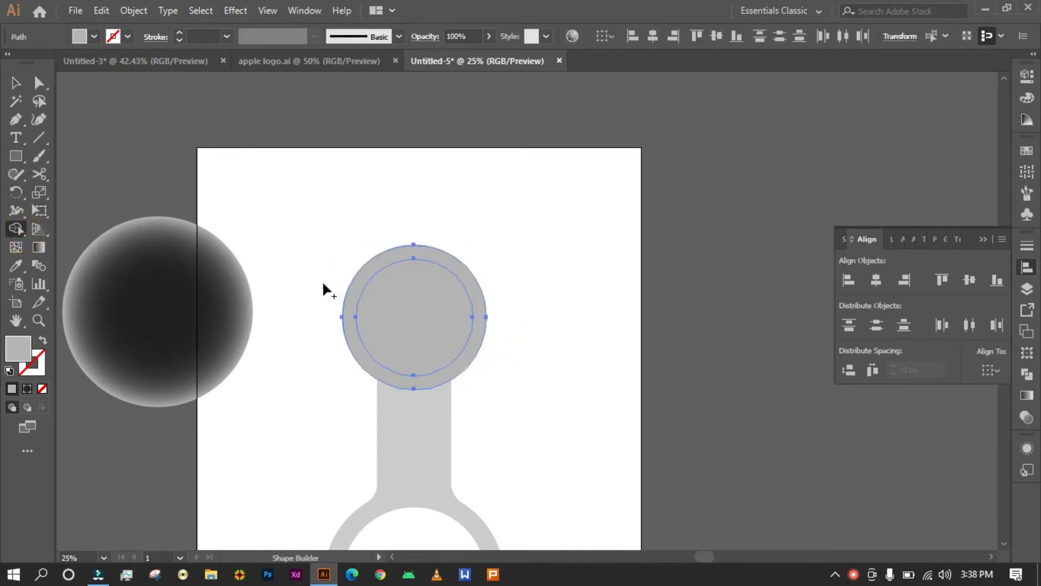
alt+click(391, 314)
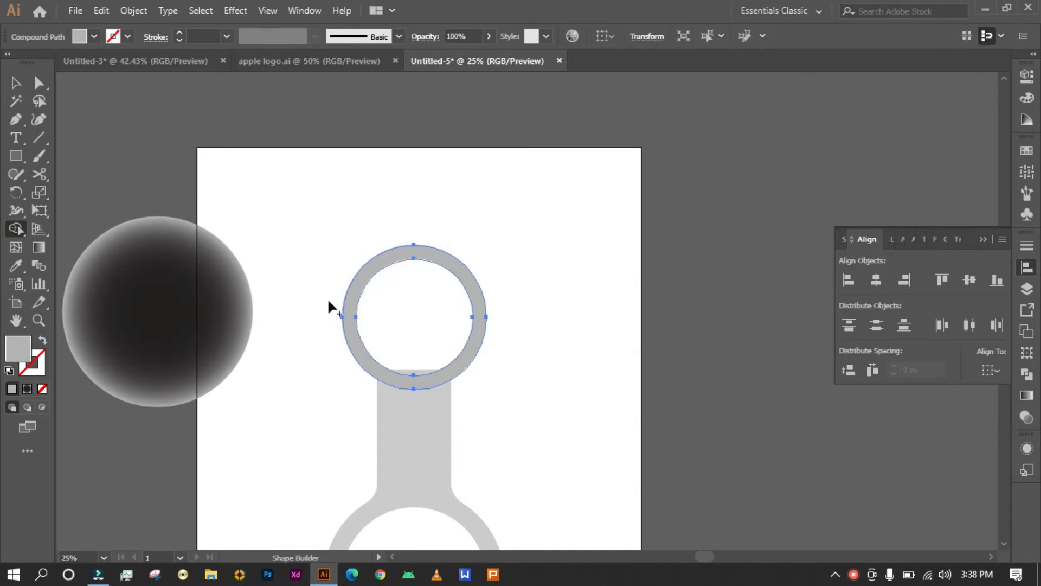
click(351, 338)
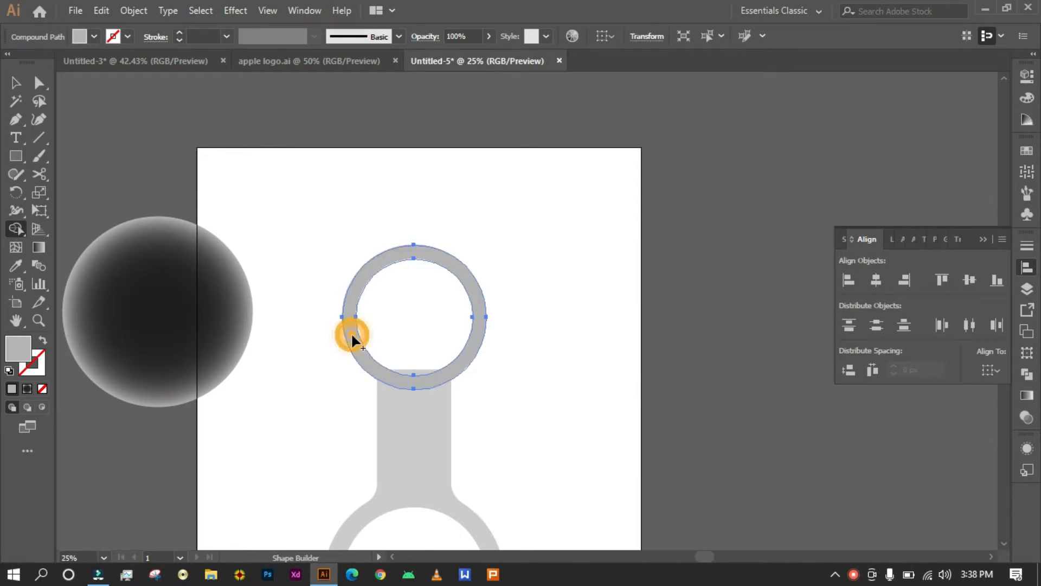
Step: Move the thin gray ring up, clear of the stem
click(16, 83)
click(339, 284)
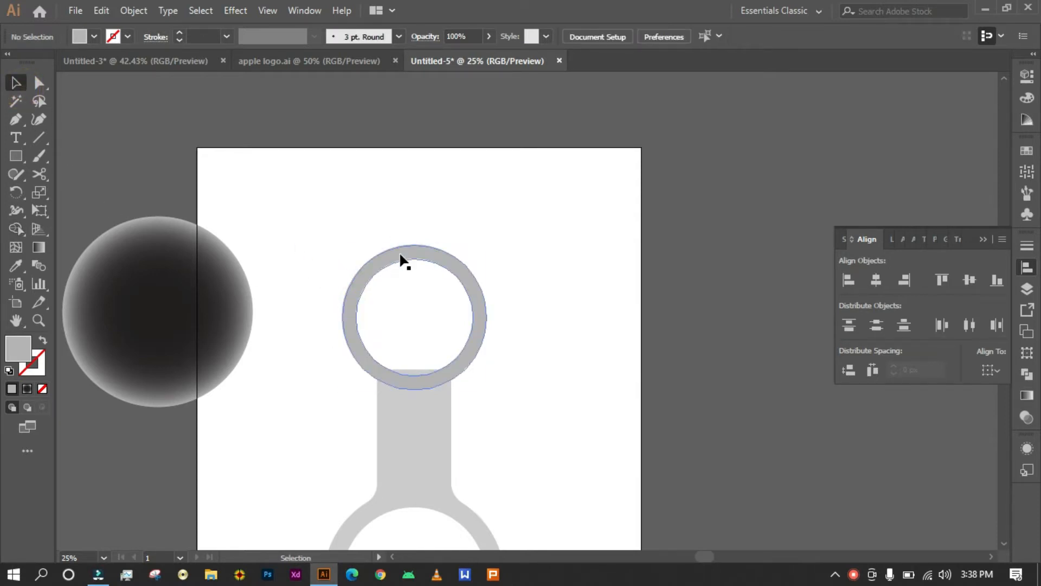
drag(400, 255, 414, 204)
click(580, 340)
Step: Fill the thin ring with the black-to-gray gradient as linear, reverse it, and set its midpoint to about 65%
click(463, 328)
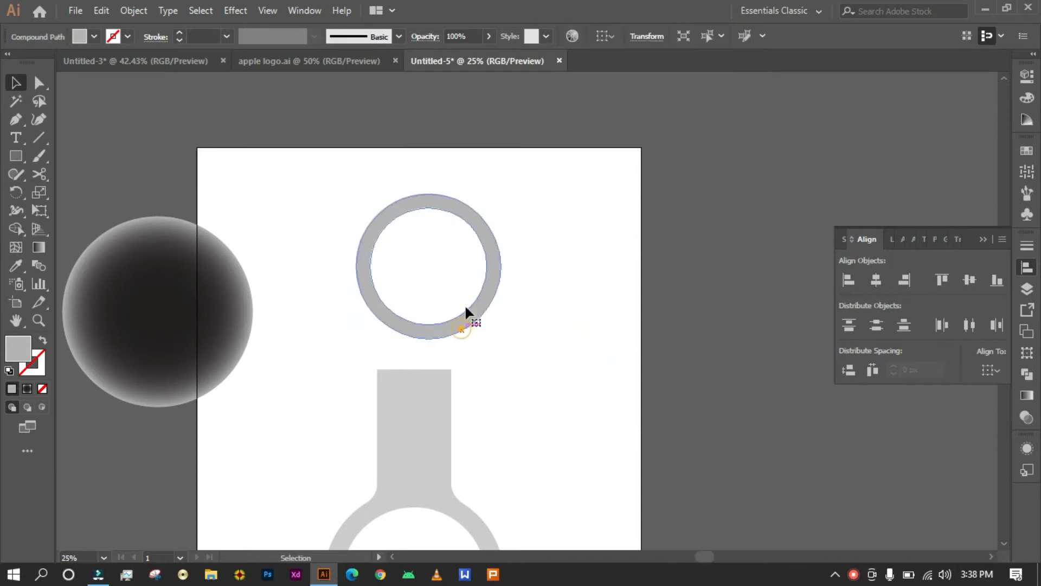
click(1026, 394)
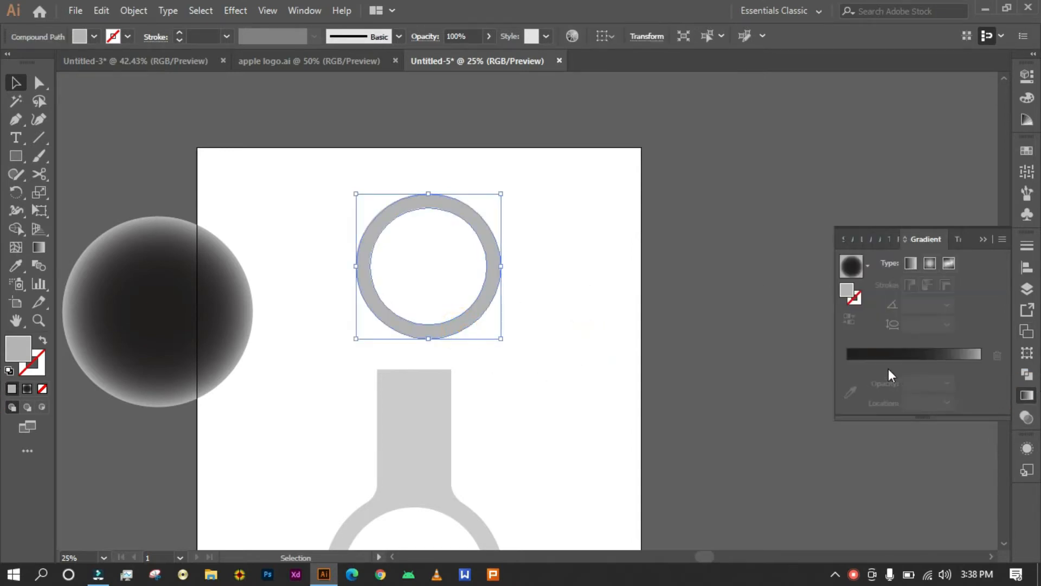
click(903, 356)
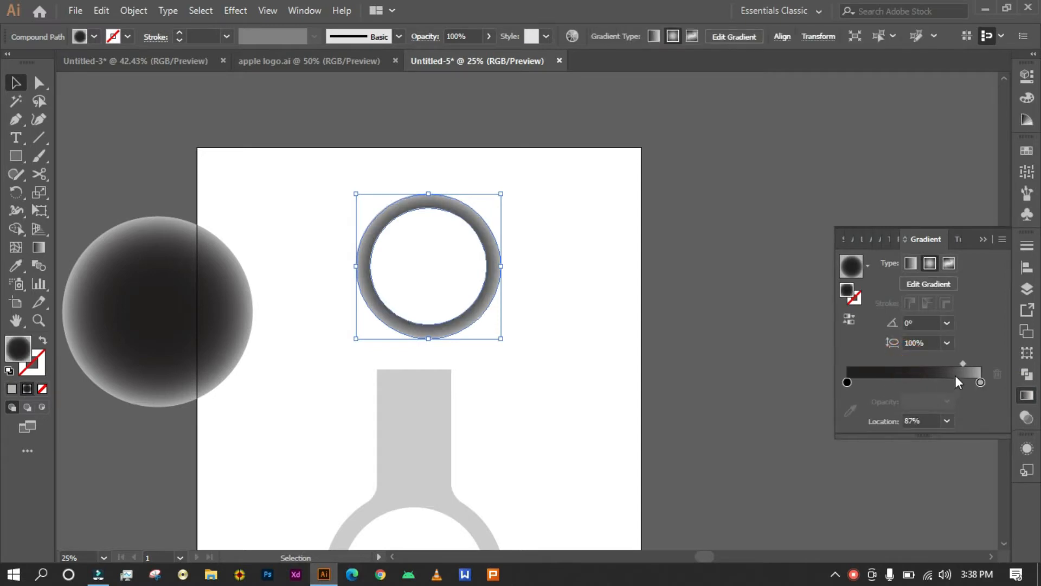
click(909, 263)
drag(963, 362, 901, 362)
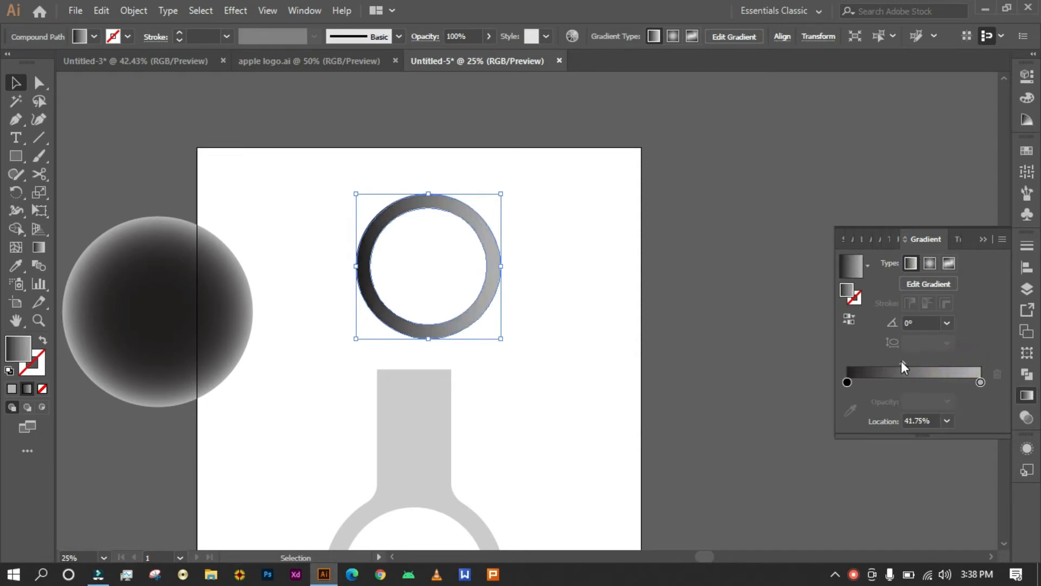
click(850, 319)
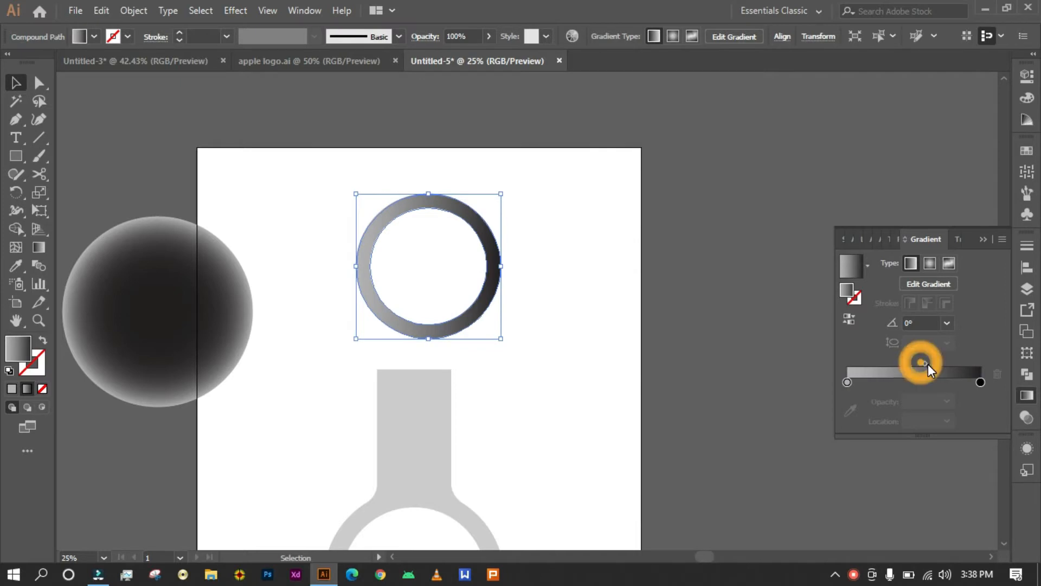
drag(929, 363, 934, 363)
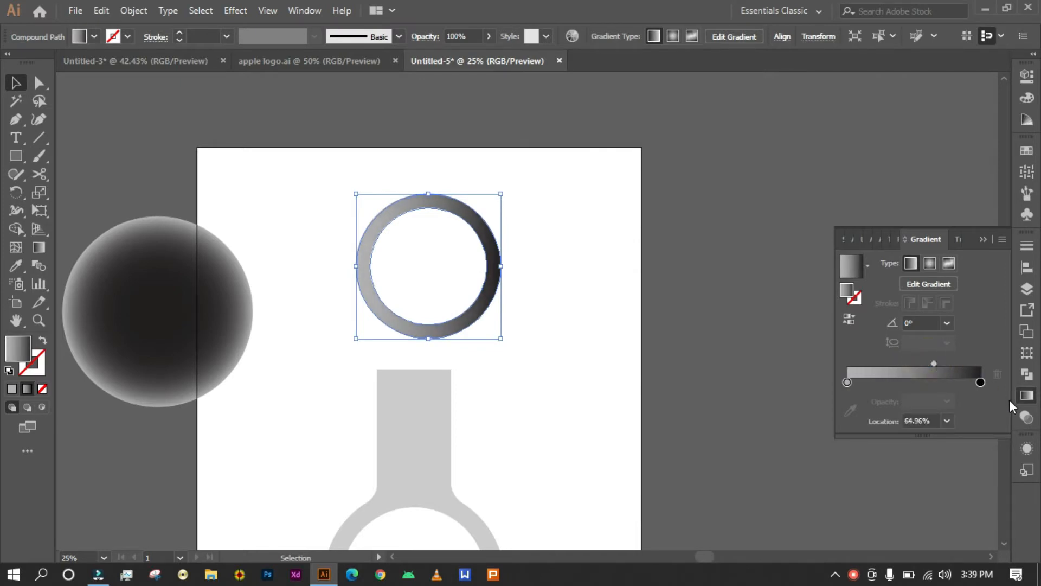
Step: Change the gradient's black end stop to the R=153 G=153 B=153 gray swatch
click(981, 381)
double_click(980, 382)
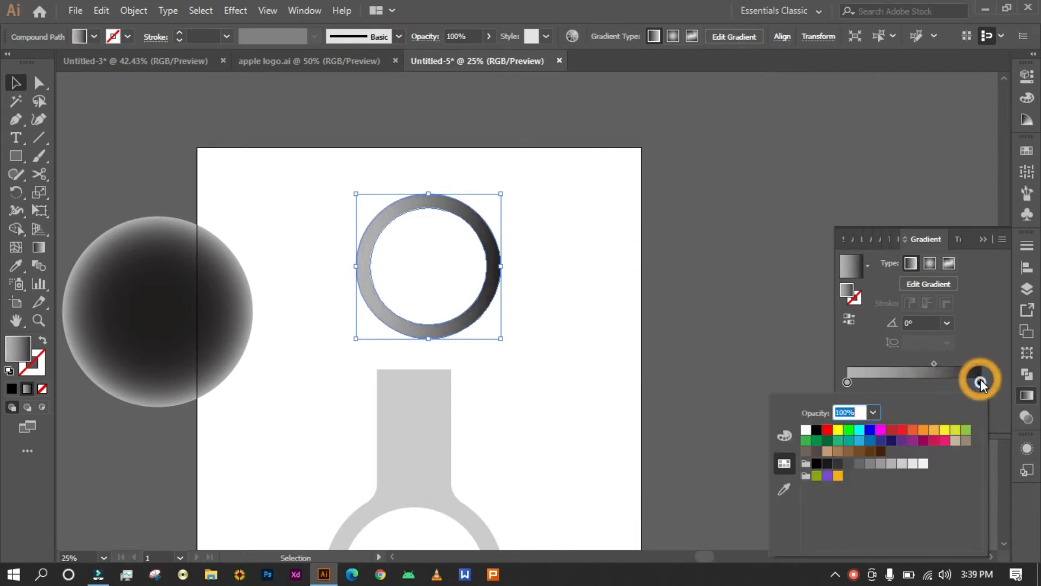
click(849, 463)
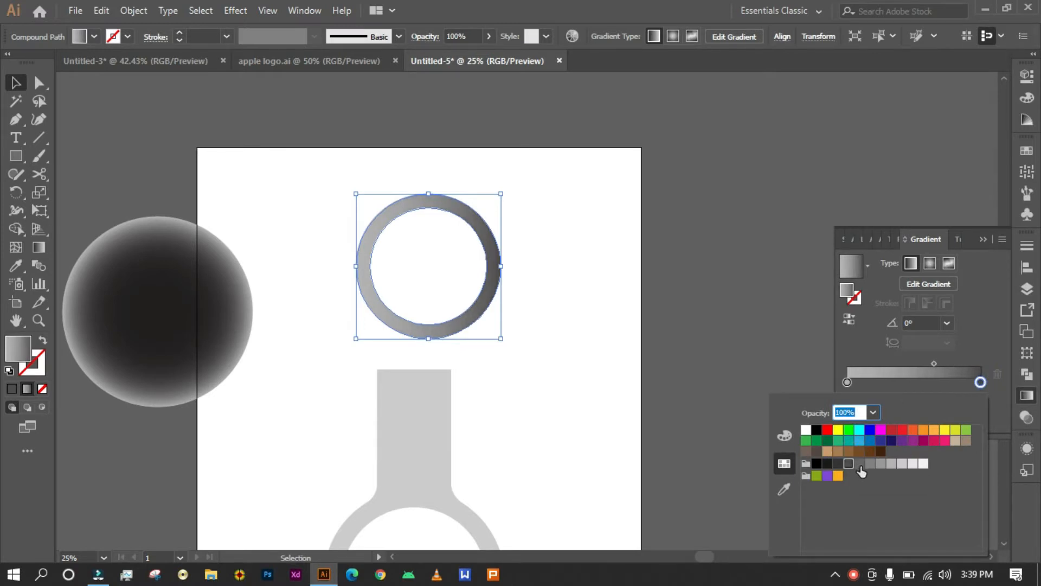
click(860, 466)
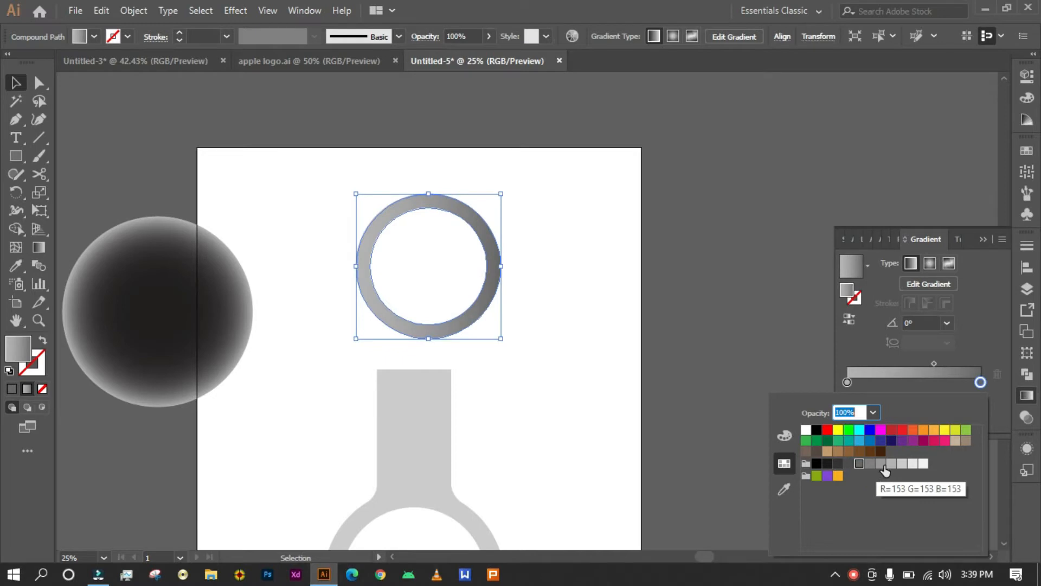
click(881, 464)
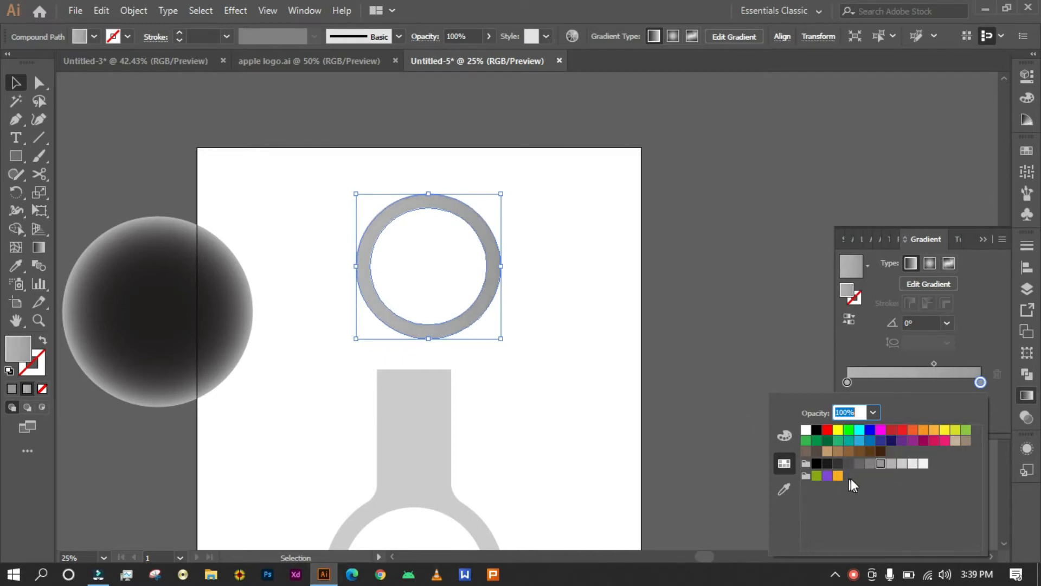
Step: Set the thin ring's gradient midpoint to about 51% and change its end stop to the R=77 G=77 B=77 swatch
click(932, 363)
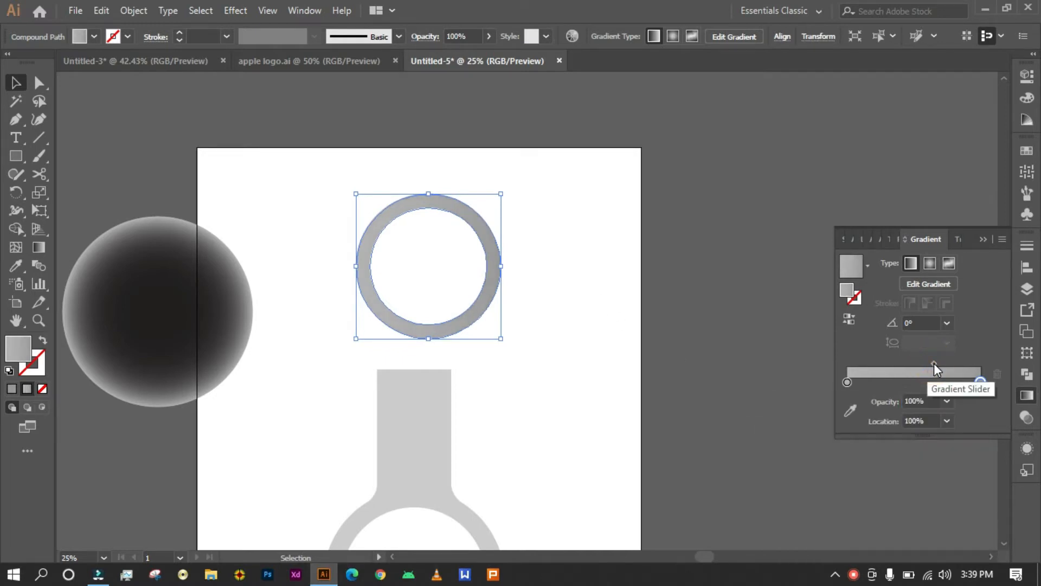
click(933, 363)
drag(933, 363, 916, 364)
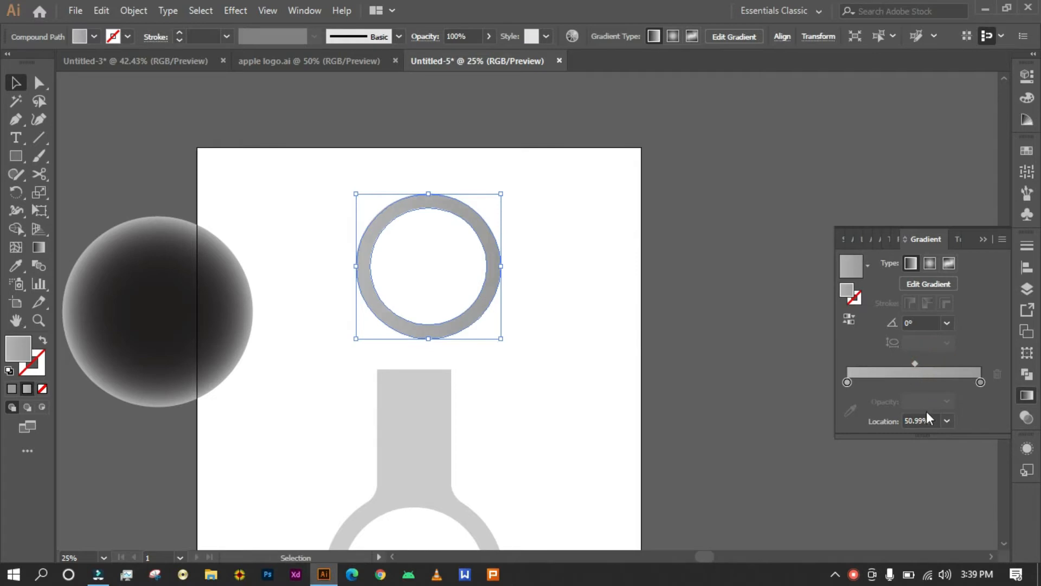
double_click(981, 382)
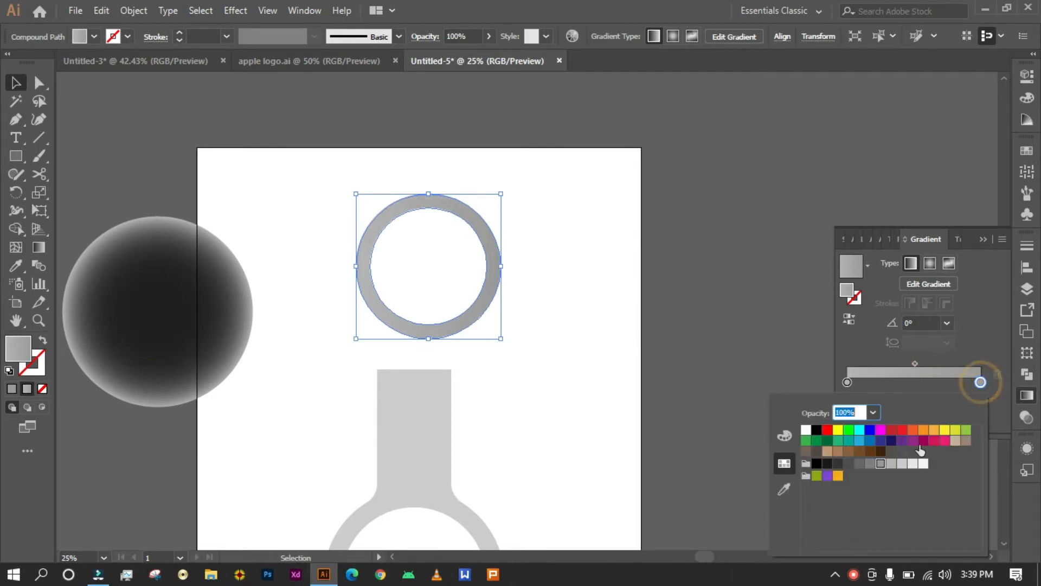
click(844, 466)
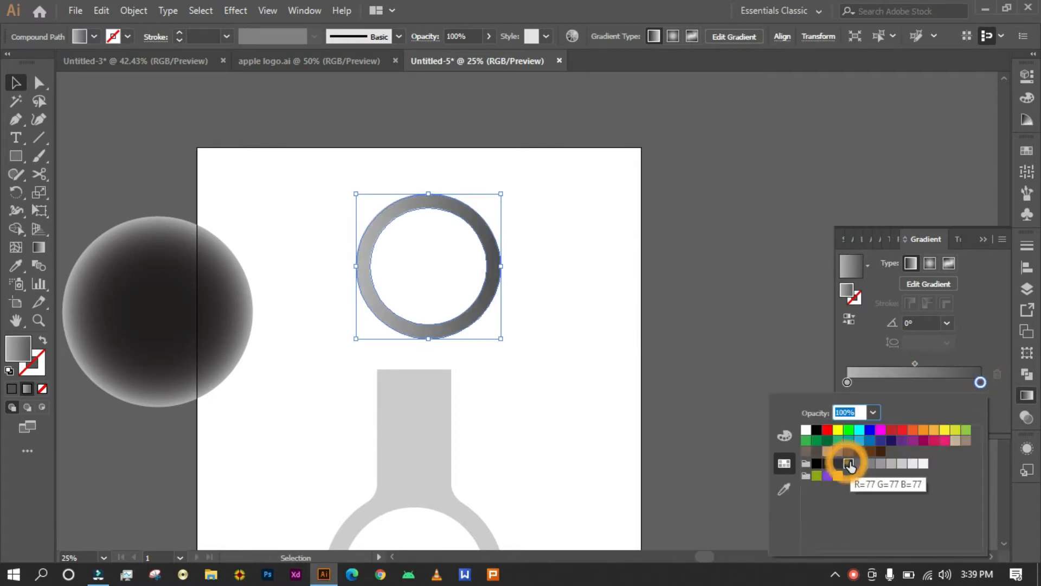
click(589, 305)
click(579, 315)
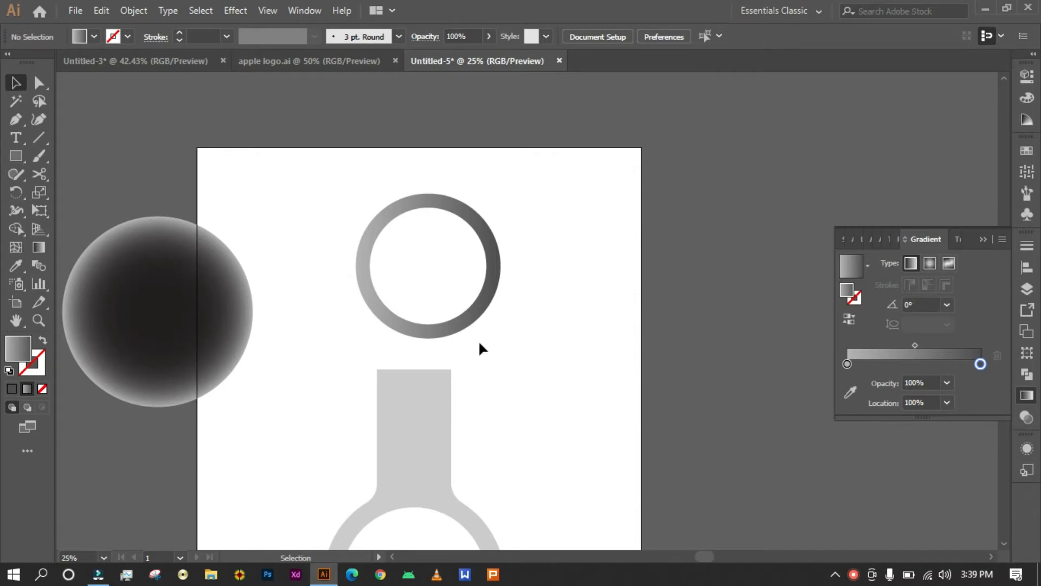
Step: Move the thin ring down over the stem's upper end and bring the stem shape to the front
drag(473, 226, 457, 278)
click(523, 246)
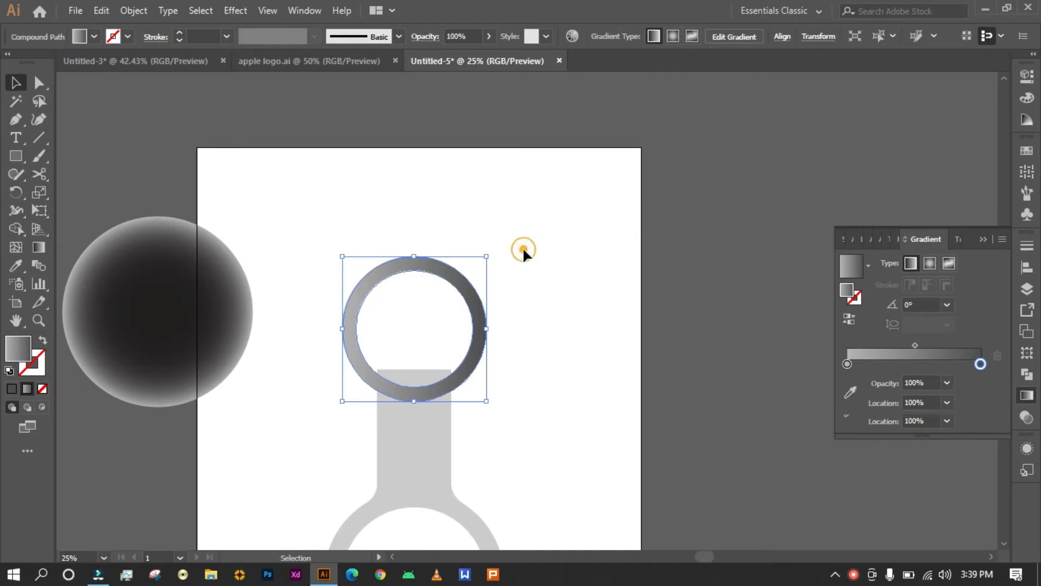
click(415, 435)
right_click(415, 435)
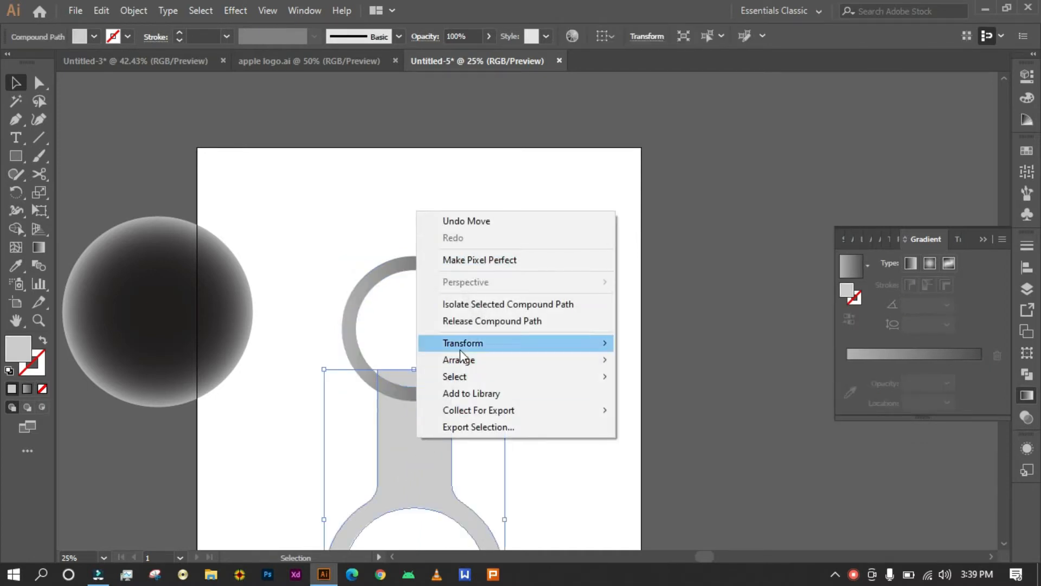
mouse_move(513, 362)
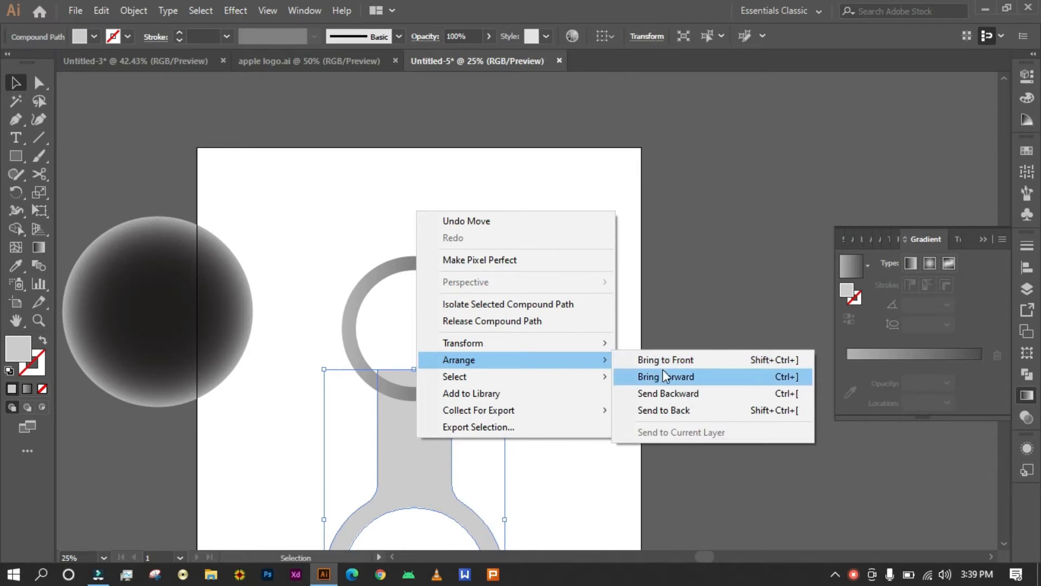
click(663, 361)
click(630, 382)
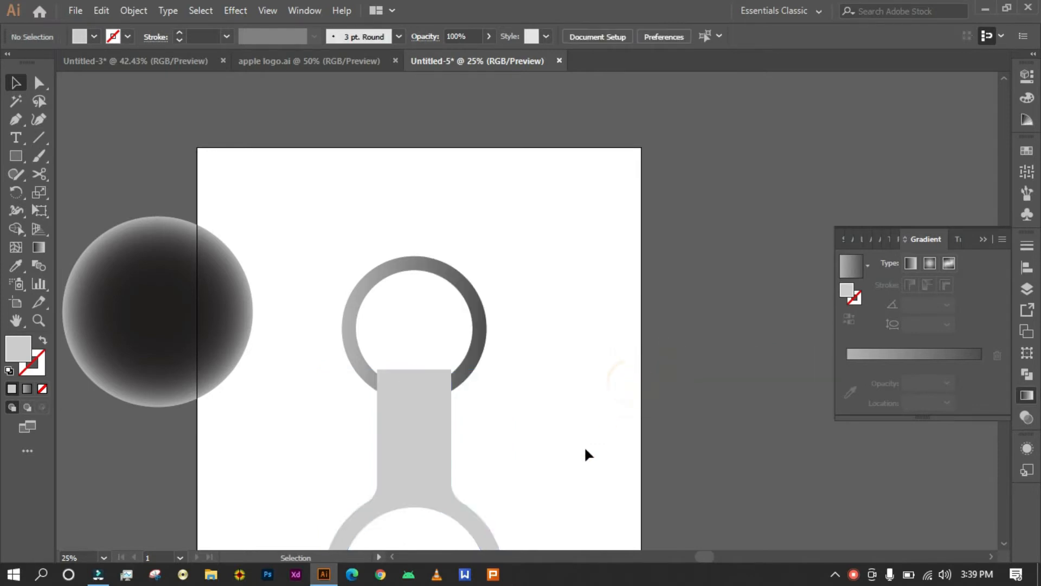
Step: Move the thin ring up off the stem and round the stem's two upper corners to about 19.79 px
click(422, 380)
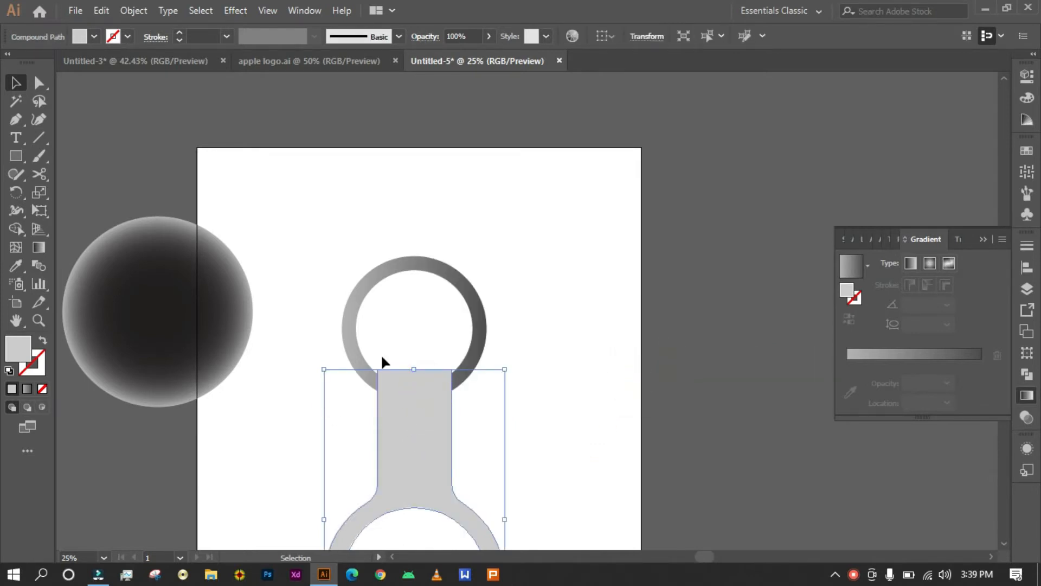
drag(429, 271, 429, 218)
click(427, 387)
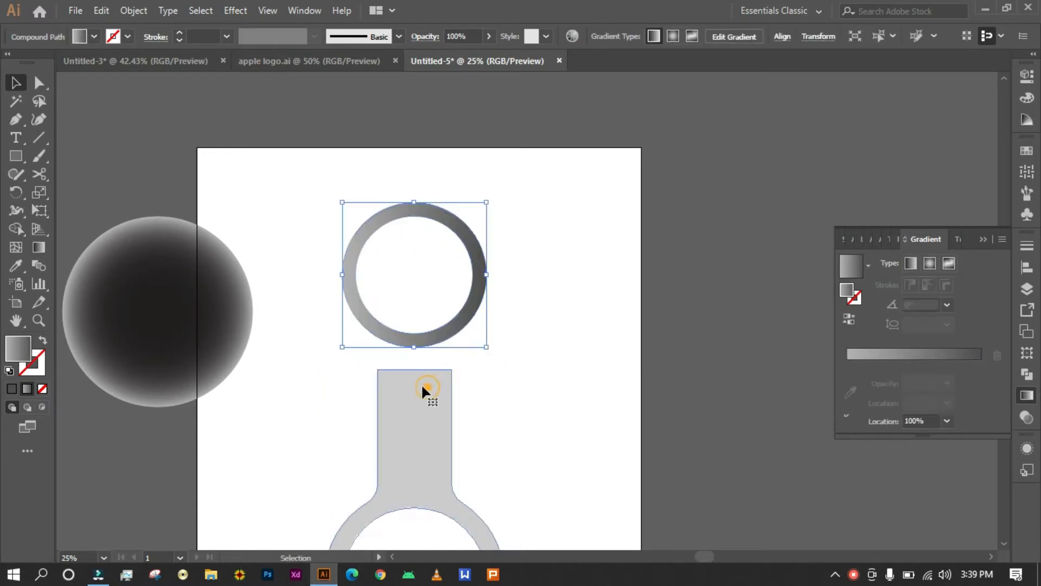
click(39, 83)
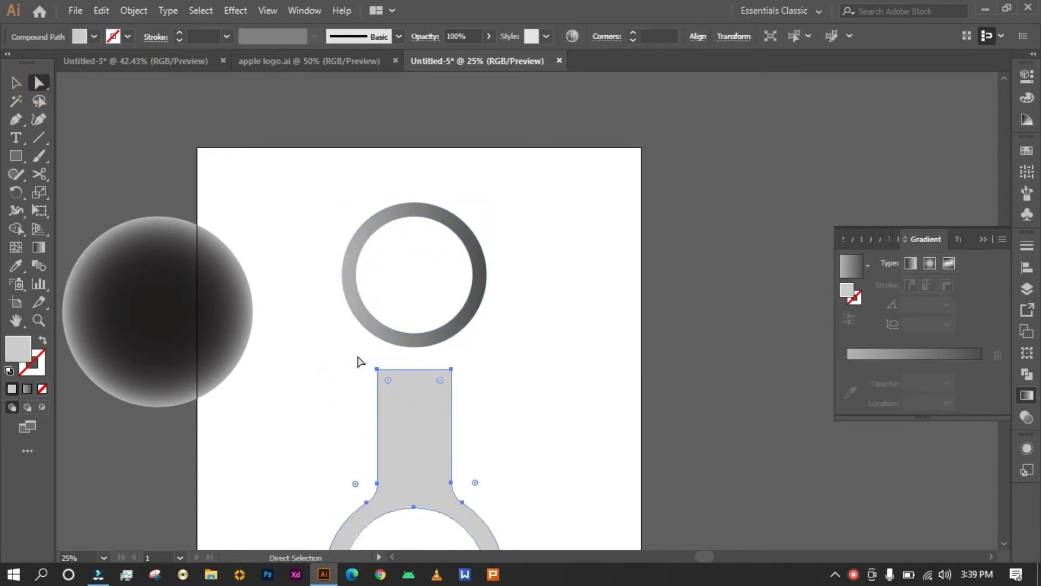
drag(350, 350, 445, 380)
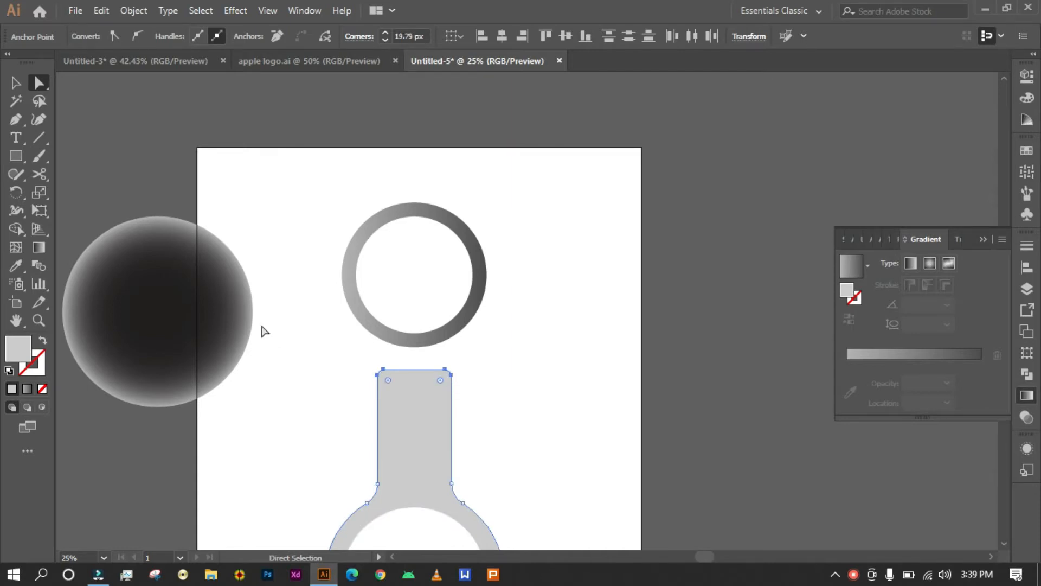
Step: Move the thin ring straight down so it overlaps the stem's rounded upper end
click(15, 82)
drag(353, 279, 353, 333)
click(531, 310)
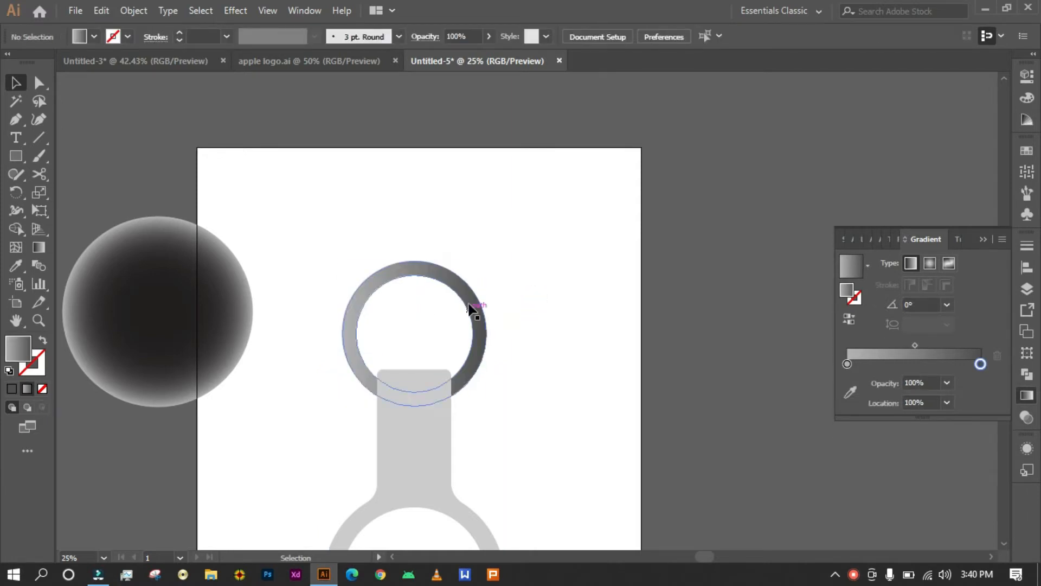
Step: Merge the overlap regions into the stem shape with Shape Builder, keeping the thin ring's centre open
drag(652, 517, 511, 499)
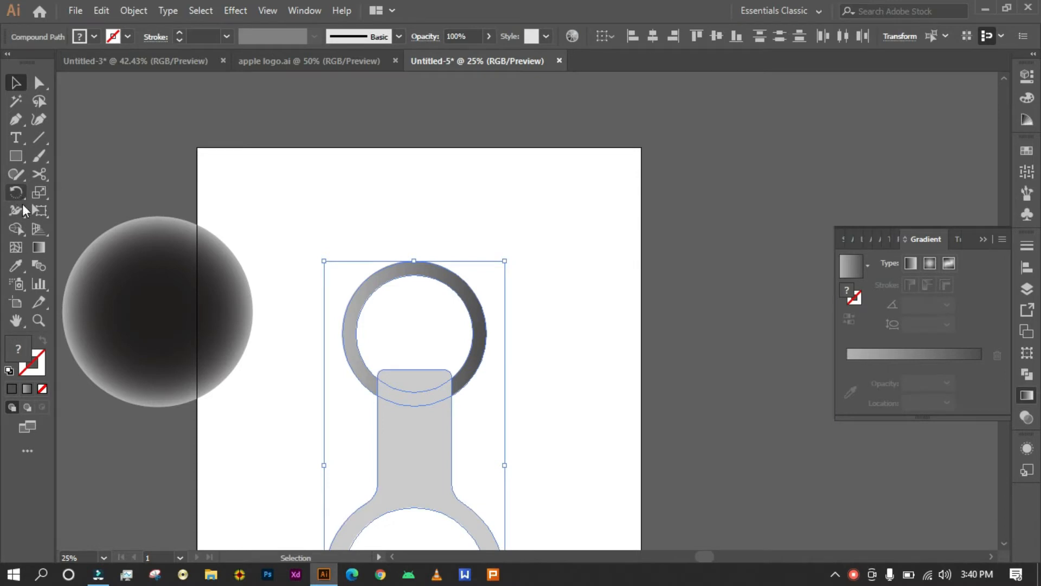
click(19, 233)
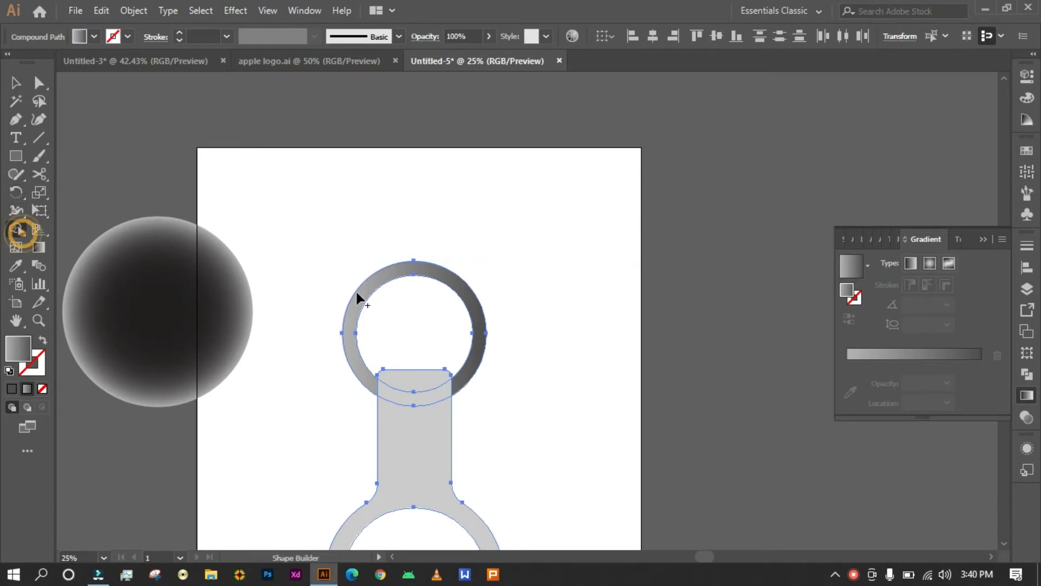
click(414, 340)
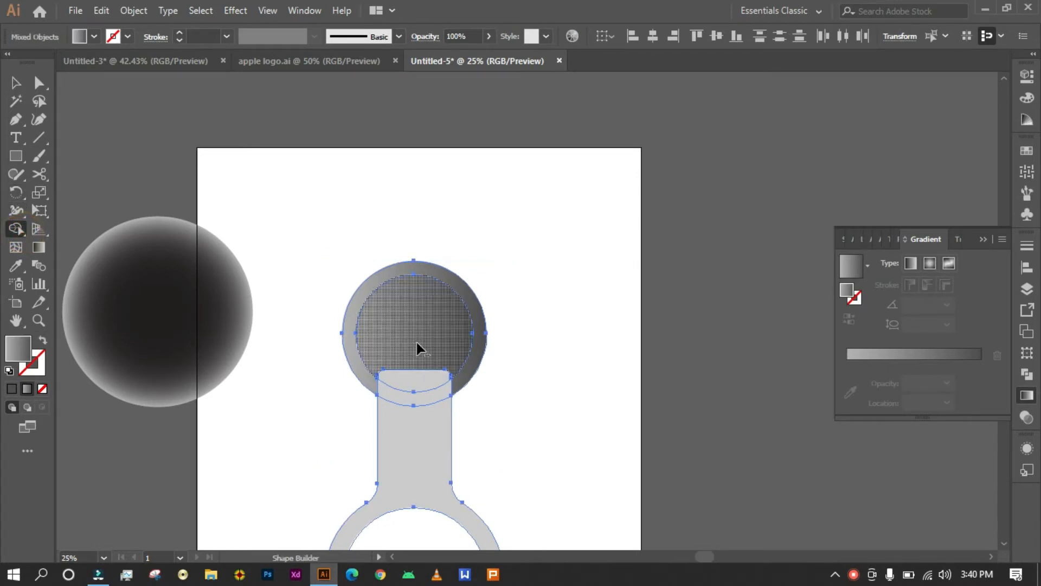
alt+click(418, 345)
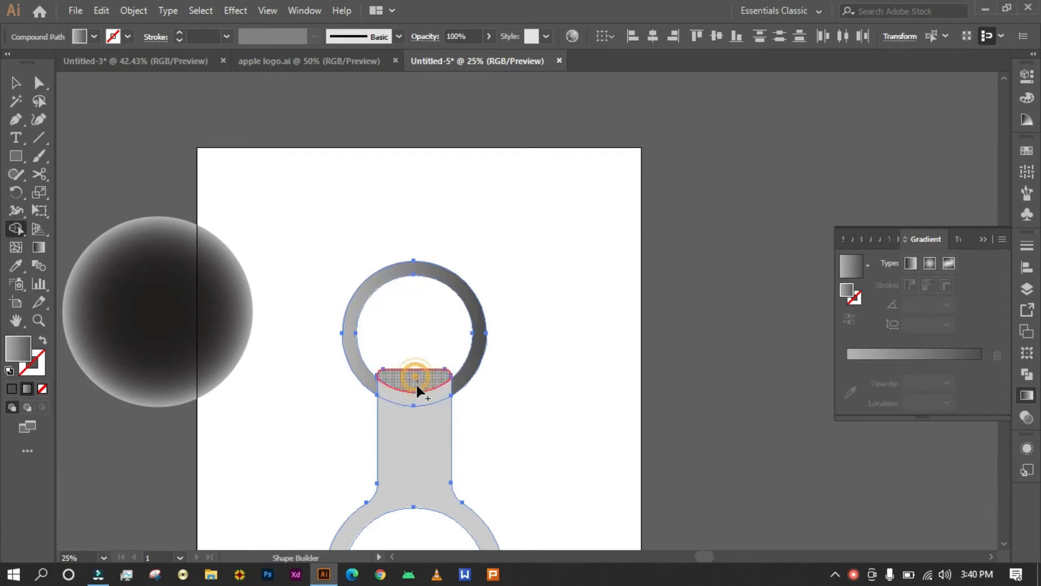
drag(417, 387, 409, 467)
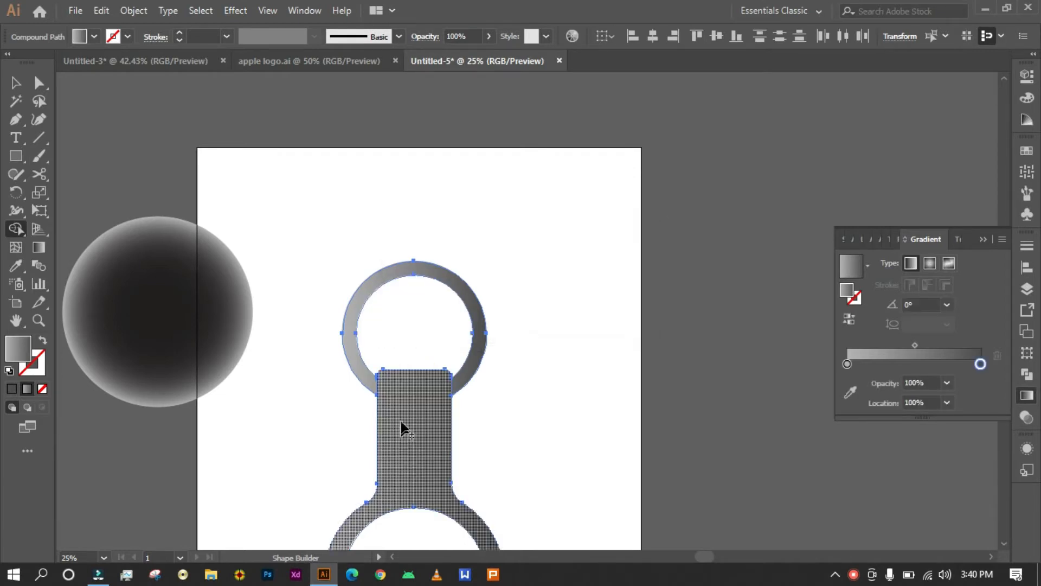
click(16, 81)
click(274, 223)
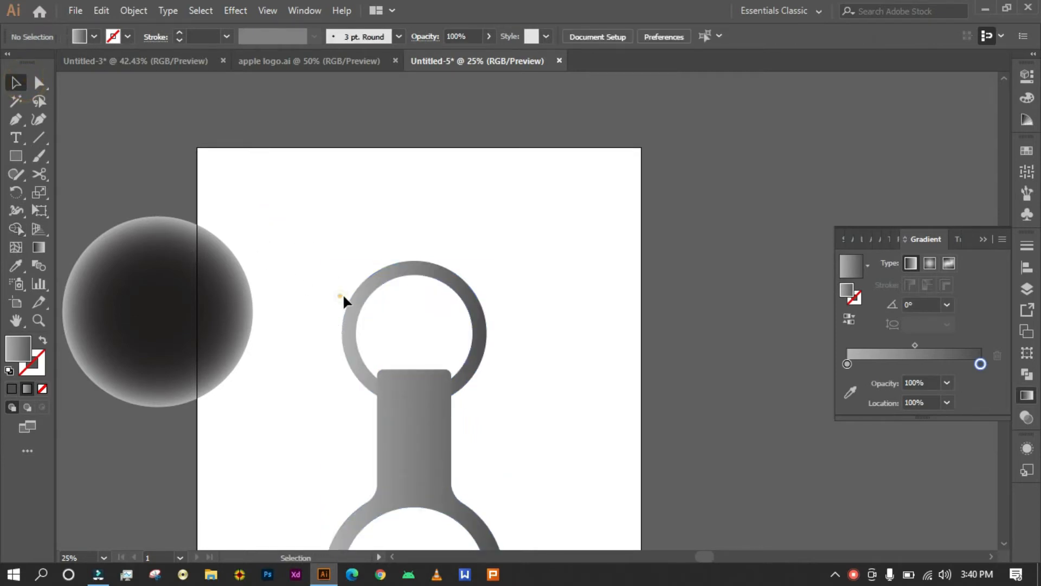
Step: Scale the thin ring down proportionally about its centre until it is slightly wider than the stem
scroll(343, 294, down, 1)
drag(320, 258, 386, 299)
click(453, 337)
scroll(453, 337, up, 1)
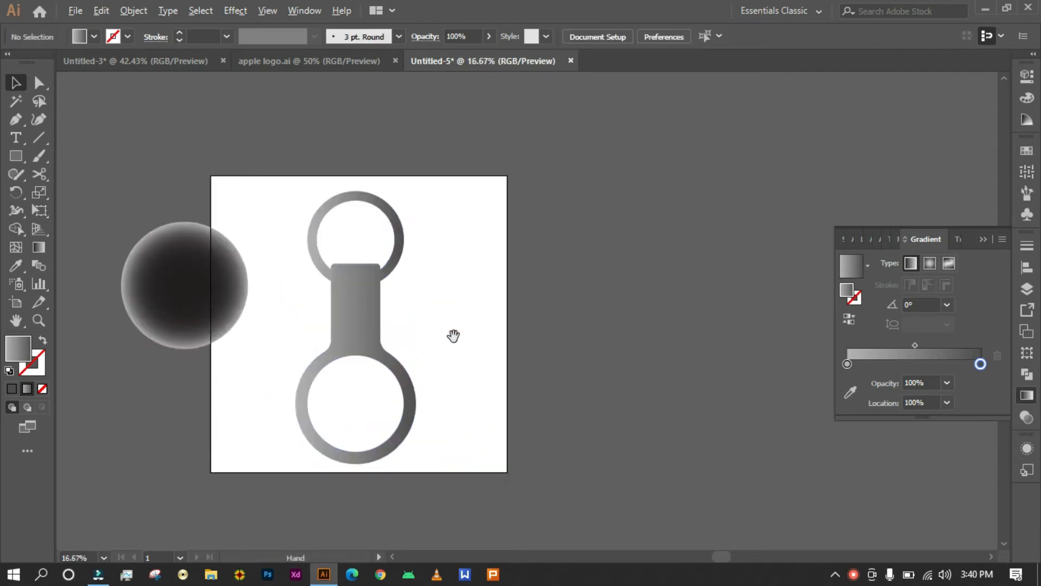
drag(453, 336, 529, 409)
scroll(510, 421, up, 1)
click(461, 242)
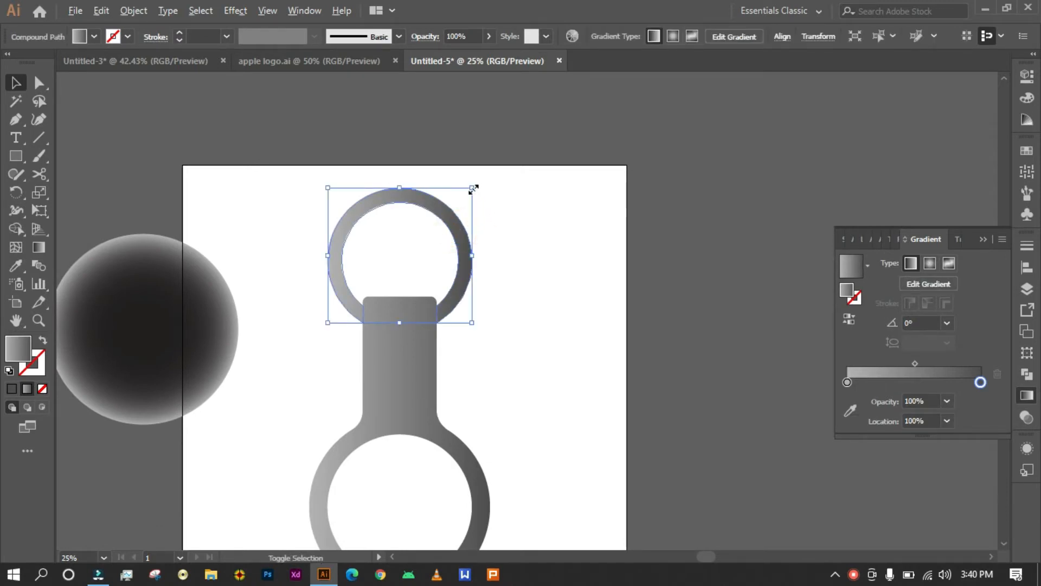
drag(472, 188, 435, 263)
click(513, 340)
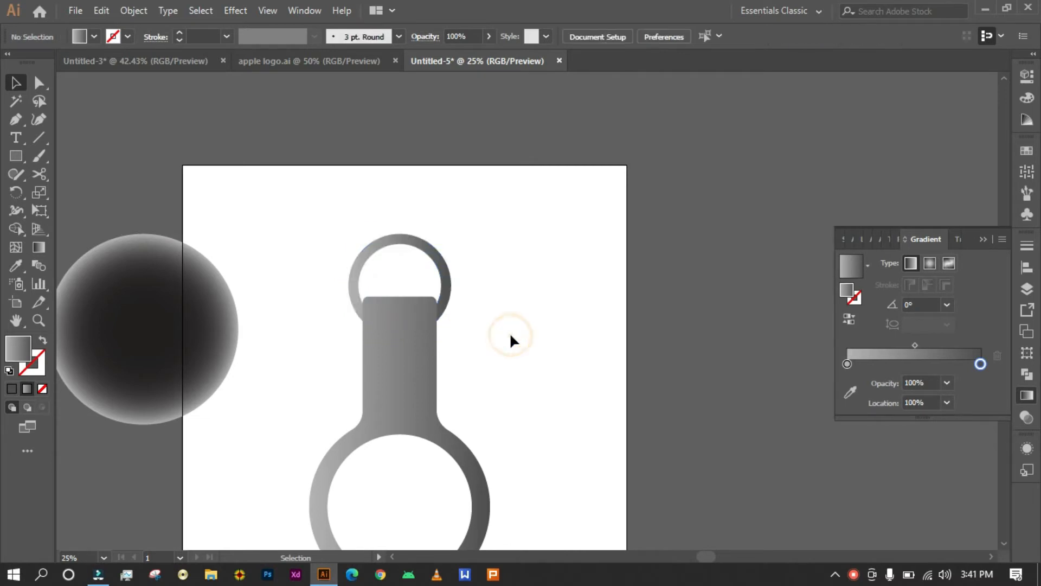
double_click(450, 277)
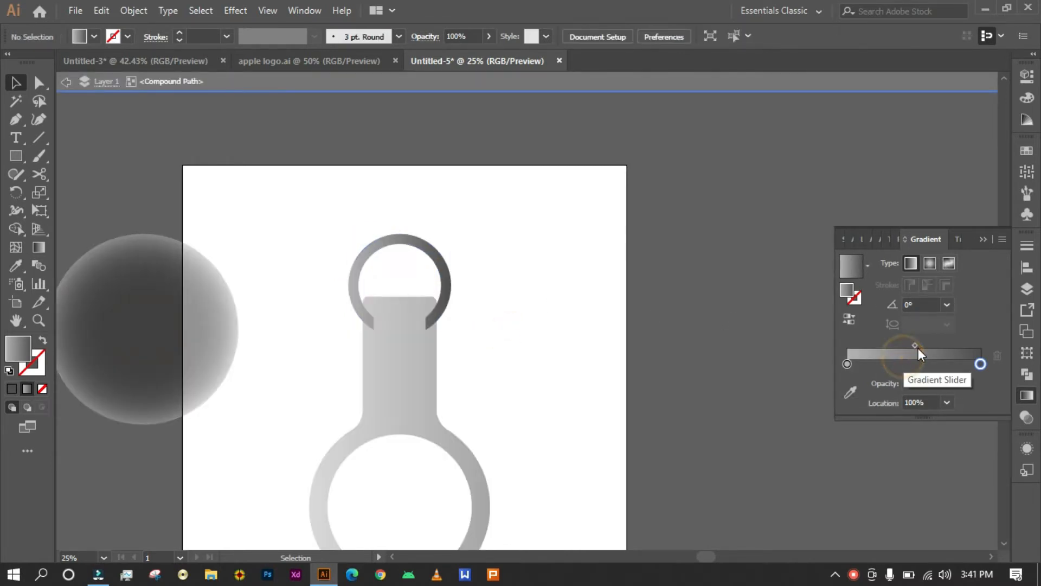
drag(916, 346, 938, 345)
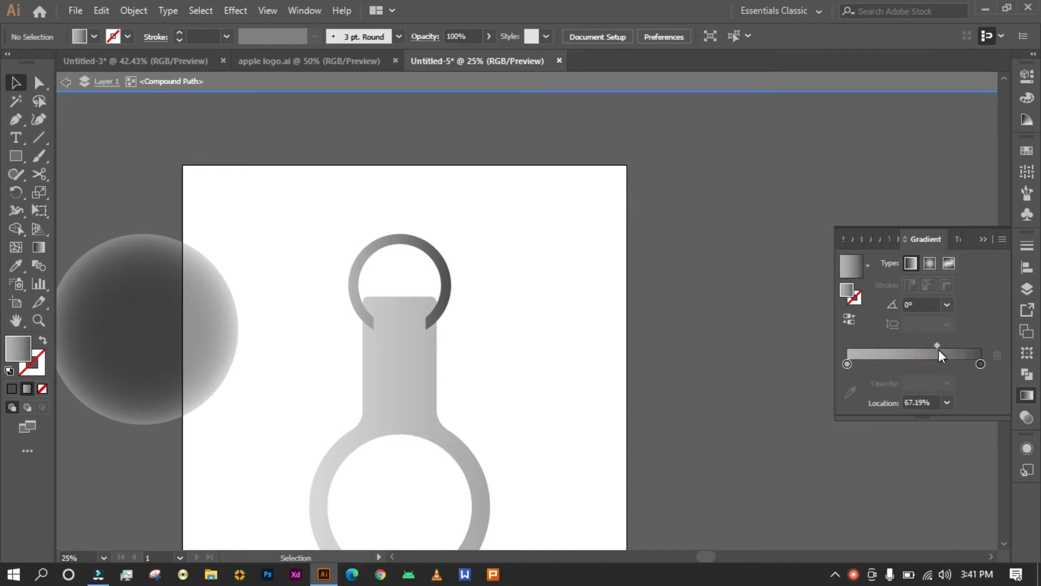
double_click(560, 355)
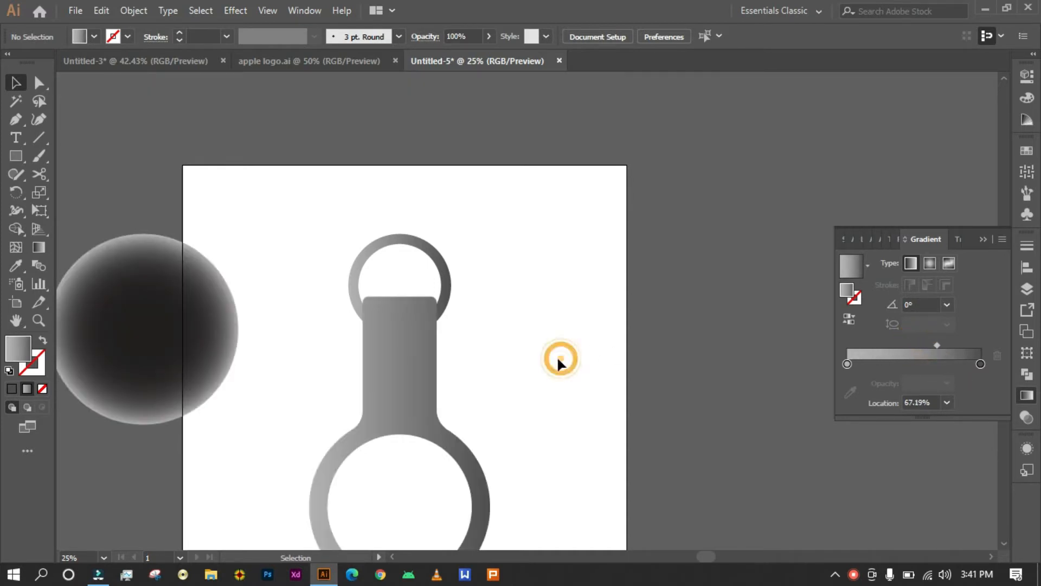
Step: Set the thin ring's gradient midpoint to about 70% and its start stop to the gray swatch one shade lighter than R=204 G=204 B=204
click(447, 267)
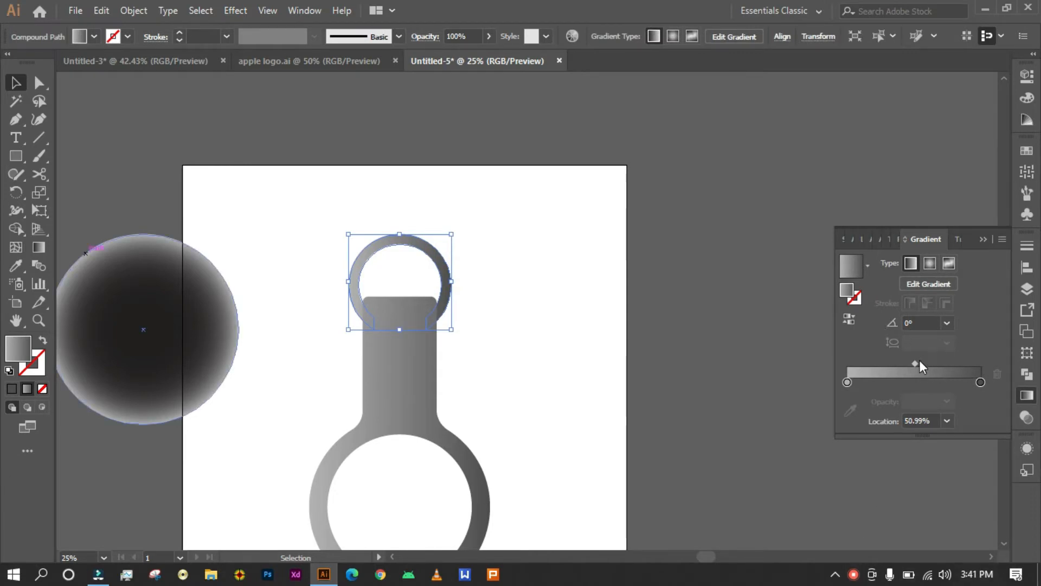
drag(917, 363, 943, 365)
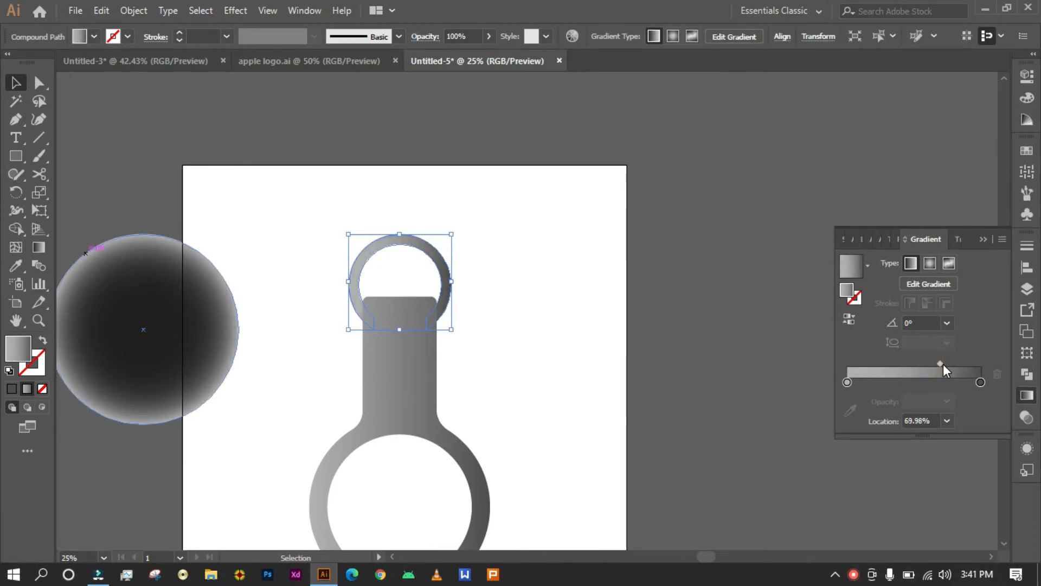
double_click(848, 383)
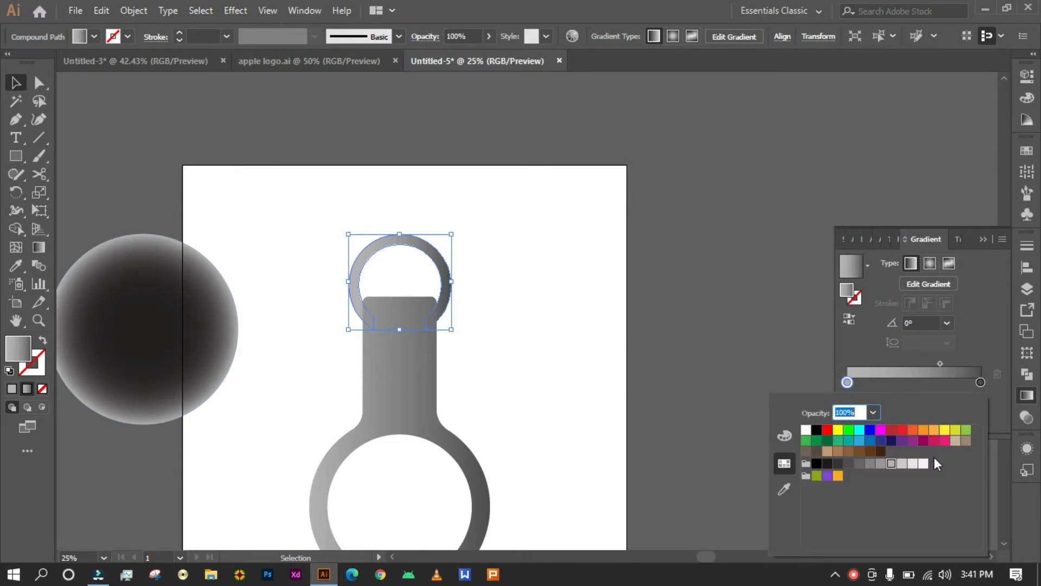
click(903, 465)
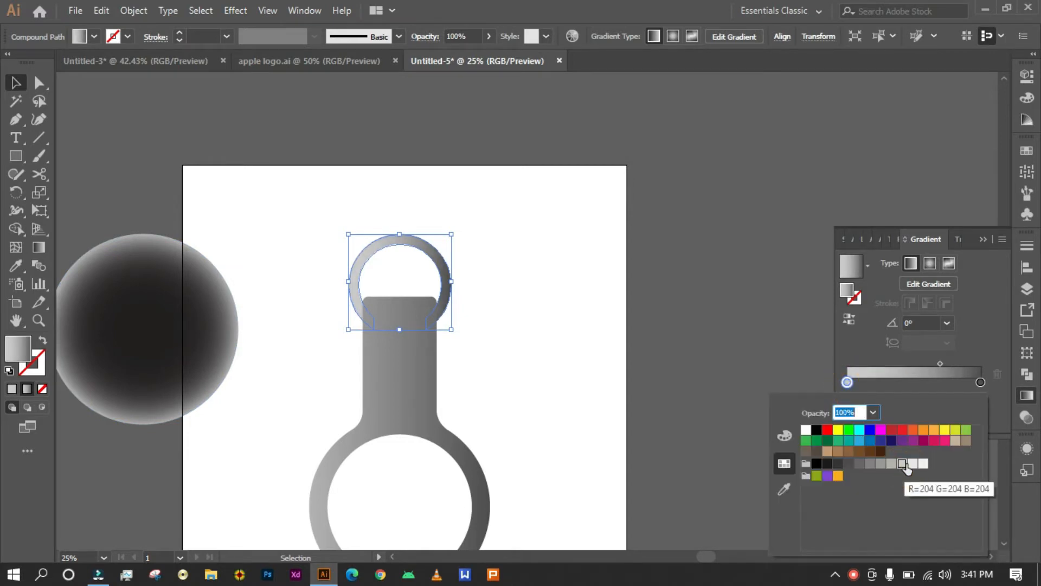
click(913, 464)
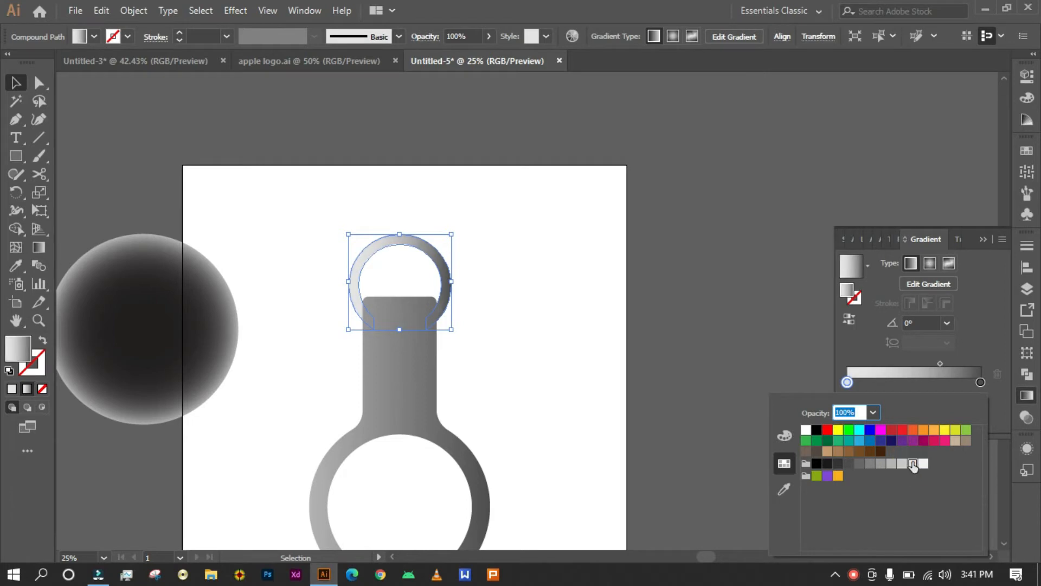
click(539, 296)
click(539, 296)
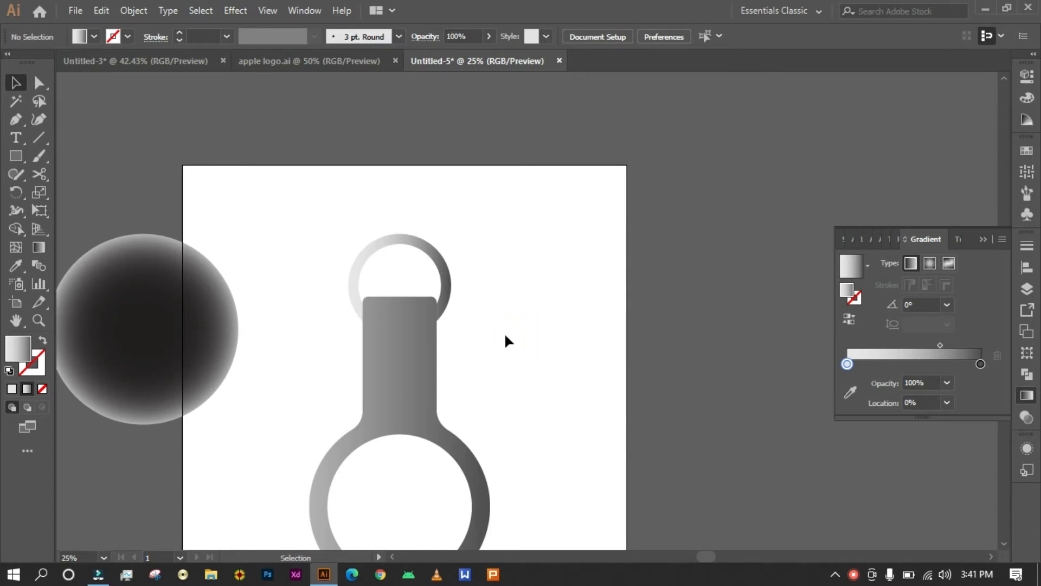
Step: Place the dark sphere on the left half of the artboard and the stem with its ring on the right half
scroll(504, 333, down, 1)
drag(487, 363, 480, 352)
click(232, 313)
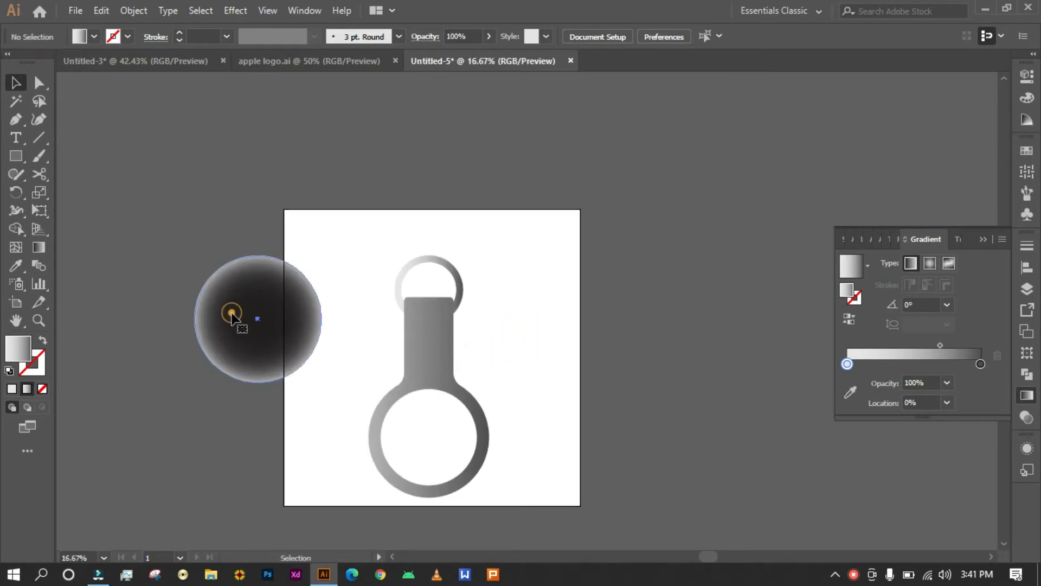
drag(232, 313, 398, 335)
drag(399, 240, 490, 376)
drag(428, 330, 505, 301)
click(385, 415)
drag(313, 345, 367, 356)
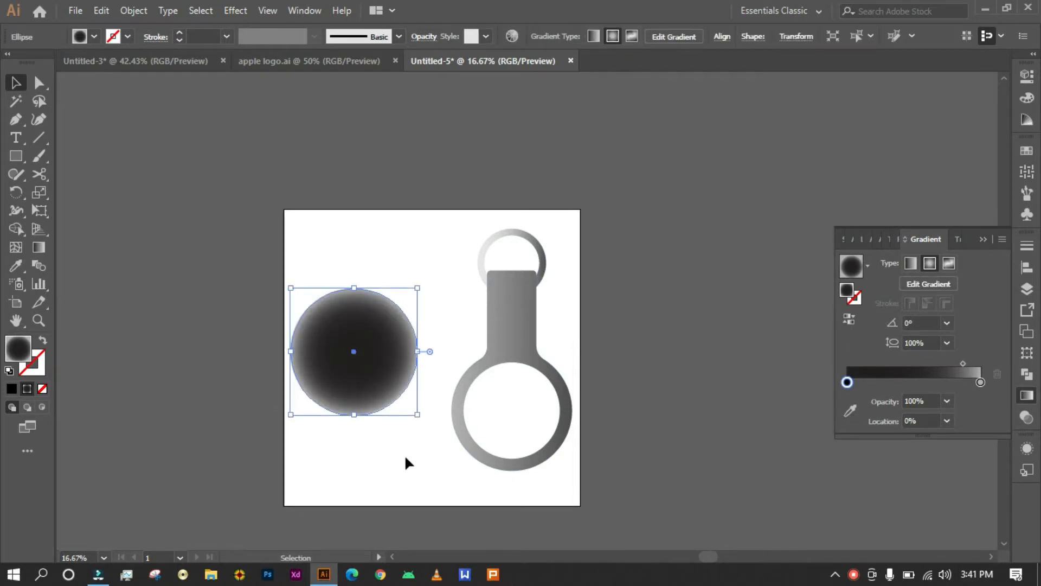
Step: Bring the Apple logo from apple logo.ai into the key ring document and place it over the dark sphere
click(504, 312)
click(405, 373)
click(309, 61)
click(407, 302)
drag(434, 317, 466, 72)
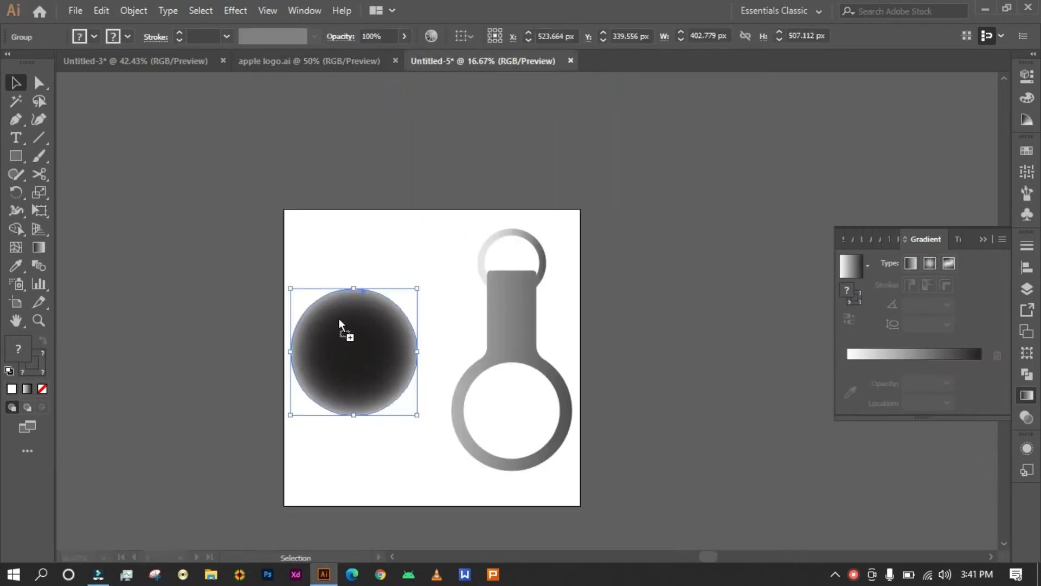
drag(339, 318, 337, 315)
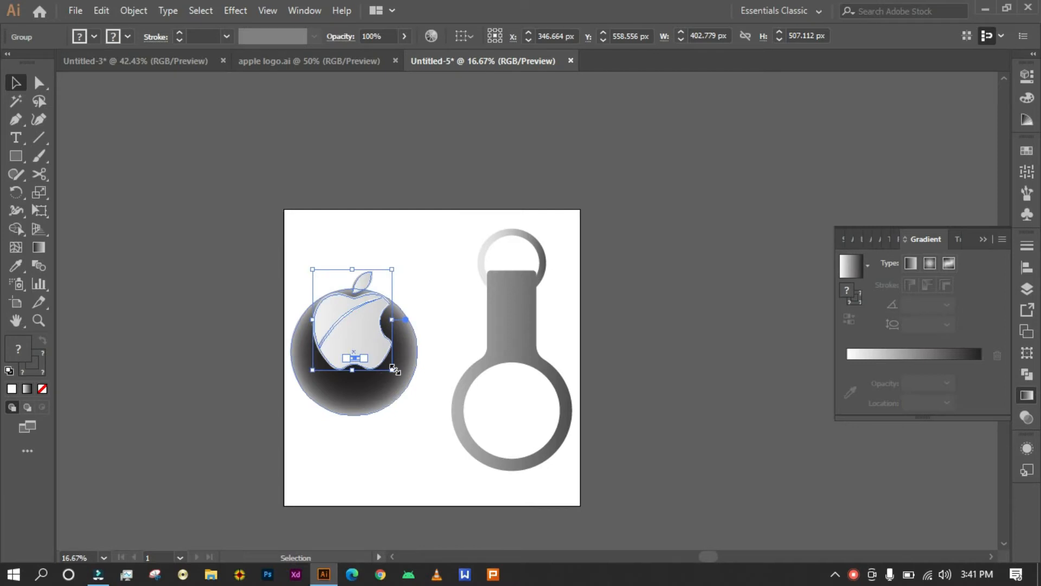
Step: Scale the Apple logo down proportionally so it fits within the upper middle of the dark sphere
drag(395, 369, 359, 358)
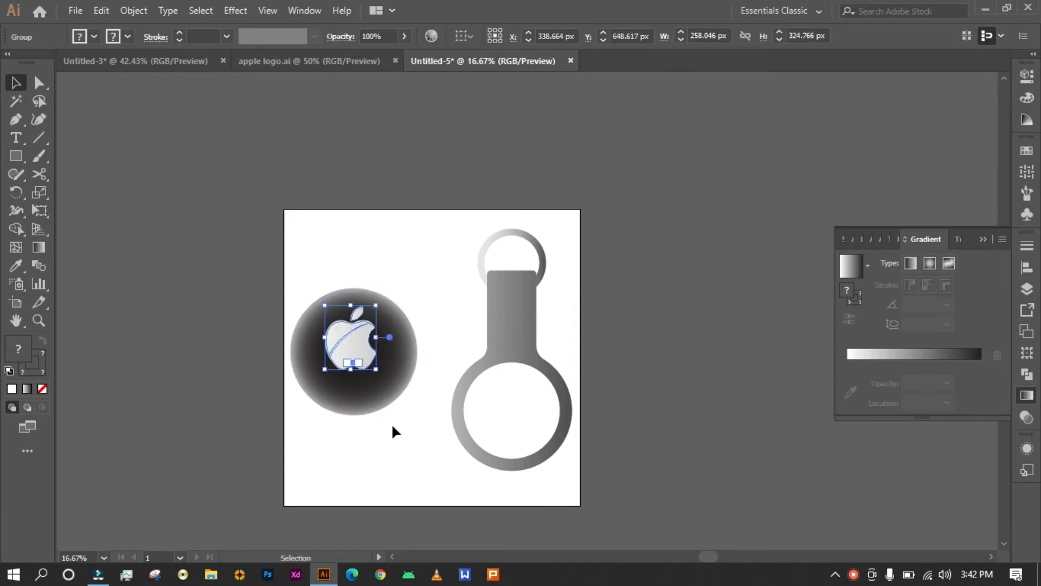
click(401, 428)
click(352, 347)
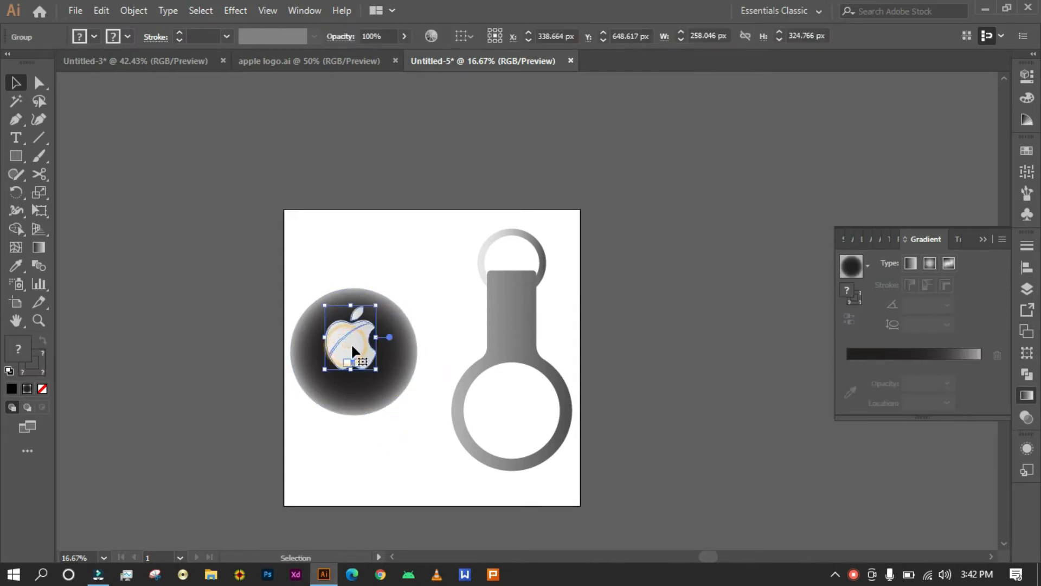
Step: Align the Apple logo and the dark sphere by their horizontal and vertical centres, and shift the logo slightly up and left
drag(310, 283, 396, 413)
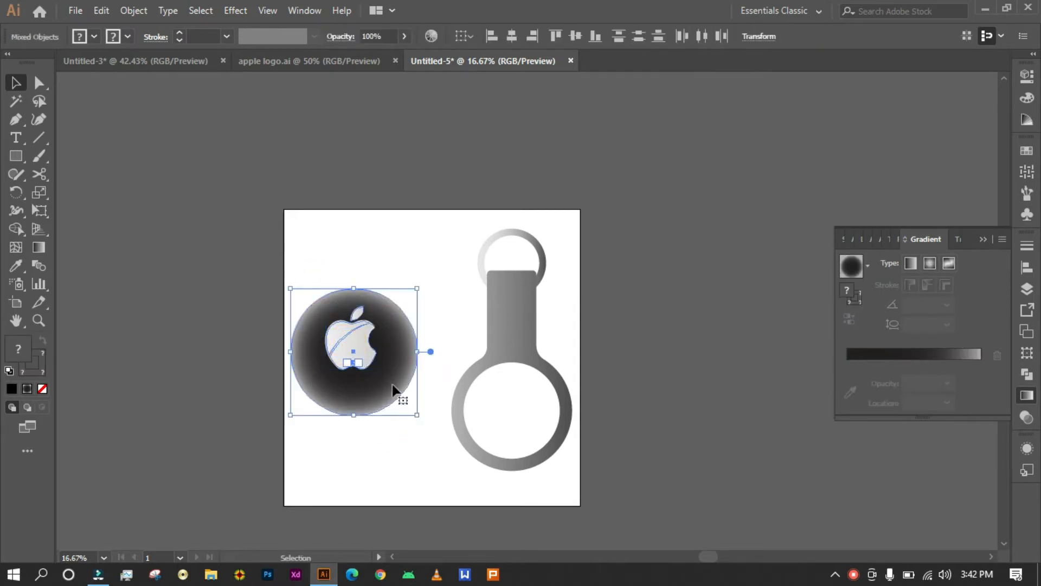
click(1026, 267)
click(881, 287)
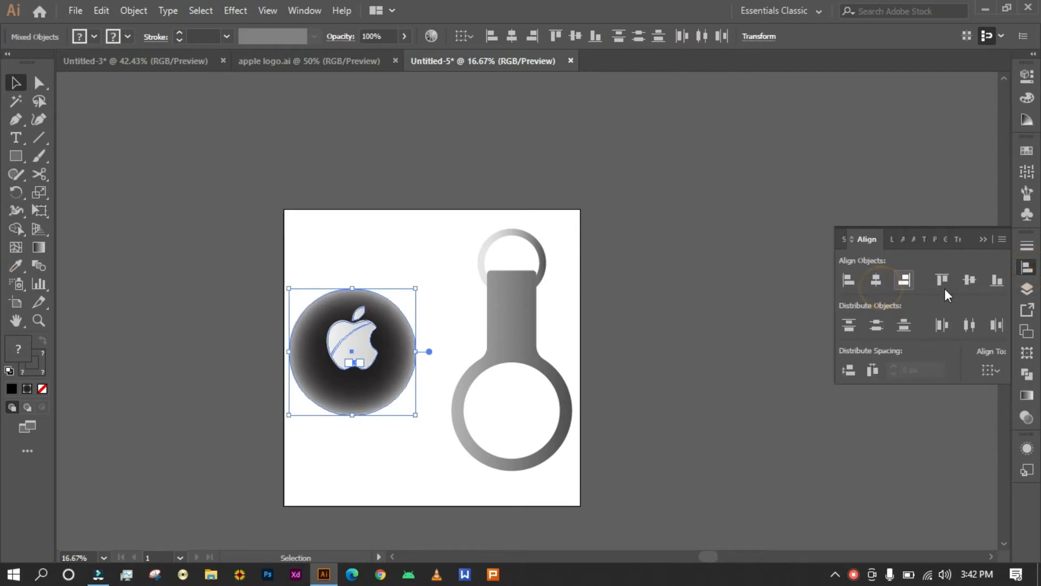
click(965, 282)
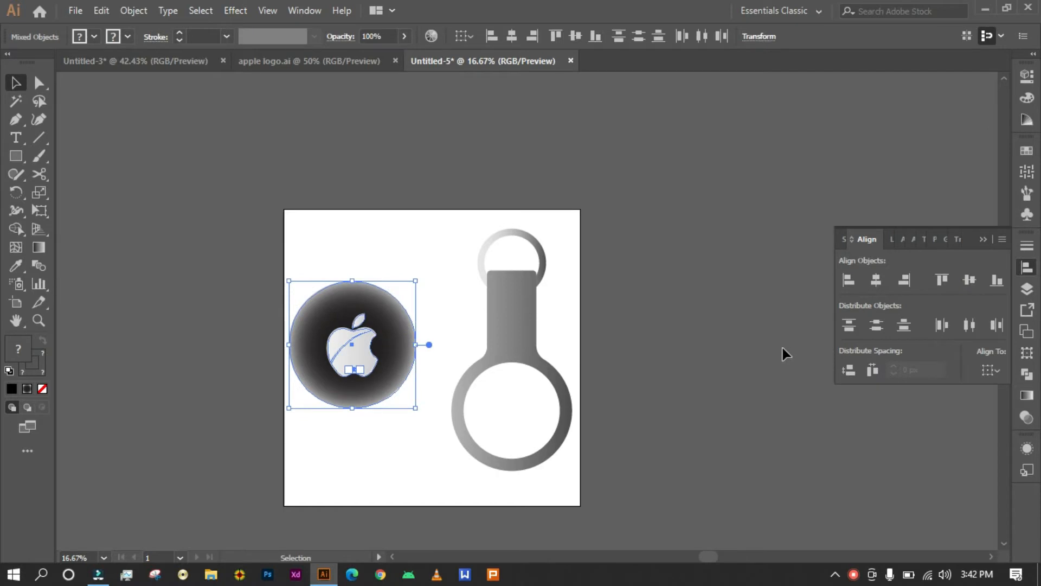
click(343, 300)
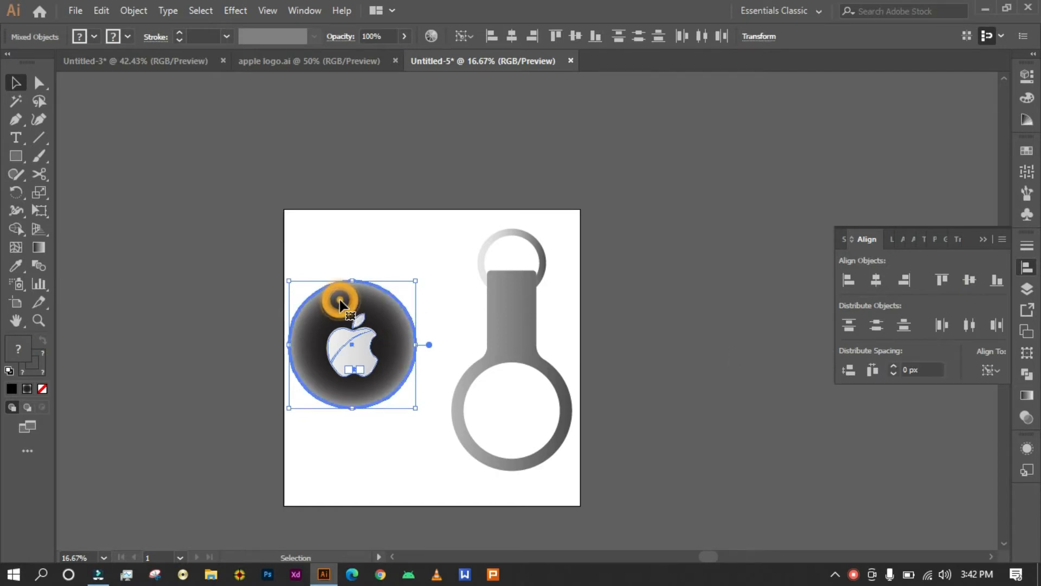
click(967, 283)
click(880, 280)
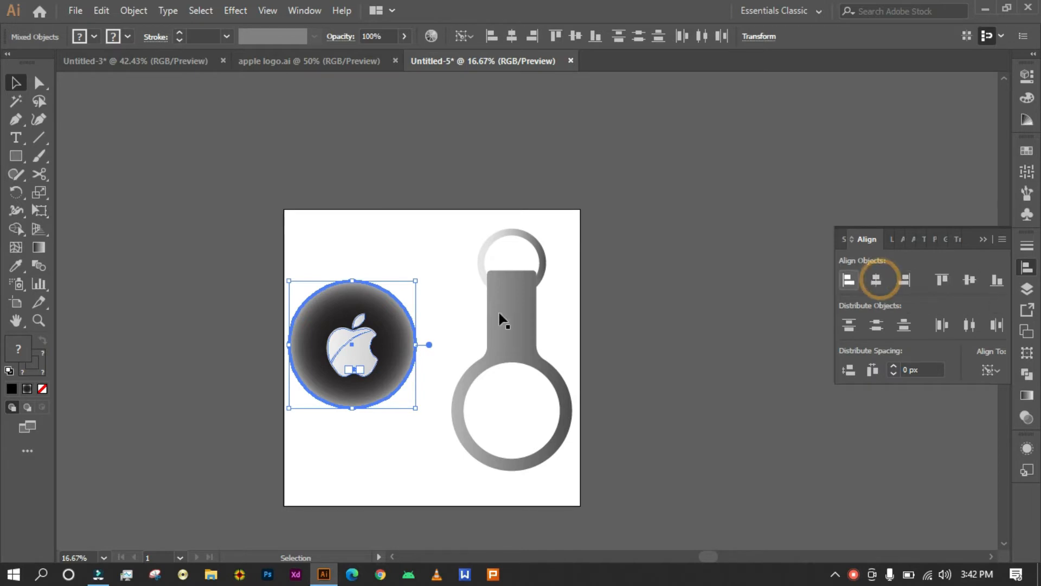
click(377, 435)
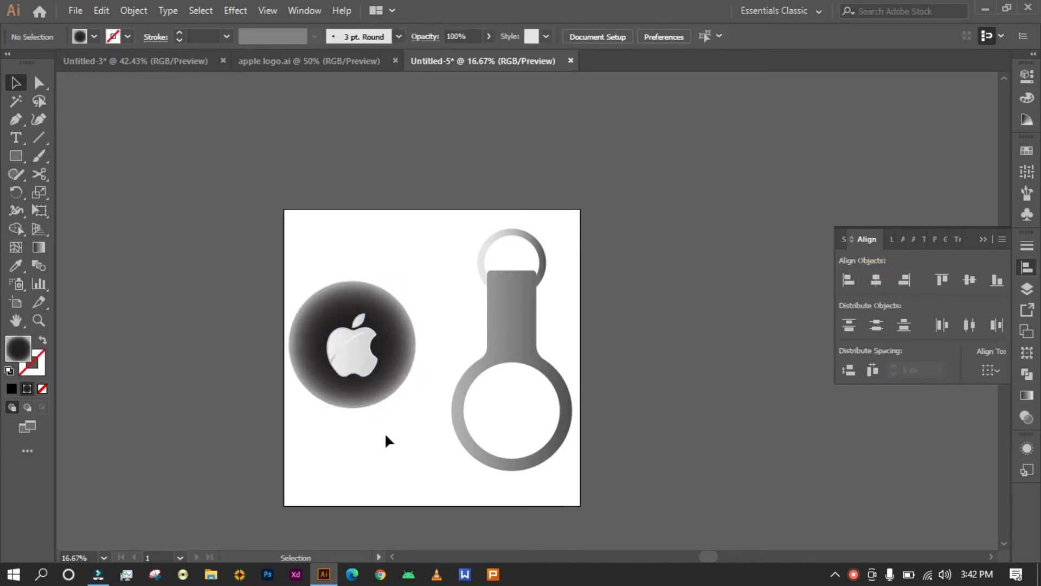
drag(349, 343, 343, 337)
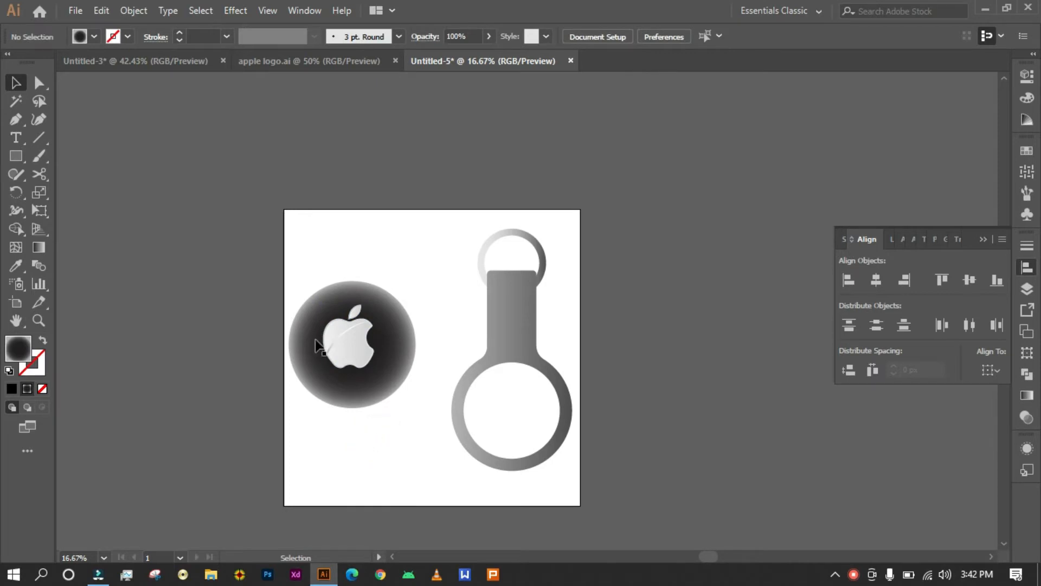
Step: Try the sphere and logo in the holder's ring opening, and return them to the left half of the artboard
drag(285, 255, 404, 439)
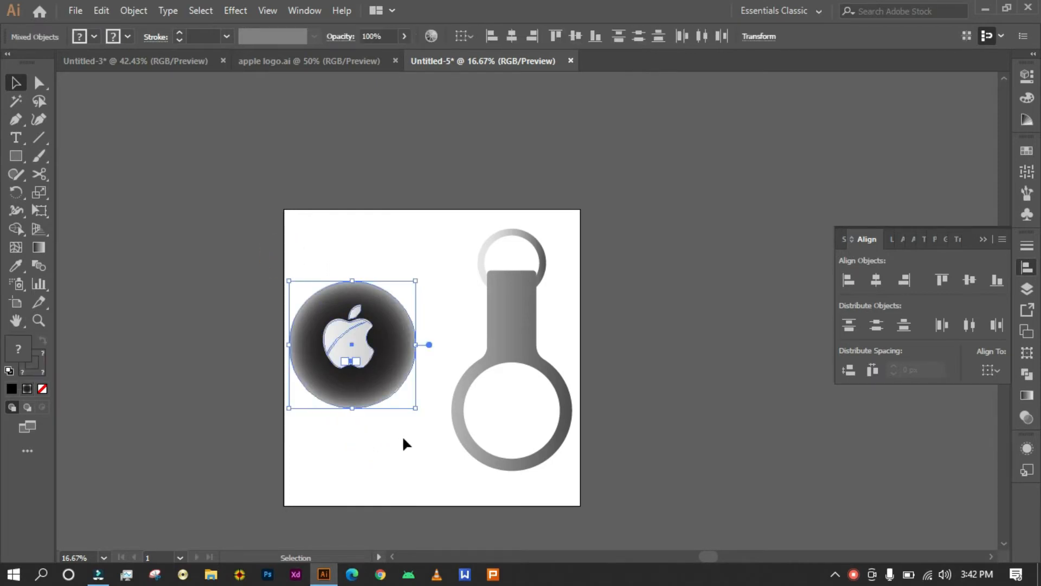
drag(350, 337, 508, 402)
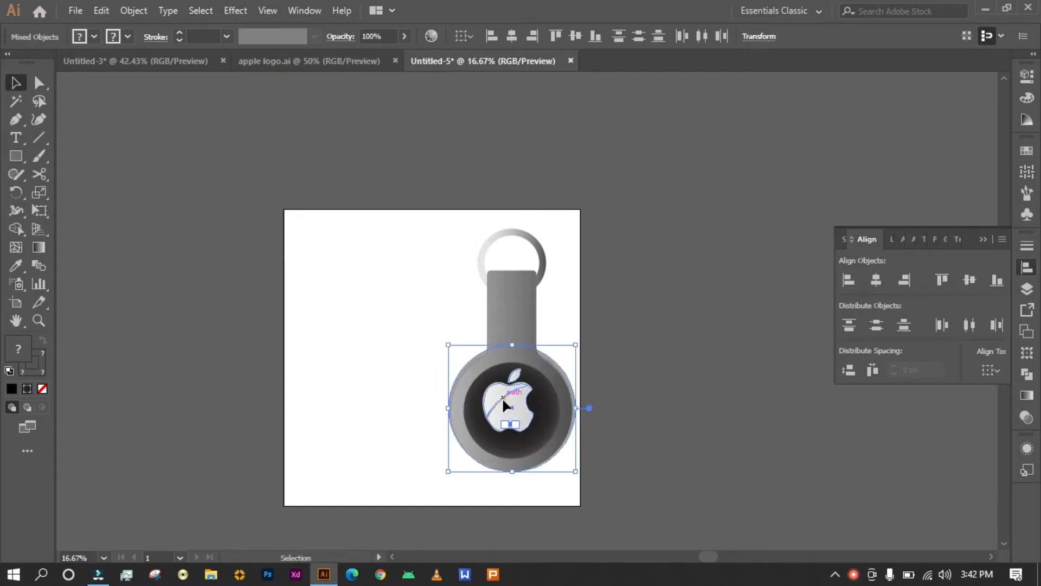
drag(502, 397, 359, 332)
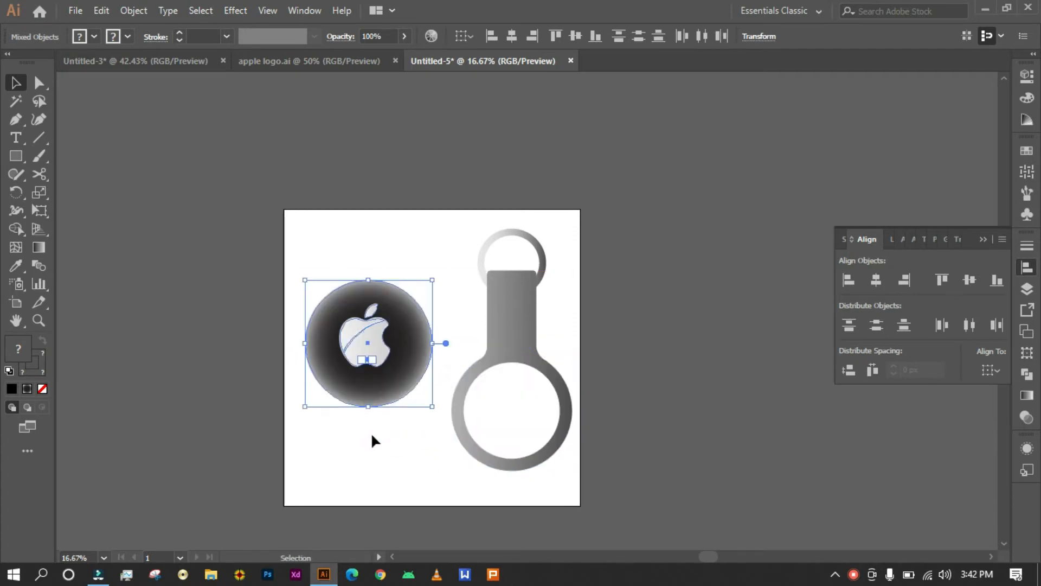
click(371, 431)
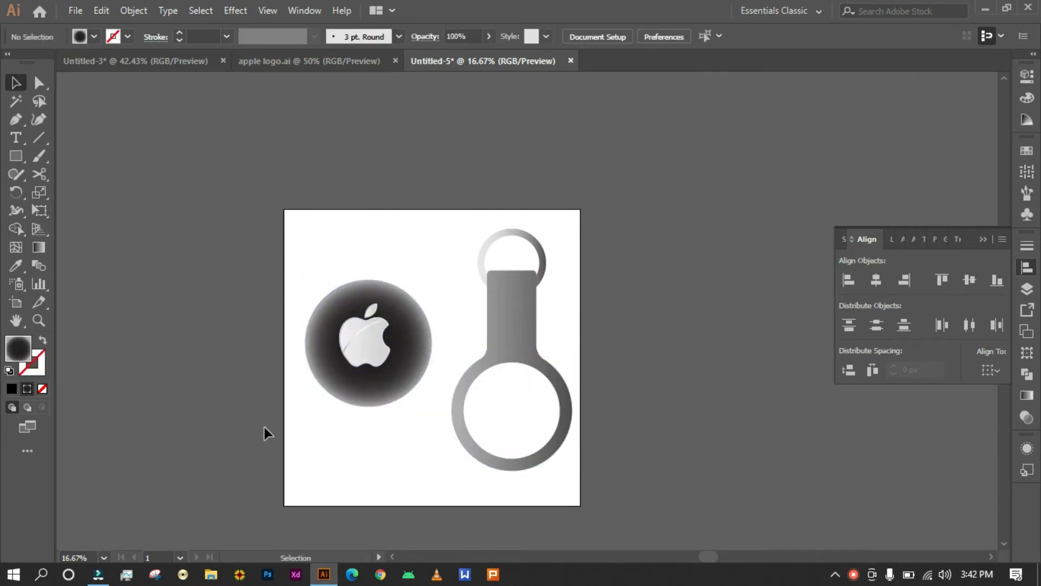
Step: Duplicate the dark sphere, scale the copy down proportionally inside the original, and move the Apple logo below the spheres
click(317, 359)
drag(317, 358, 324, 431)
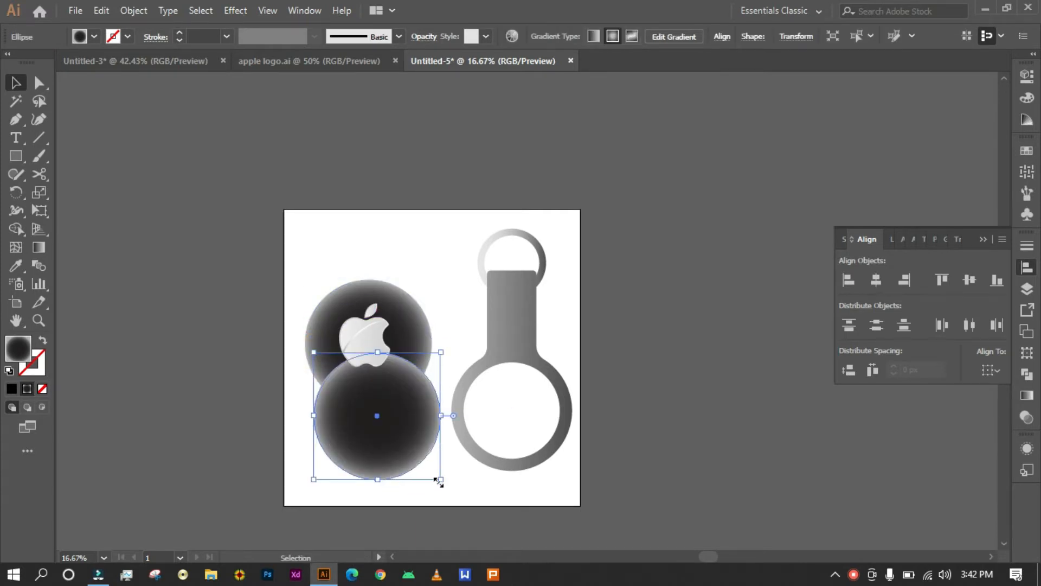
key(shift)
drag(438, 480, 405, 473)
click(399, 430)
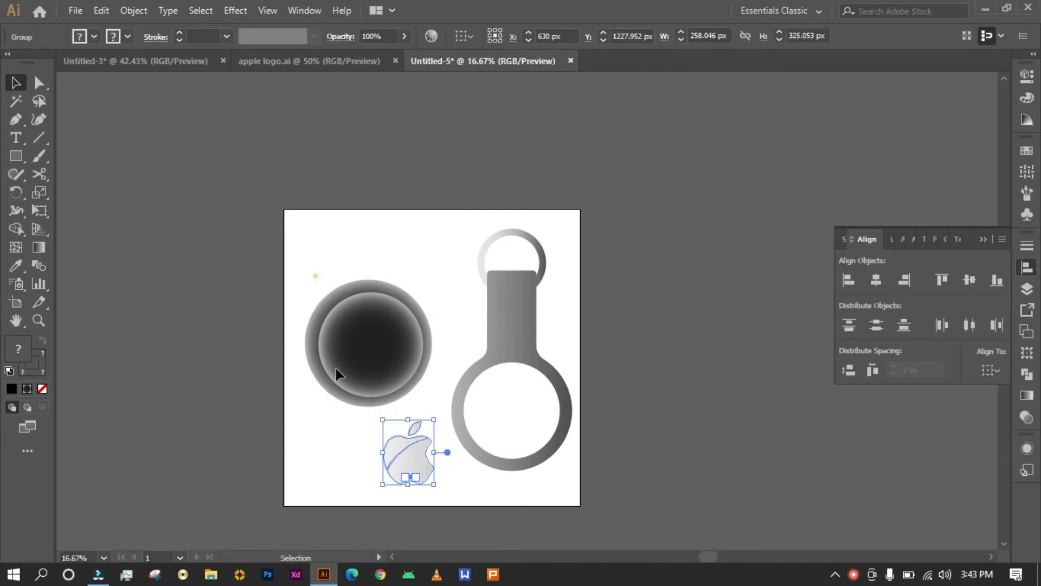
Step: Align the large and small spheres to each other by their horizontal and vertical centres
click(353, 400)
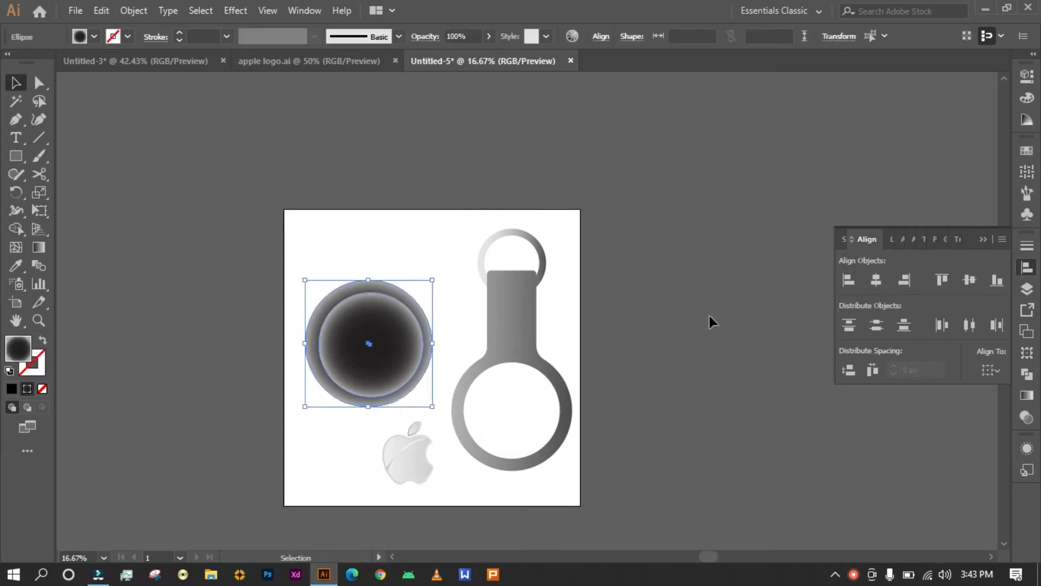
click(871, 282)
click(969, 282)
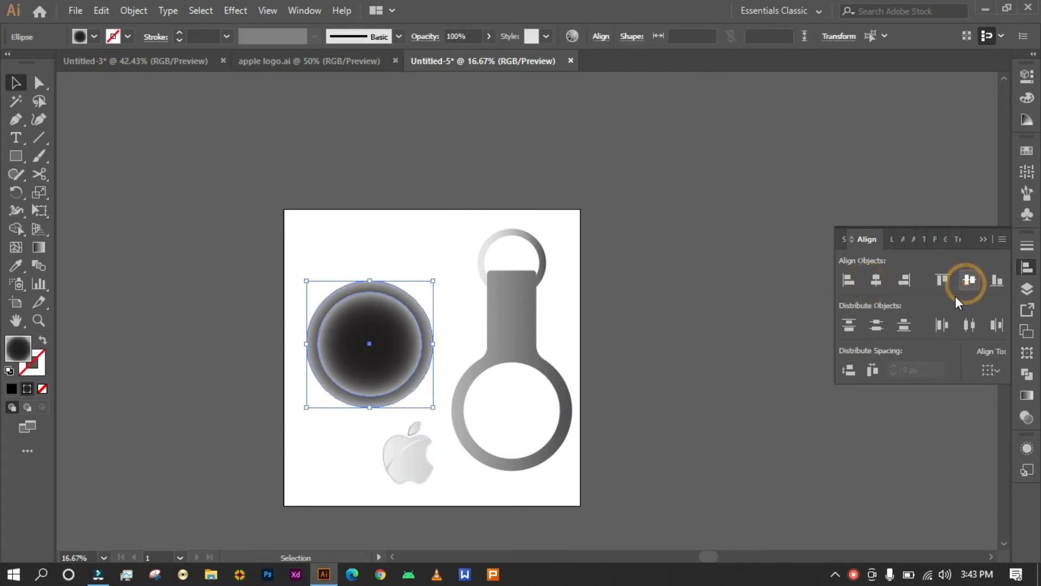
click(538, 480)
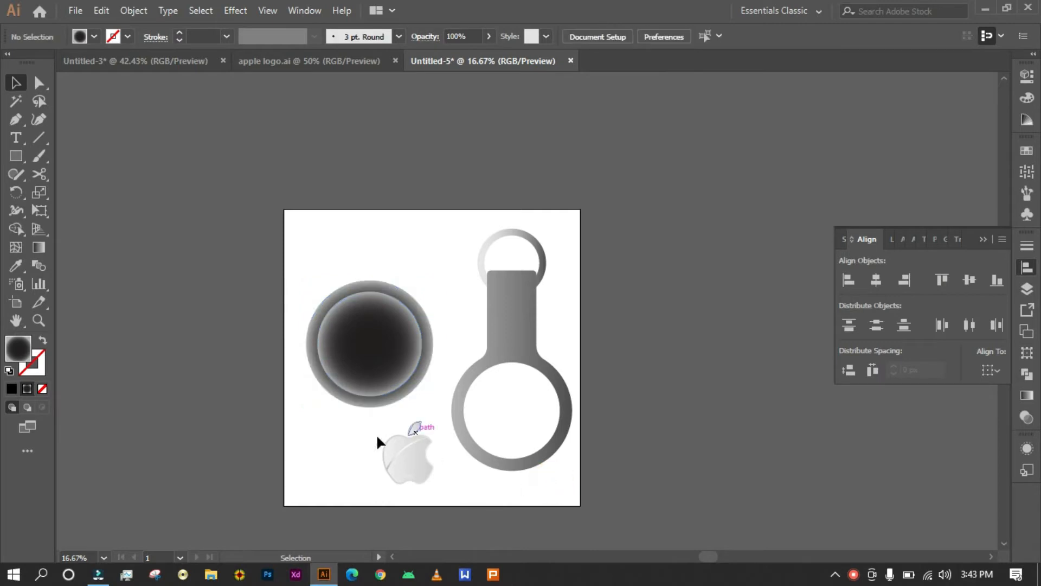
Step: Compare orange and tan swatches on the outer circle and fill it with the orange one shade lighter than R=241 G=90 B=36
click(382, 406)
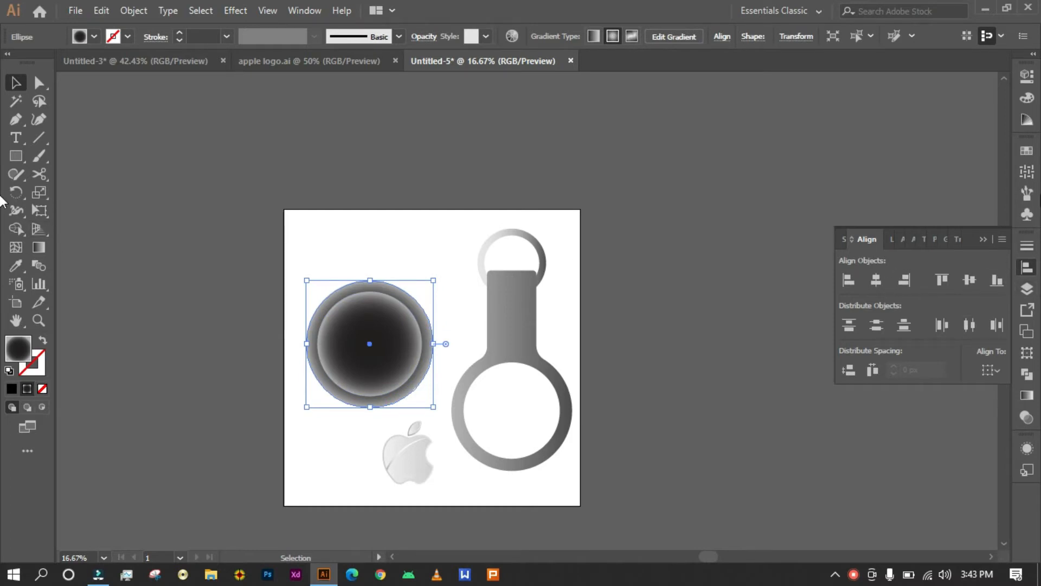
click(1028, 146)
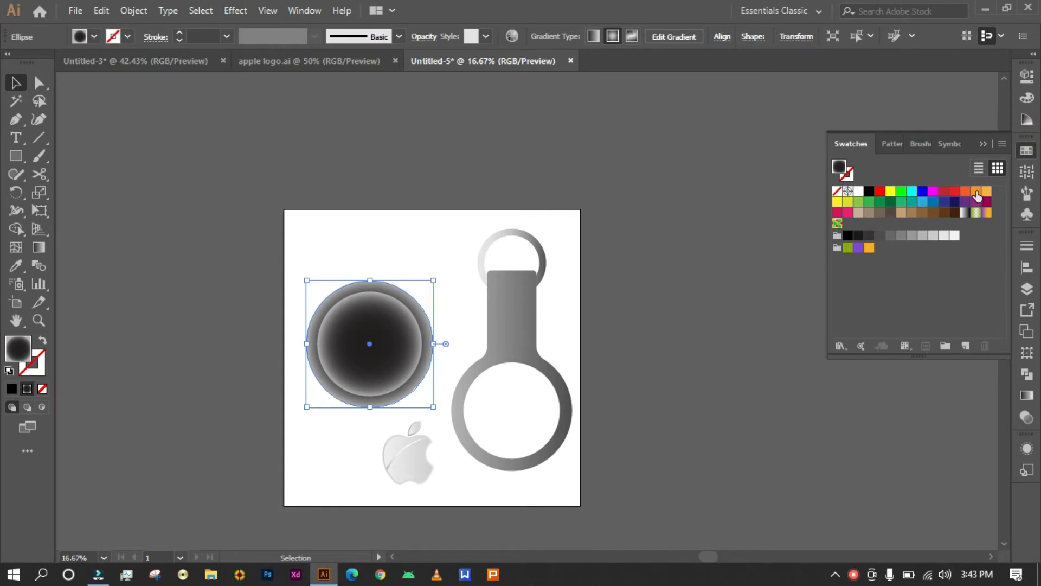
click(976, 191)
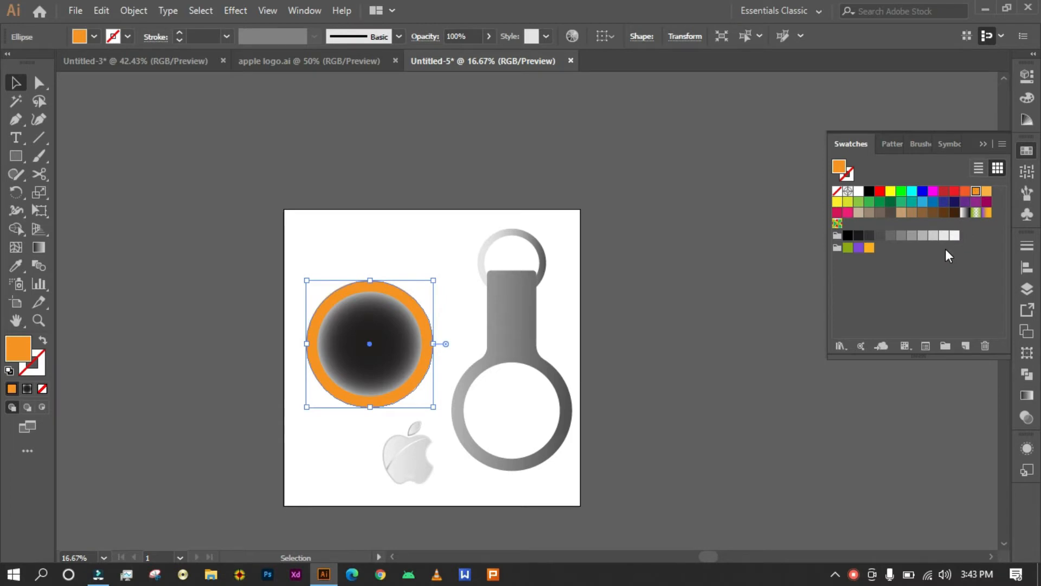
click(858, 213)
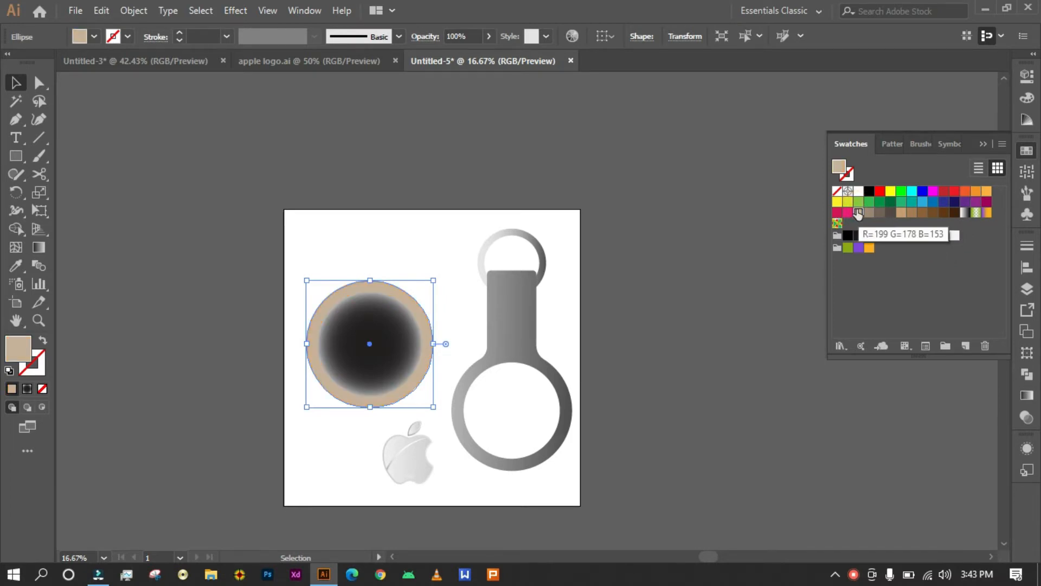
click(901, 213)
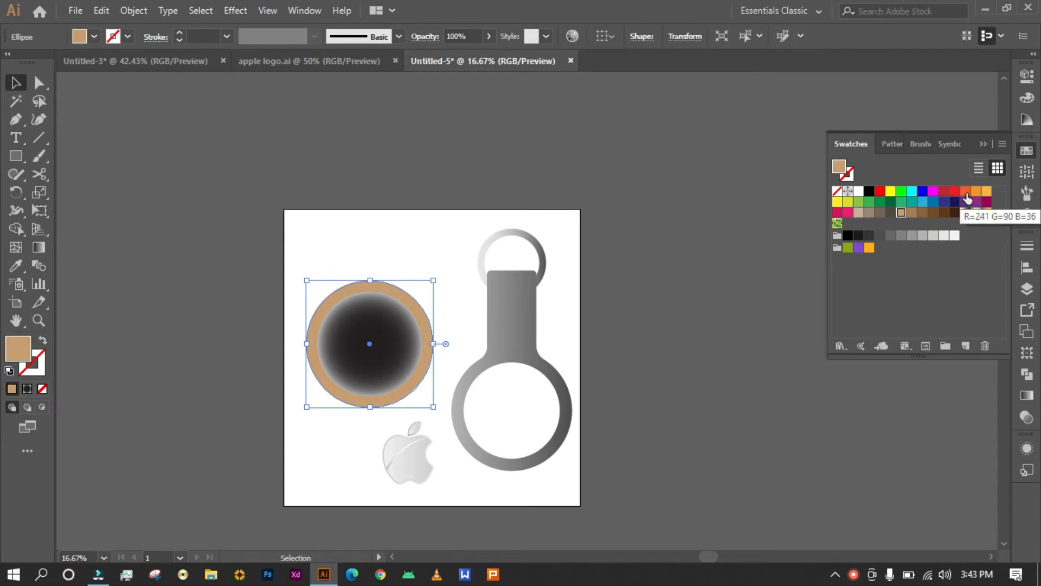
click(976, 191)
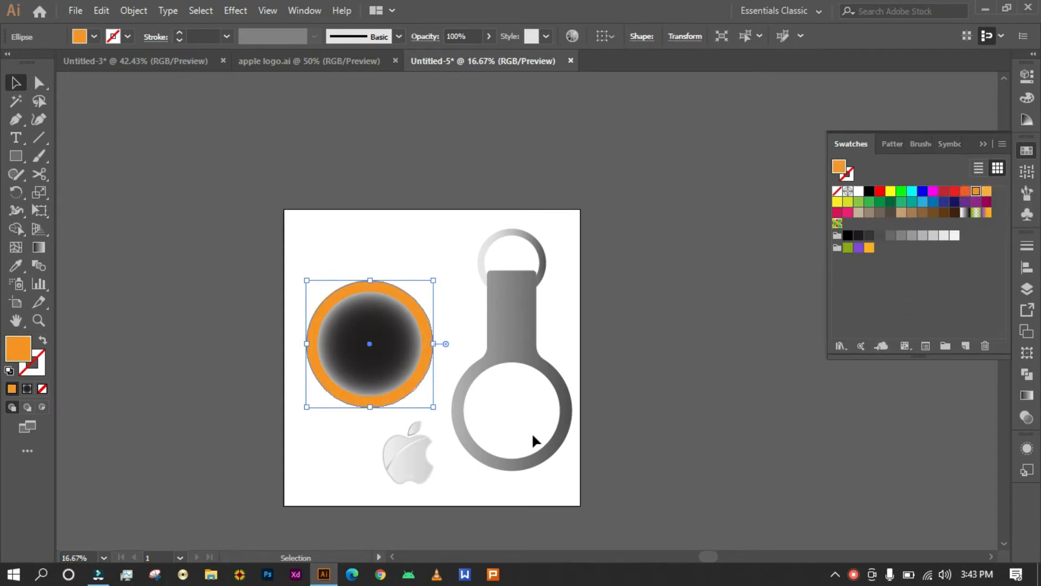
click(529, 486)
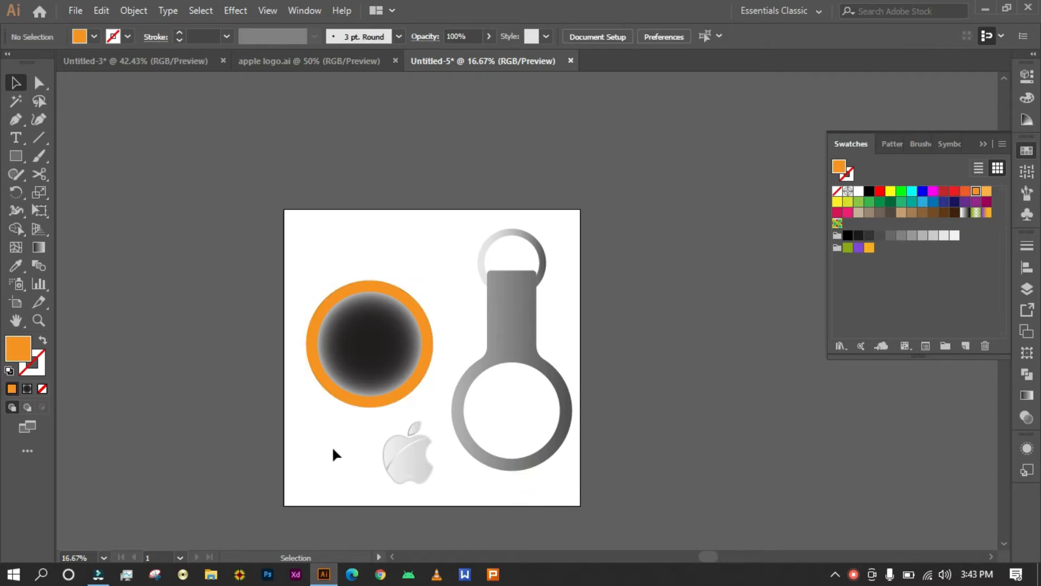
Step: Group the orange circle with the dark inner sphere, and place the Apple logo at their centre
drag(311, 270, 377, 380)
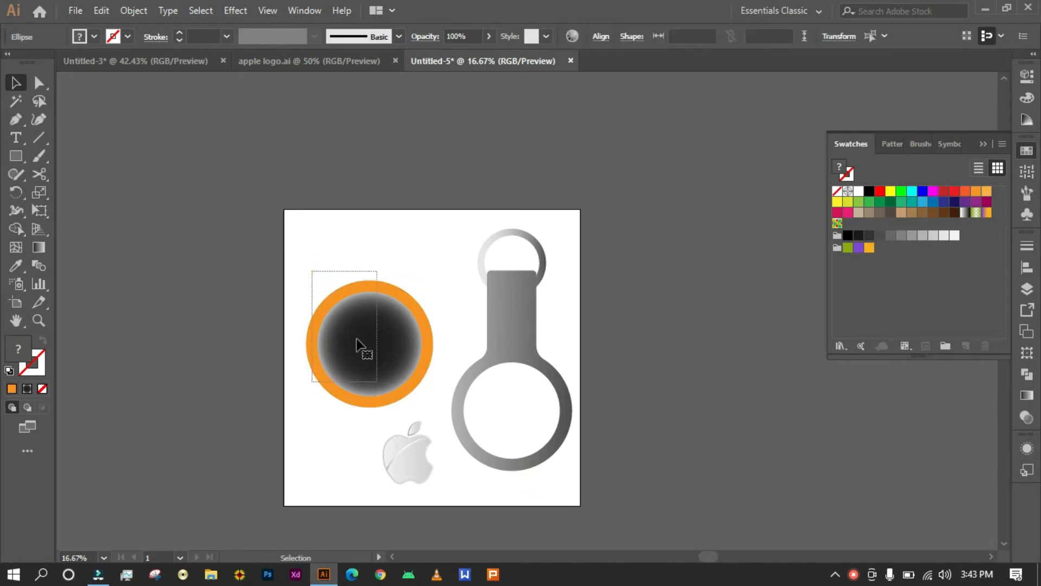
right_click(356, 330)
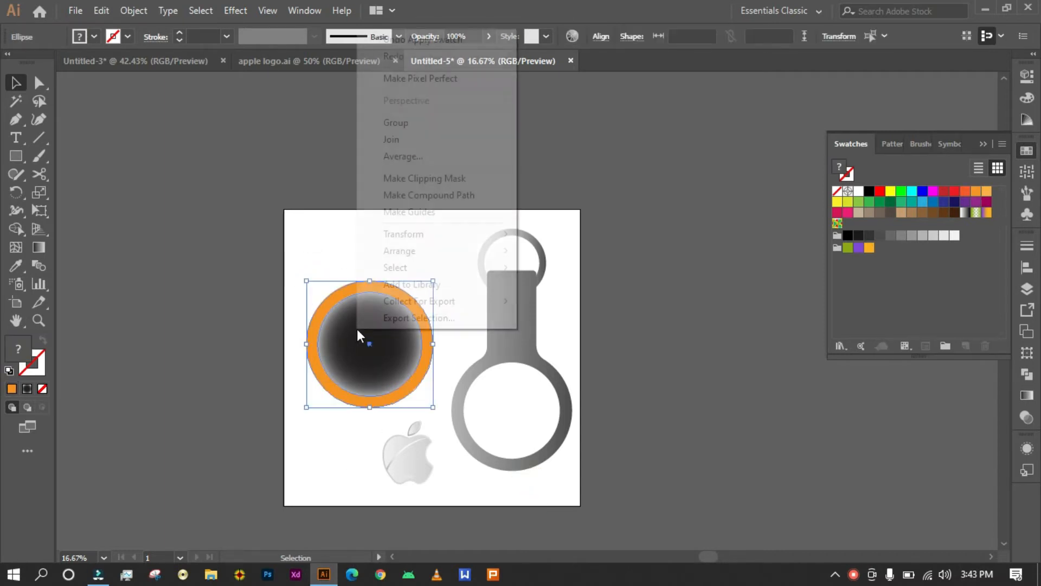
click(421, 123)
click(350, 478)
drag(396, 458, 361, 344)
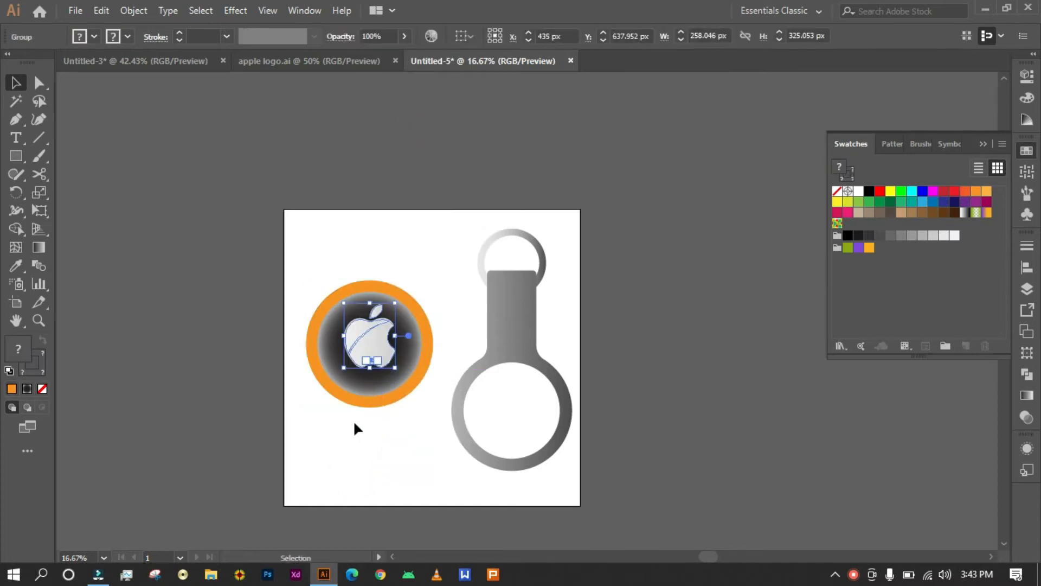
click(335, 427)
Step: Move the orange-rimmed tag with its logo behind the holder's ring and scale it proportionally to slightly exceed the opening
drag(292, 279, 373, 419)
mouse_move(363, 331)
mouse_down()
mouse_move(430, 386)
mouse_move(506, 398)
mouse_up()
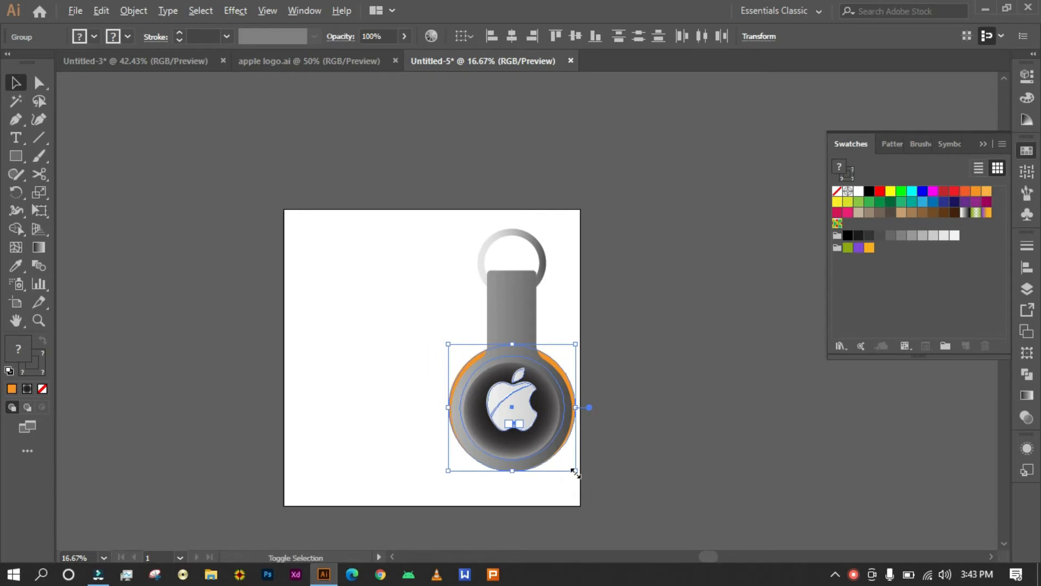
drag(575, 472, 555, 450)
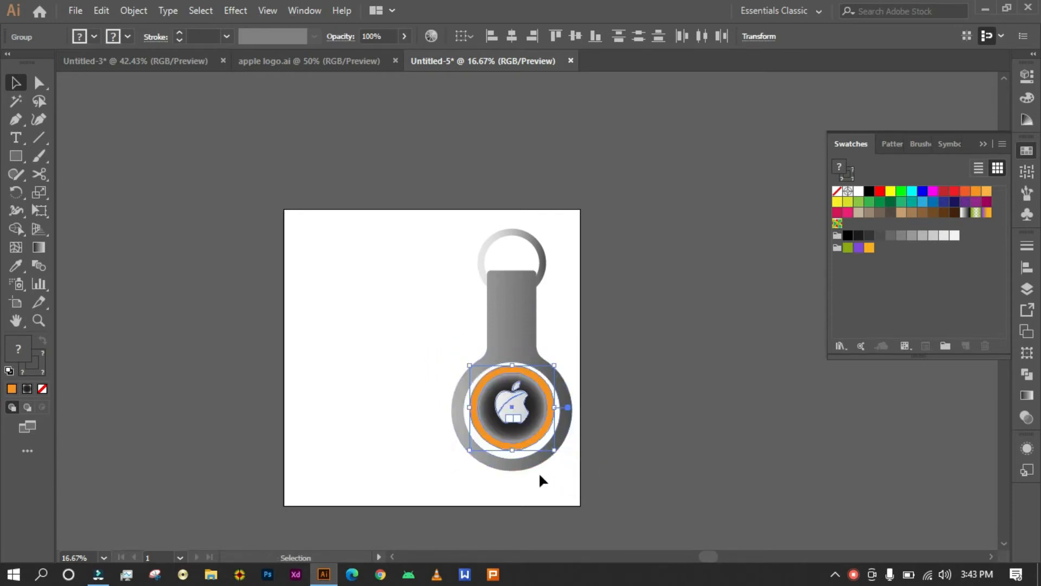
drag(554, 451, 563, 461)
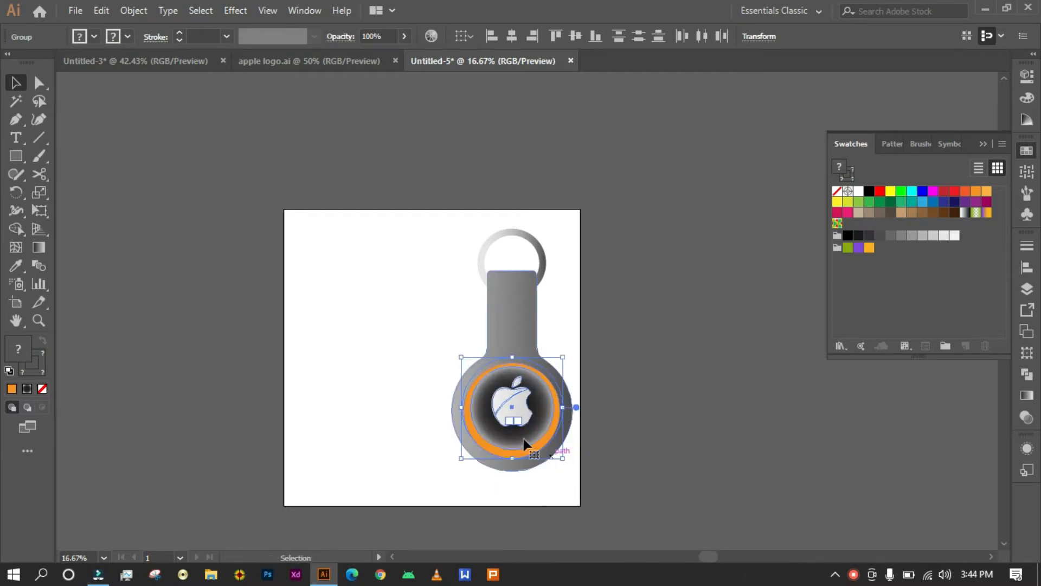
Step: Nudge the orange-rimmed tag upward and slightly to the right until it fills the holder's circular opening evenly
mouse_move(512, 414)
mouse_down()
mouse_move(502, 408)
mouse_move(510, 425)
mouse_up()
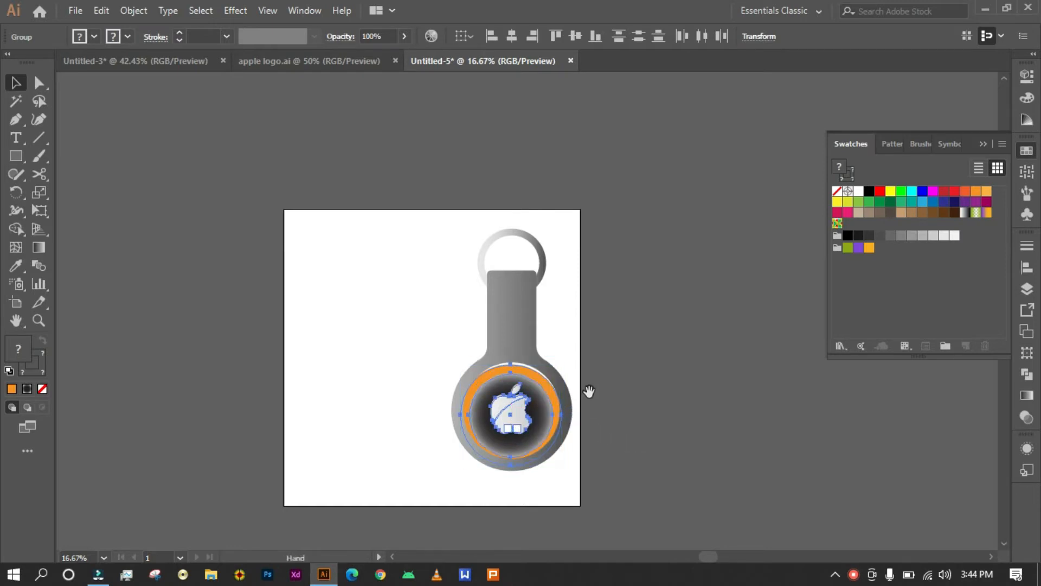
scroll(588, 391, up, 2)
drag(575, 400, 521, 347)
key(shift+Up)
key(shift+Up)
key(shift+Up)
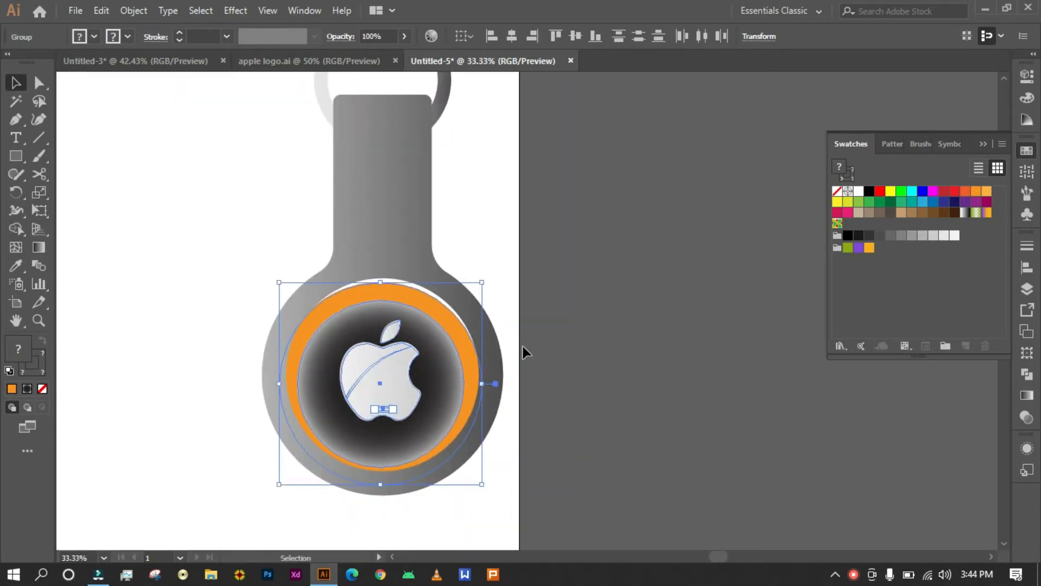
key(shift+Up)
key(shift+Up)
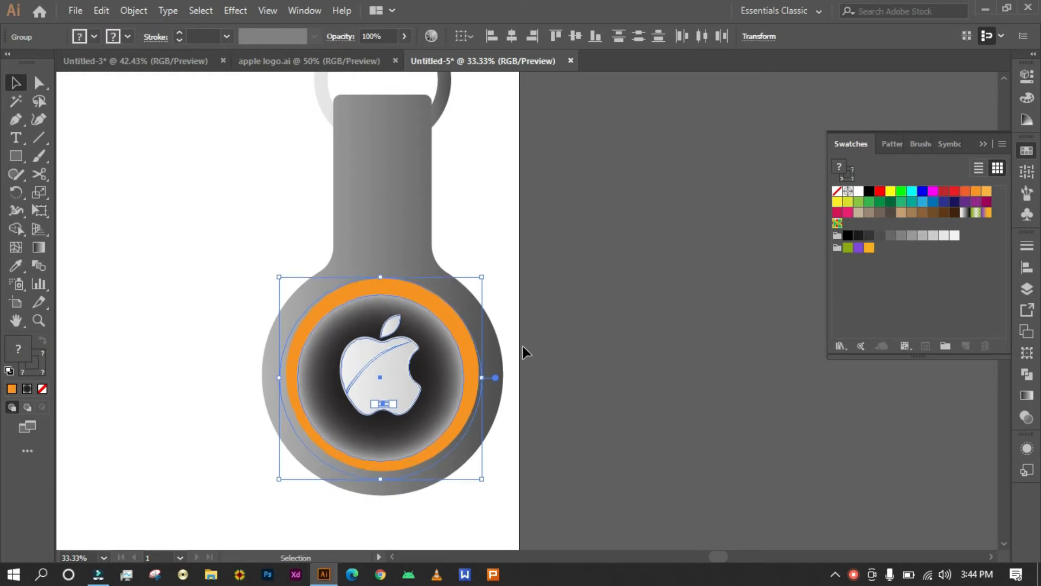
key(shift+Up)
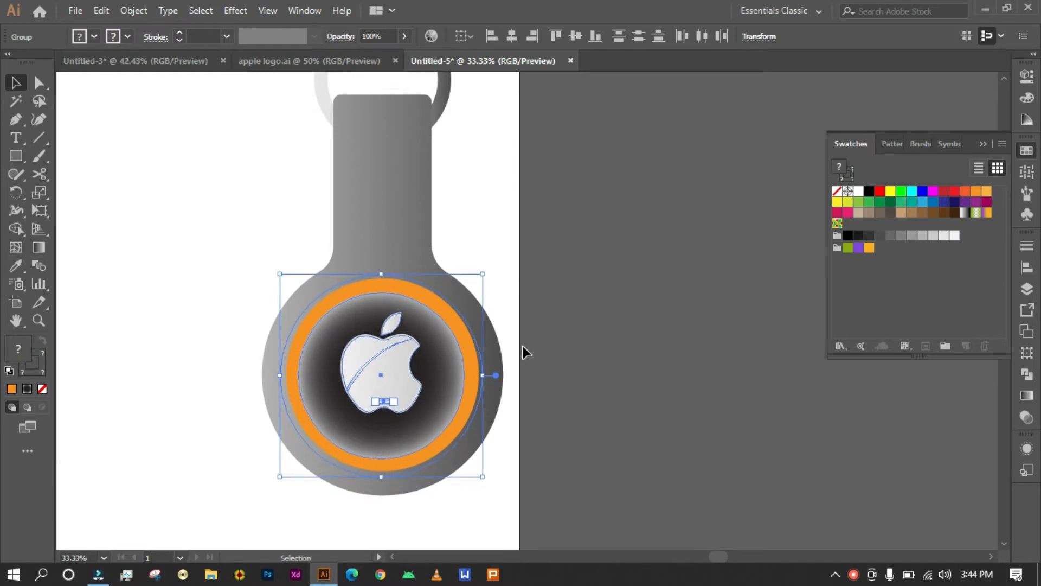
key(Right)
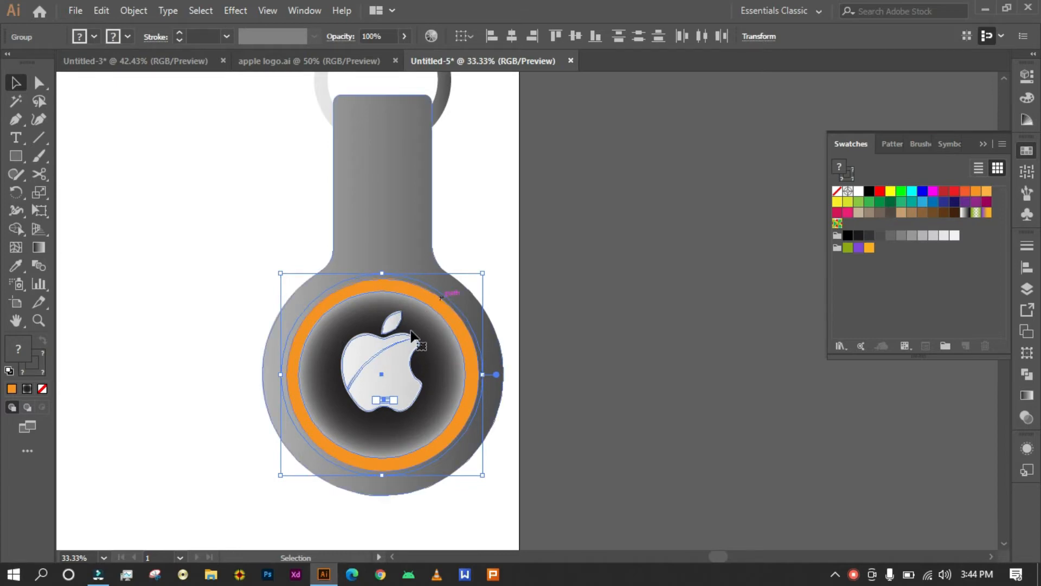
Step: Move the complete key ring with its holder and tag to the horizontal middle of the artboard
key(space)
scroll(363, 351, down, 2)
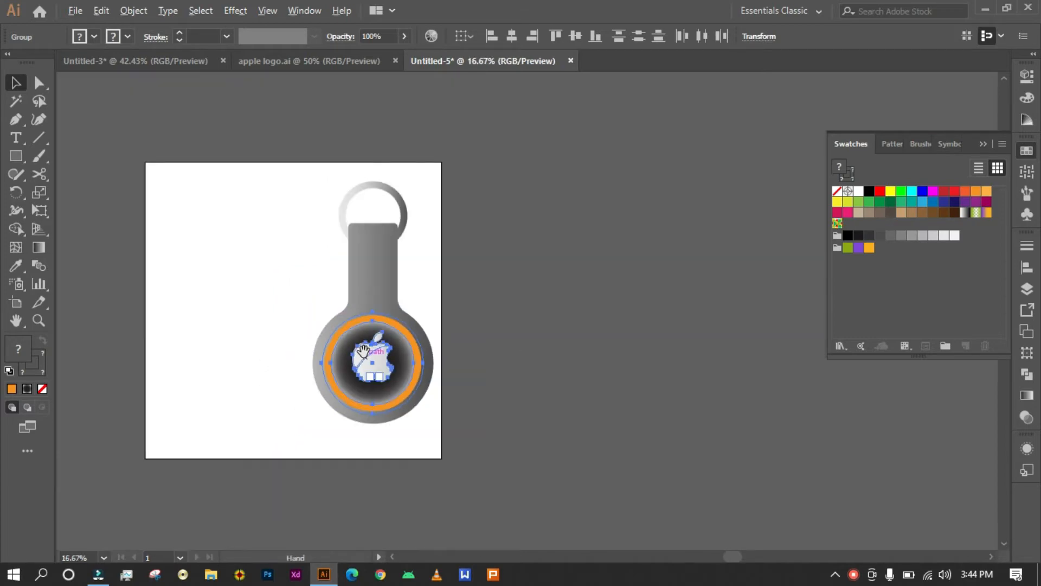
drag(271, 377, 390, 440)
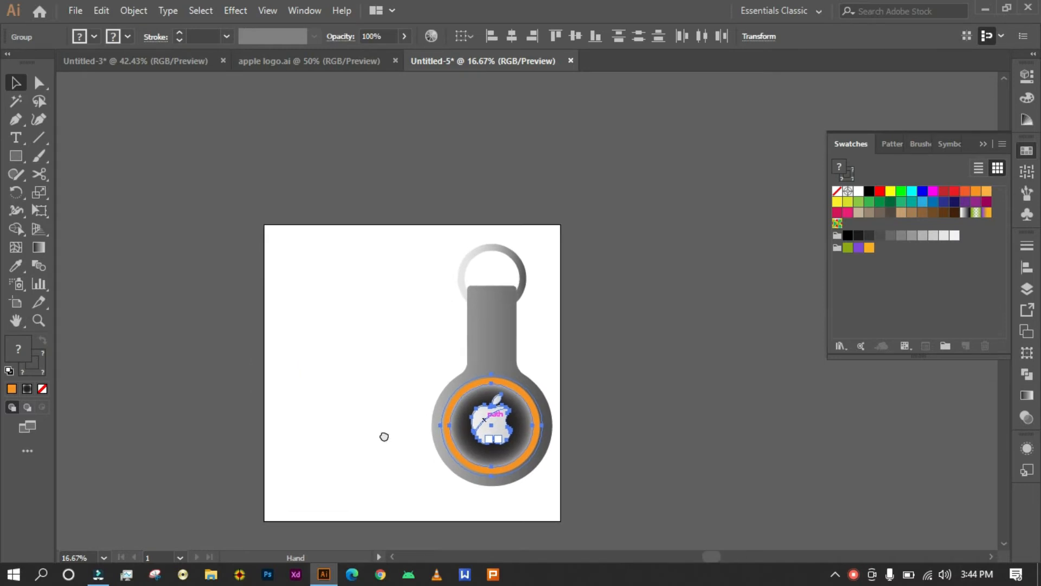
key(ctrl+a)
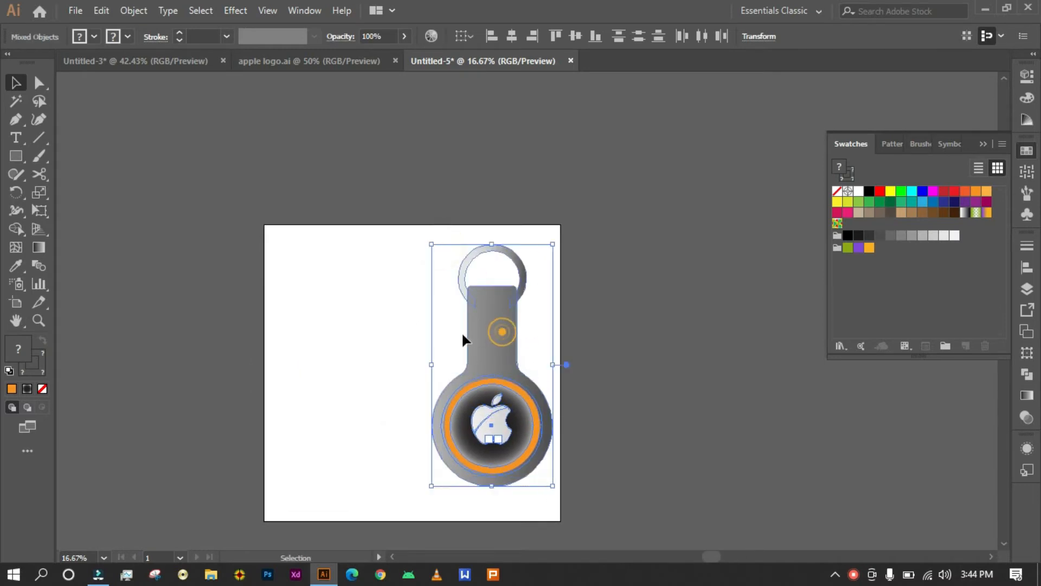
drag(501, 331, 428, 332)
click(307, 400)
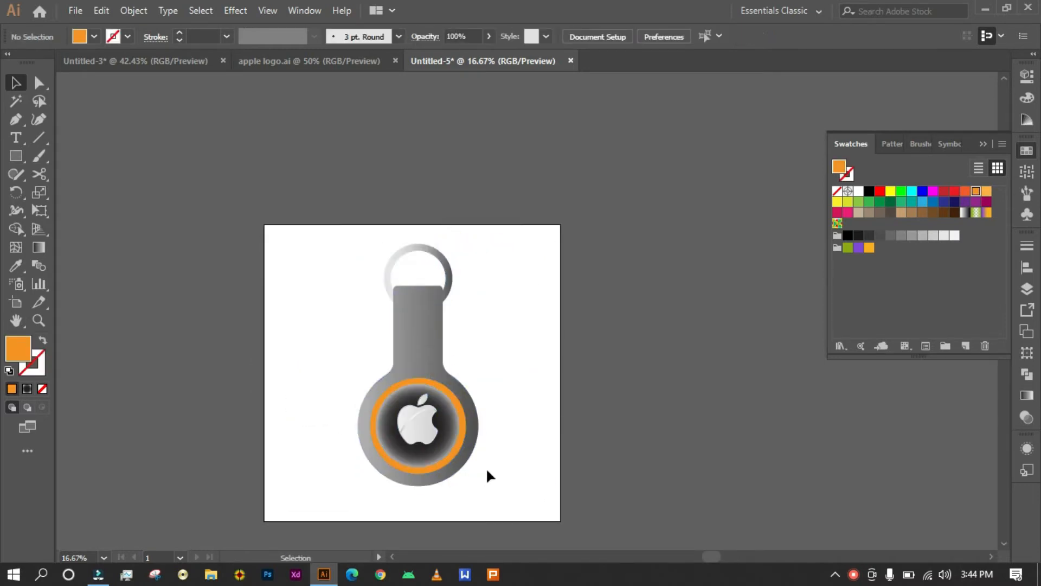
Step: Select the grey gradient holder and open the Vonster Patterns swatch library for its fill
scroll(499, 455, up, 2)
drag(483, 445, 549, 462)
click(402, 261)
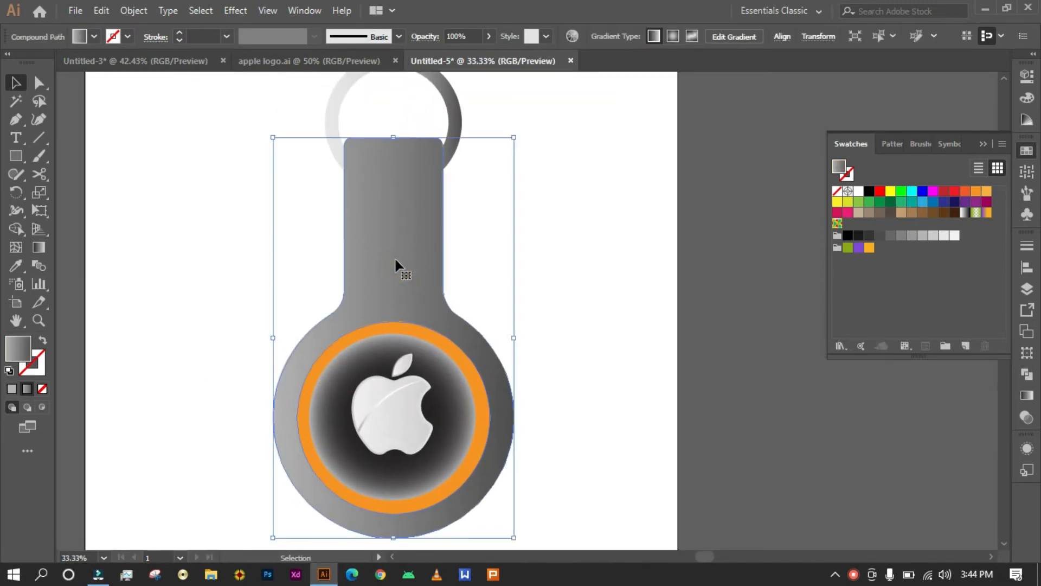
click(93, 37)
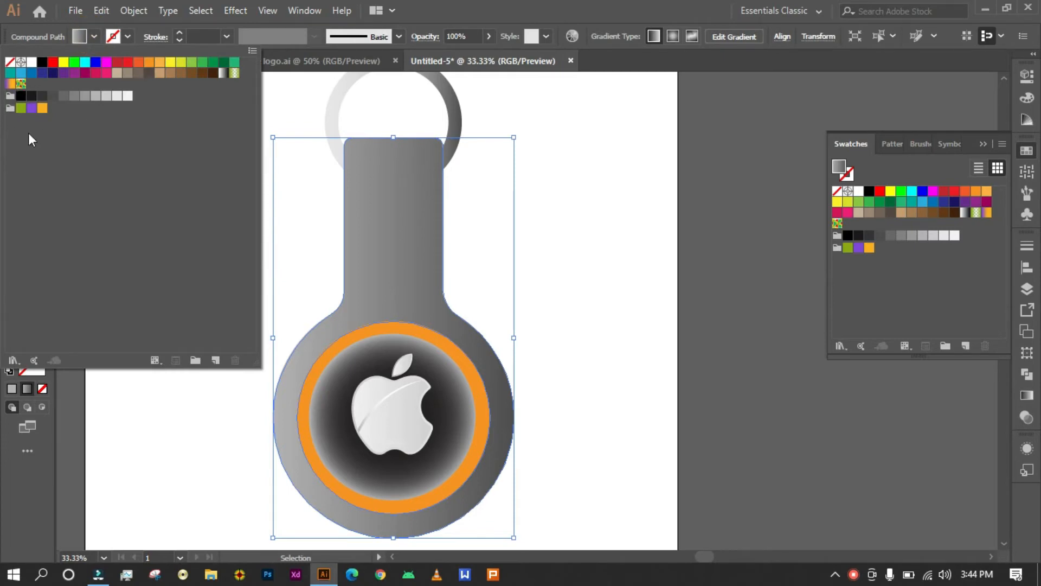
click(12, 361)
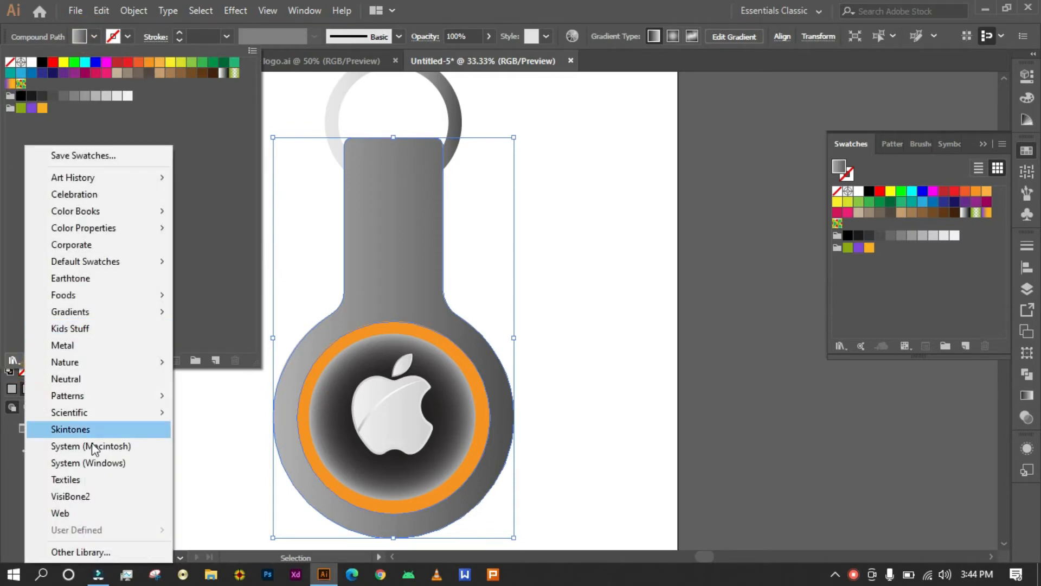
mouse_move(127, 396)
click(217, 412)
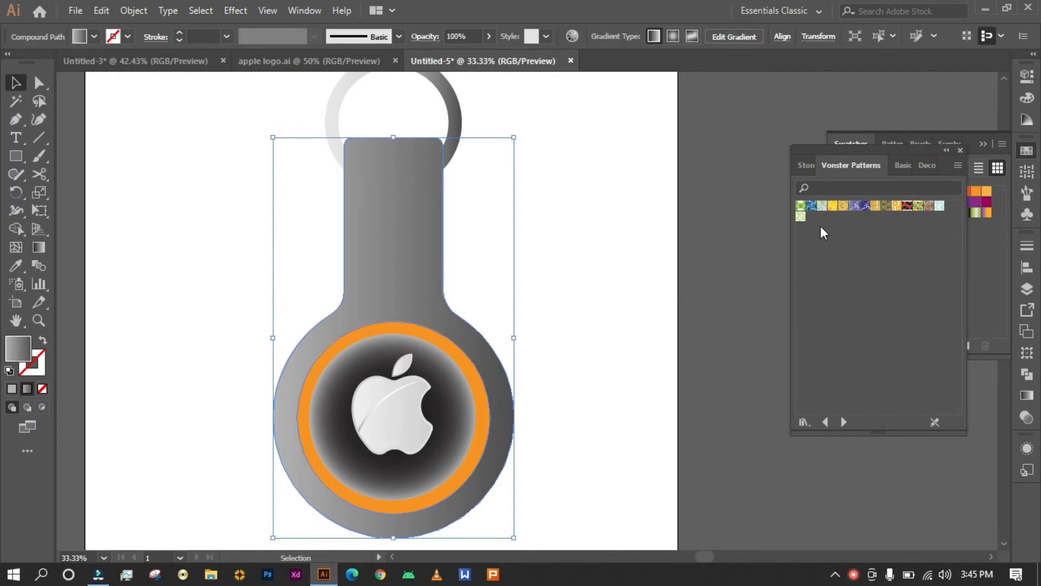
Step: Try a range of Vonster patterns as the holder's fill, including green leaves, purple and gold swirls, Tri-bal and pale green circles
click(802, 207)
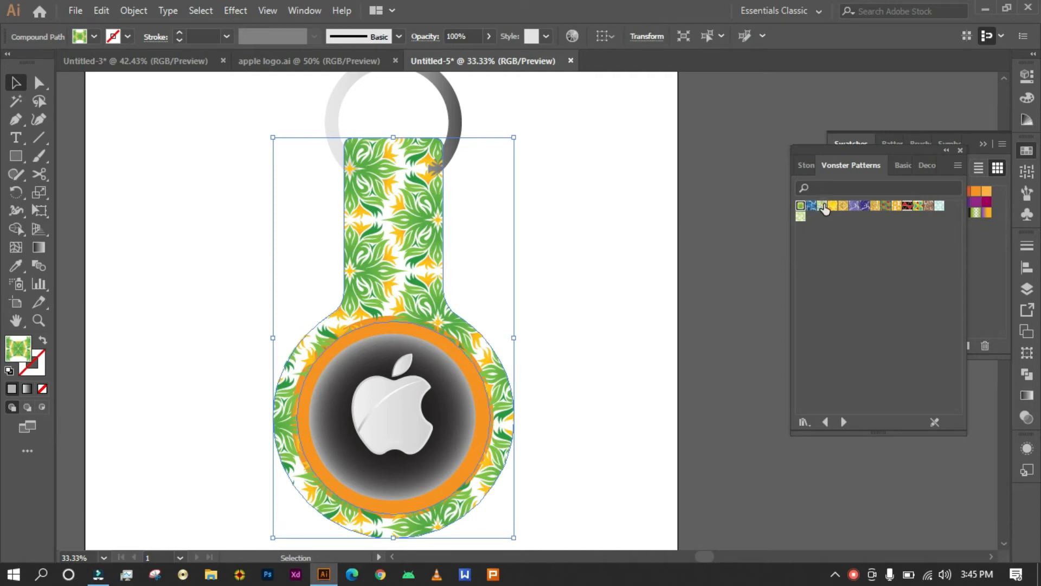
click(822, 205)
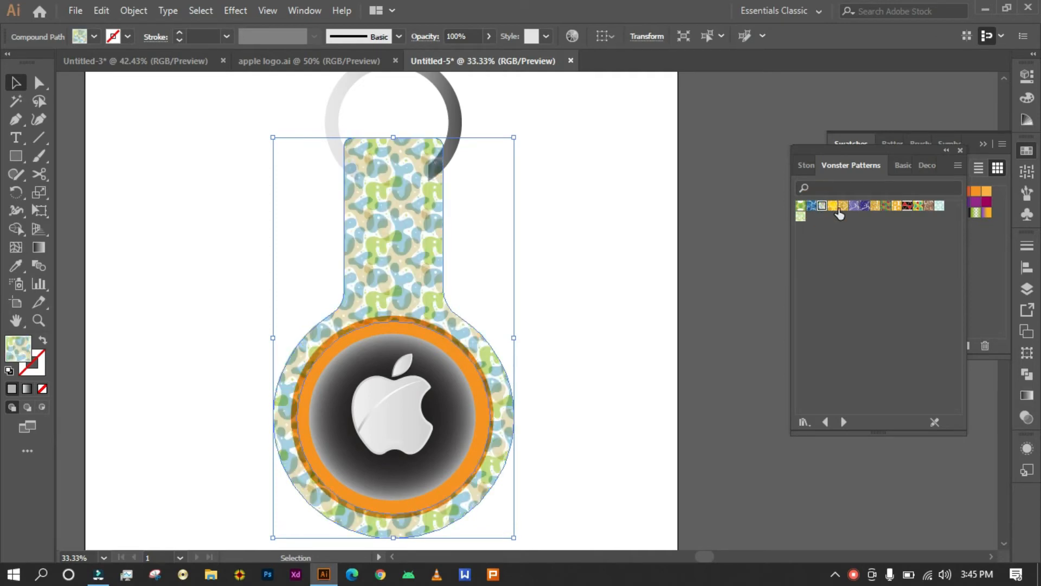
click(854, 207)
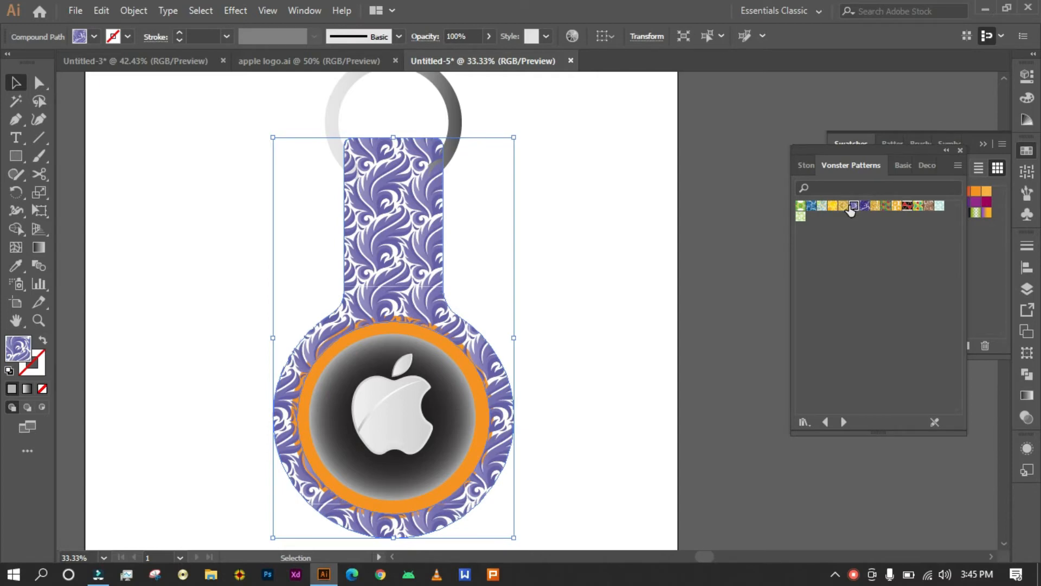
click(870, 206)
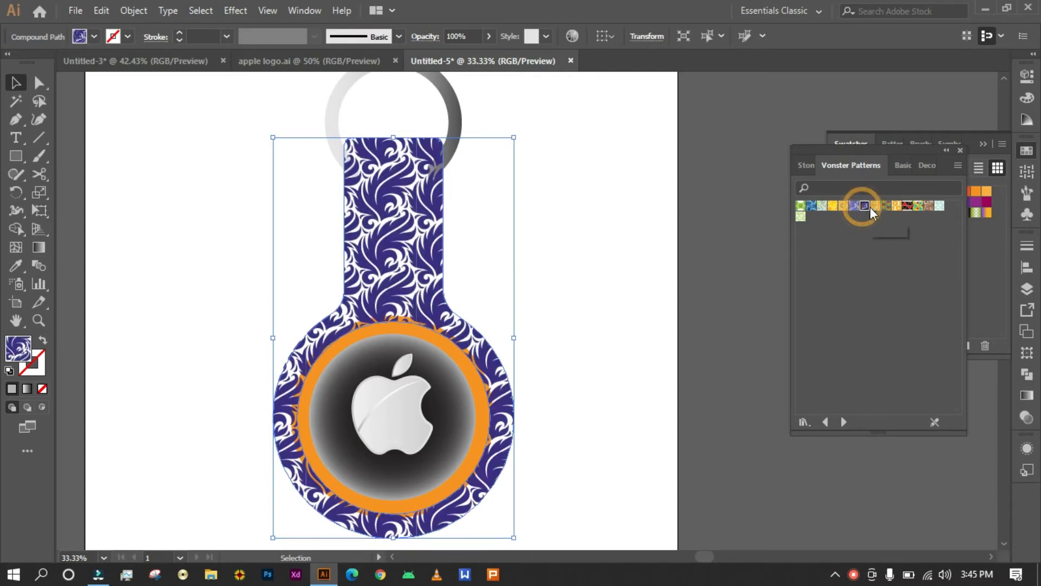
click(876, 207)
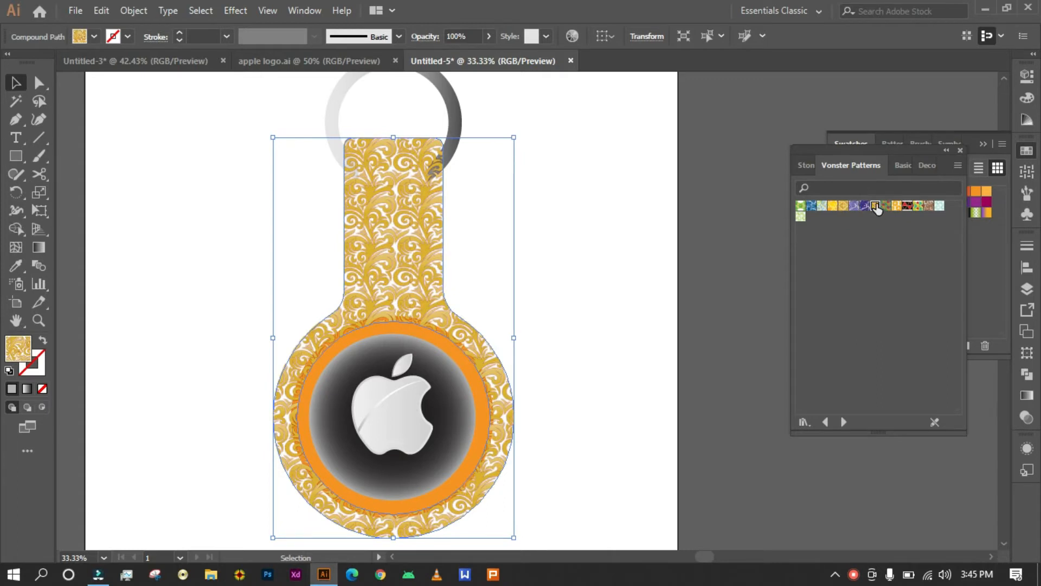
click(885, 207)
click(897, 207)
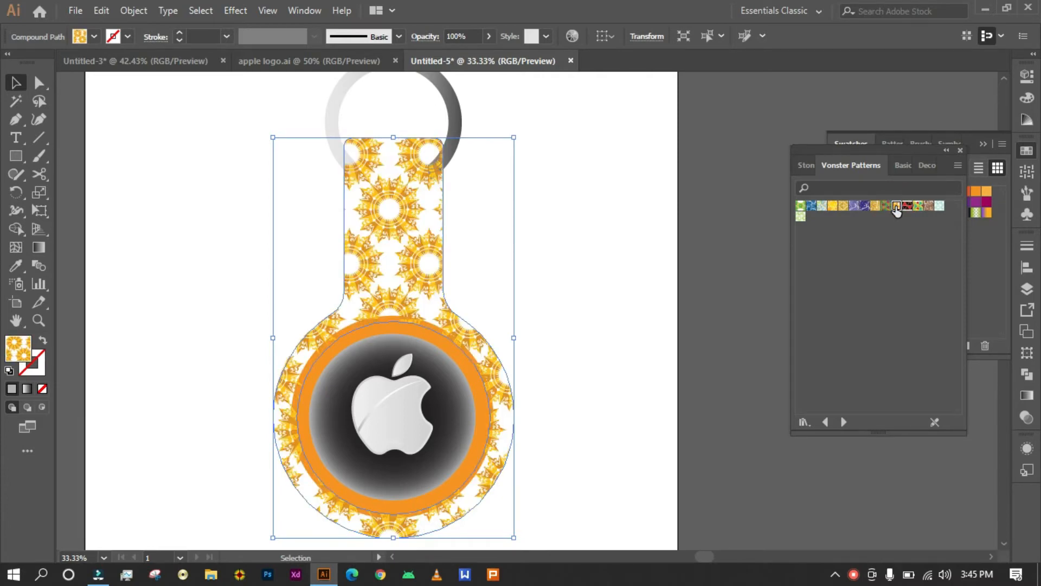
click(907, 206)
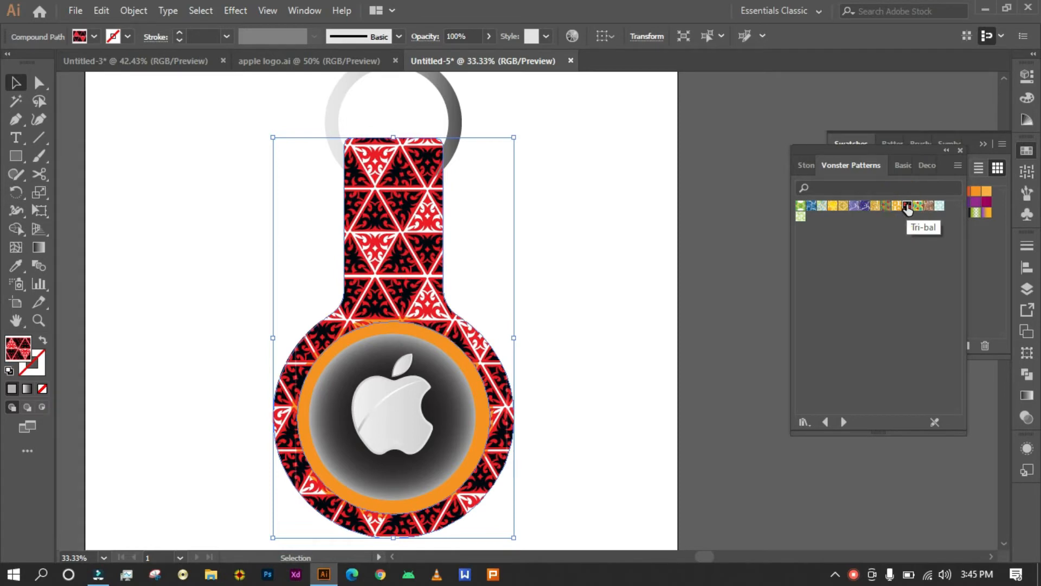
click(918, 206)
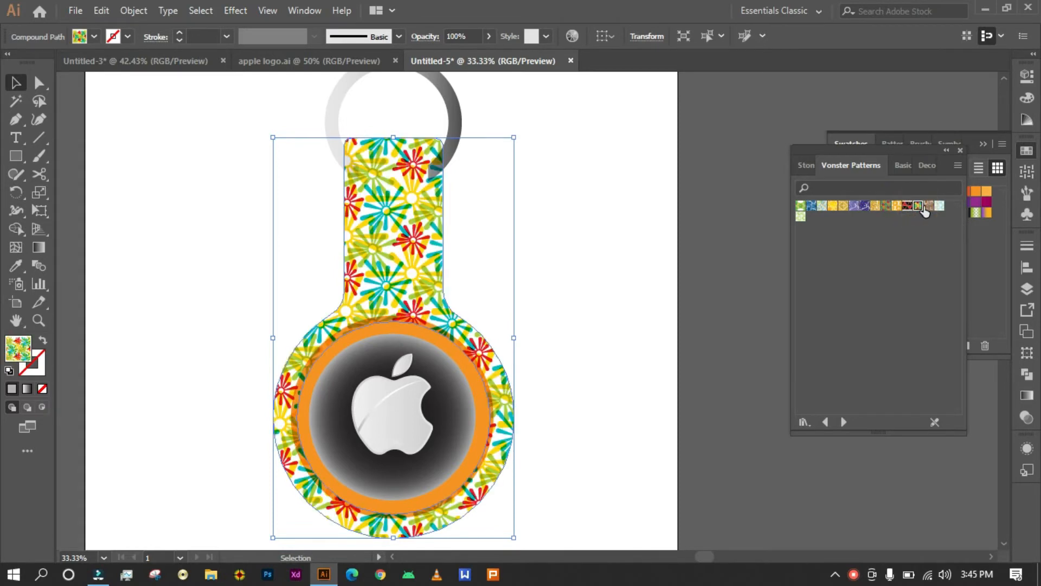
click(927, 206)
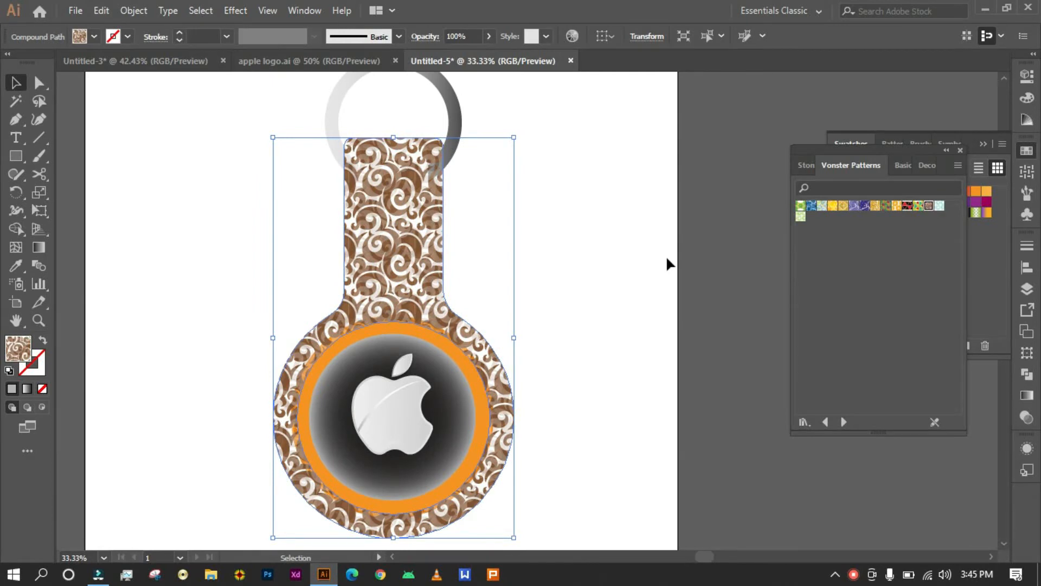
click(801, 218)
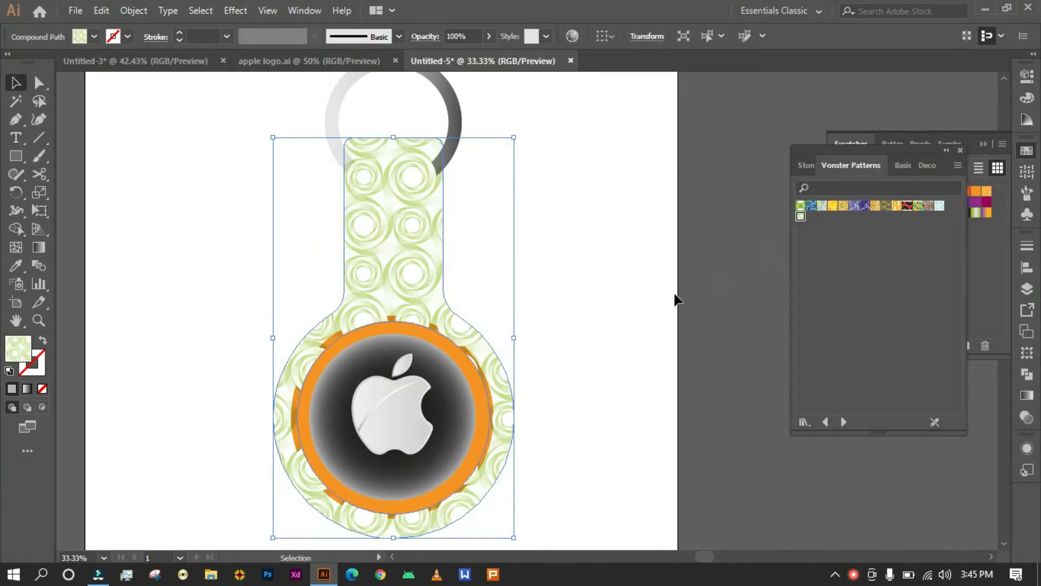
click(617, 317)
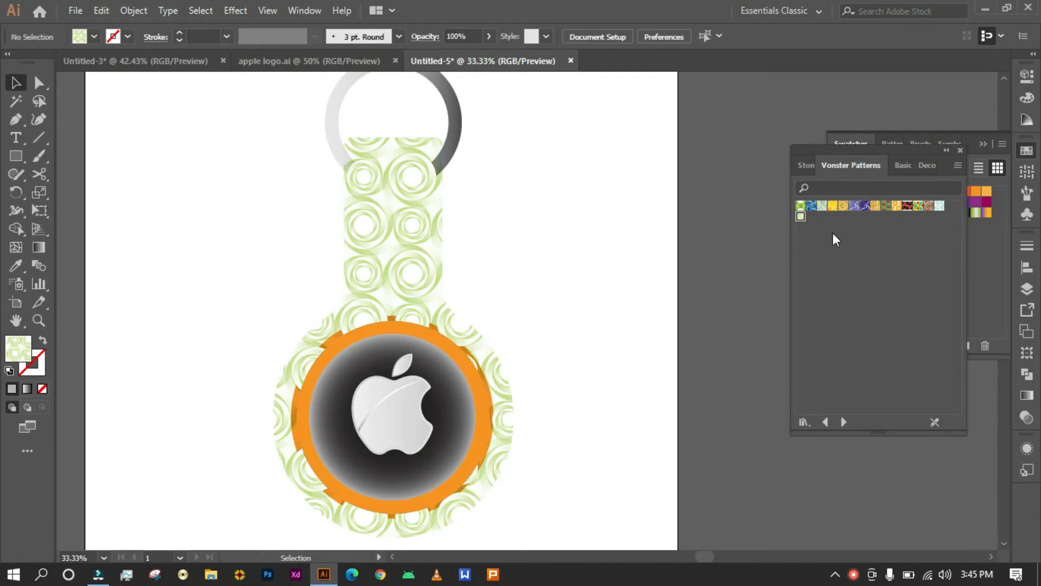
Step: Fill the holder with the blue Jive pattern from the Vonster Patterns library
click(811, 207)
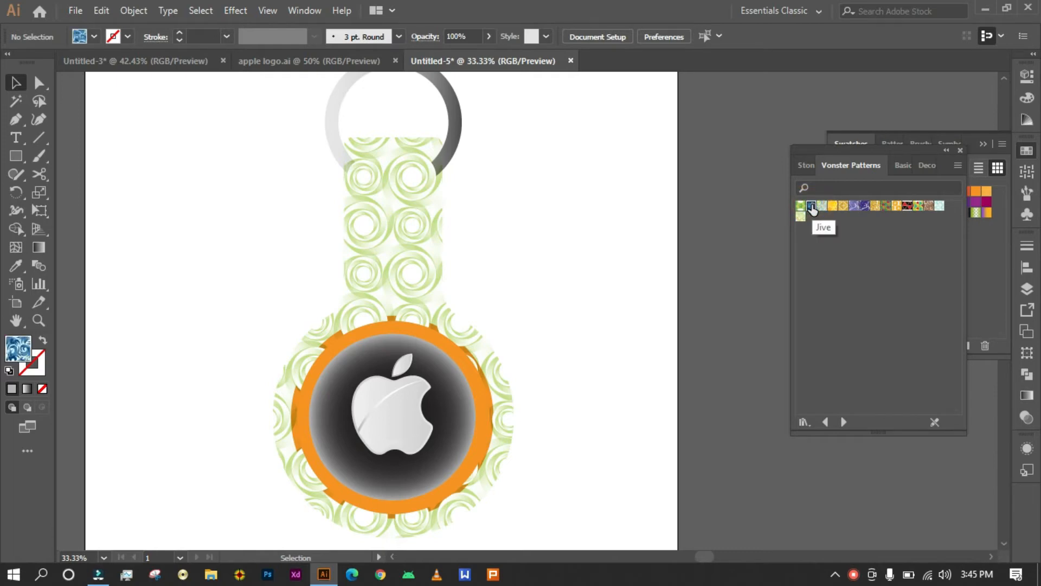
click(812, 208)
click(360, 210)
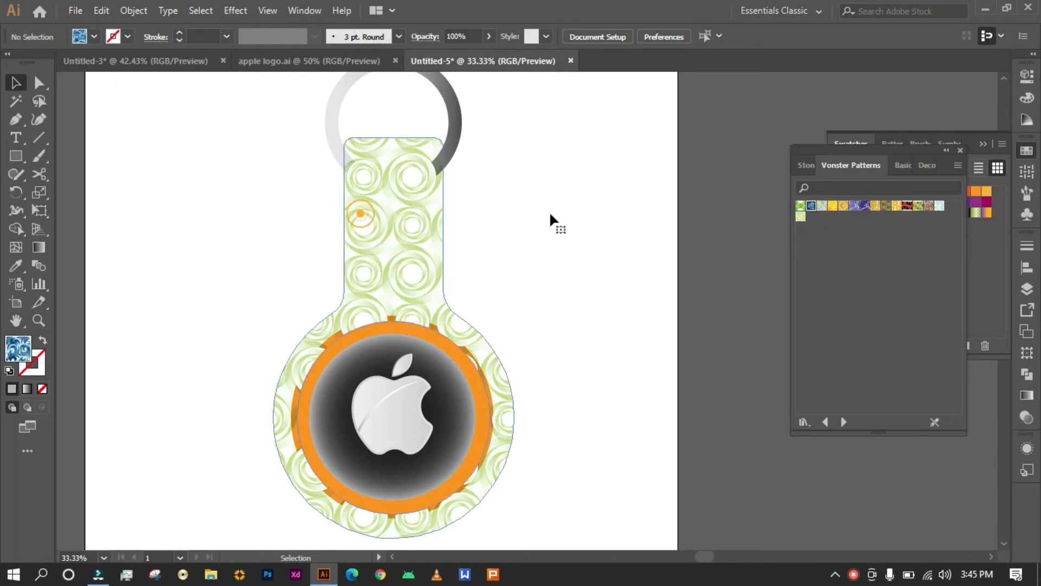
click(811, 206)
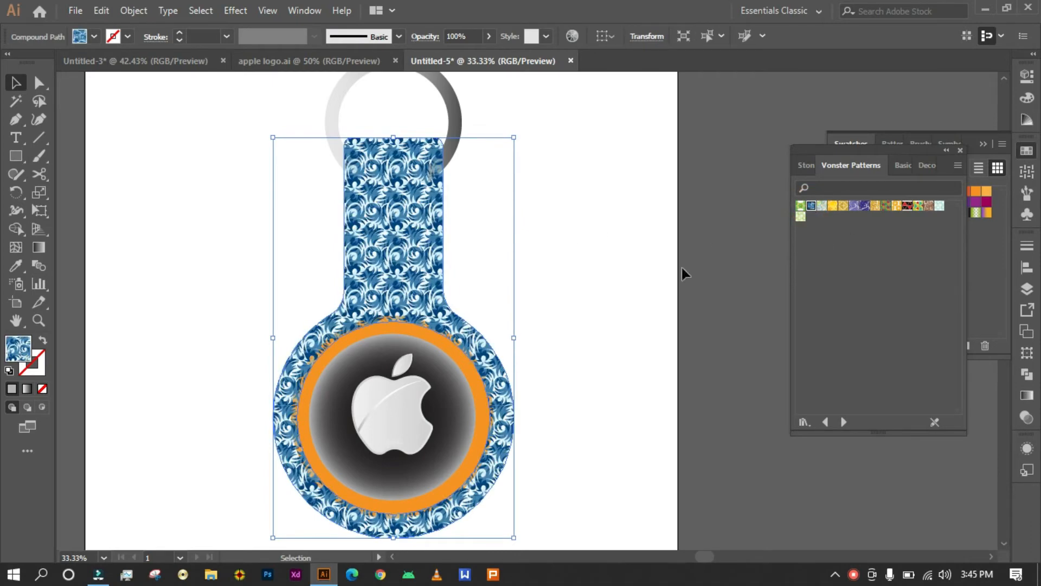
click(561, 272)
Step: Select all parts of the patterned key ring and move them together to the left side of the artboard
scroll(561, 271, down, 2)
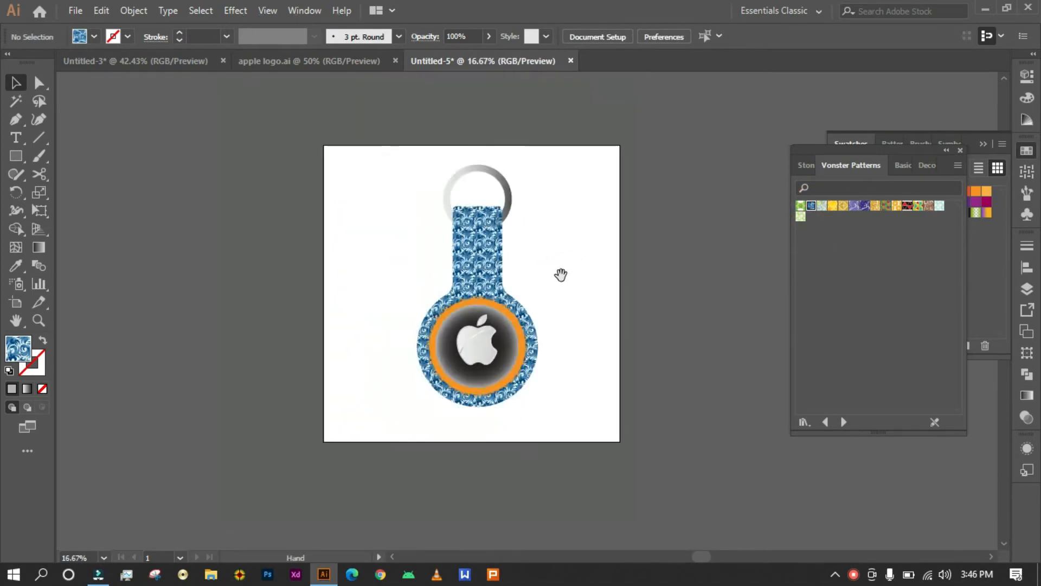
drag(597, 281, 576, 314)
scroll(505, 303, up, 1)
scroll(578, 314, up, 1)
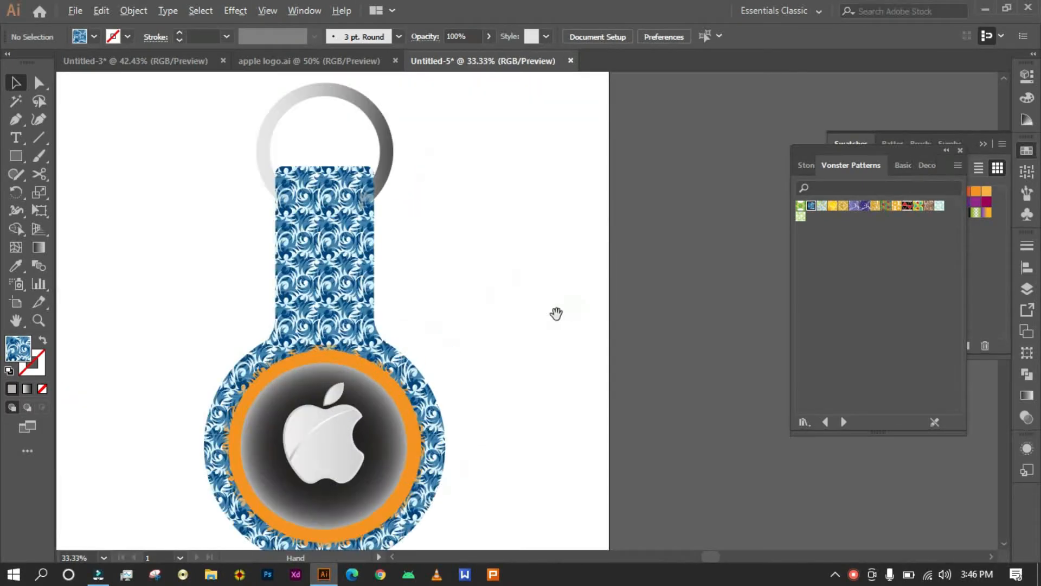
scroll(557, 313, down, 1)
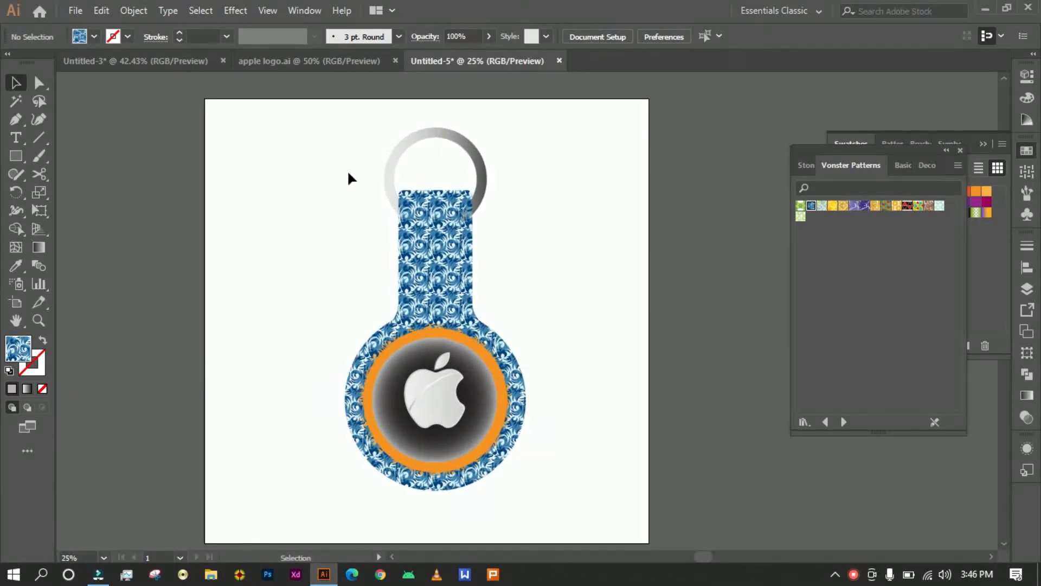
drag(349, 153, 560, 437)
drag(449, 295, 316, 298)
click(476, 284)
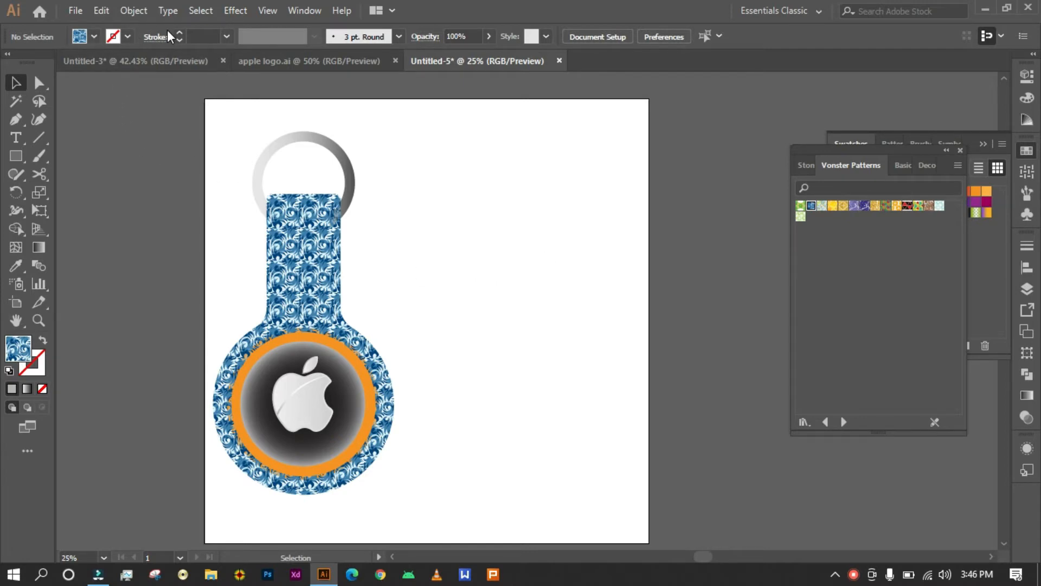
Step: Draw a circle with the Jive pattern fill in the empty area beside the key ring's strap
click(129, 35)
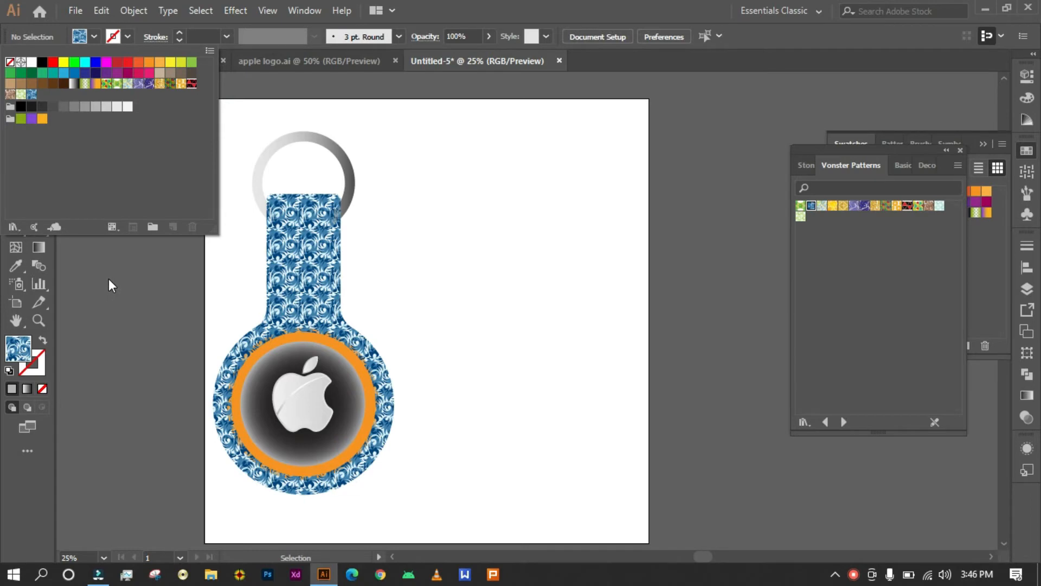
click(369, 254)
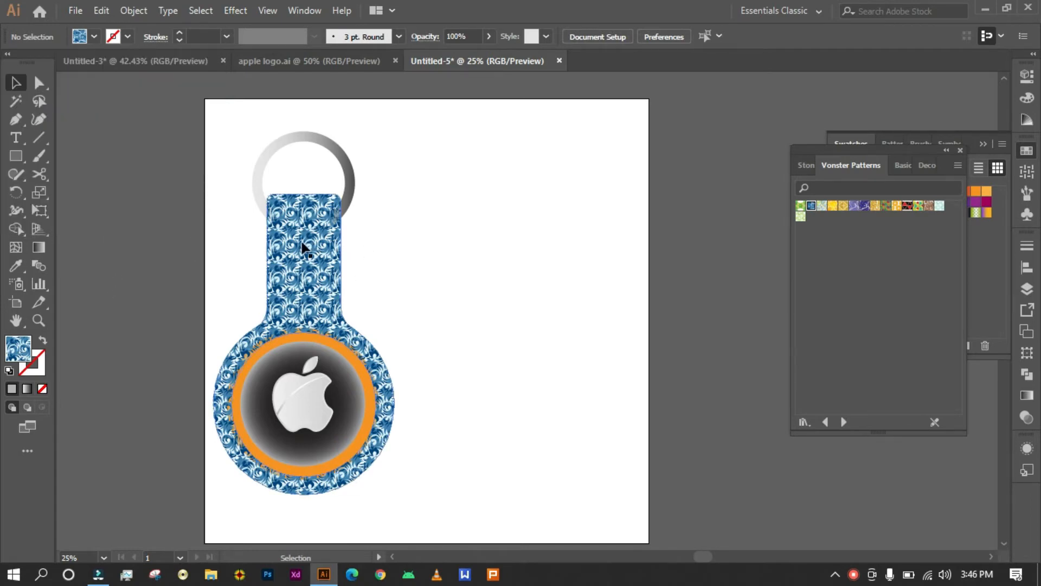
click(21, 158)
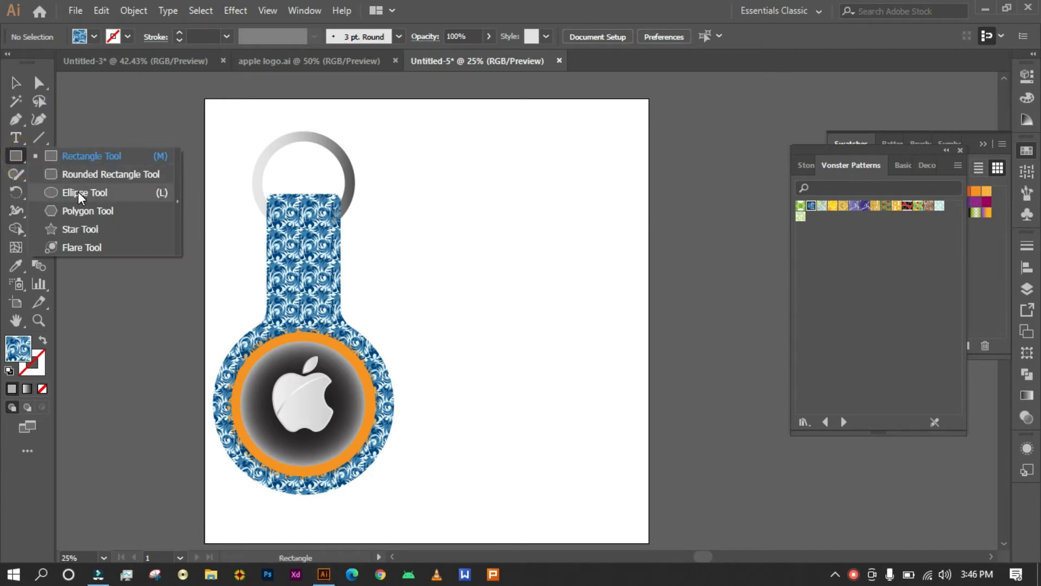
click(78, 192)
drag(442, 244, 495, 303)
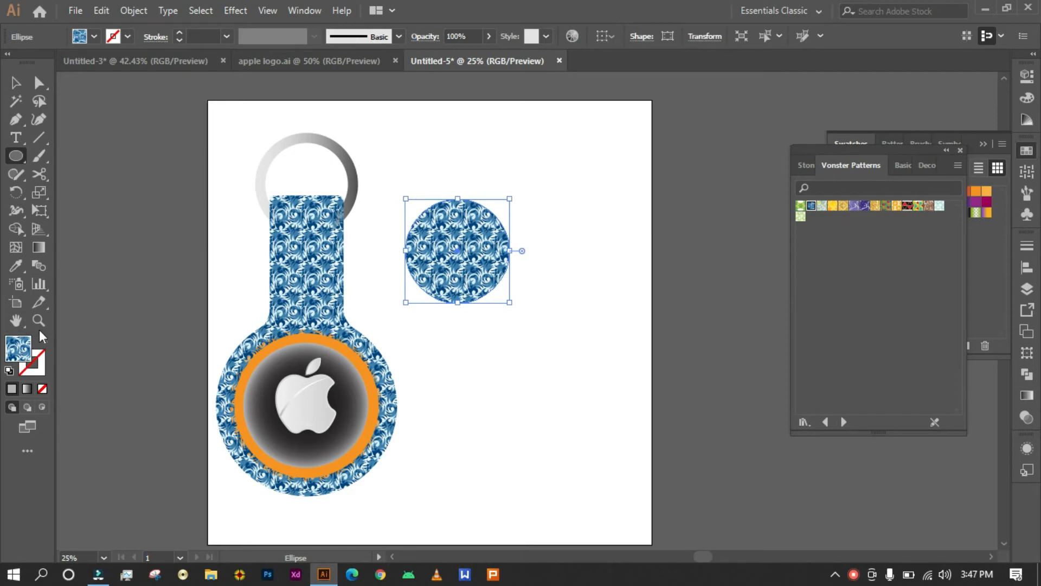
Step: Fill the circle beside the key ring with a solid dark red
double_click(27, 348)
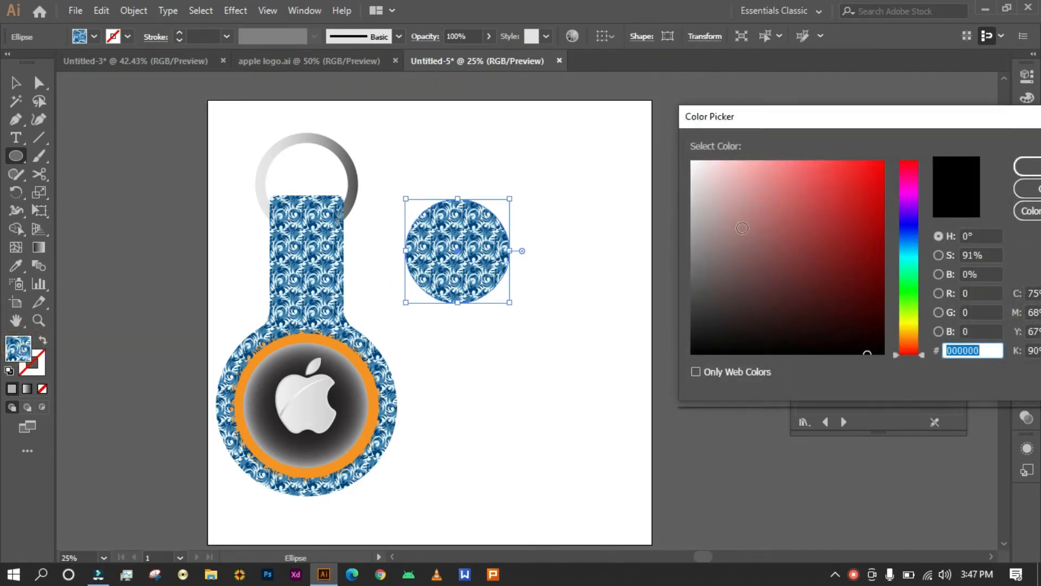
click(873, 221)
click(1028, 166)
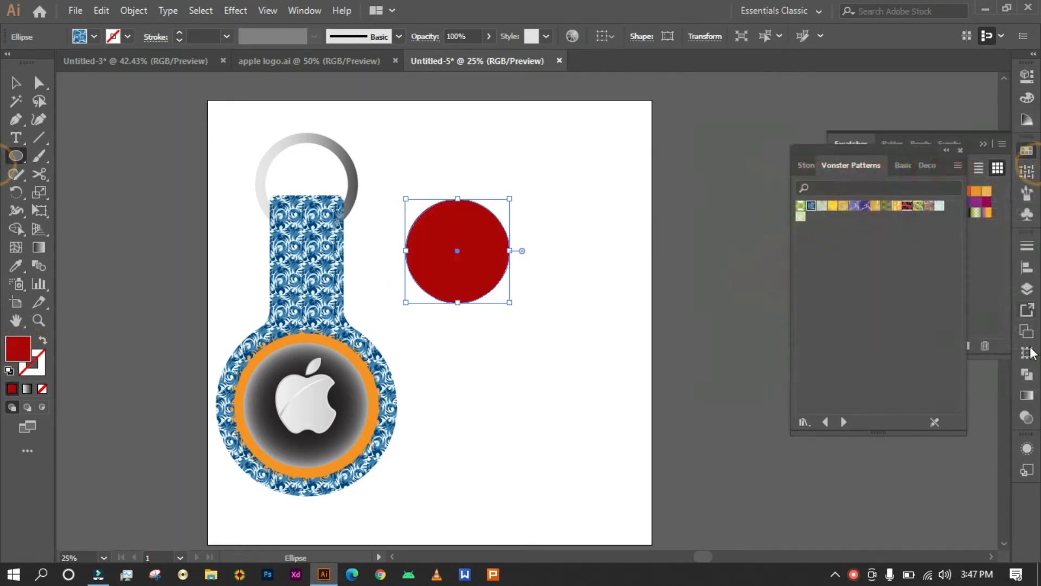
Step: Apply a linear white-to-black gradient as the circle's fill
click(1026, 395)
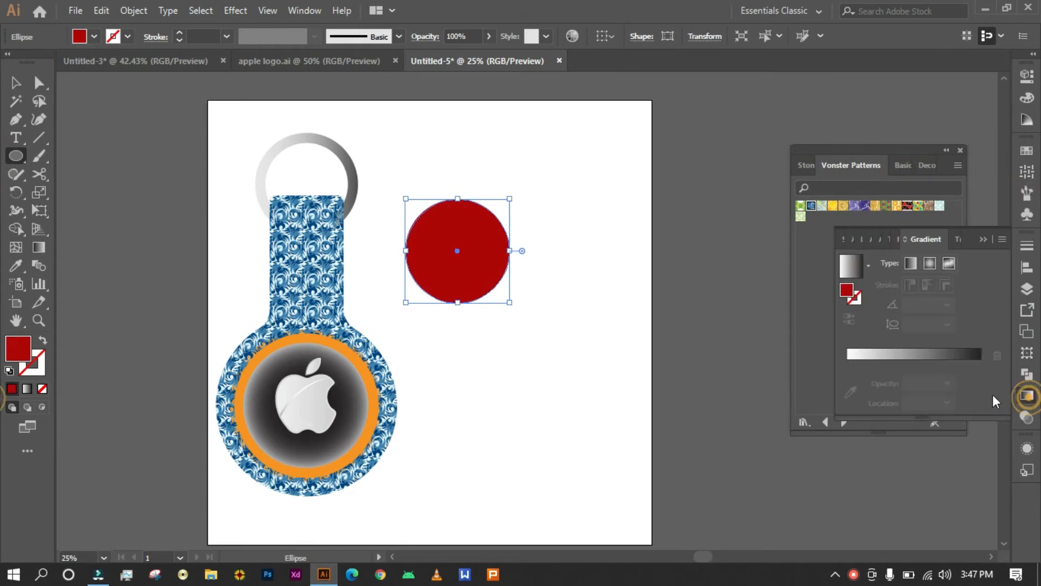
click(915, 359)
click(916, 374)
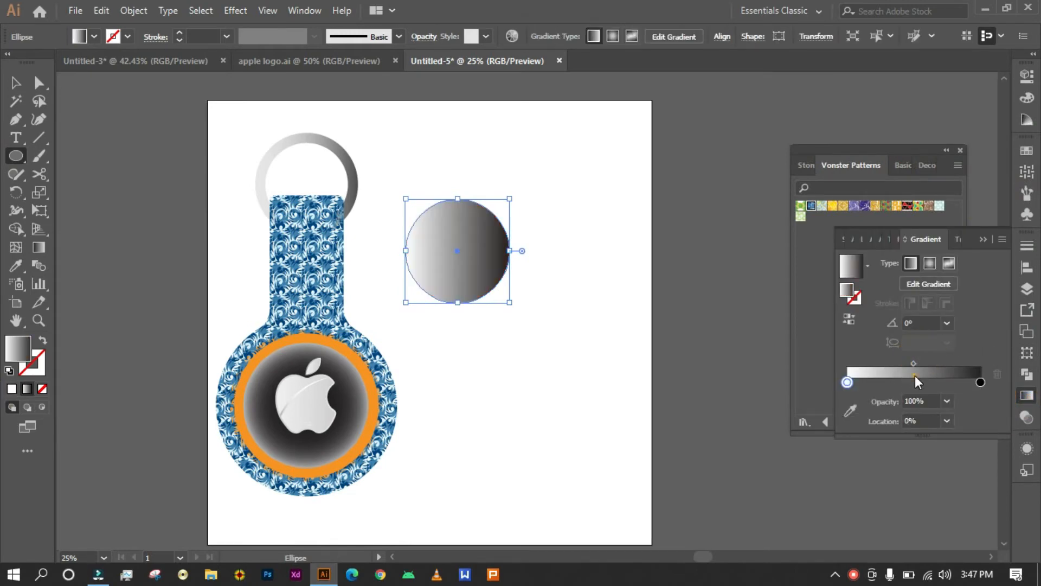
Step: Recolour the fill gradient's black end stop, trying mid grey, pink and dark blue before settling on light grey B3B3B3
double_click(979, 383)
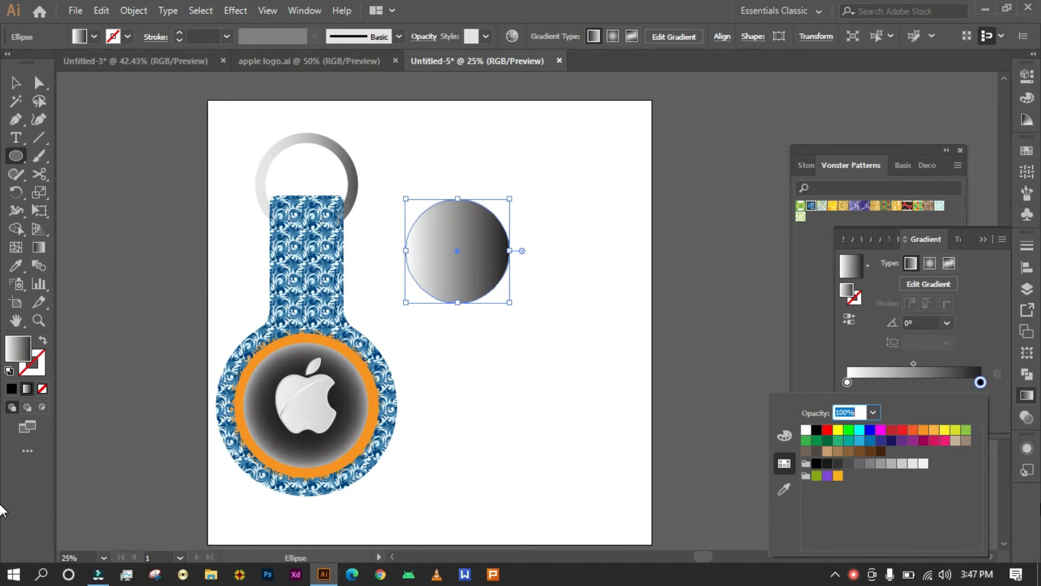
click(870, 465)
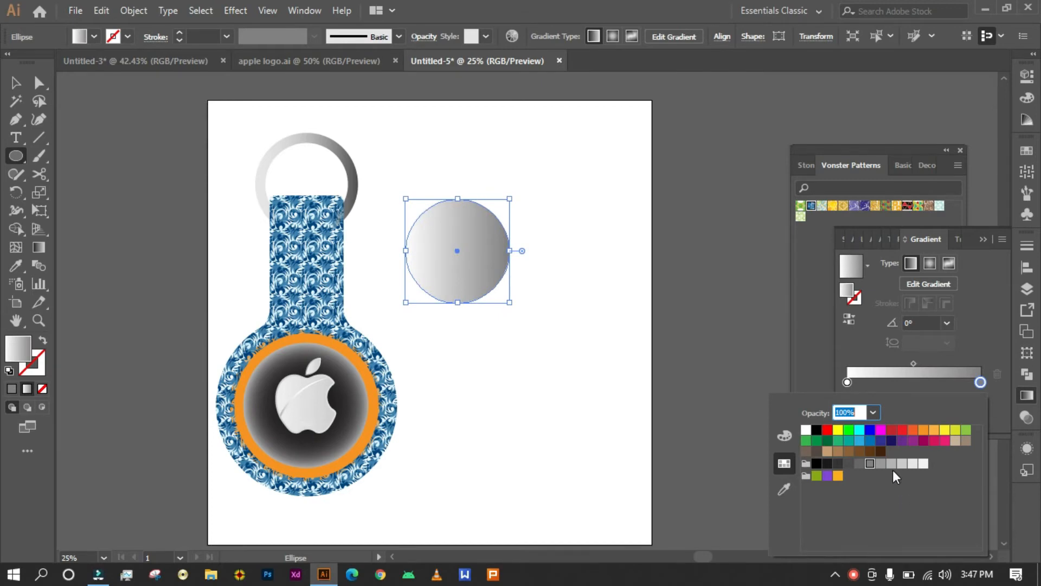
click(966, 441)
click(944, 440)
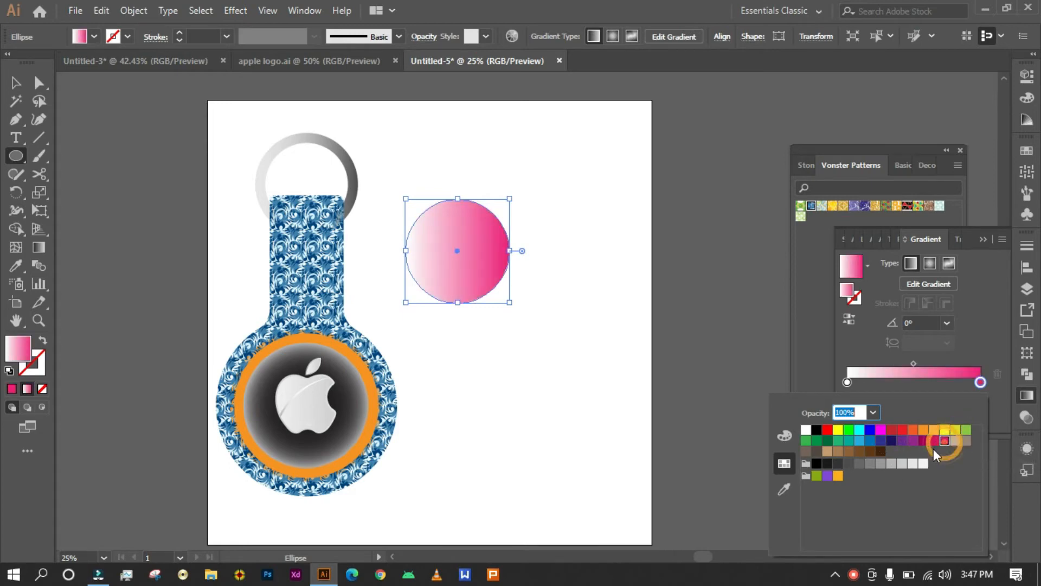
click(891, 440)
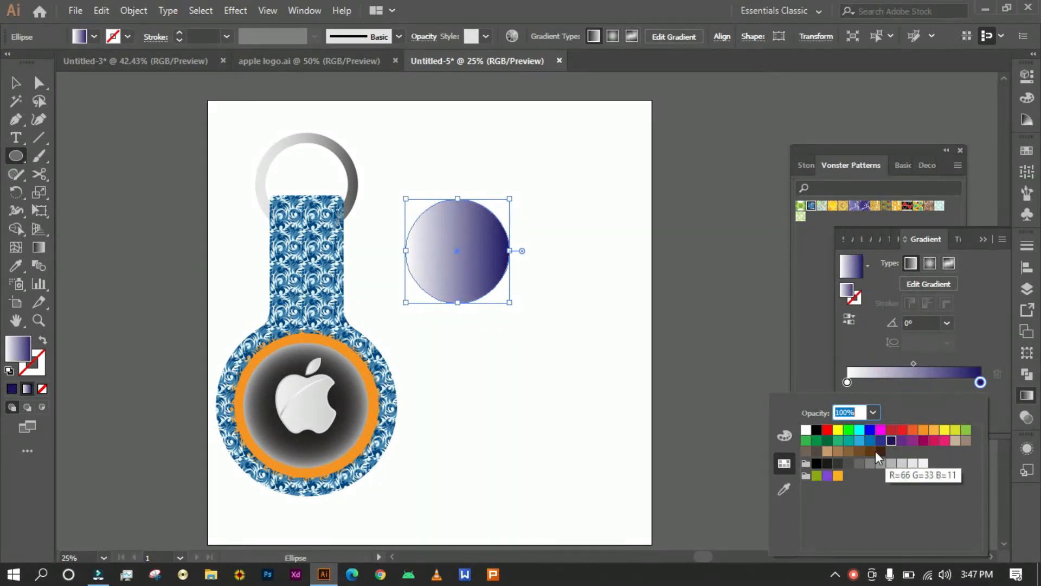
click(903, 464)
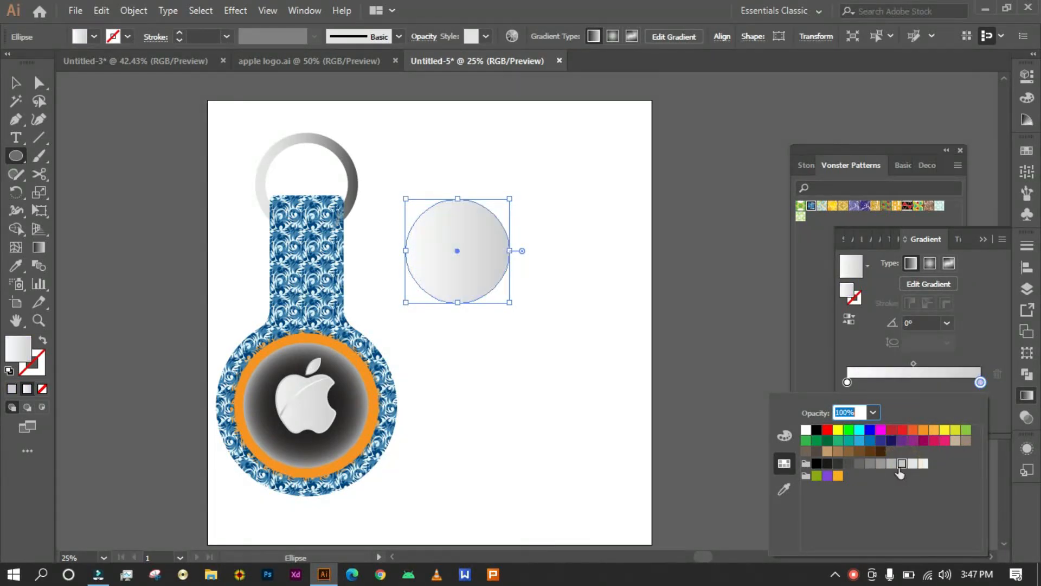
click(891, 463)
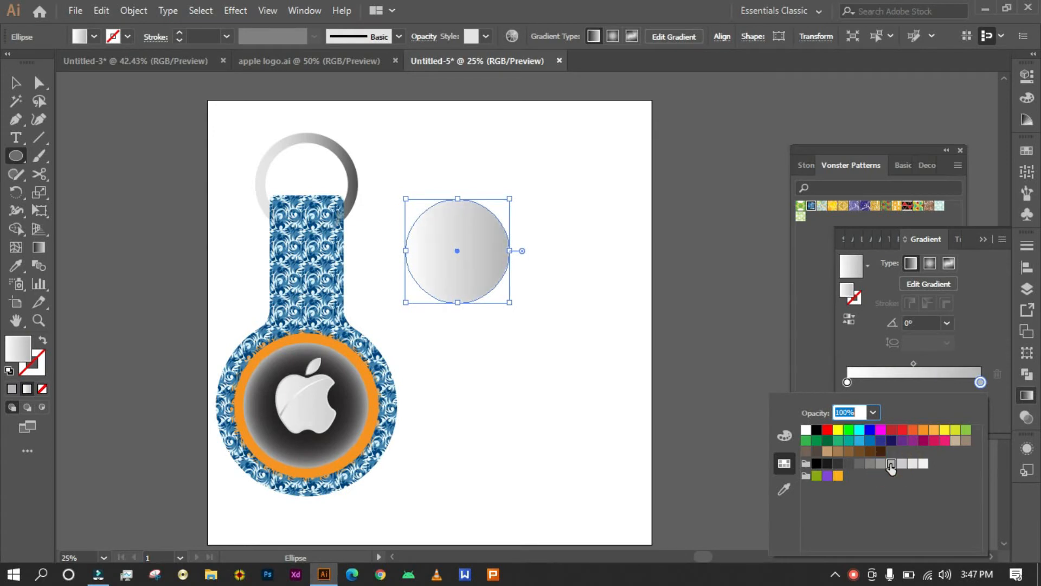
Step: Apply the white-to-light-grey linear gradient to the circle's stroke and reverse its direction
double_click(33, 367)
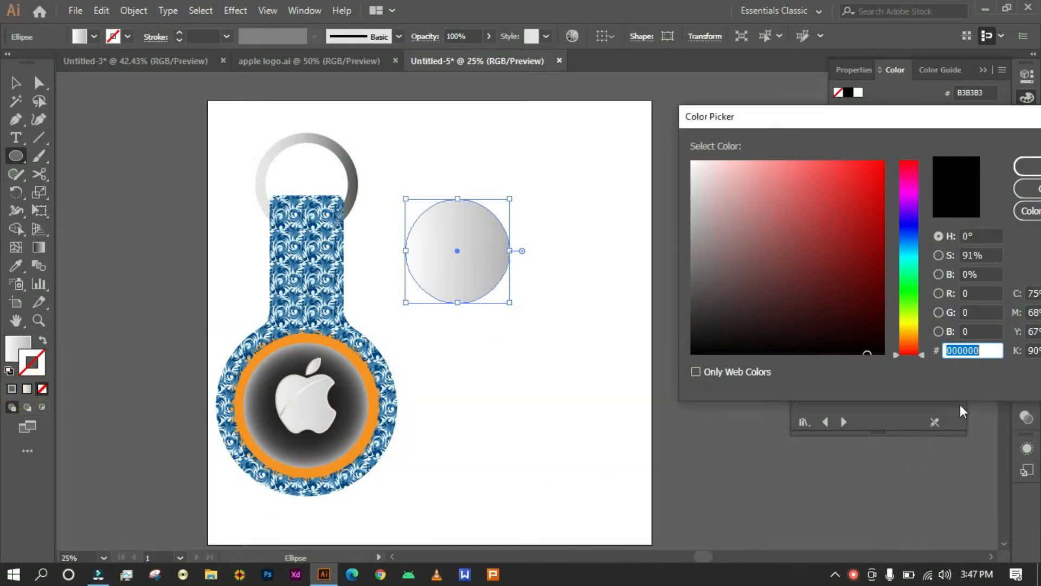
click(1028, 188)
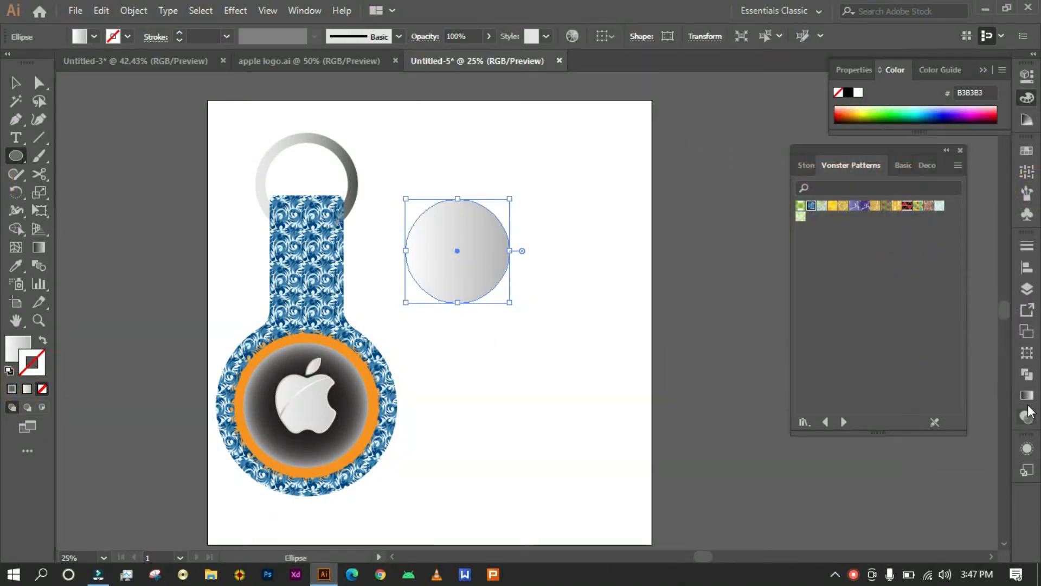
click(1027, 395)
click(911, 353)
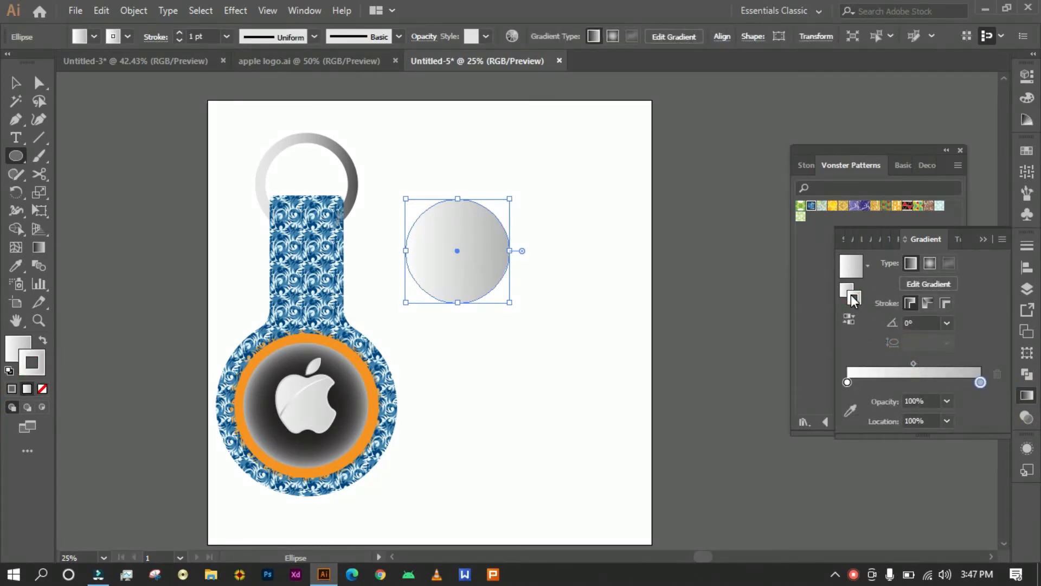
click(849, 320)
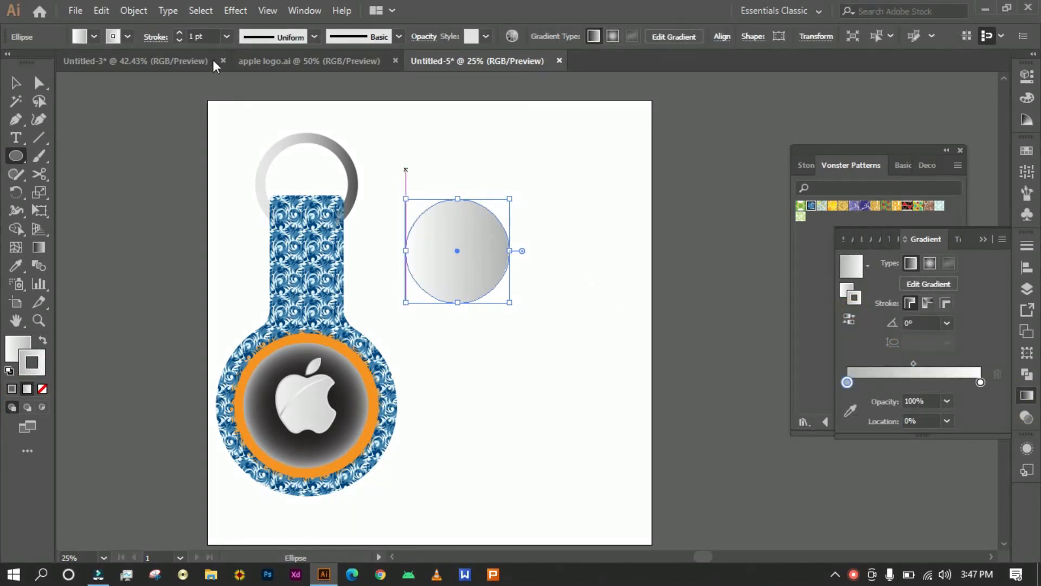
Step: Thicken the circle's gradient stroke to 30 pt
click(226, 36)
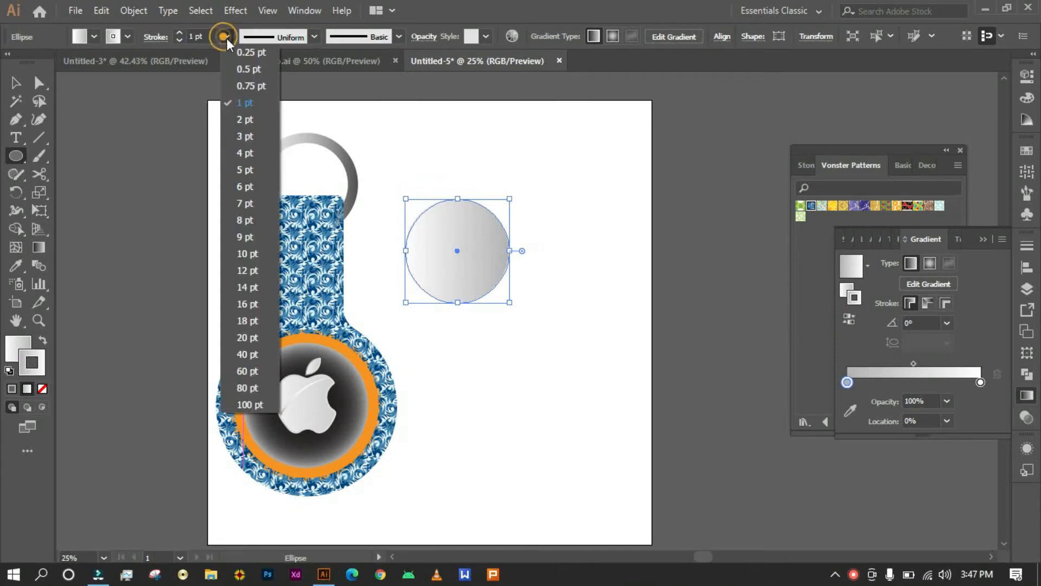
click(249, 154)
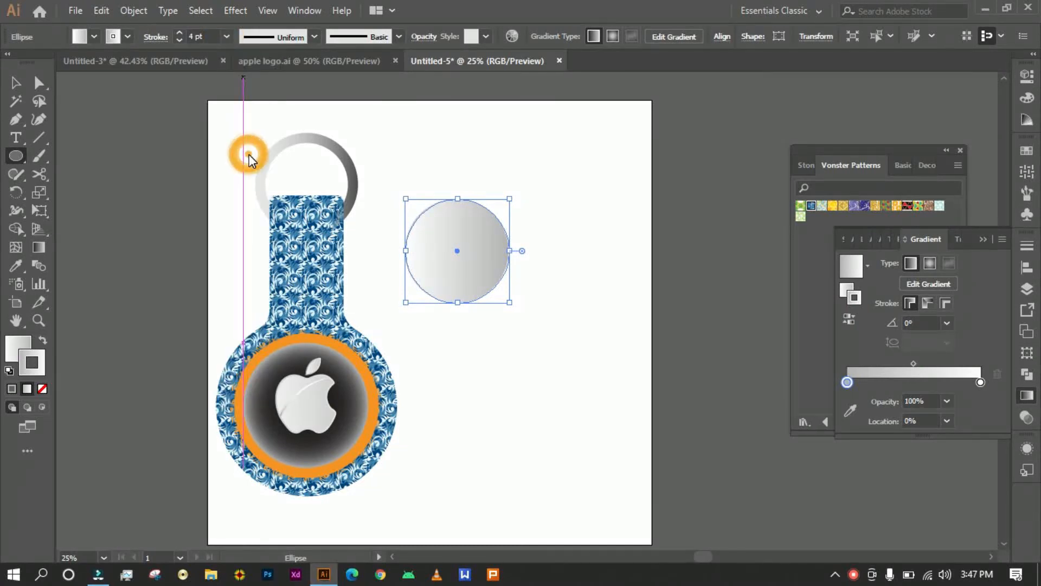
click(227, 36)
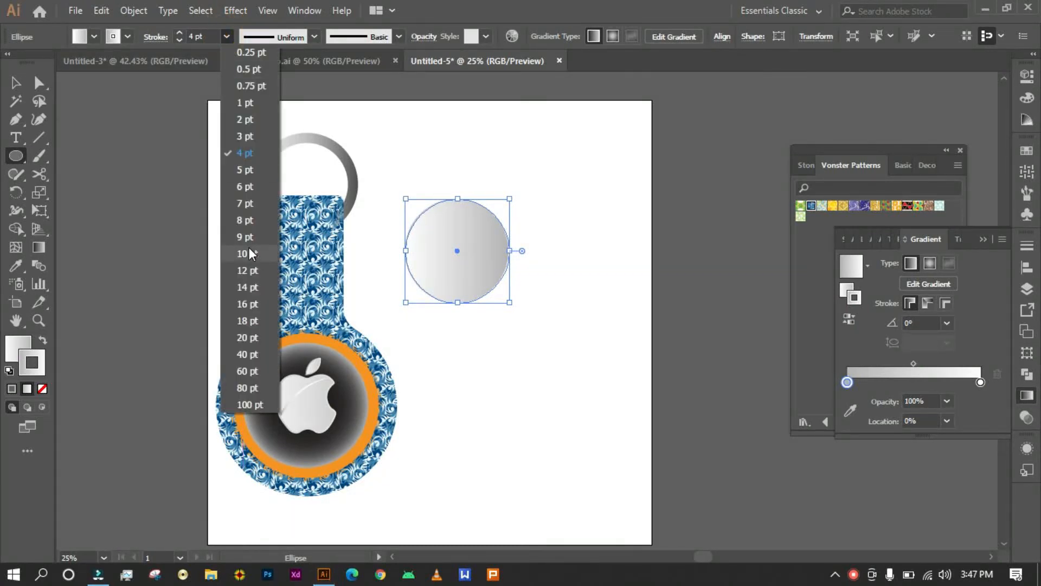
click(249, 250)
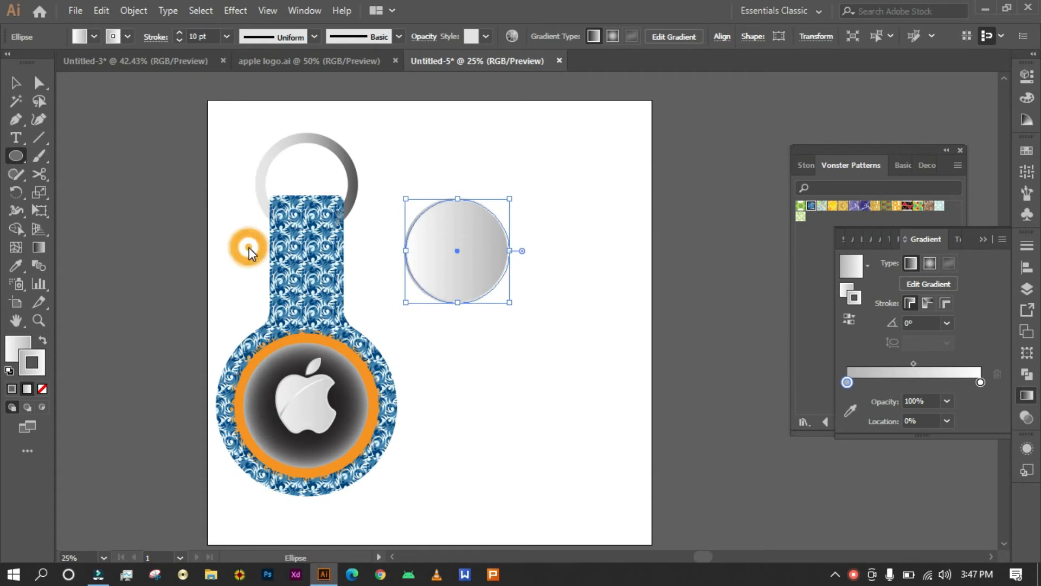
click(185, 31)
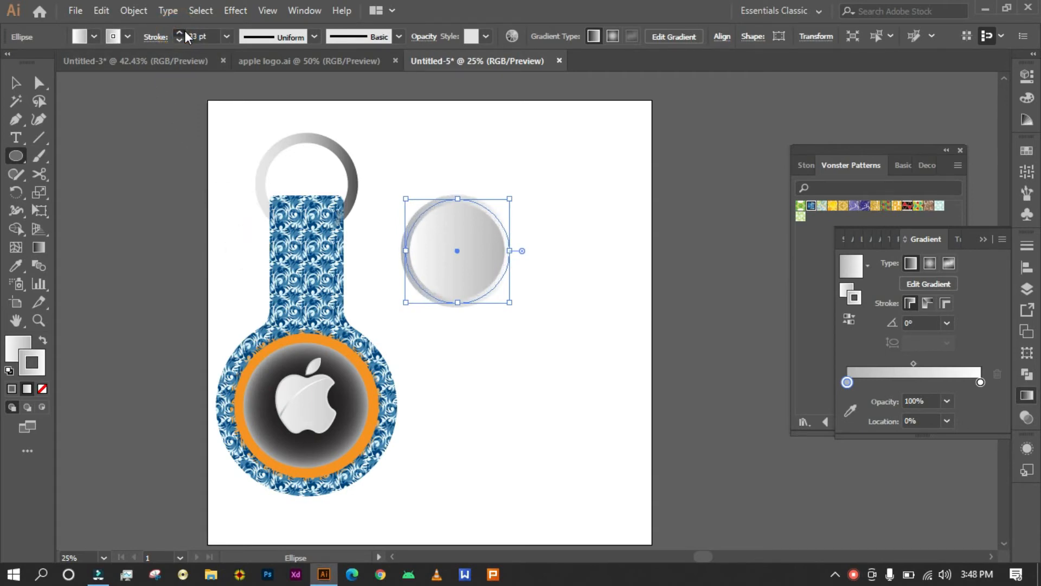
click(184, 31)
click(185, 31)
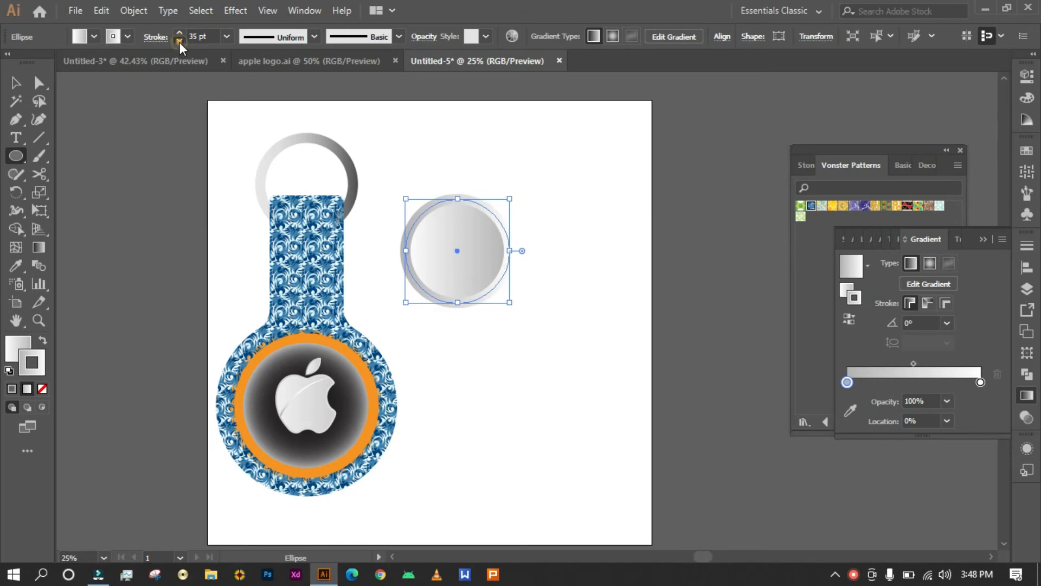
Step: Shrink the grey circle to a small button and place it on the upper part of the patterned strap
click(16, 82)
drag(461, 243, 485, 255)
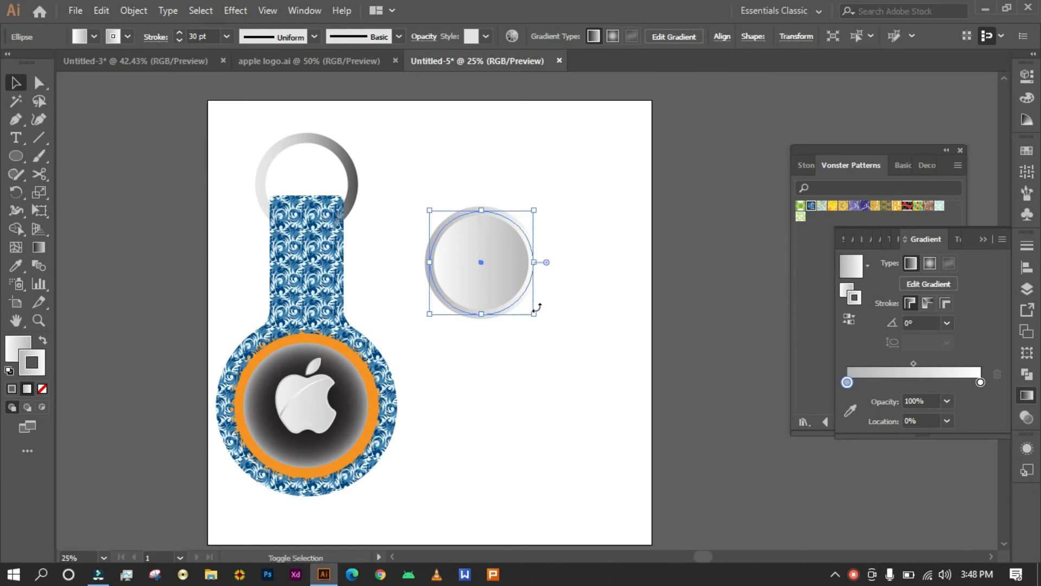
mouse_move(534, 313)
mouse_down()
mouse_move(495, 275)
mouse_move(347, 234)
mouse_move(325, 216)
mouse_move(304, 251)
mouse_up()
click(524, 312)
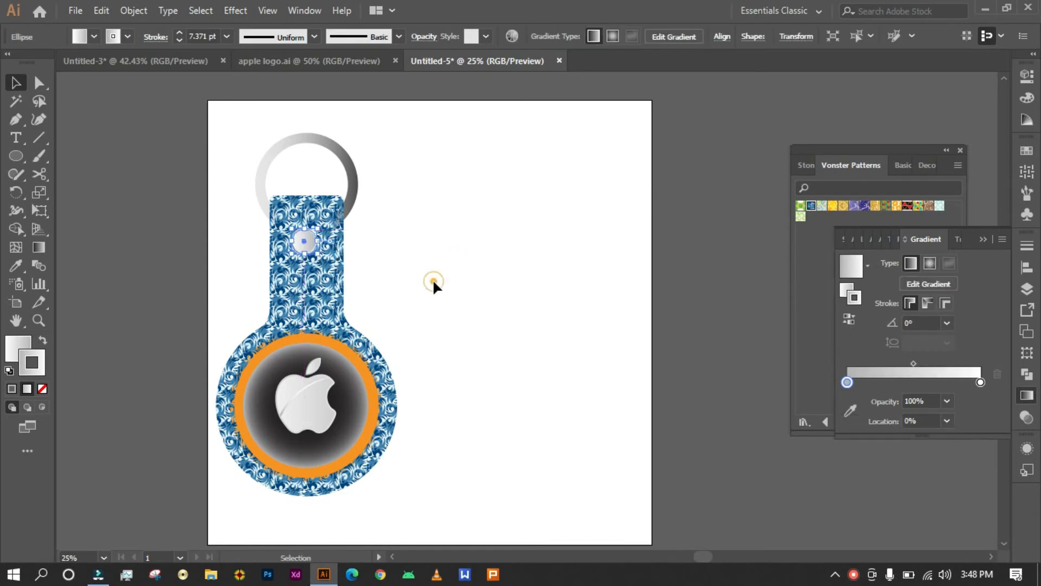
click(433, 282)
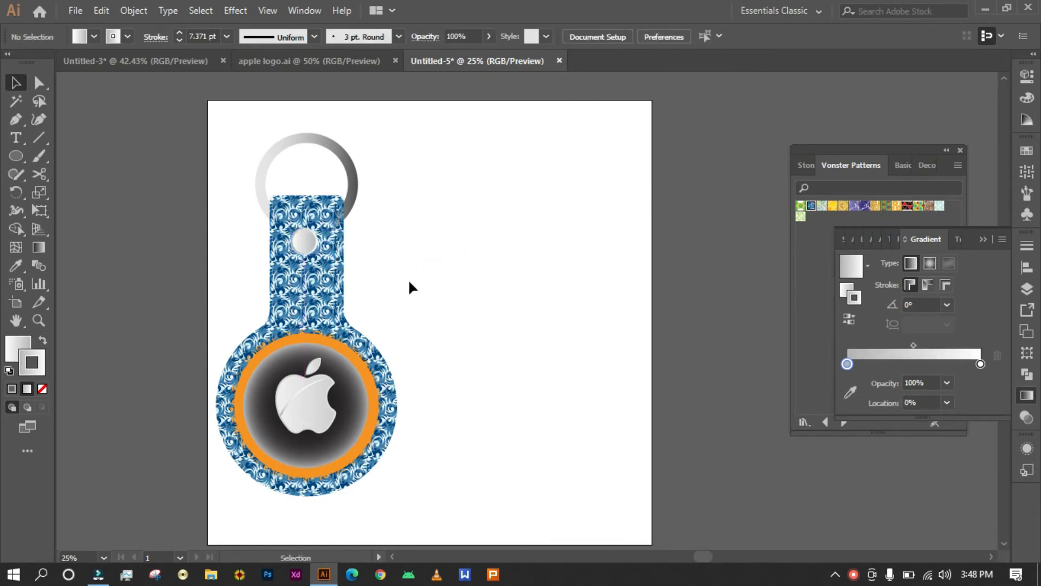
Step: Enlarge the strap button slightly, set its stroke to 21 pt and centre it across the strap
click(315, 255)
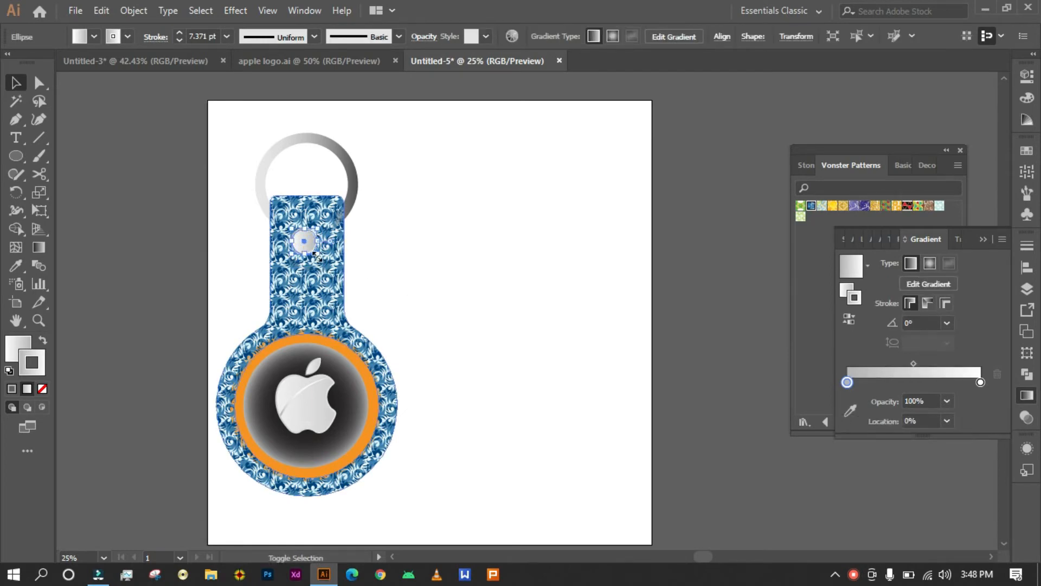
mouse_move(316, 255)
mouse_down()
mouse_move(325, 259)
mouse_move(322, 248)
mouse_up()
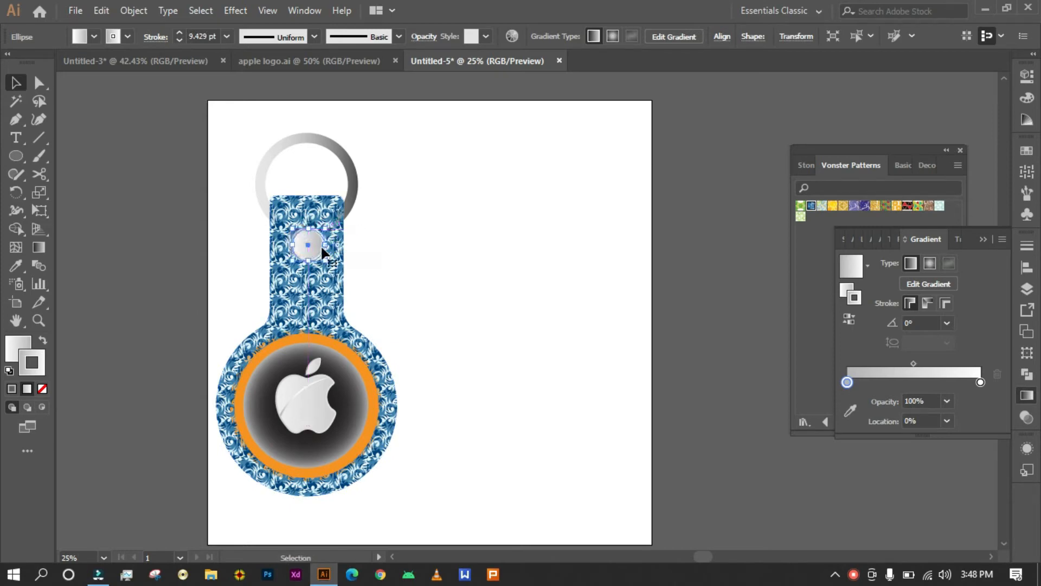
click(178, 32)
click(177, 31)
drag(313, 239, 311, 243)
click(417, 254)
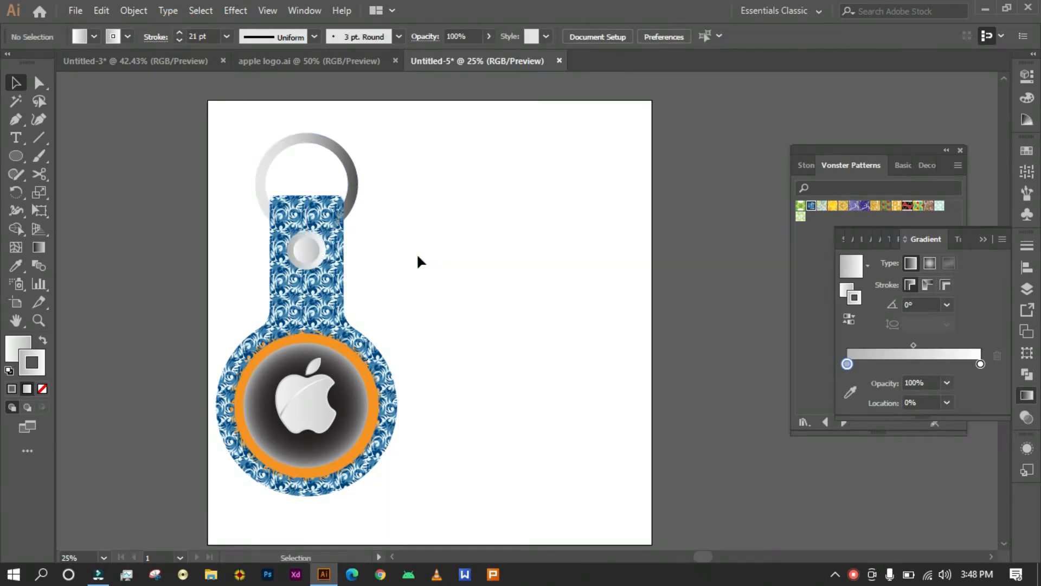
Step: Scale the strap button down along with its stroke and fine-tune its position on the strap
click(308, 250)
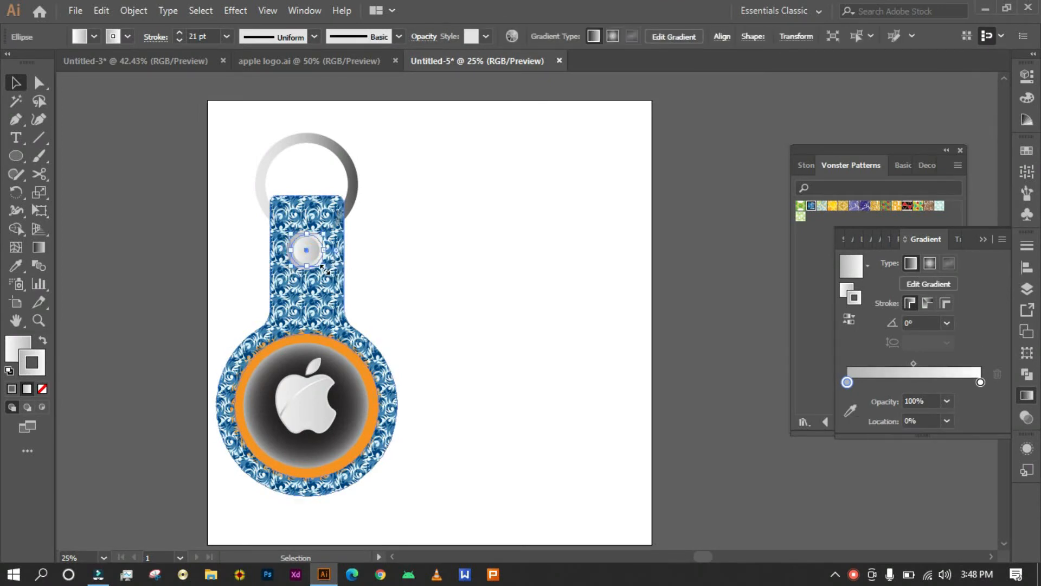
drag(324, 267, 501, 401)
click(392, 250)
key(space)
scroll(378, 280, up, 2)
scroll(464, 373, up, 1)
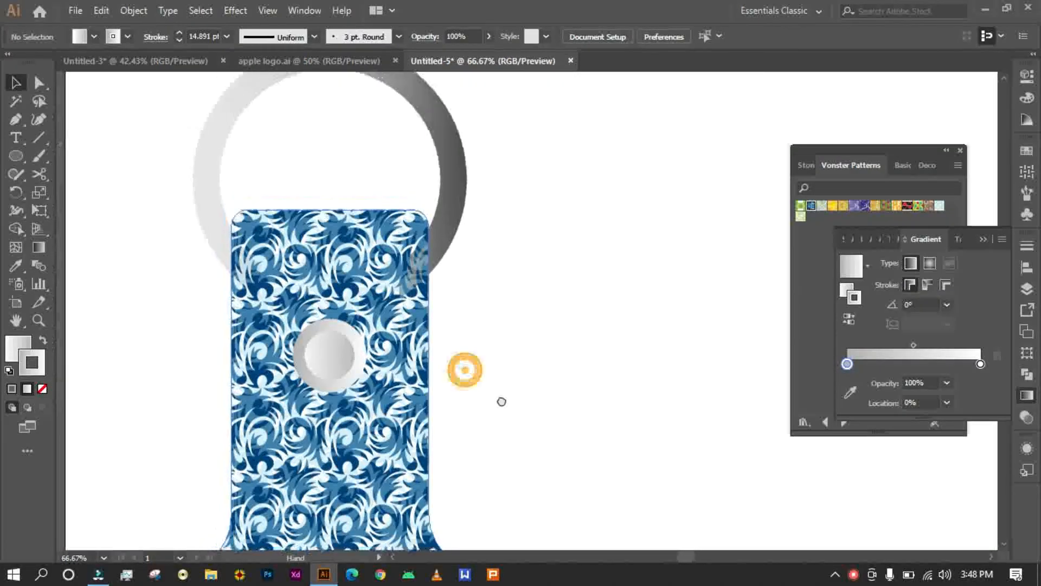
drag(334, 349, 334, 341)
click(499, 339)
Step: Give the round tag group a 1 pt grey-to-white linear gradient stroke with the gradient midpoint at 87%
key(space)
scroll(499, 340, down, 1)
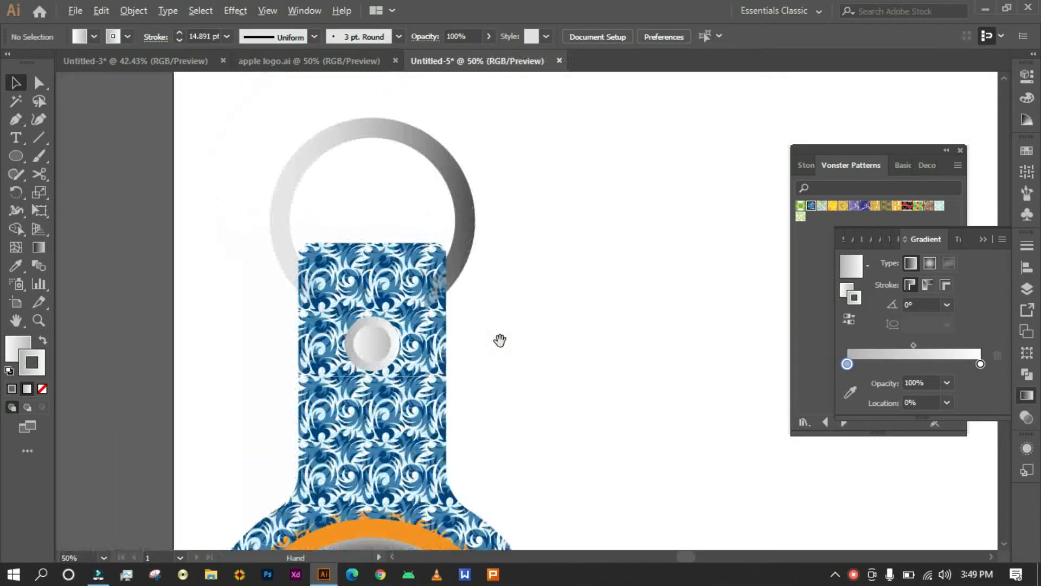
scroll(486, 332, down, 1)
scroll(399, 267, down, 1)
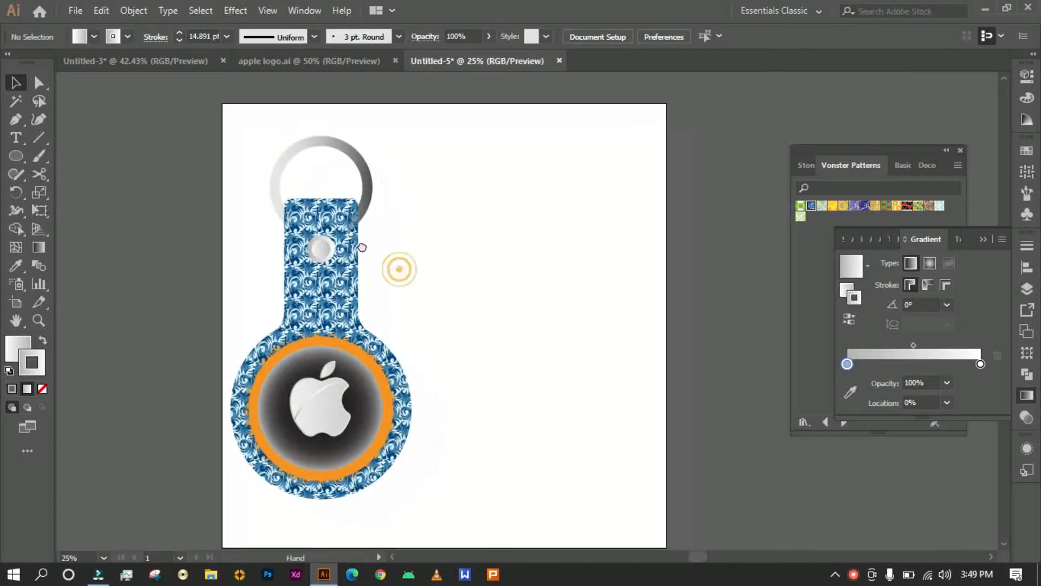
drag(400, 269, 362, 249)
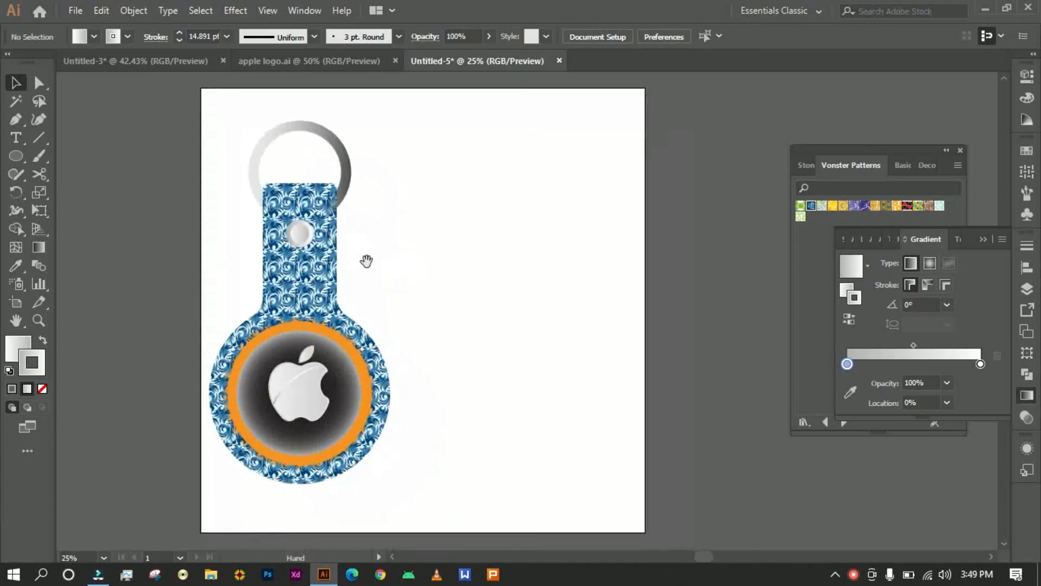
click(348, 384)
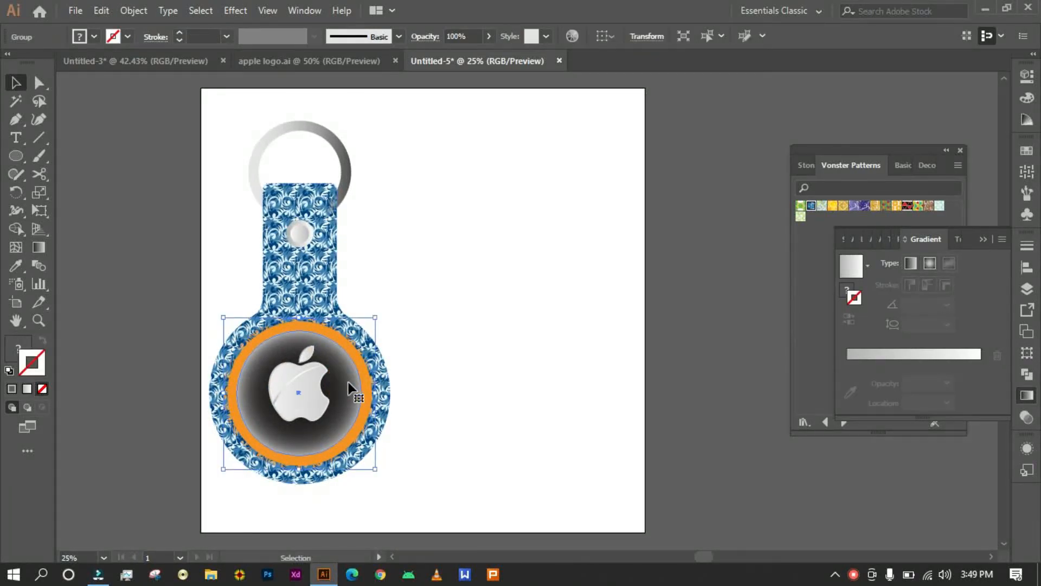
click(348, 383)
click(348, 383)
click(923, 355)
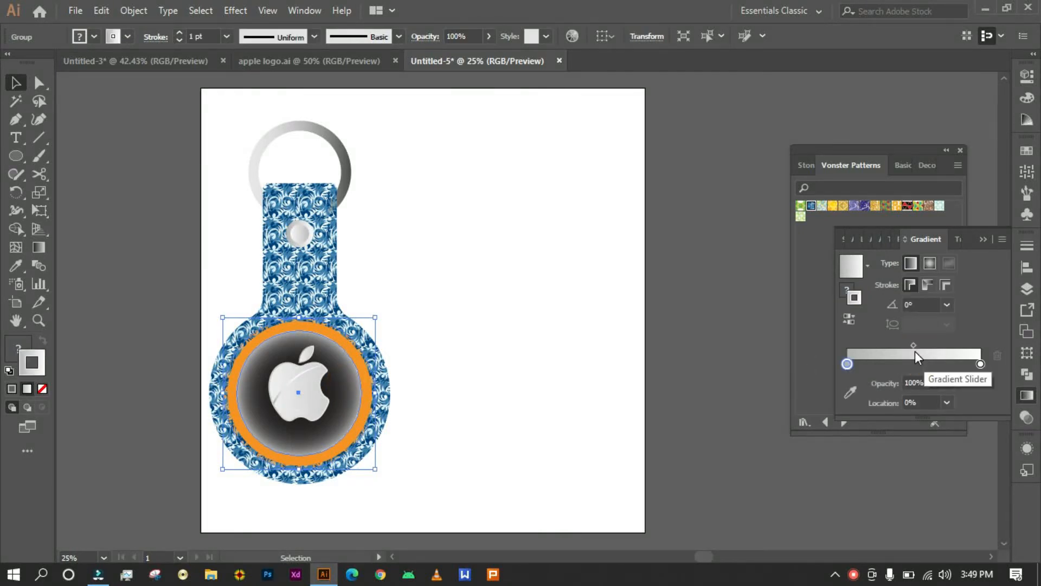
drag(911, 346, 1001, 346)
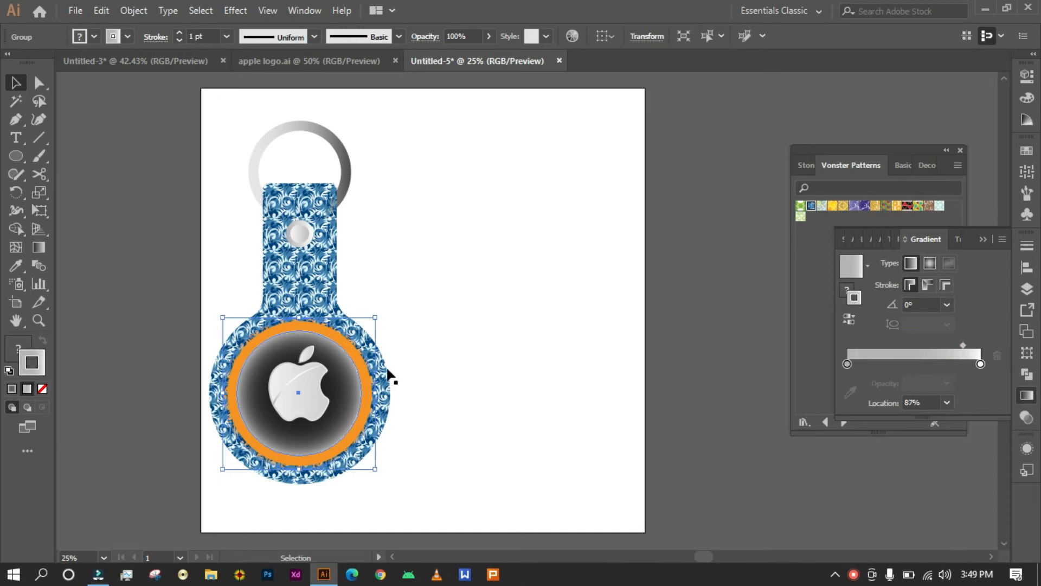
Step: Isolate the round tag group and set the inner circle's stroke gradient start colour to R=26 G=26 B=26
double_click(339, 421)
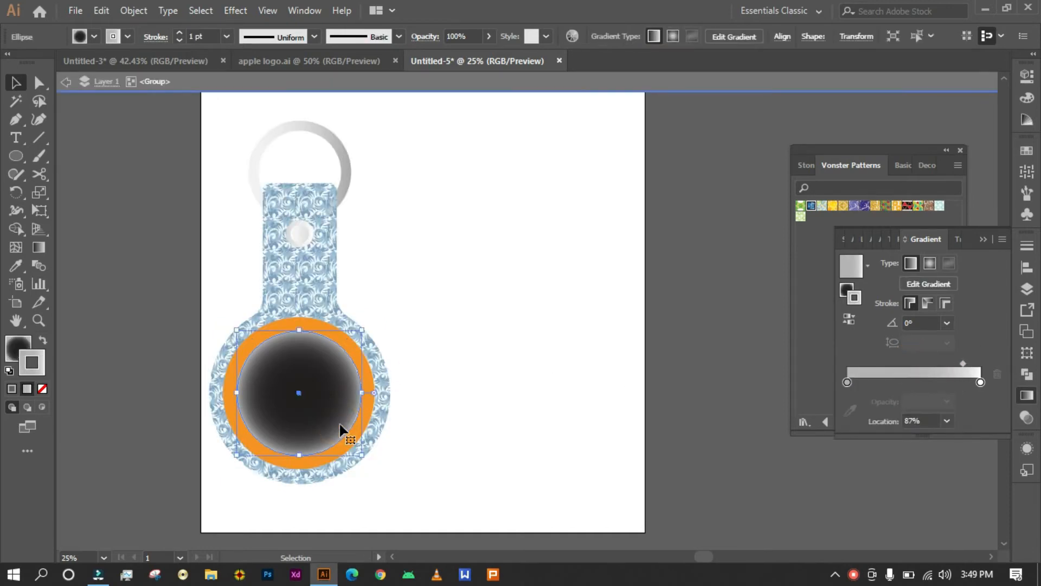
click(335, 415)
double_click(847, 382)
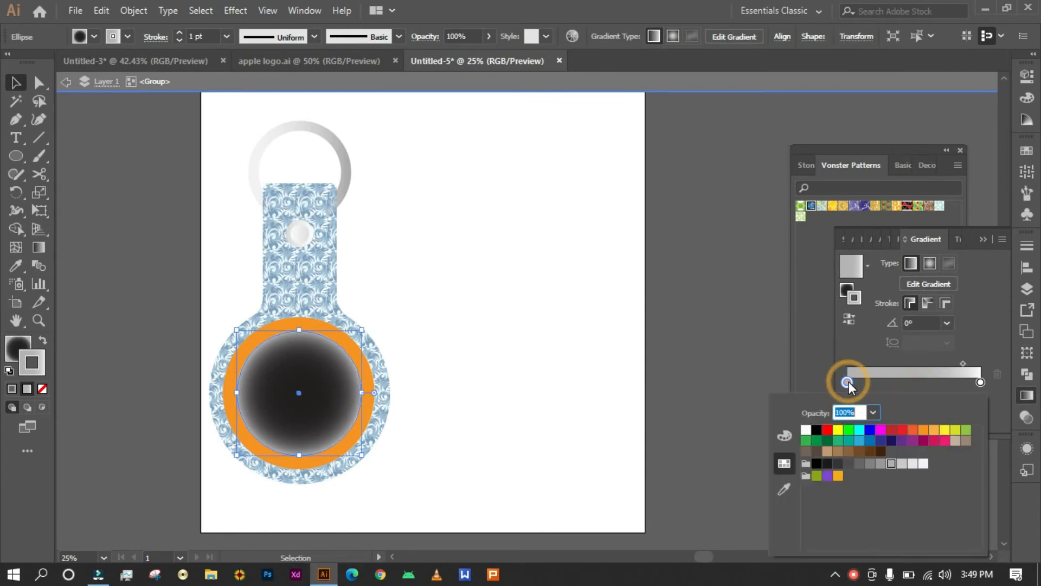
click(827, 465)
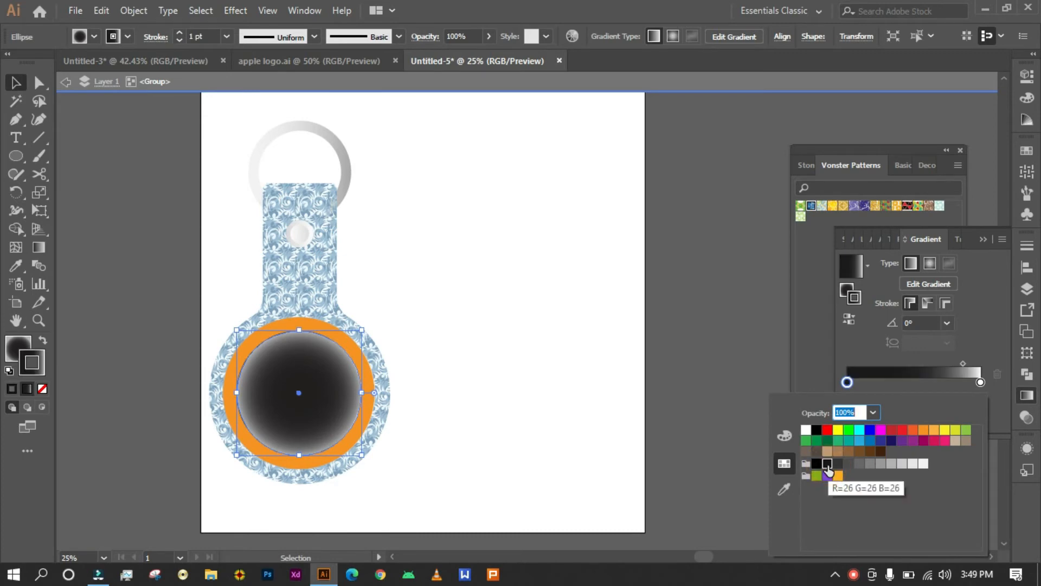
Step: Set the midpoint of the inner circle's radial fill gradient to 65.08% and exit the isolated group
double_click(16, 347)
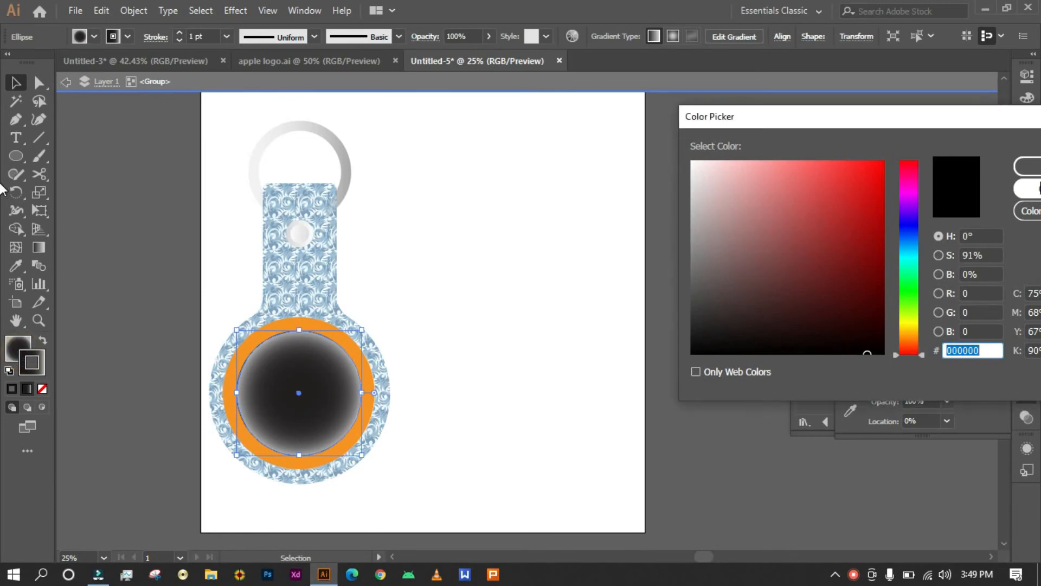
key(Escape)
click(16, 350)
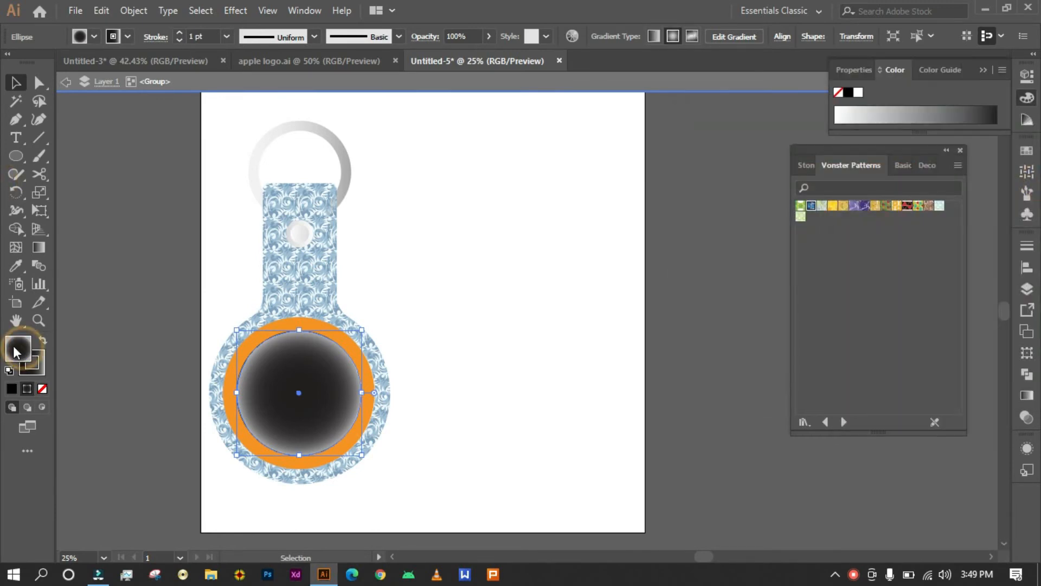
click(1026, 394)
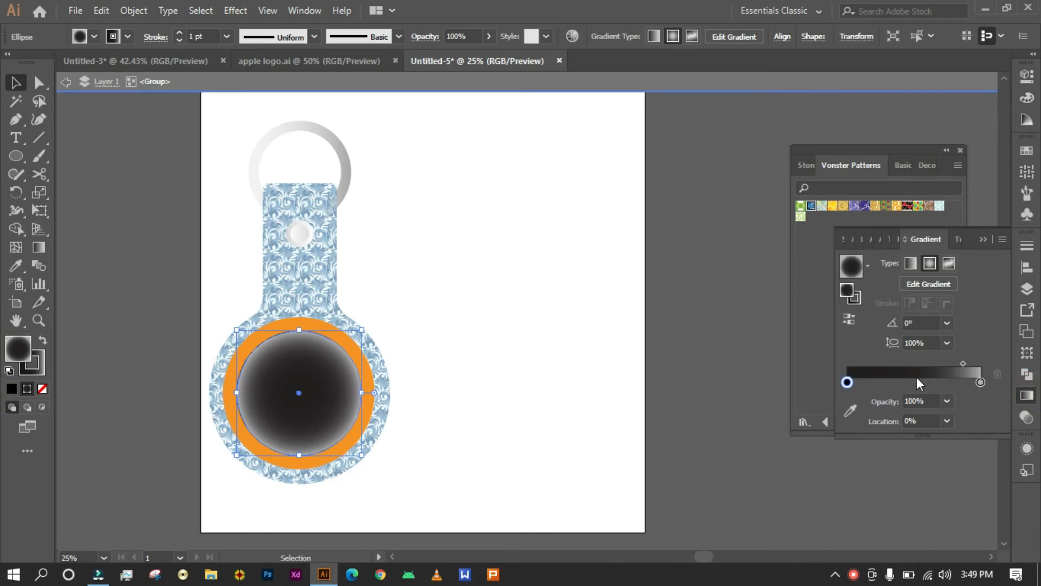
drag(963, 364, 934, 369)
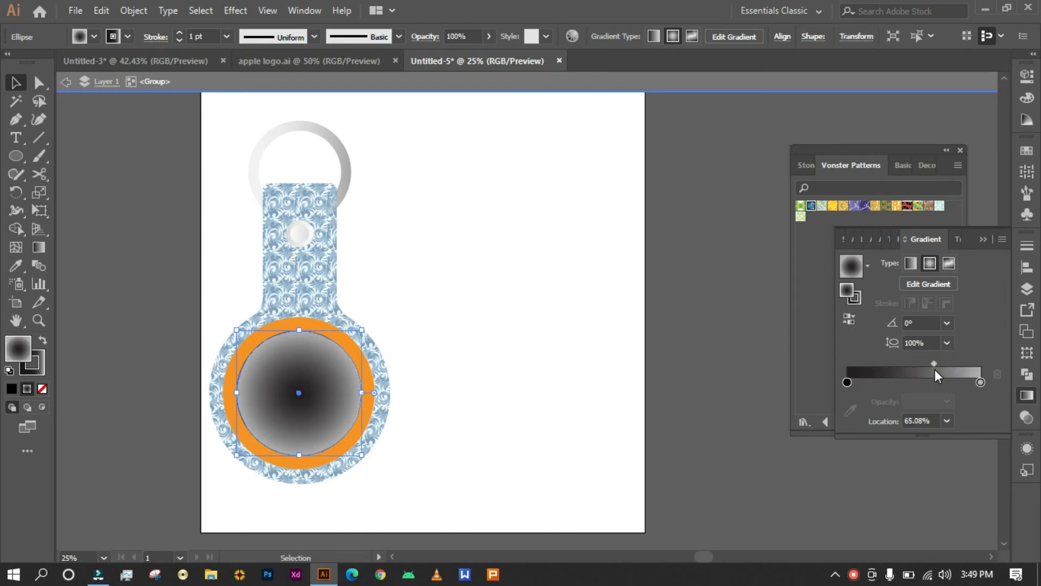
double_click(464, 437)
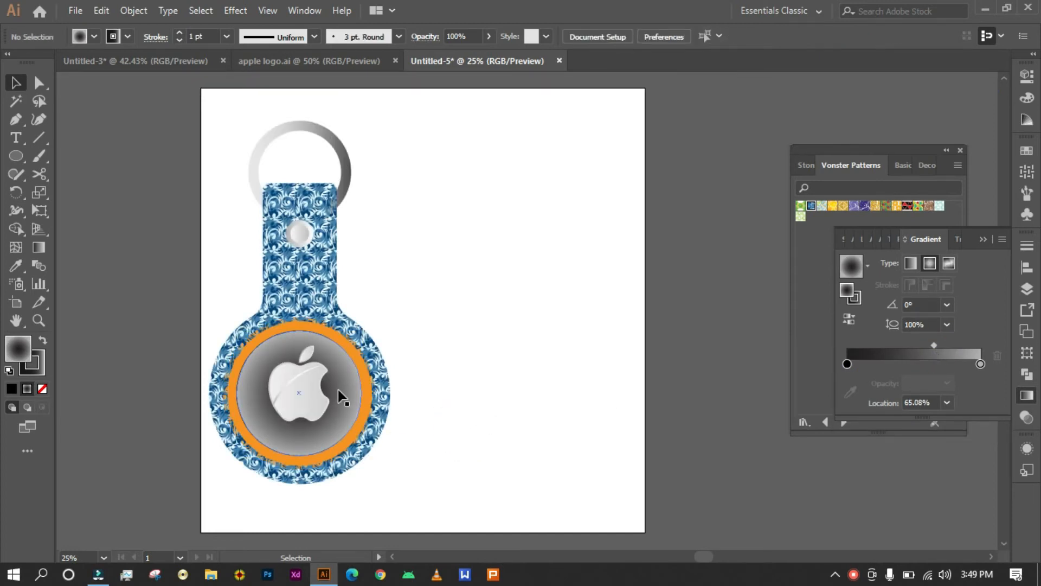
Step: Apply the dark-to-grey radial gradient fill to the whole round tag group with its midpoint at 36.59%
click(936, 353)
drag(933, 345, 905, 345)
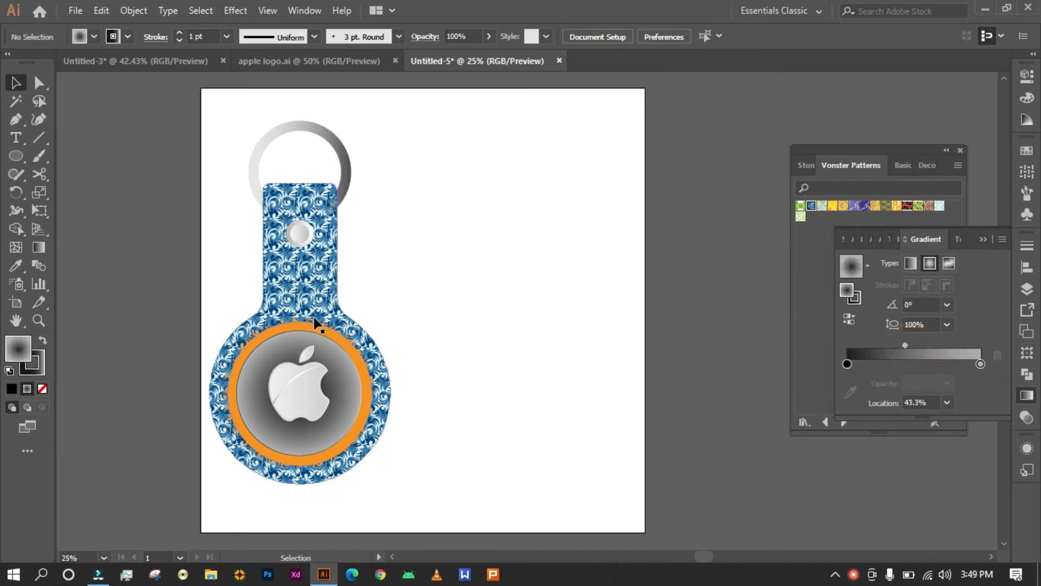
click(349, 394)
click(925, 352)
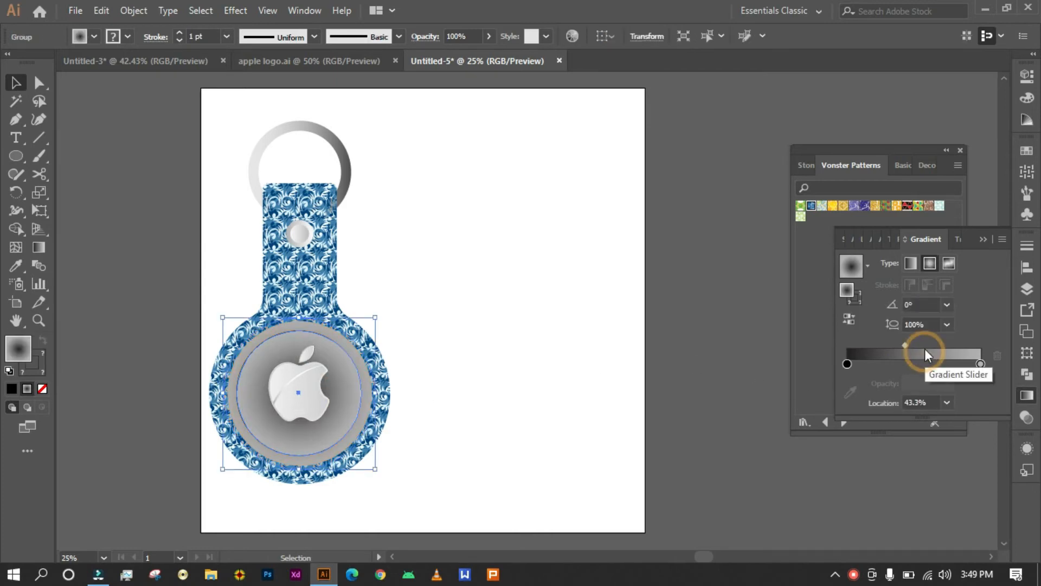
drag(903, 345, 893, 344)
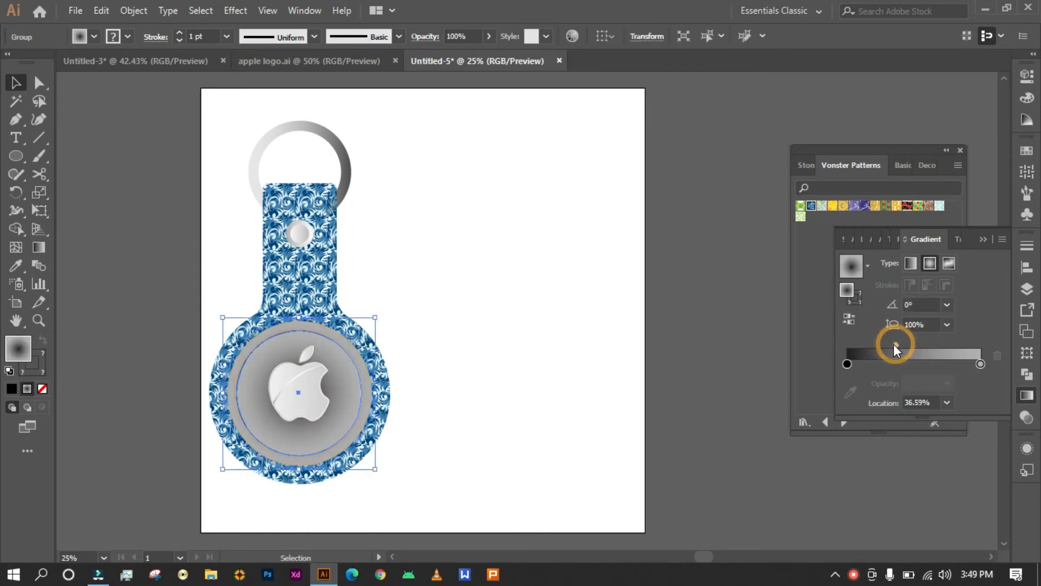
click(578, 449)
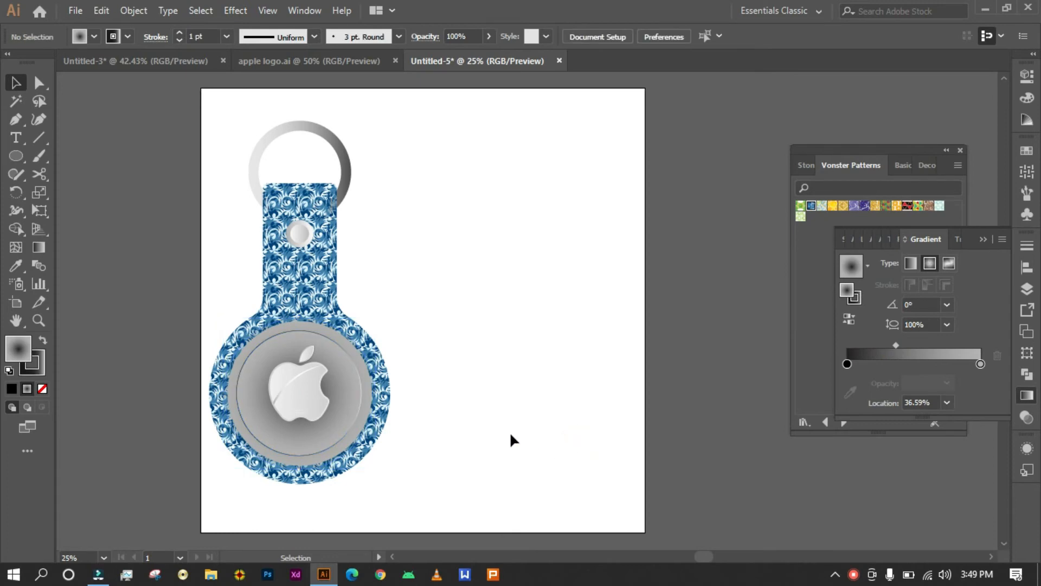
Step: Bring the blue patterned holder to the front of the artwork
right_click(380, 404)
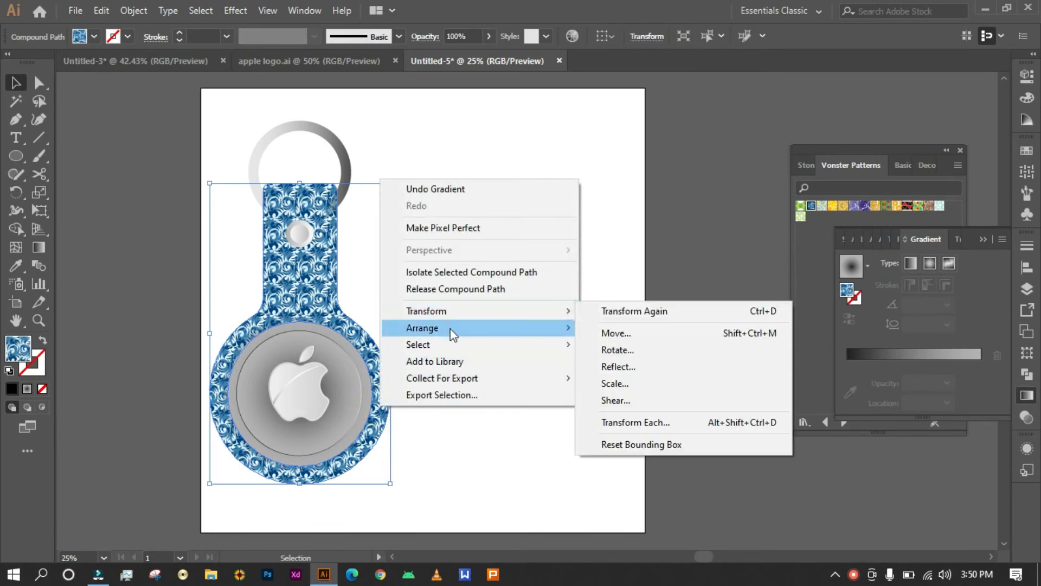
mouse_move(454, 332)
click(623, 332)
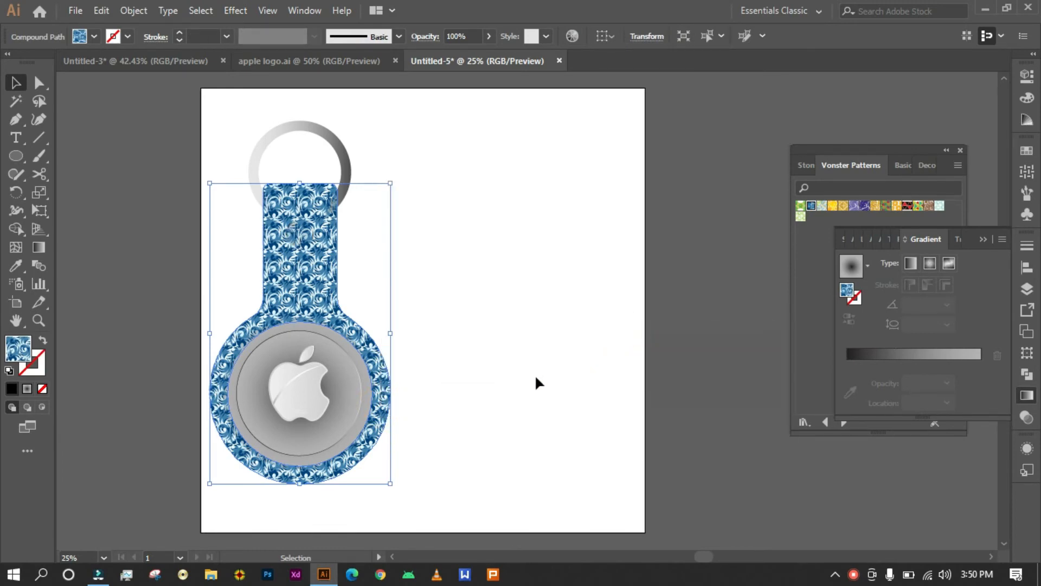
click(509, 386)
click(431, 418)
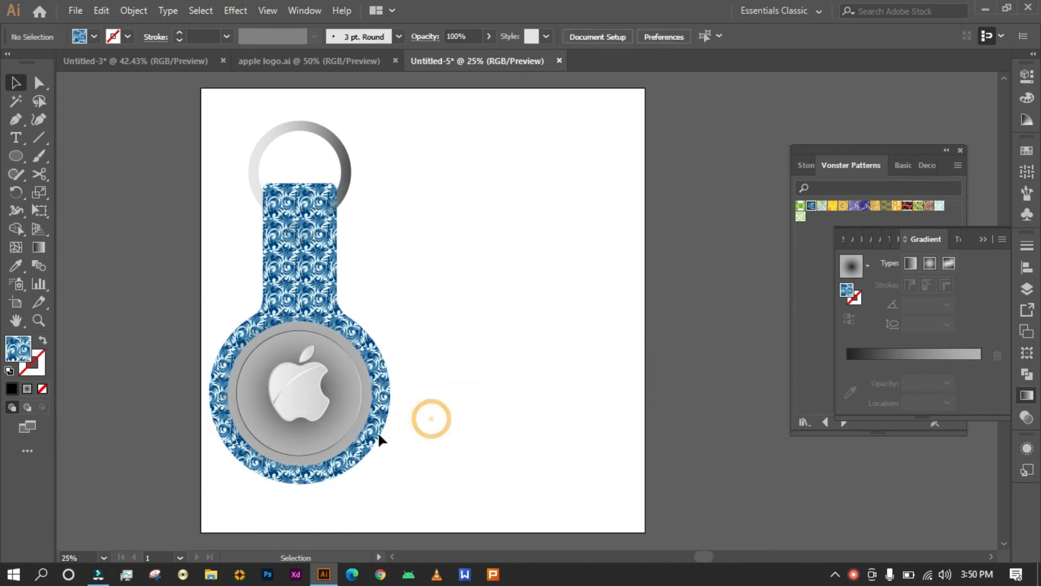
click(332, 433)
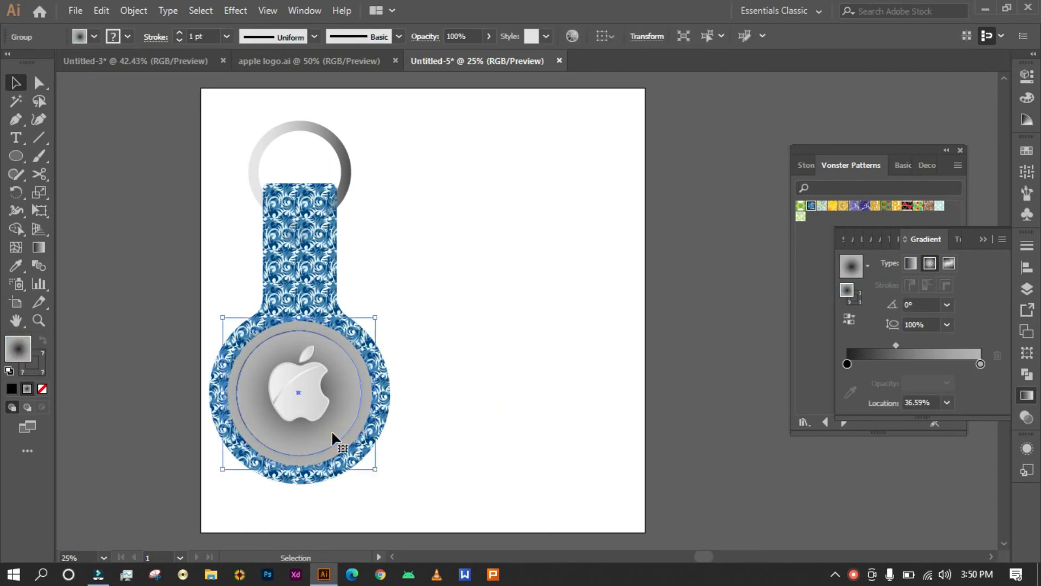
double_click(332, 434)
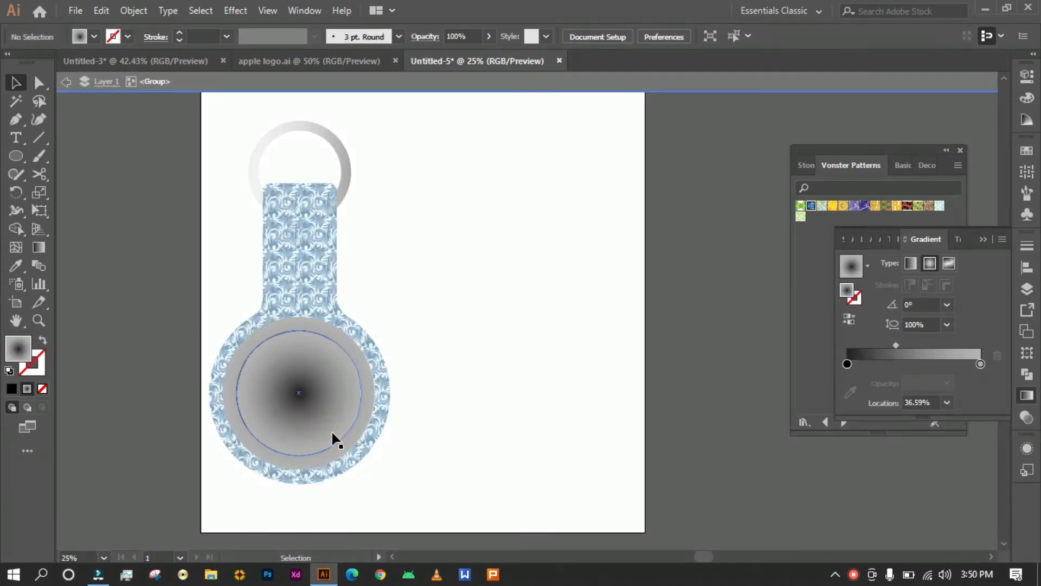
click(350, 406)
right_click(349, 404)
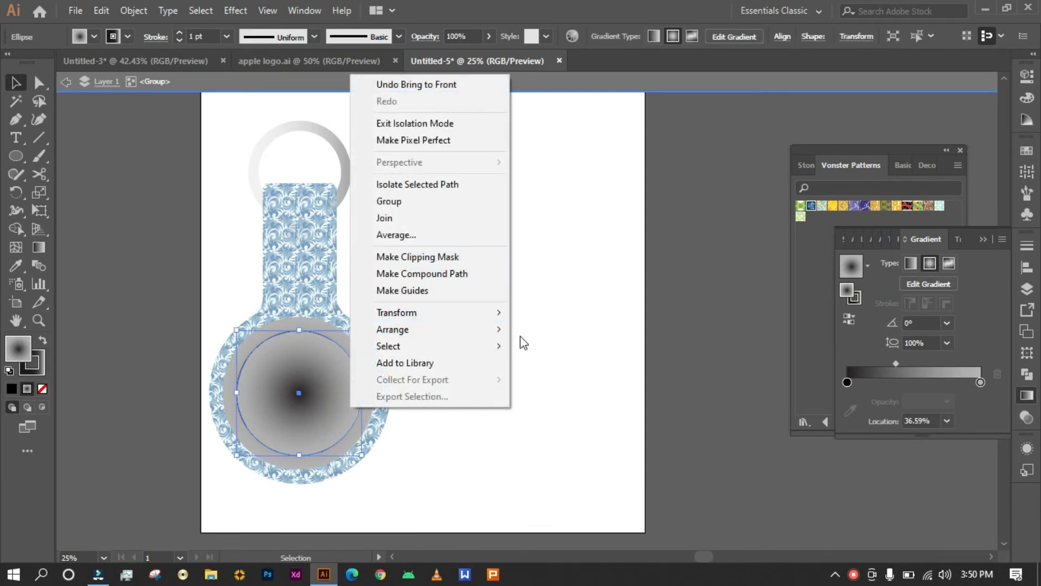
click(564, 345)
double_click(566, 344)
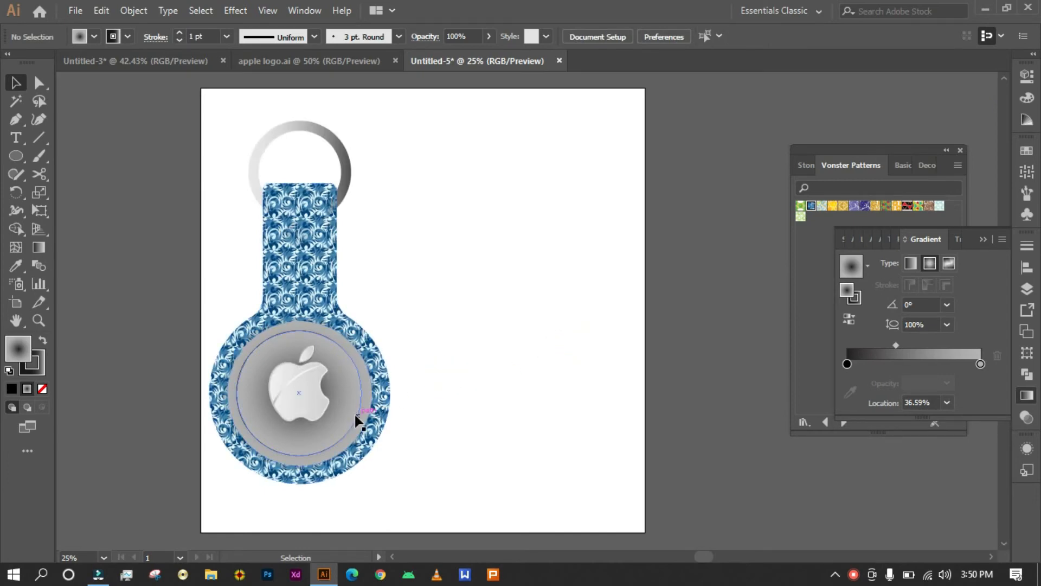
Step: Move the round tag group out of the holder onto the empty artboard area beside it and isolate the group
drag(351, 421, 539, 404)
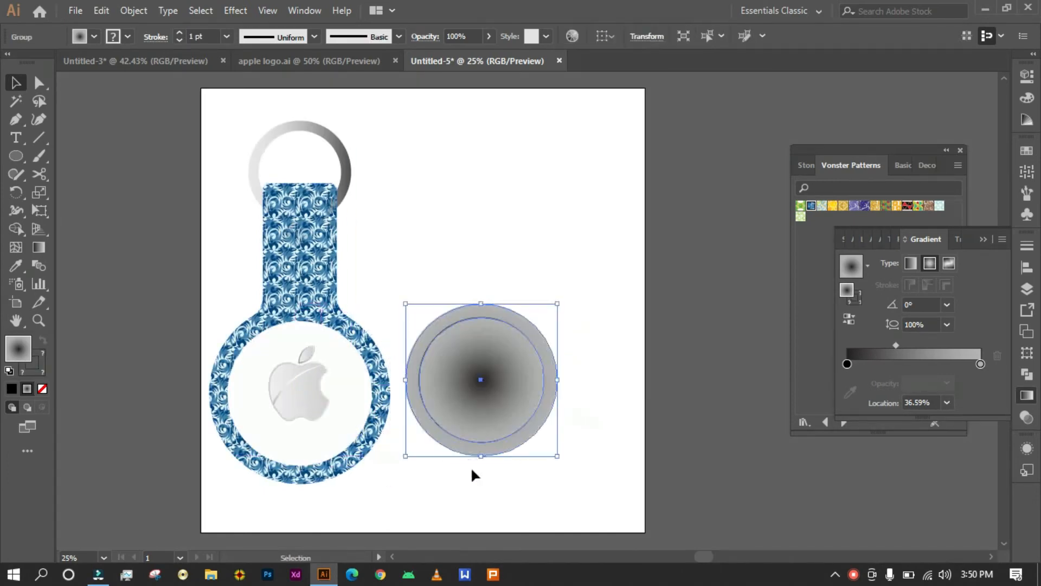
click(471, 473)
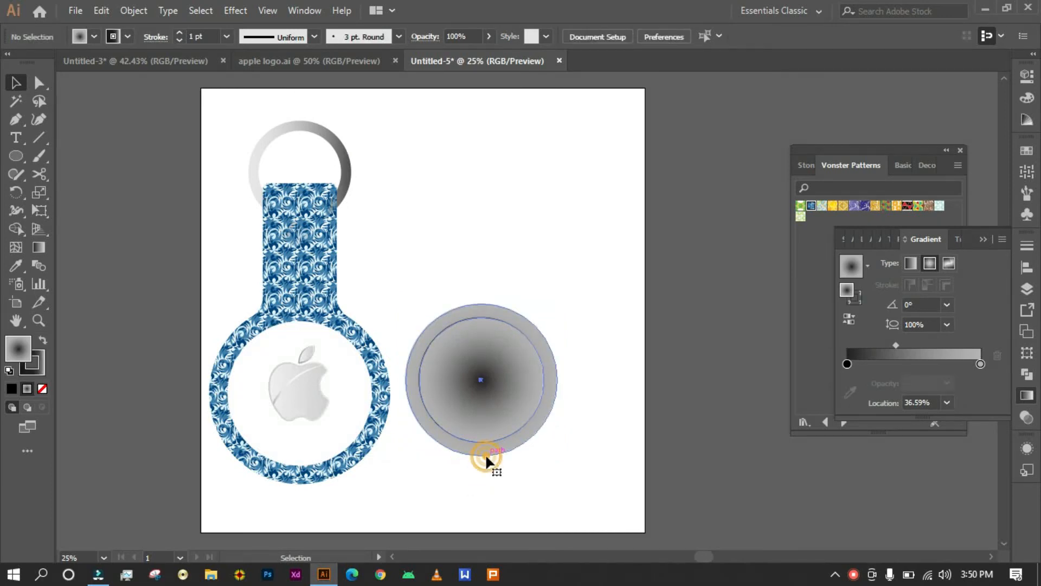
click(486, 455)
double_click(488, 451)
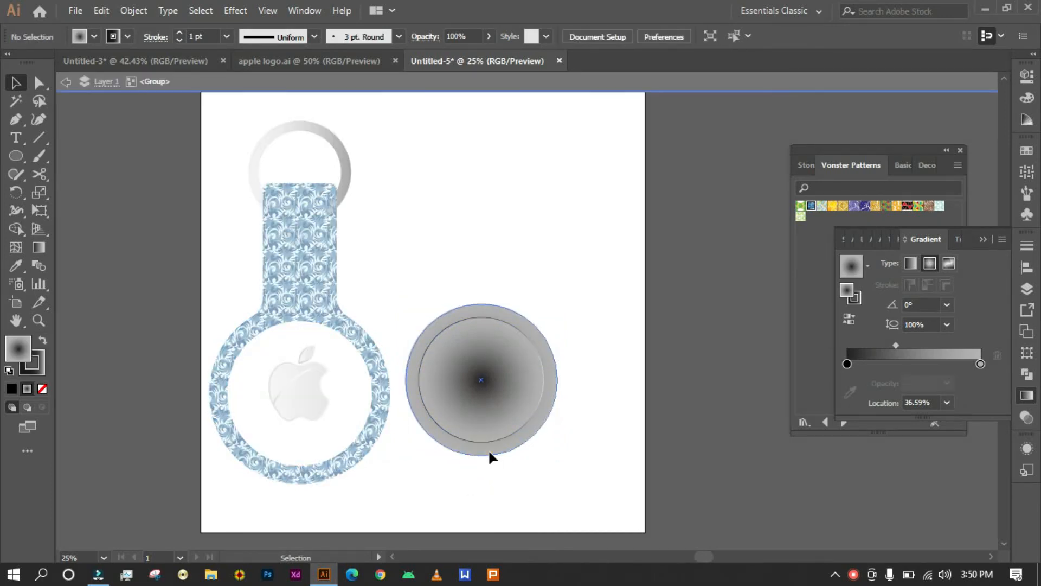
click(489, 452)
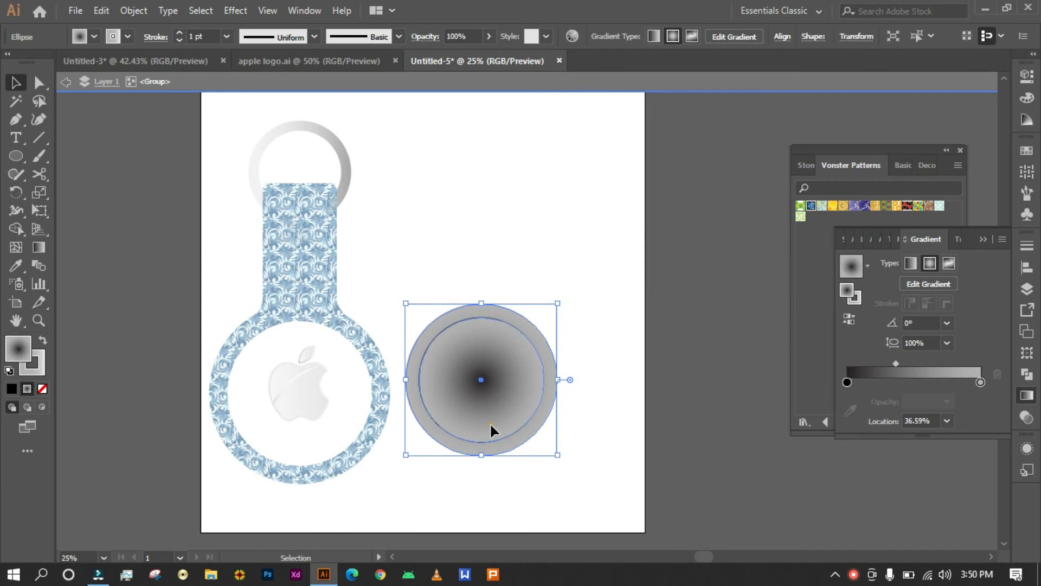
Step: Set the inner circle's radial fill gradient midpoint to 31.69% and change its start colour to a dark grey
click(490, 425)
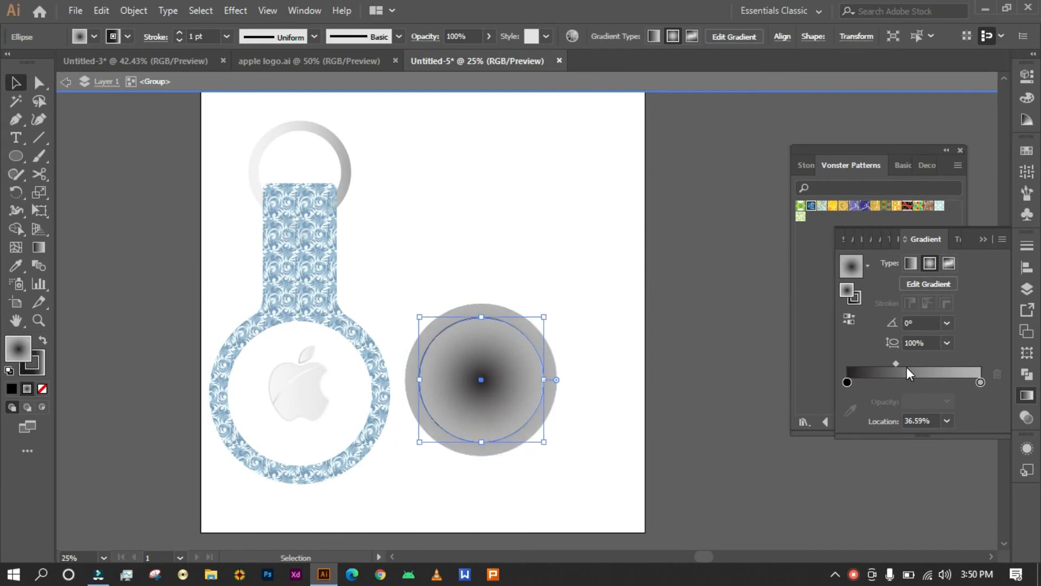
drag(896, 363, 963, 360)
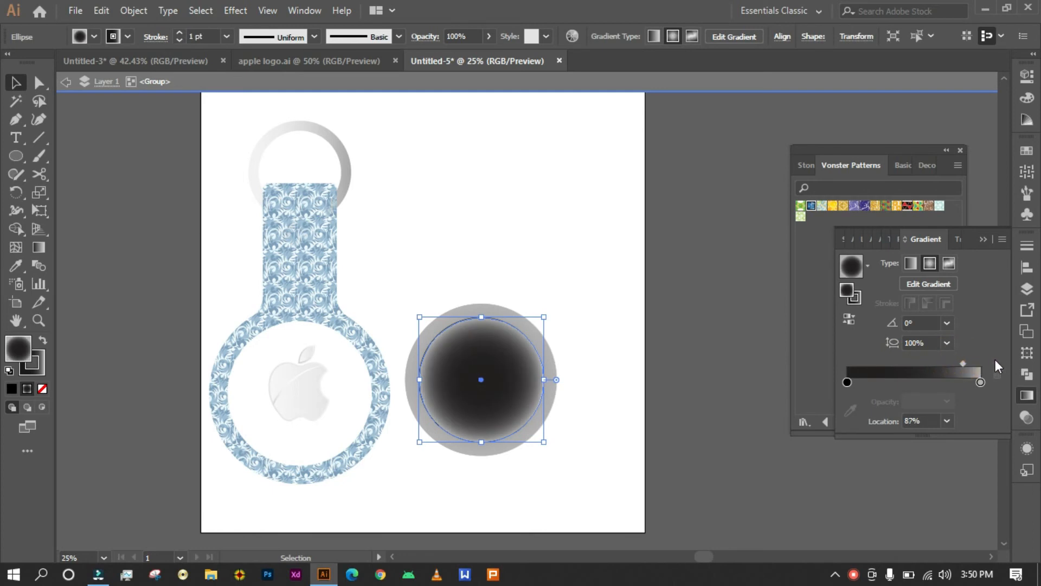
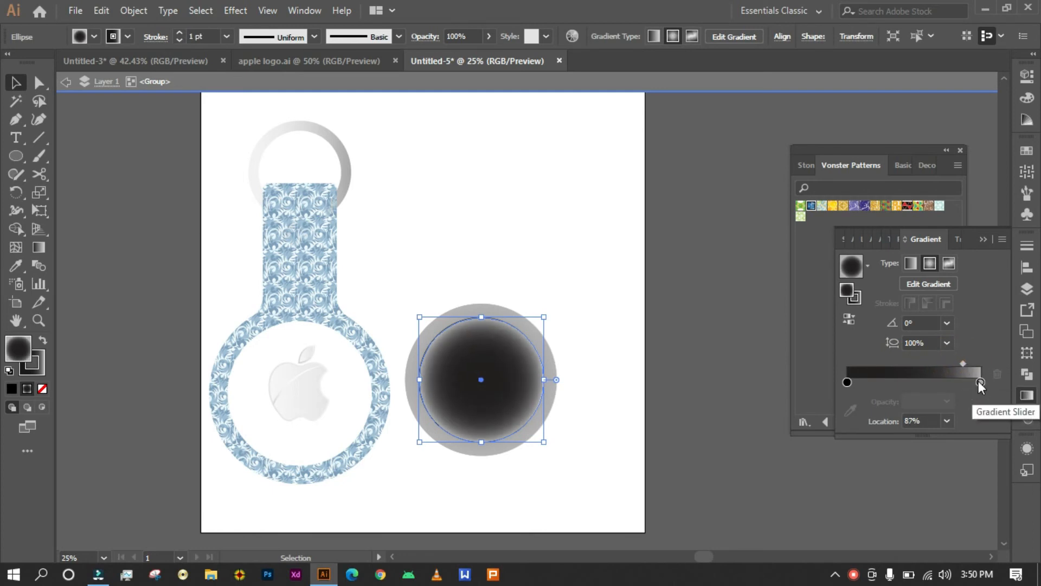
drag(962, 363, 888, 362)
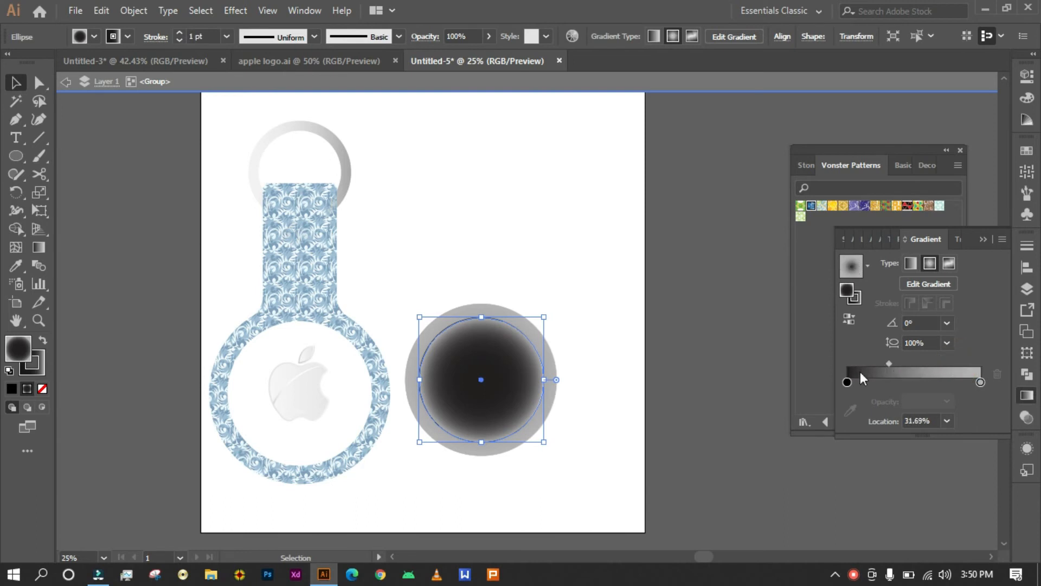
double_click(847, 383)
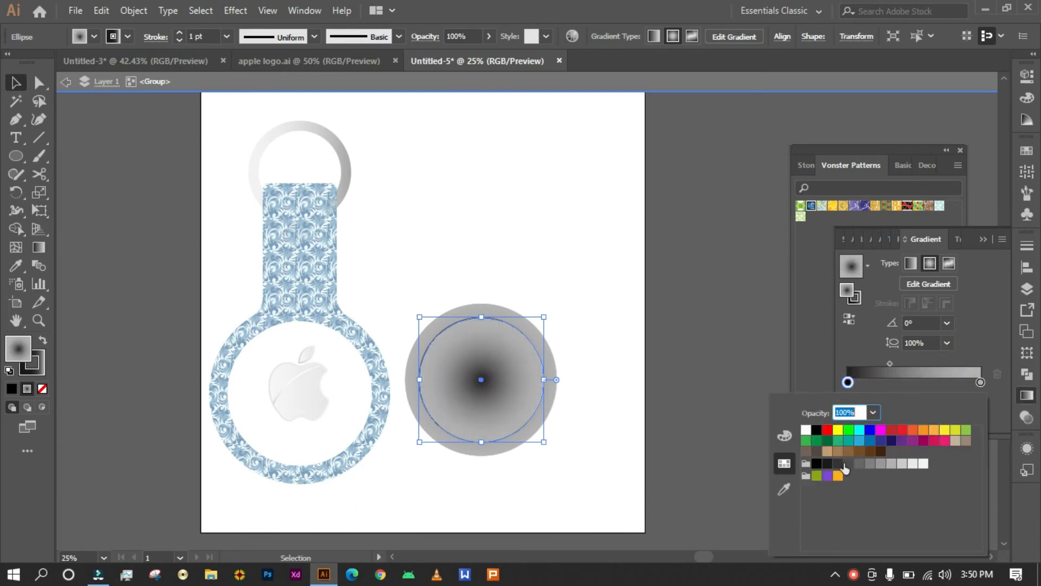
click(880, 464)
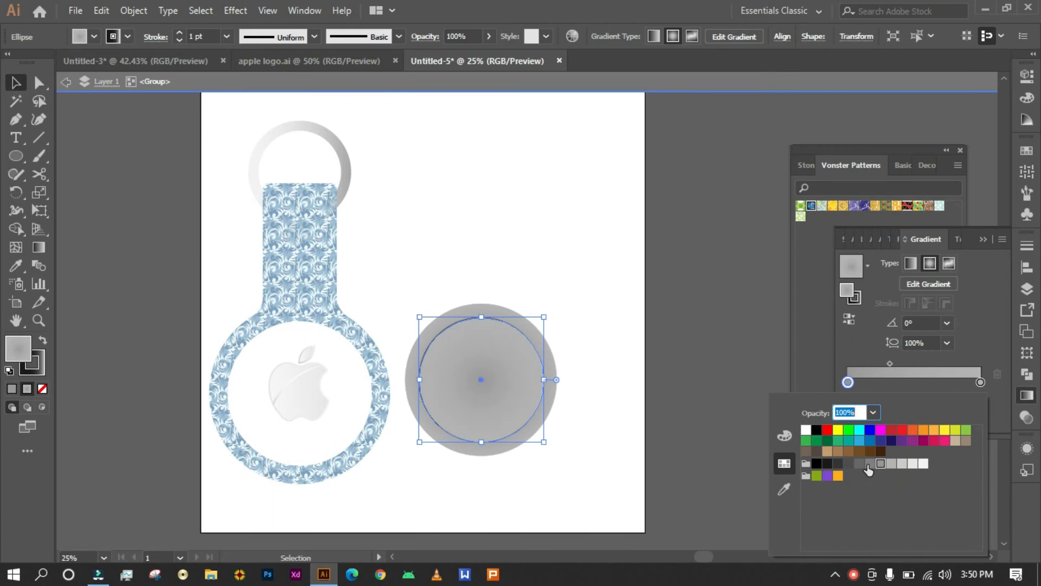
click(849, 464)
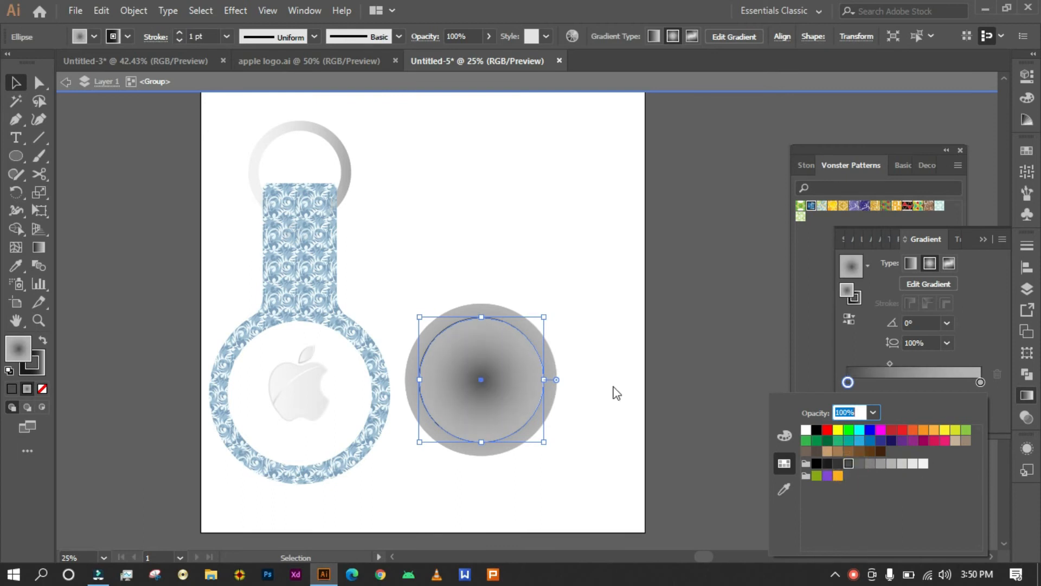
Step: Change the inner circle's fill to a linear gradient and remove its stroke
click(909, 265)
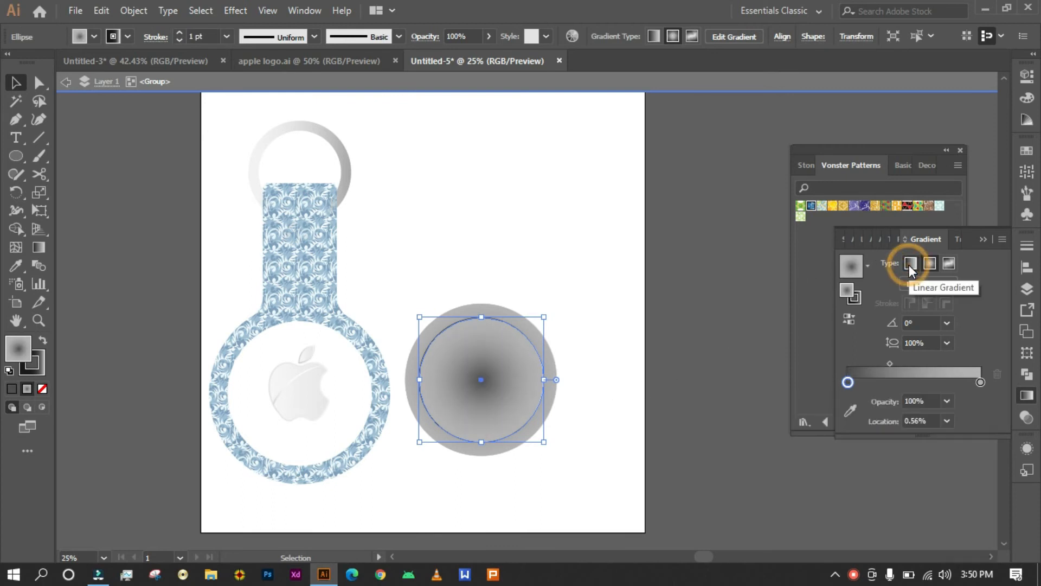
click(909, 265)
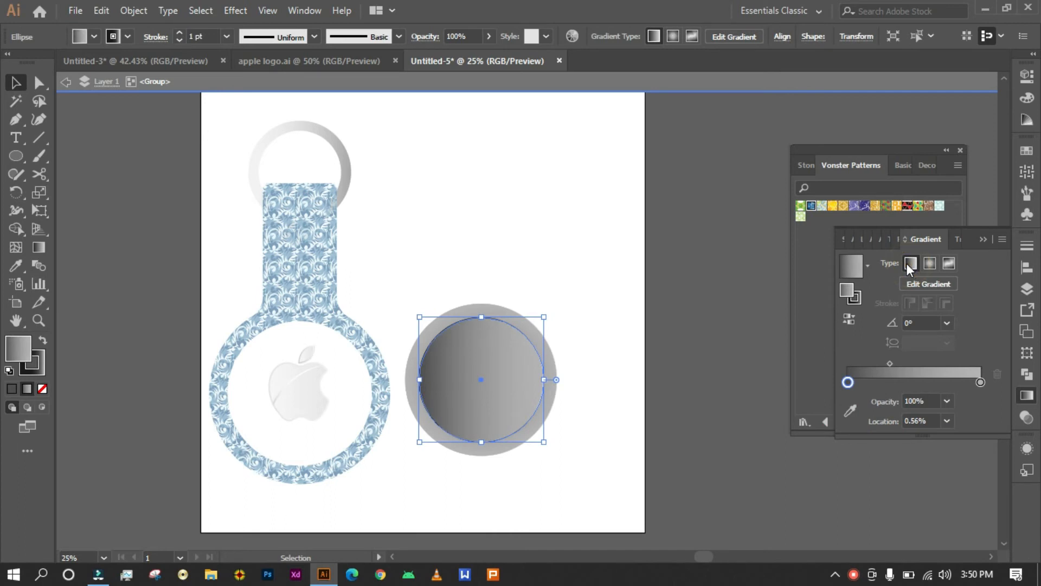
click(599, 414)
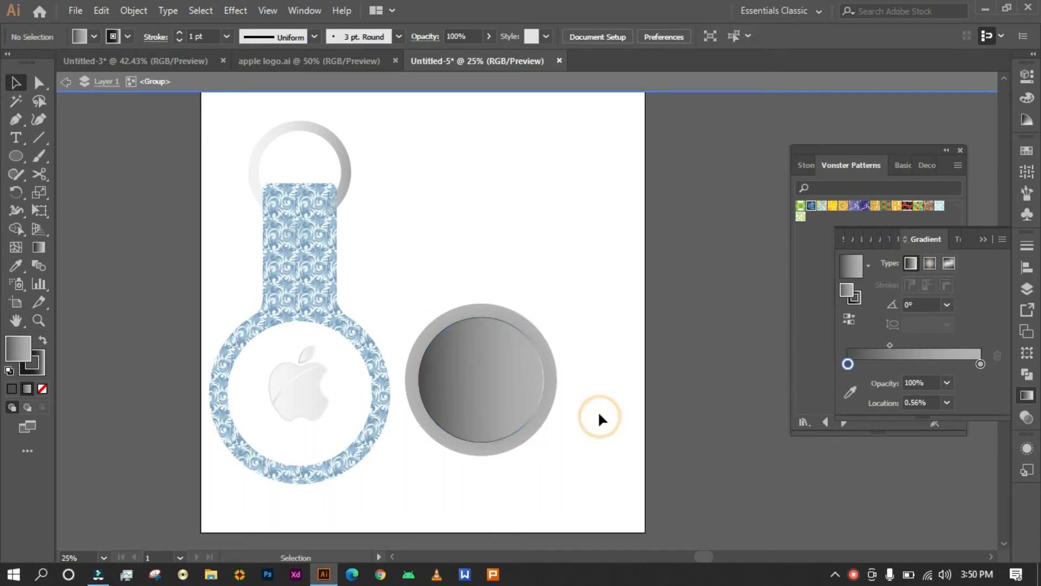
click(484, 384)
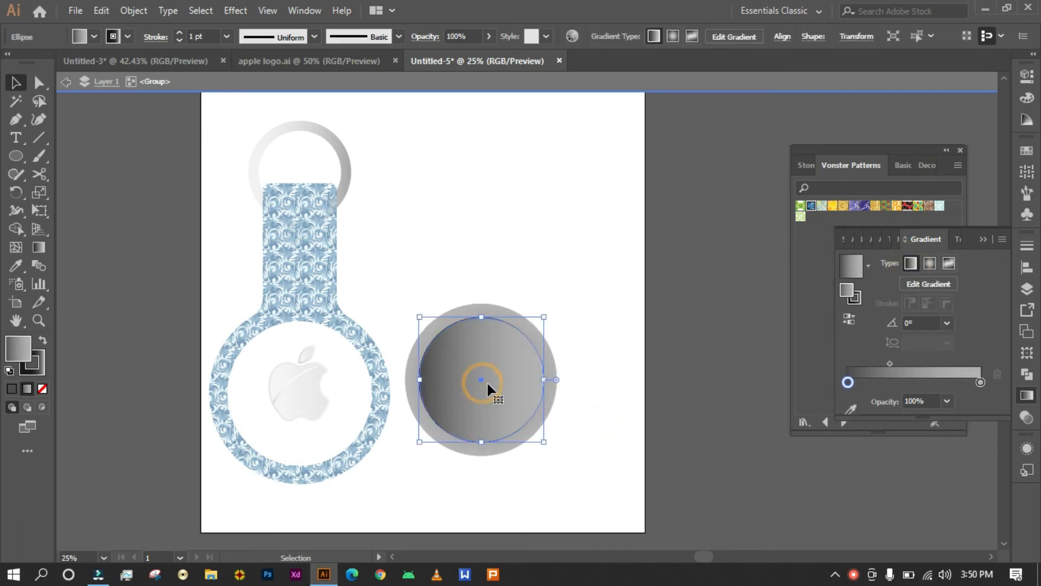
click(35, 369)
click(44, 386)
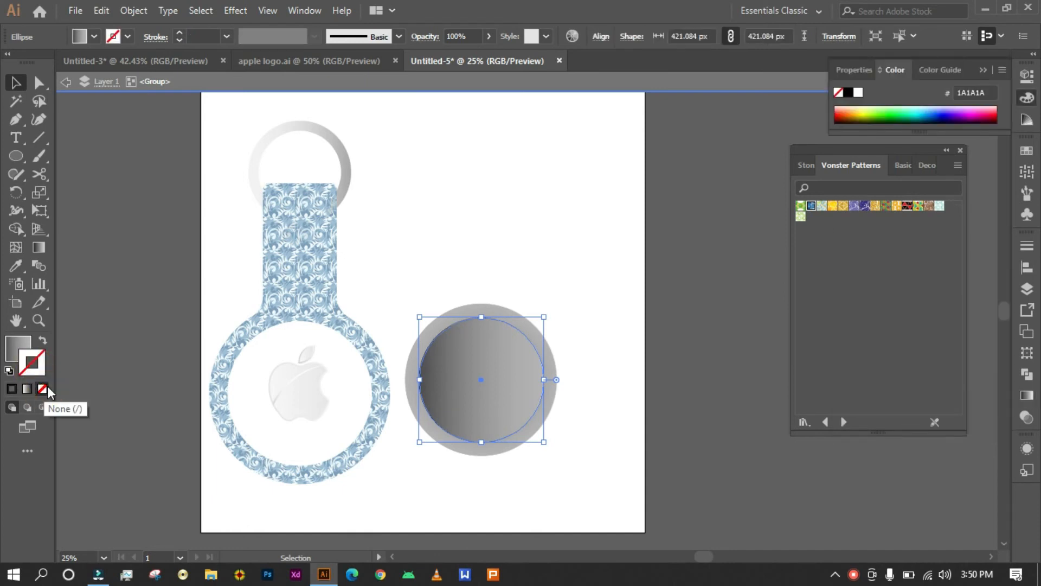
Step: Reverse the inner circle's linear fill gradient so the dark end falls on the right, and set its midpoint to 31.18%
click(18, 357)
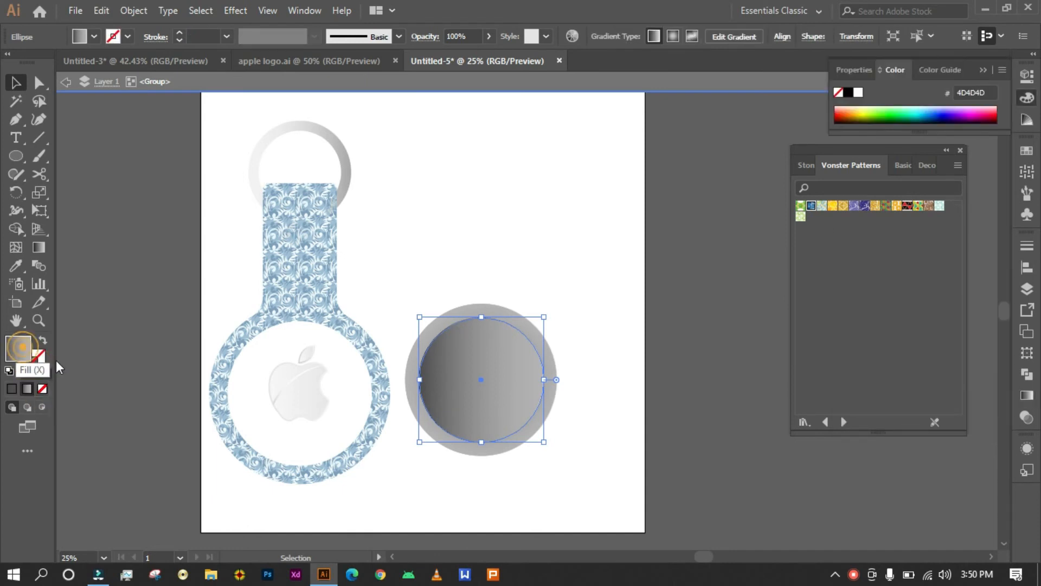
click(580, 494)
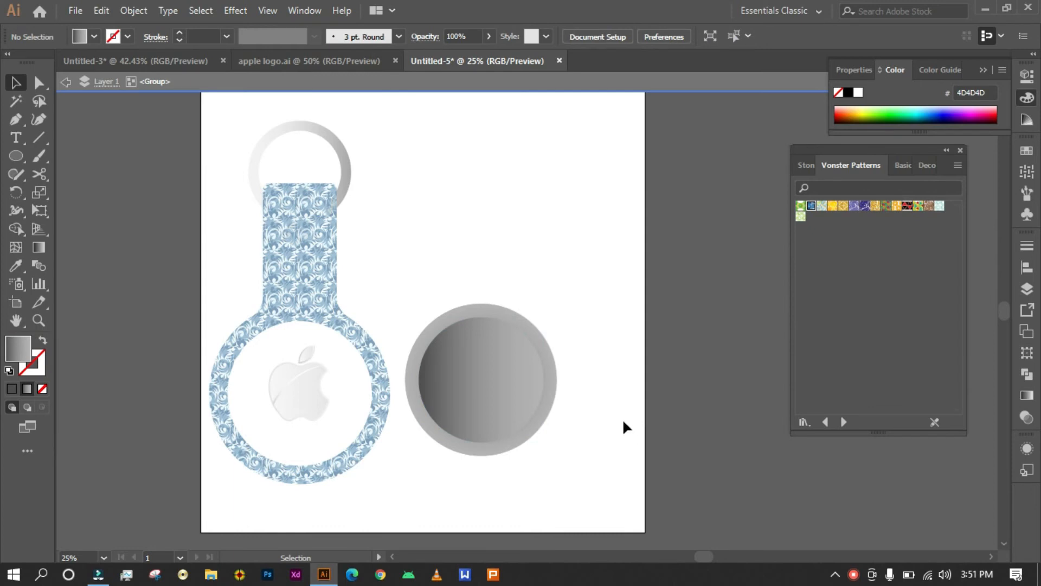
click(508, 371)
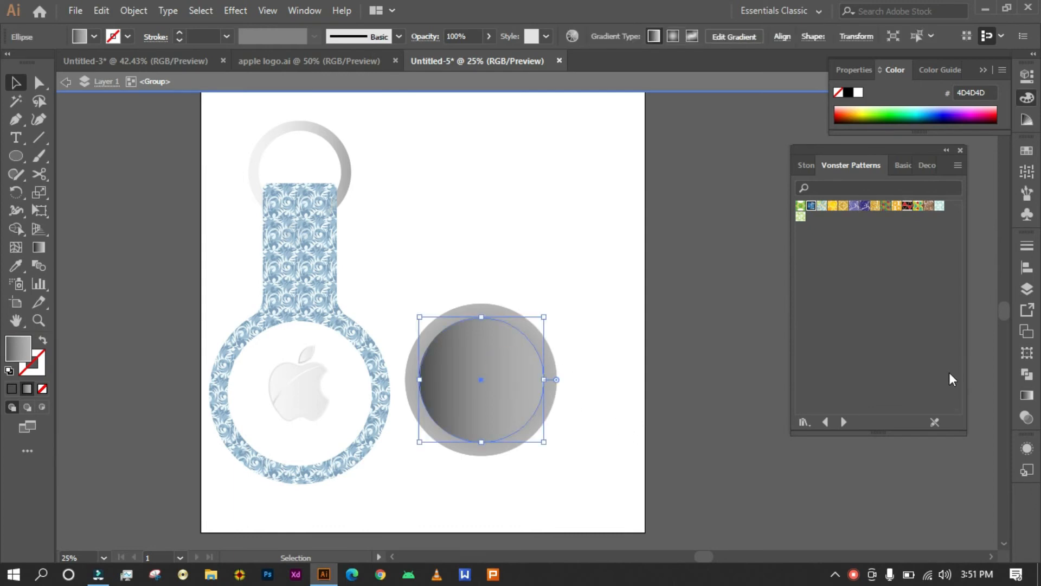
click(1027, 395)
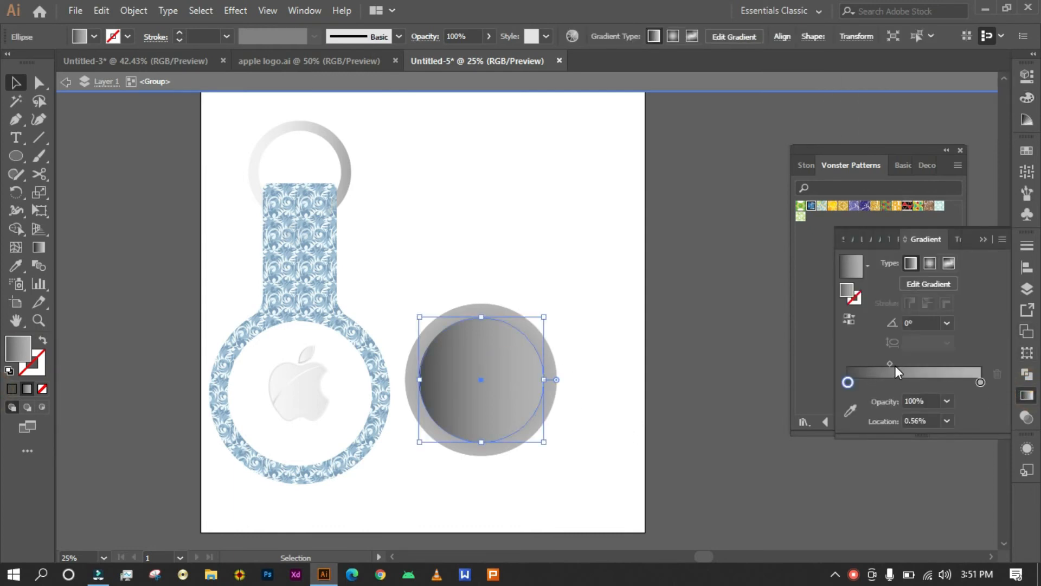
drag(891, 361, 929, 367)
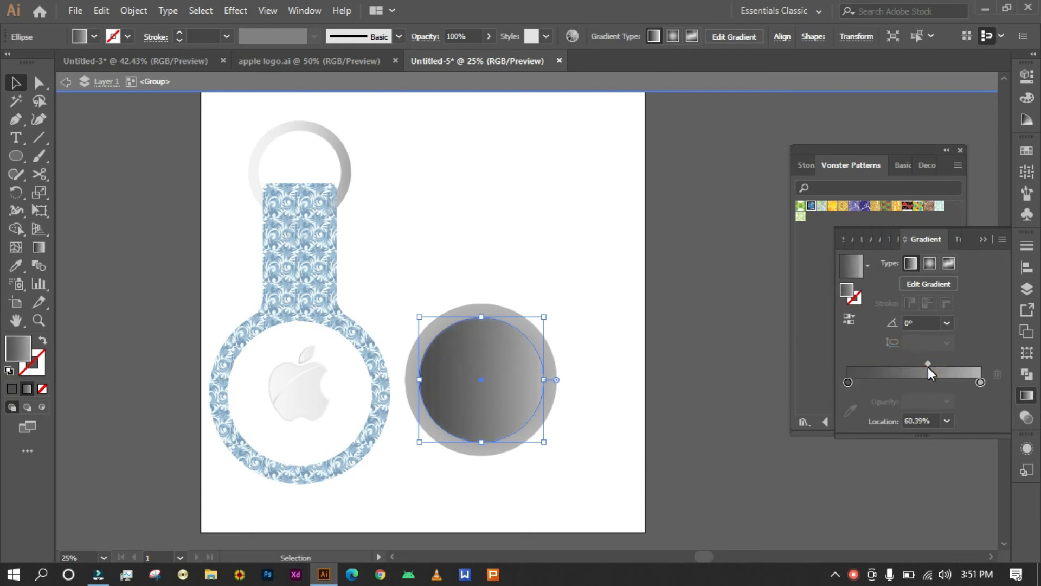
click(852, 318)
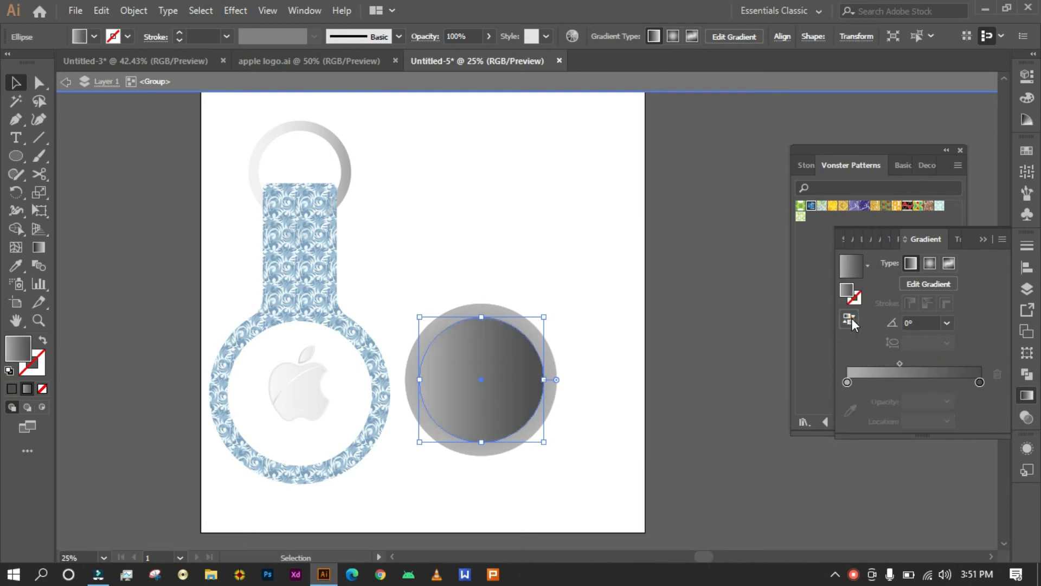
click(852, 317)
click(851, 318)
drag(898, 363, 888, 362)
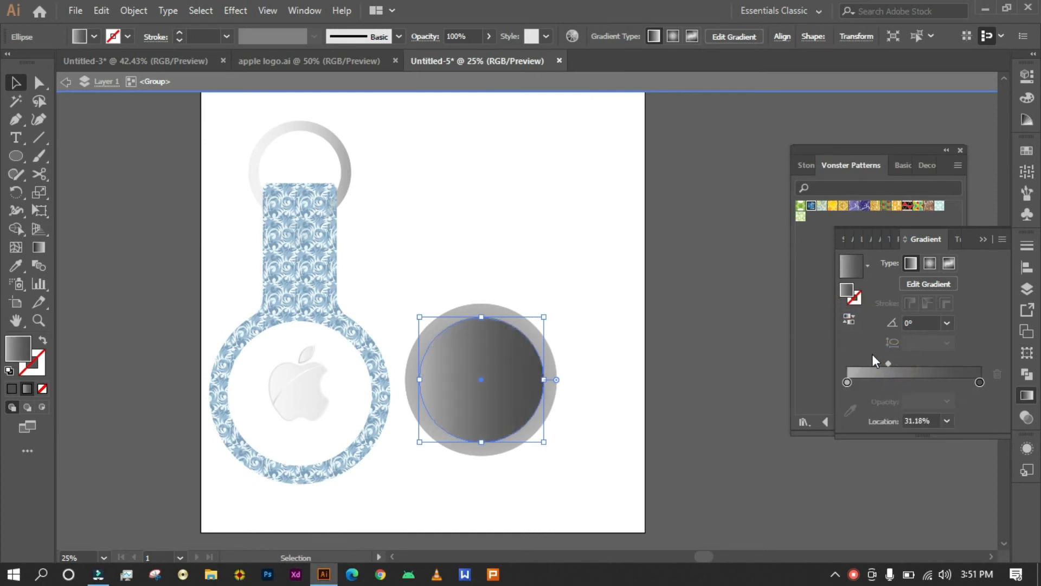
click(797, 364)
click(600, 413)
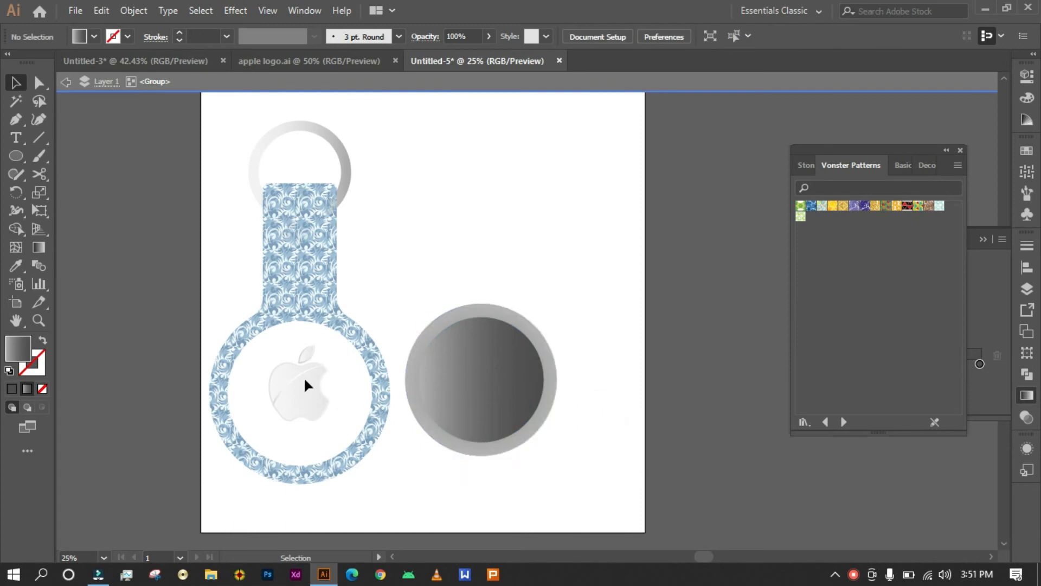
Step: Exit the tag group's isolation and move the Apple logo out of the holder onto the empty artboard area
drag(304, 385, 537, 265)
click(286, 385)
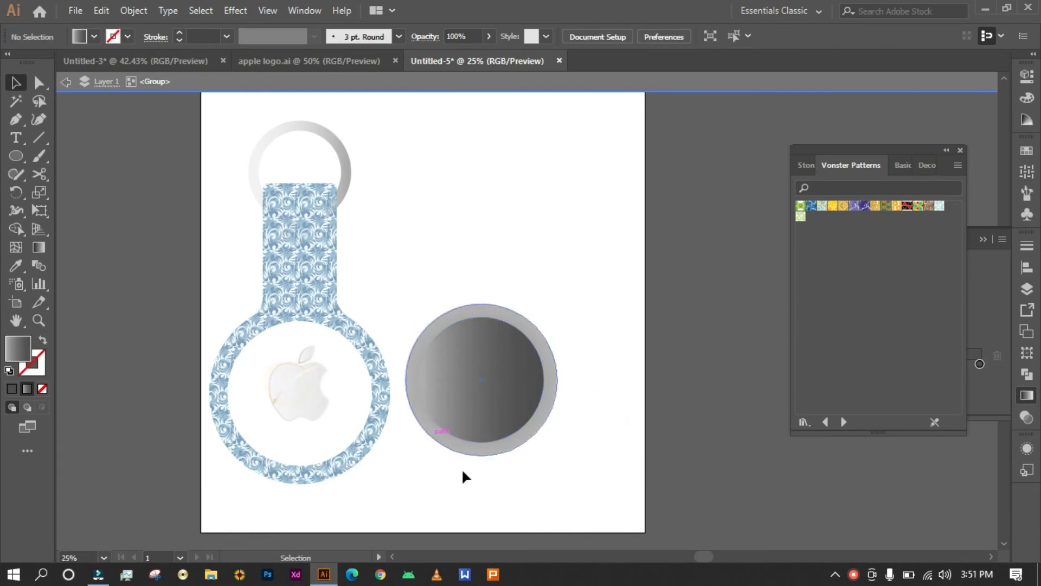
click(449, 478)
double_click(428, 473)
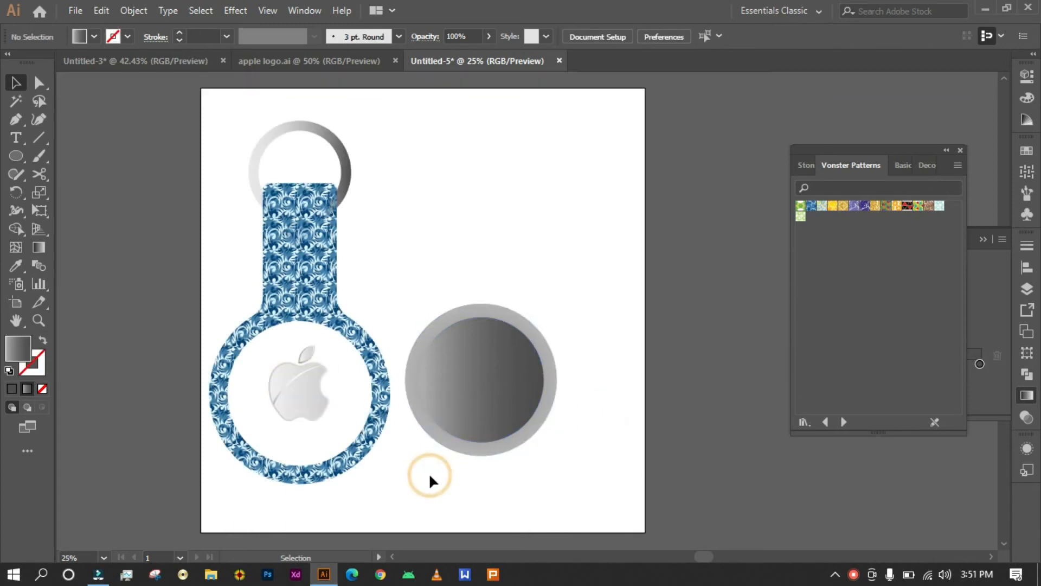
drag(308, 379, 577, 241)
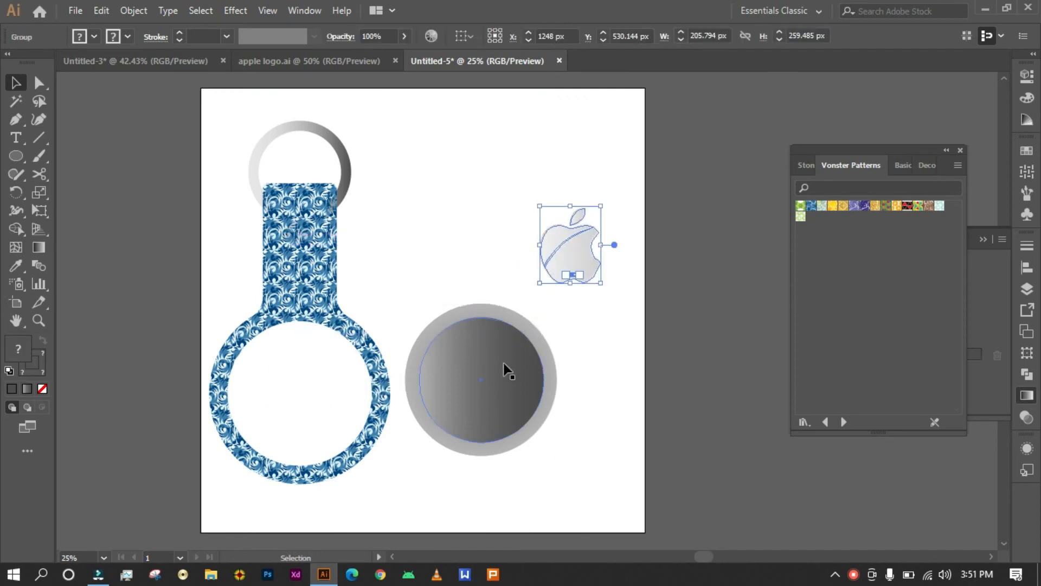
Step: Move the round tag group back into the holder's circular opening and bring the patterned holder to the front
drag(492, 367, 326, 378)
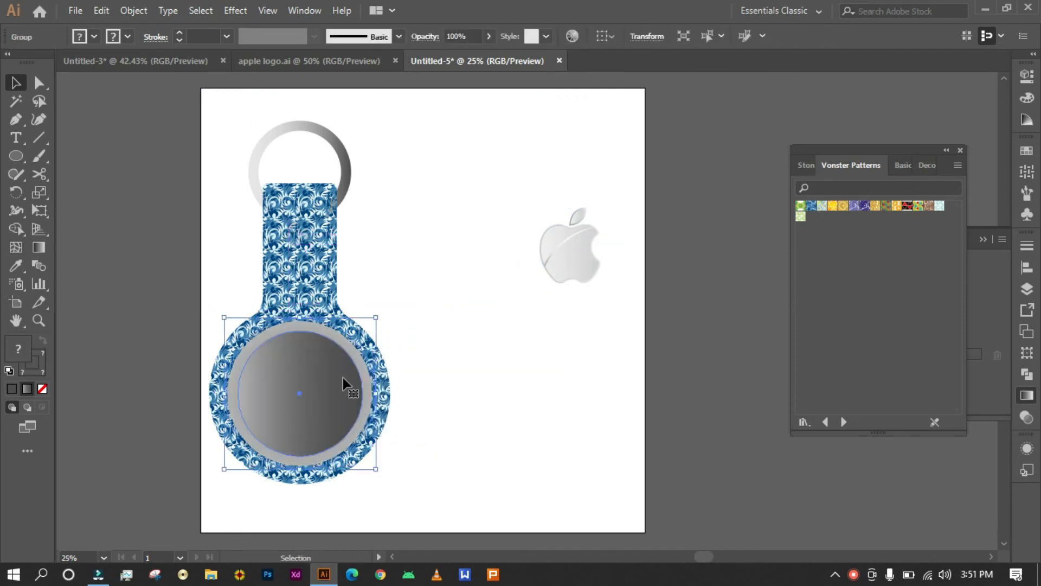
click(431, 428)
click(378, 415)
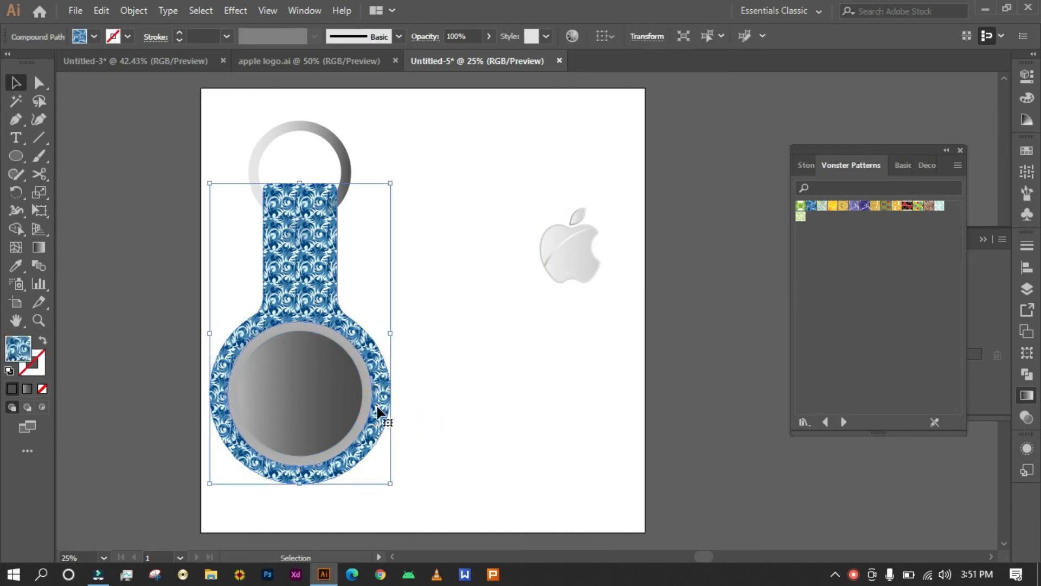
right_click(378, 413)
mouse_move(430, 328)
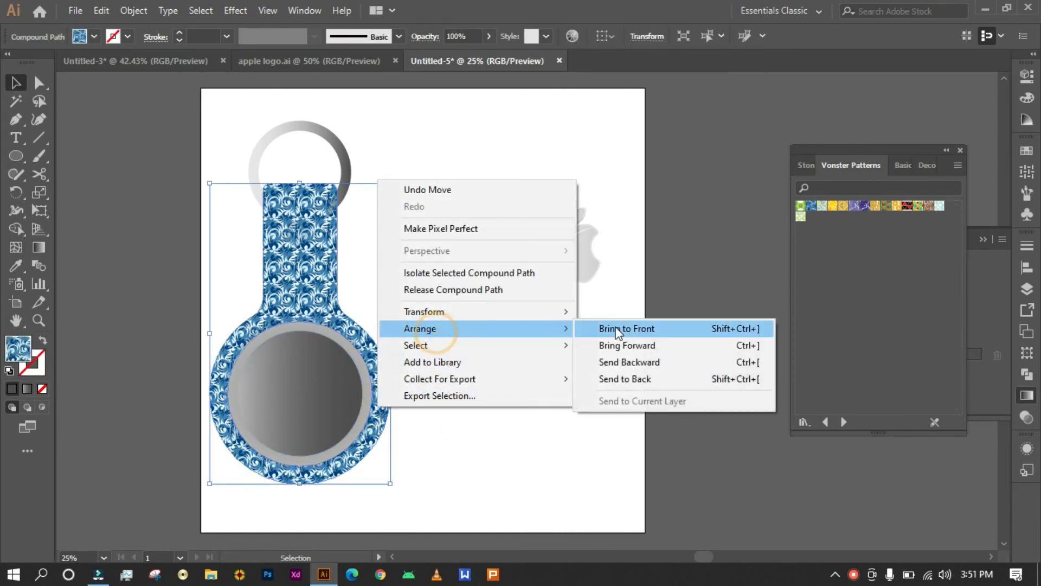
click(611, 328)
click(505, 415)
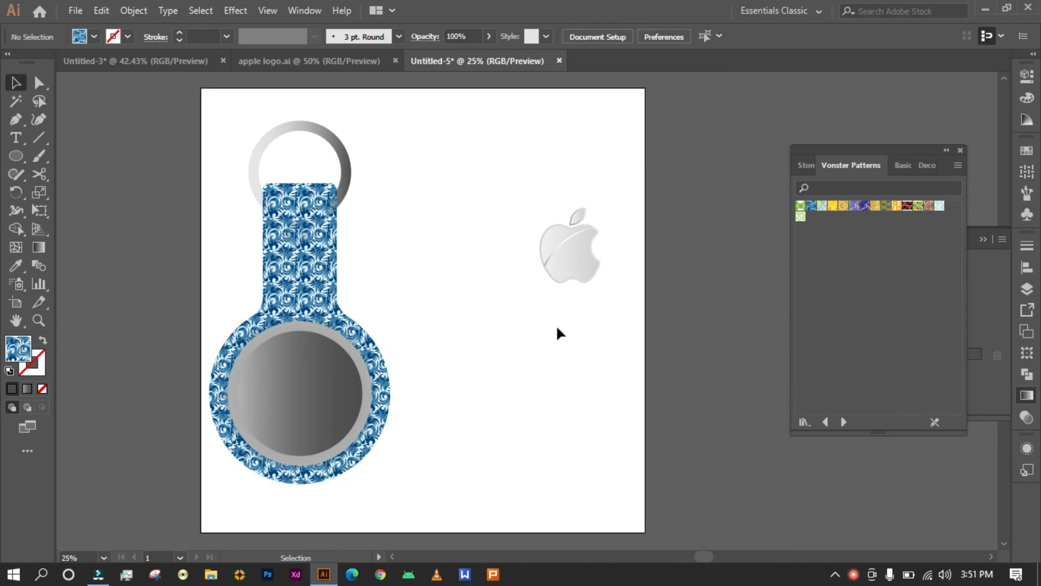
Step: Place the Apple logo on the centre of the tag's dark inner circle
drag(589, 259, 314, 406)
click(537, 379)
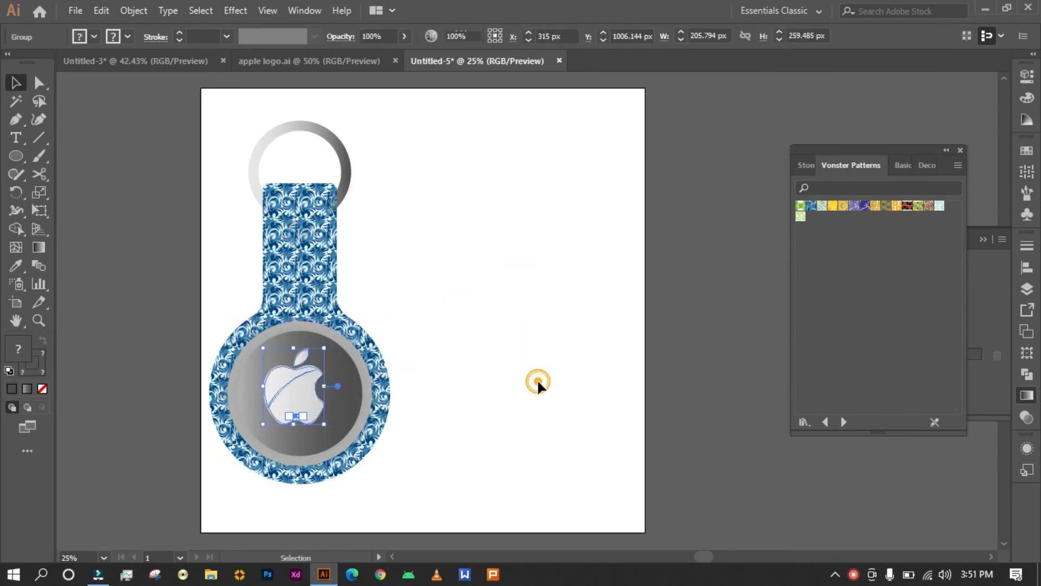
scroll(572, 377, down, 2)
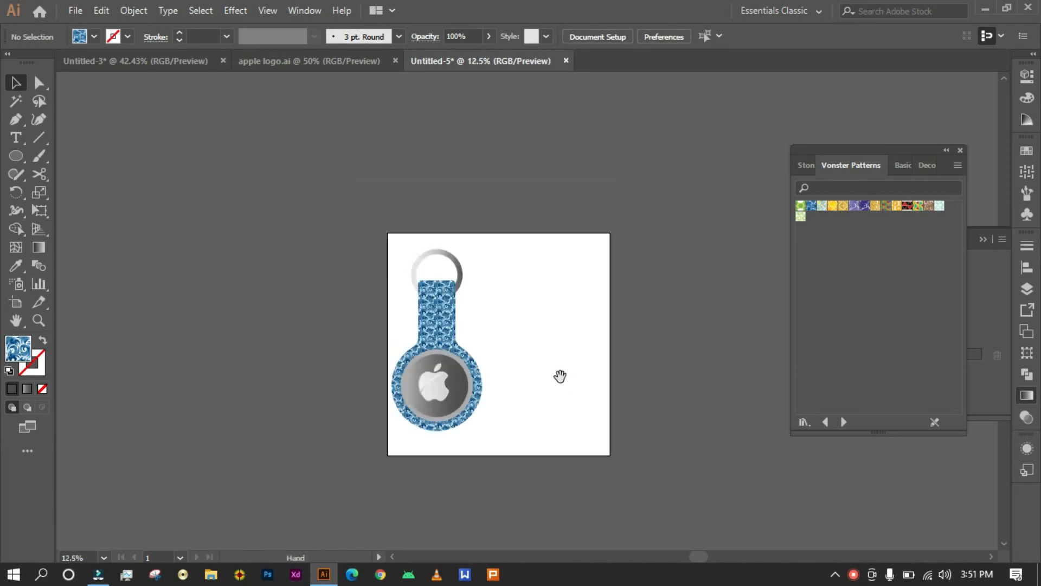
drag(551, 389, 504, 409)
scroll(509, 409, up, 1)
scroll(477, 405, up, 1)
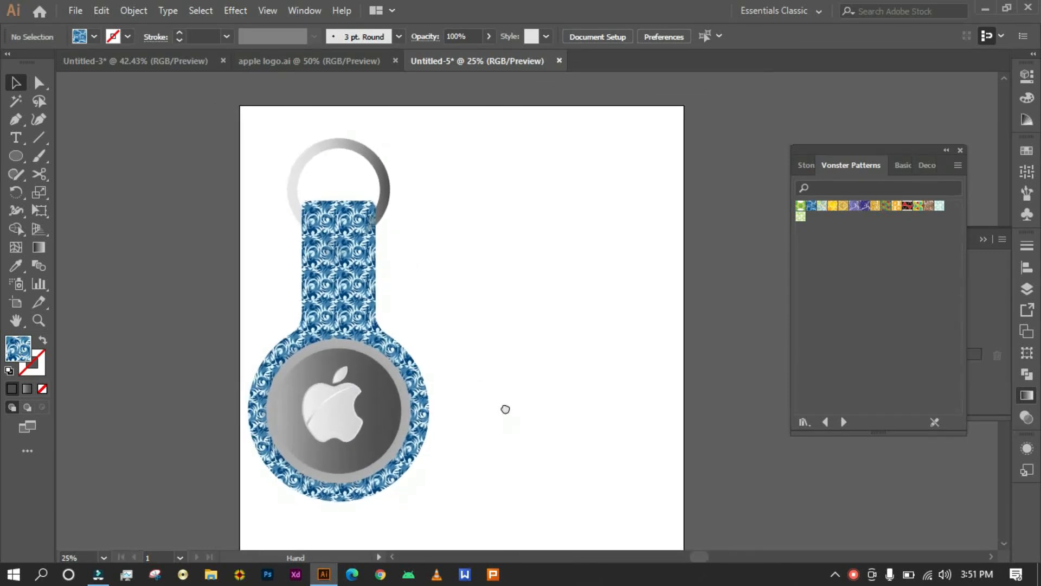
Step: Group the ring, patterned holder, tag discs and Apple logo into one object
drag(255, 135, 431, 477)
right_click(333, 294)
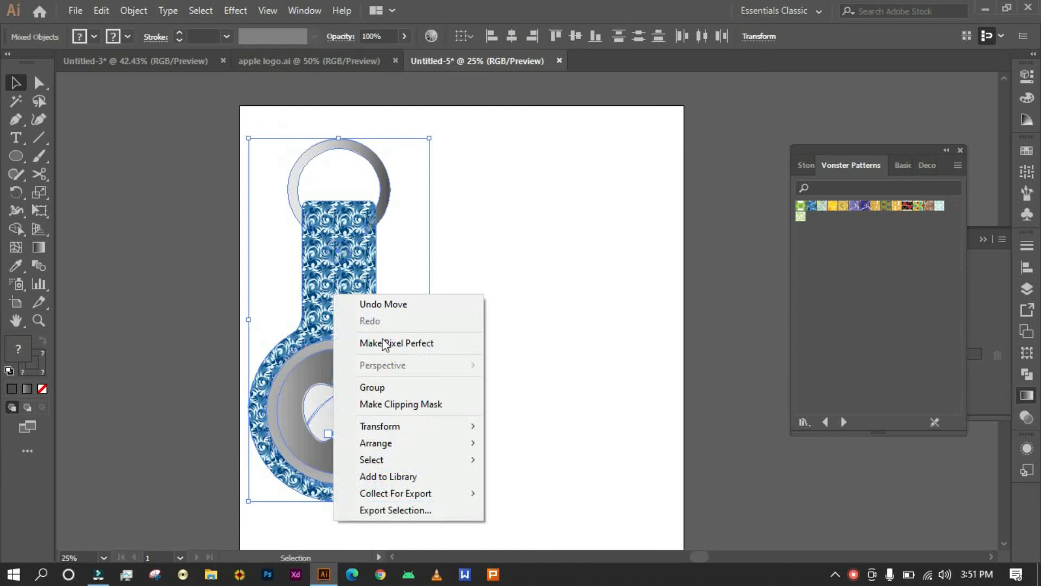
click(406, 386)
click(520, 356)
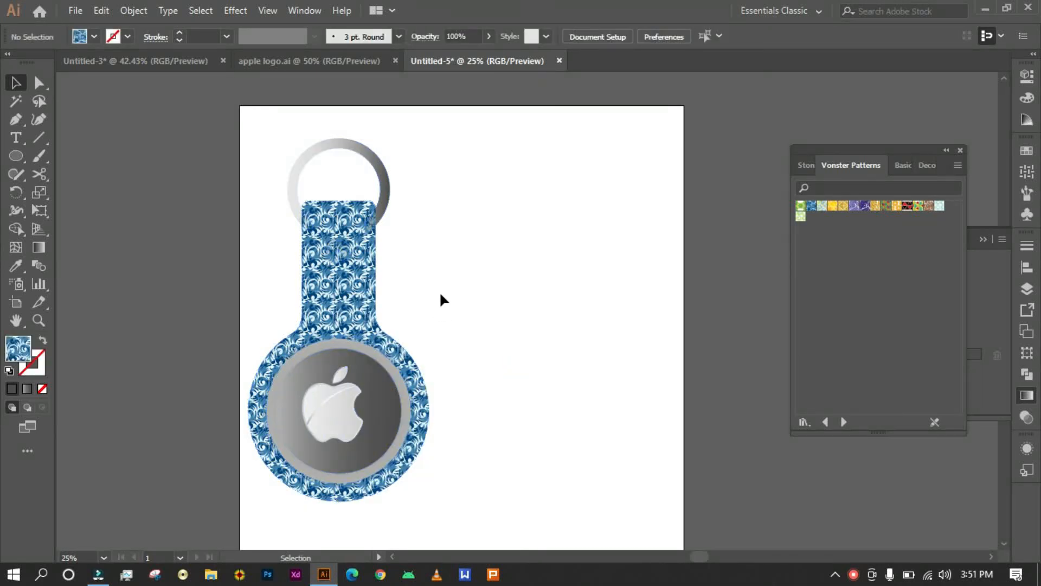
click(329, 60)
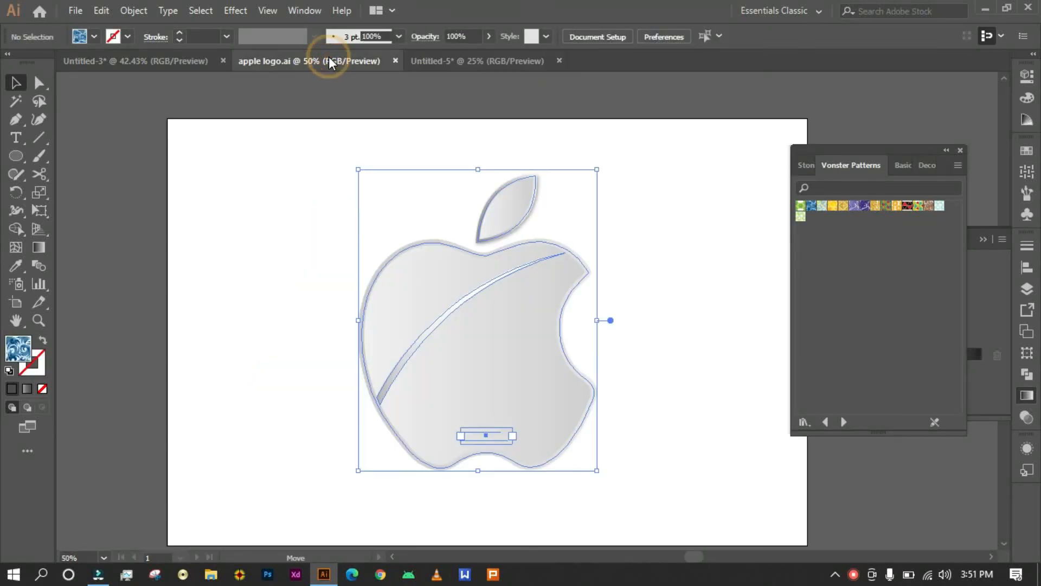
click(464, 63)
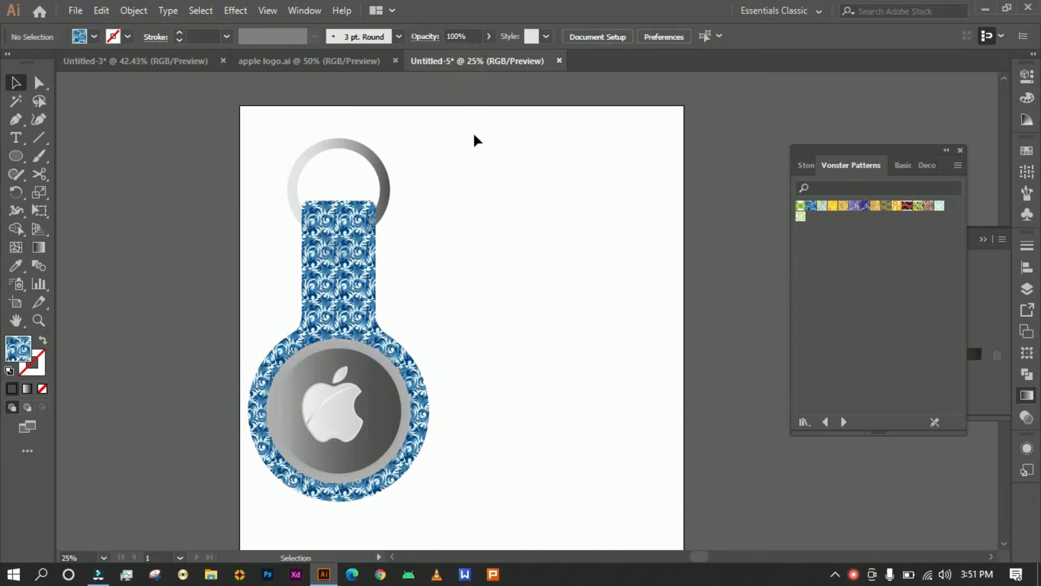
Step: Scale the key ring group down proportionally about its centre to about 277 by 556 px
click(352, 253)
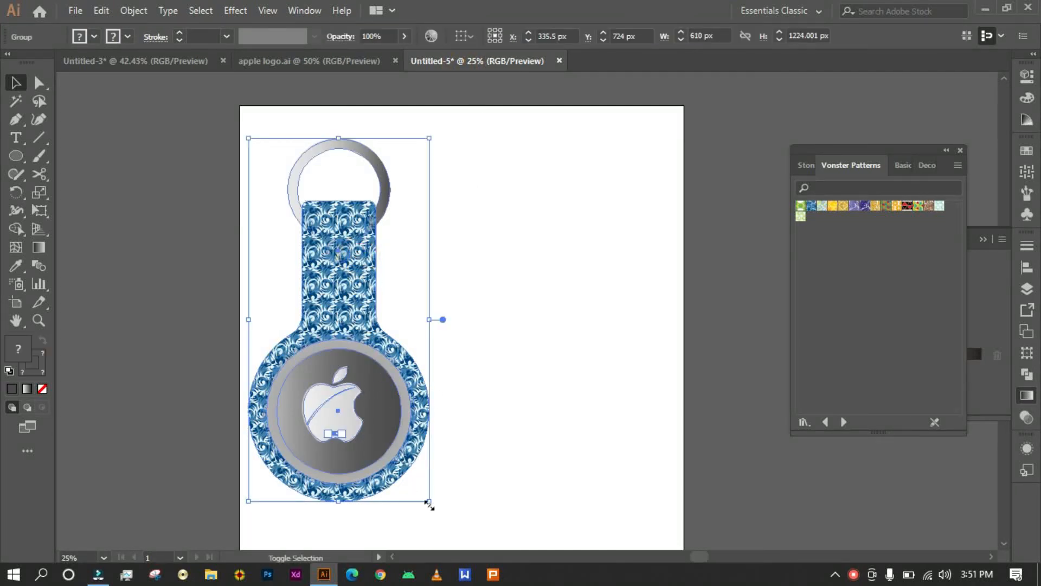
drag(429, 503, 380, 461)
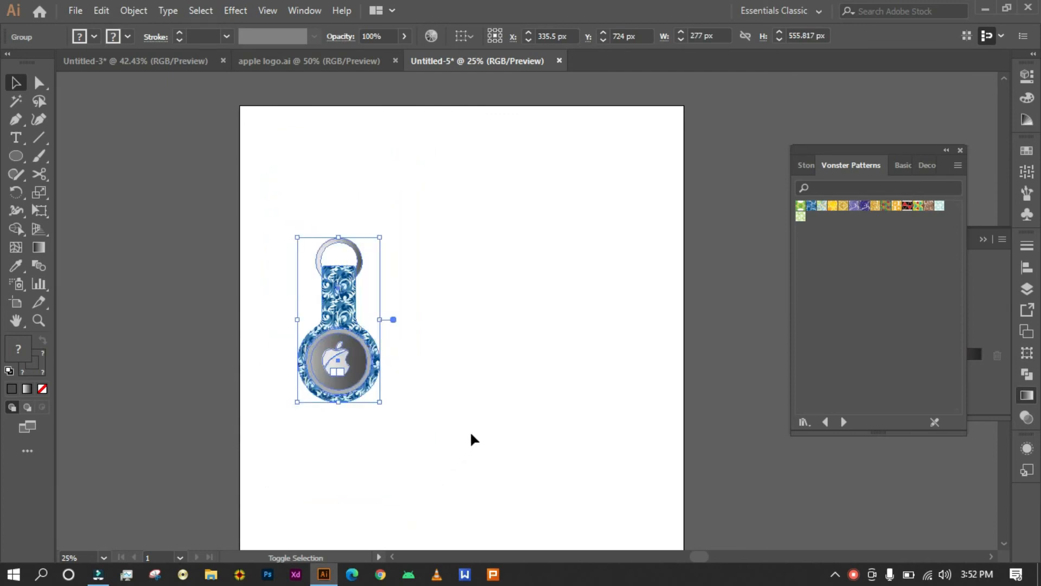
click(471, 437)
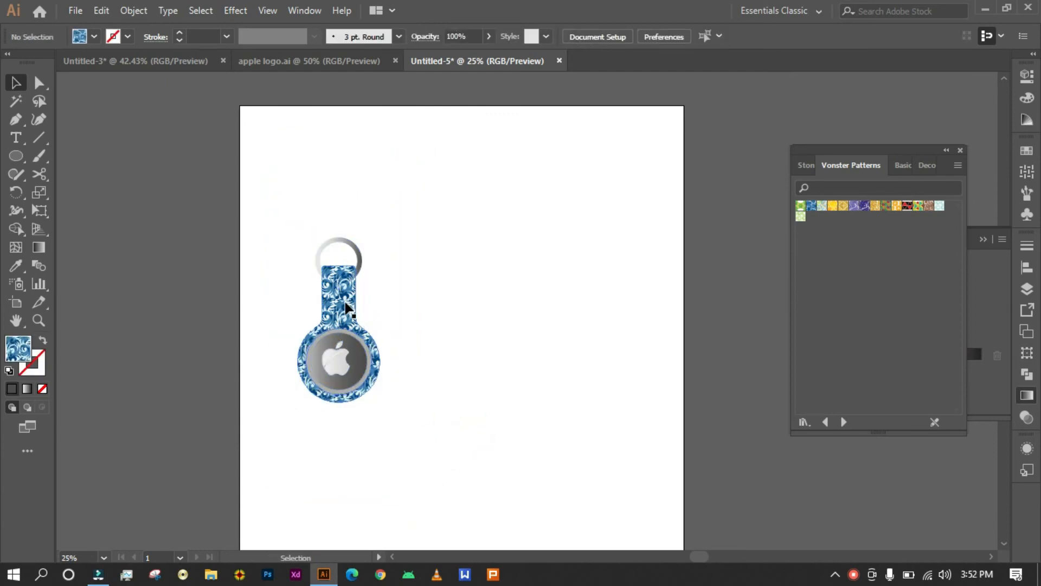
Step: Duplicate the key ring group three times to the right to form a row of four
drag(347, 308, 428, 315)
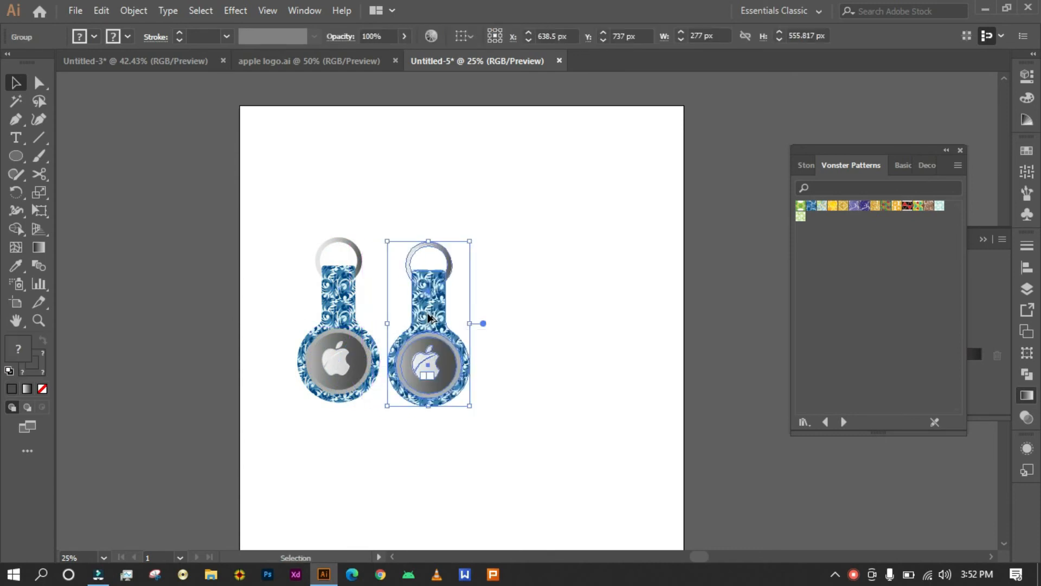
click(490, 320)
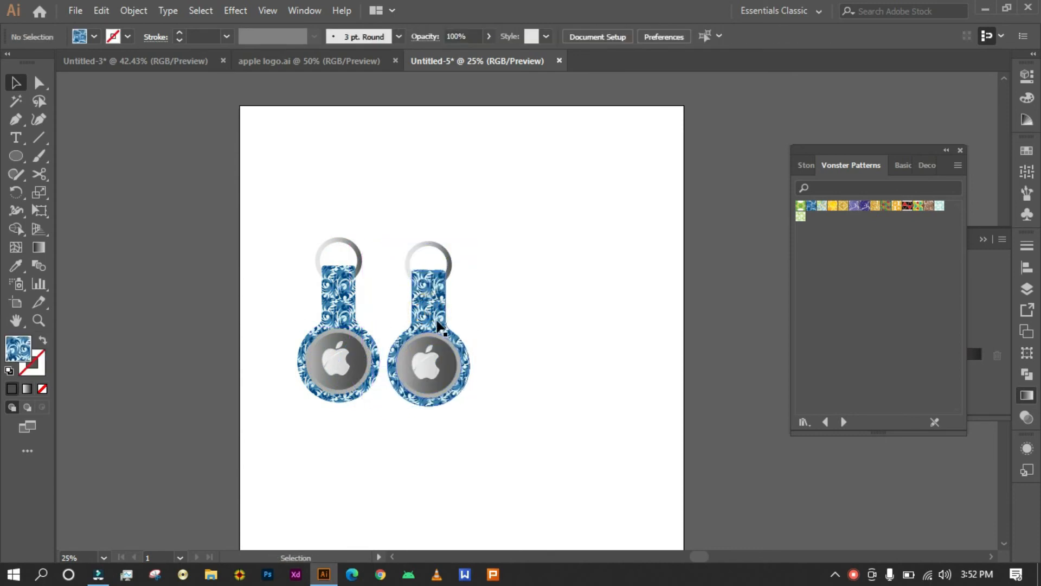
drag(439, 325, 634, 327)
click(313, 430)
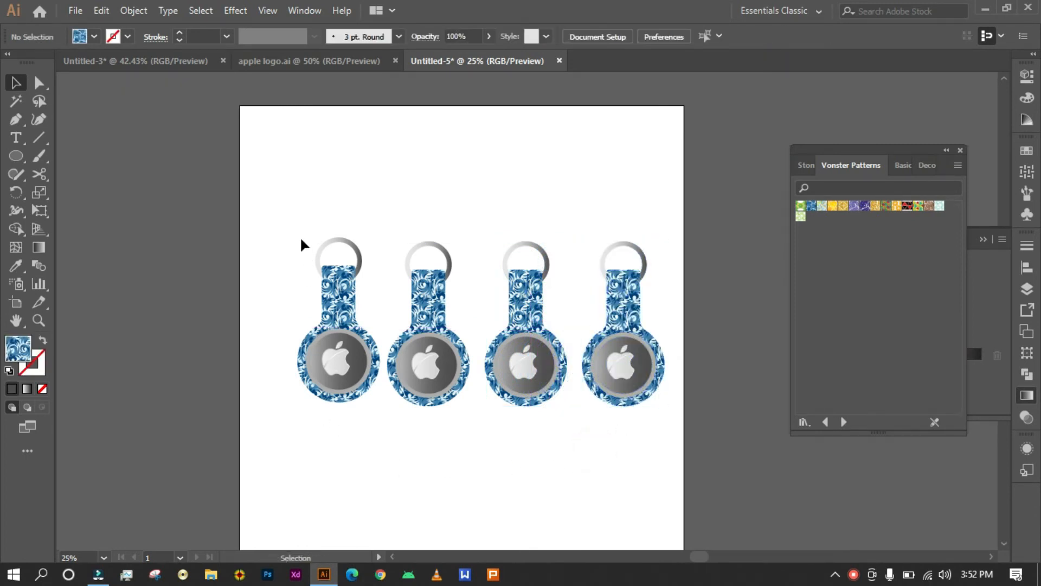
Step: Shift the row of four key rings slightly to the left and distribute their horizontal spacing evenly
drag(302, 239, 688, 451)
drag(549, 346, 524, 342)
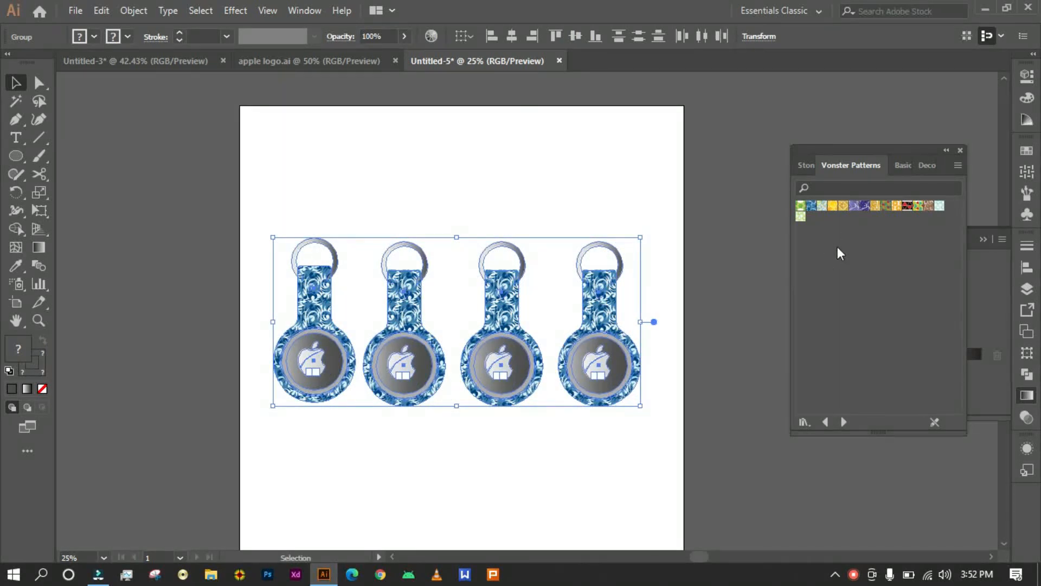
click(1026, 267)
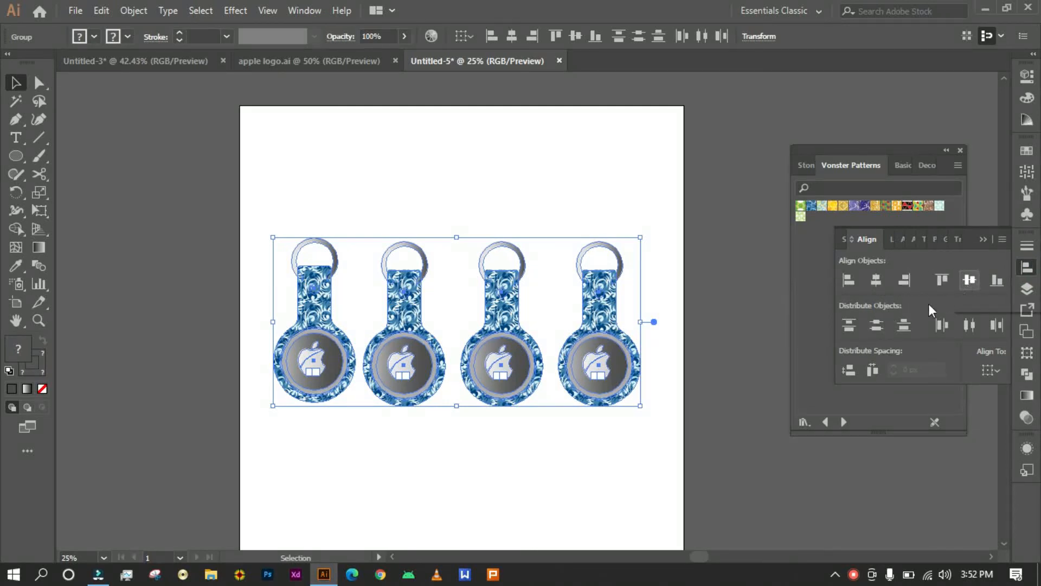
click(871, 369)
click(623, 425)
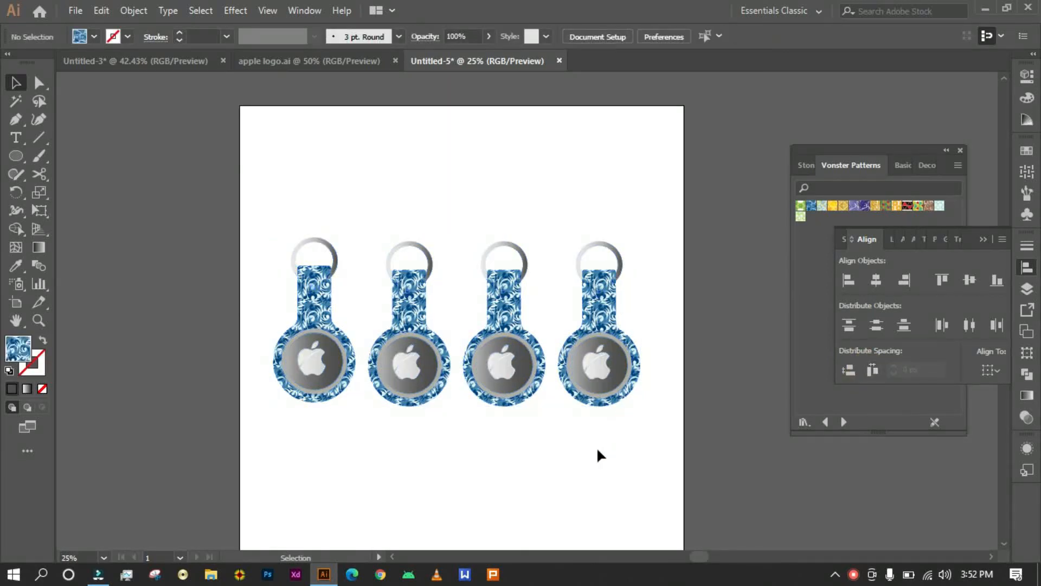
Step: Isolate the second key ring's group and select its patterned holder shape
scroll(407, 502, up, 1)
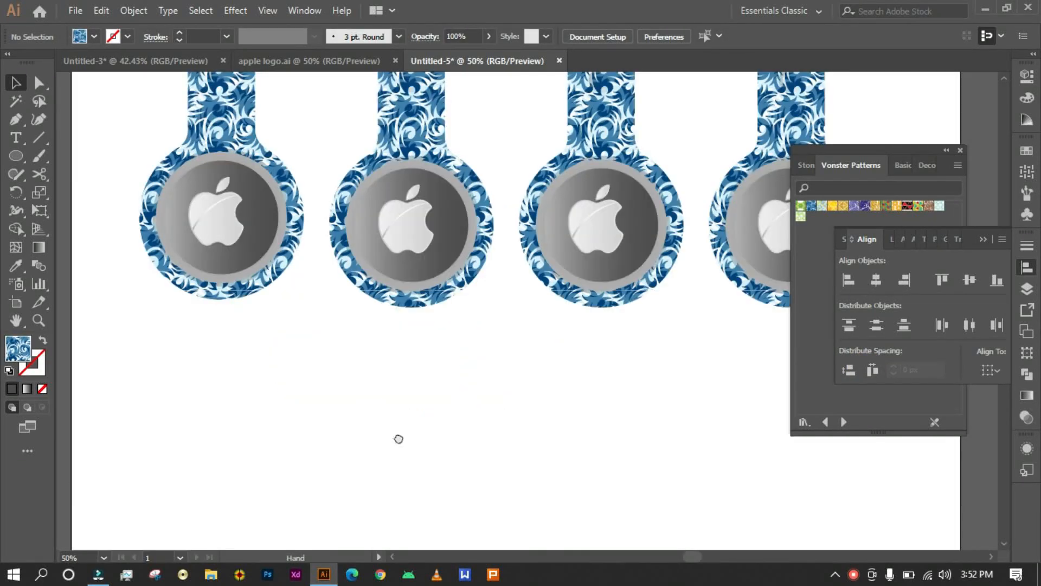
scroll(445, 461, up, 4)
click(426, 362)
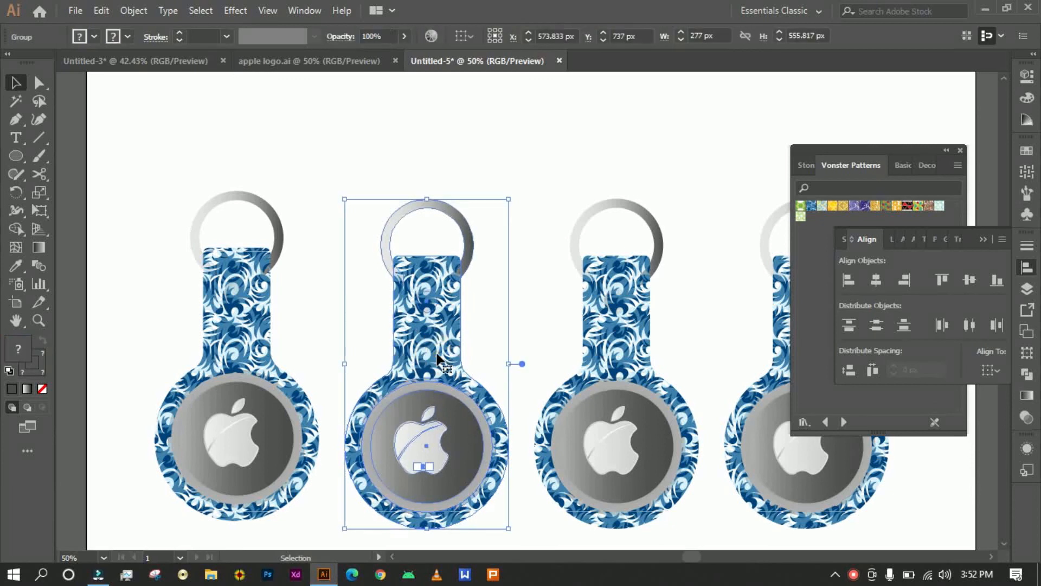
double_click(434, 354)
click(439, 358)
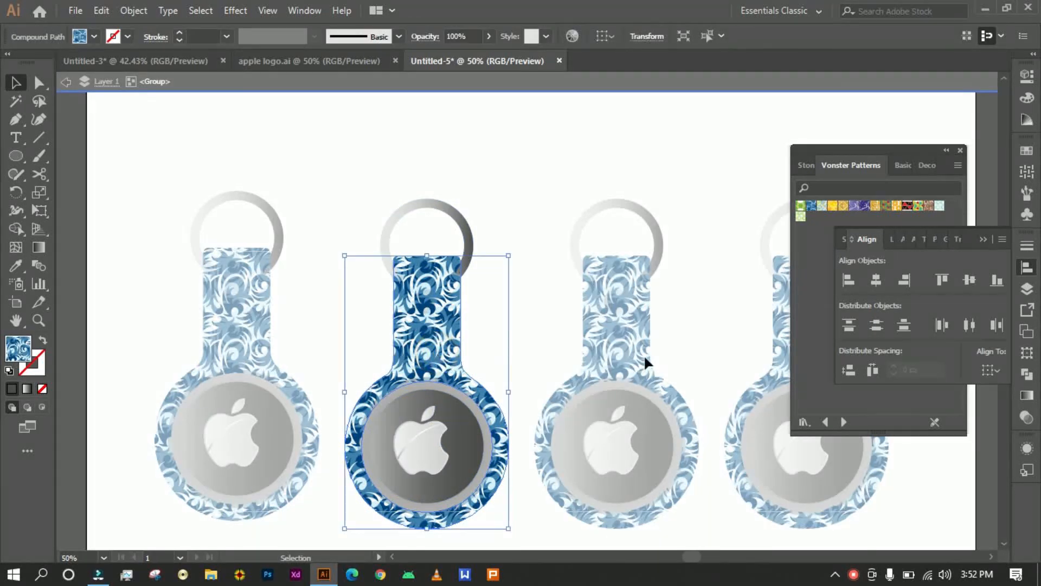
click(985, 240)
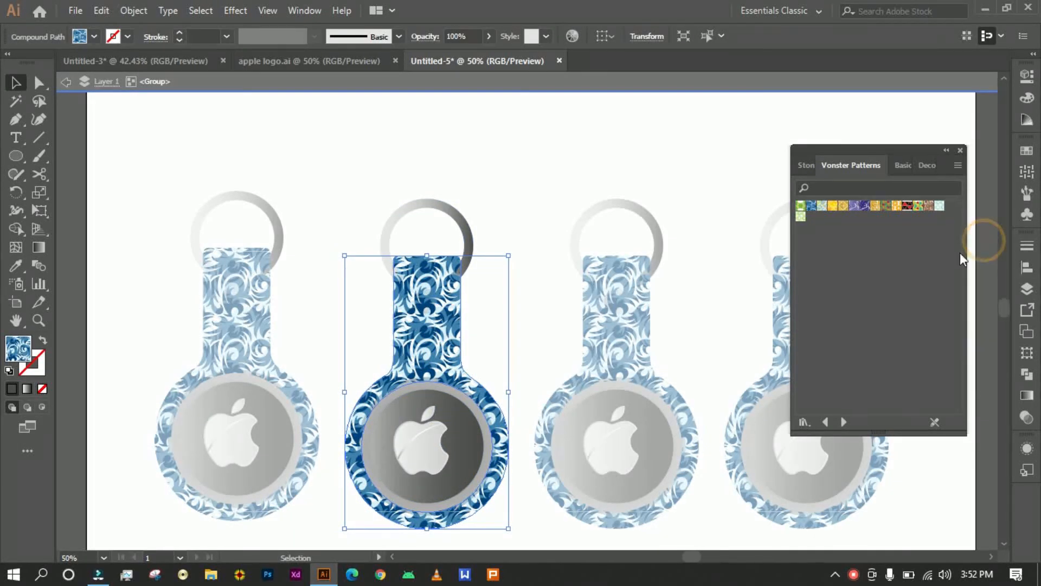
Step: Try several Vonster Patterns fills on the second key ring's holder, including Alyssa, Verdure and a red-and-black triangle pattern
click(844, 205)
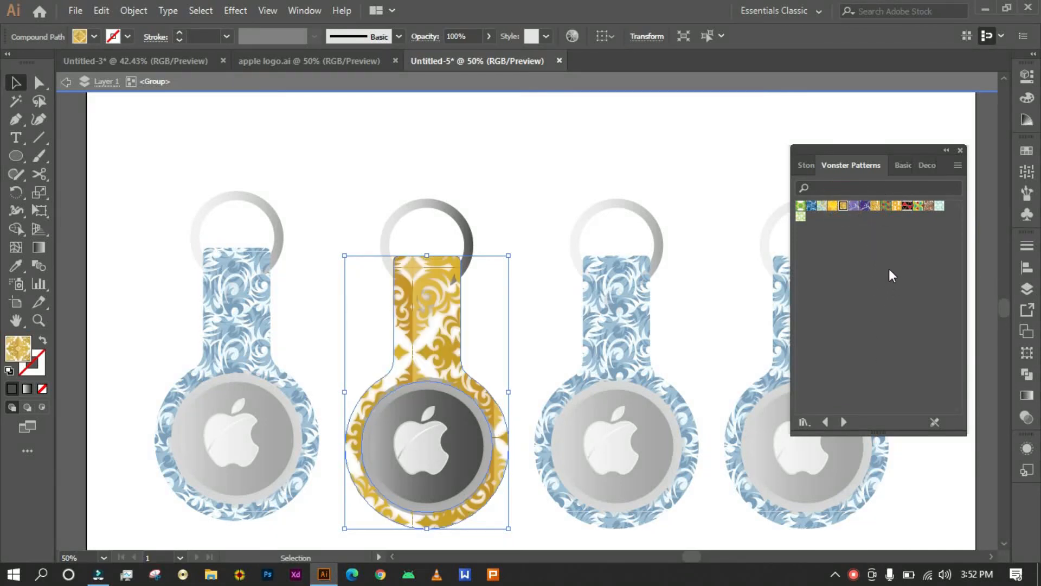
drag(882, 159, 853, 237)
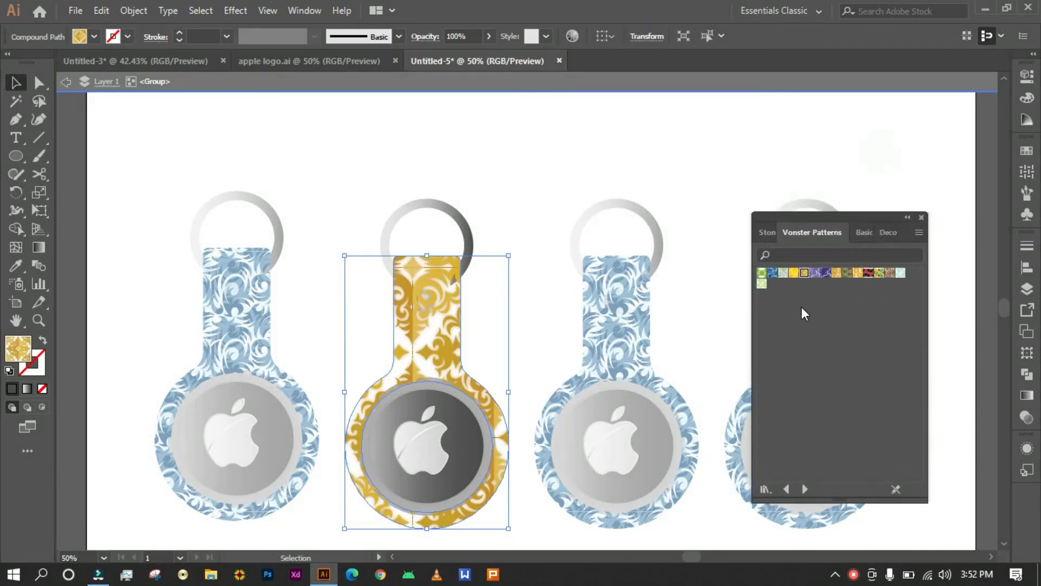
click(772, 273)
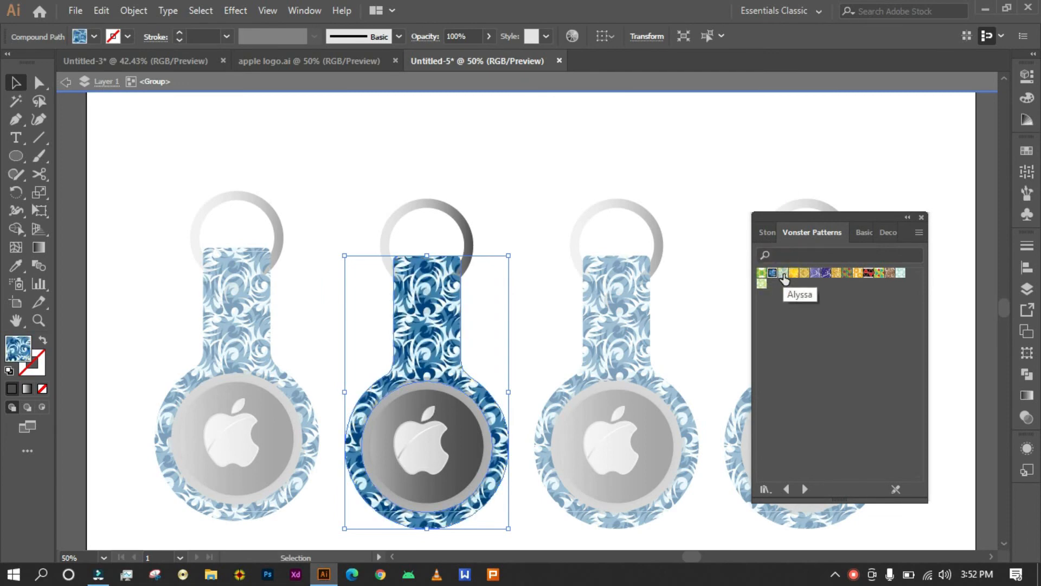
click(784, 272)
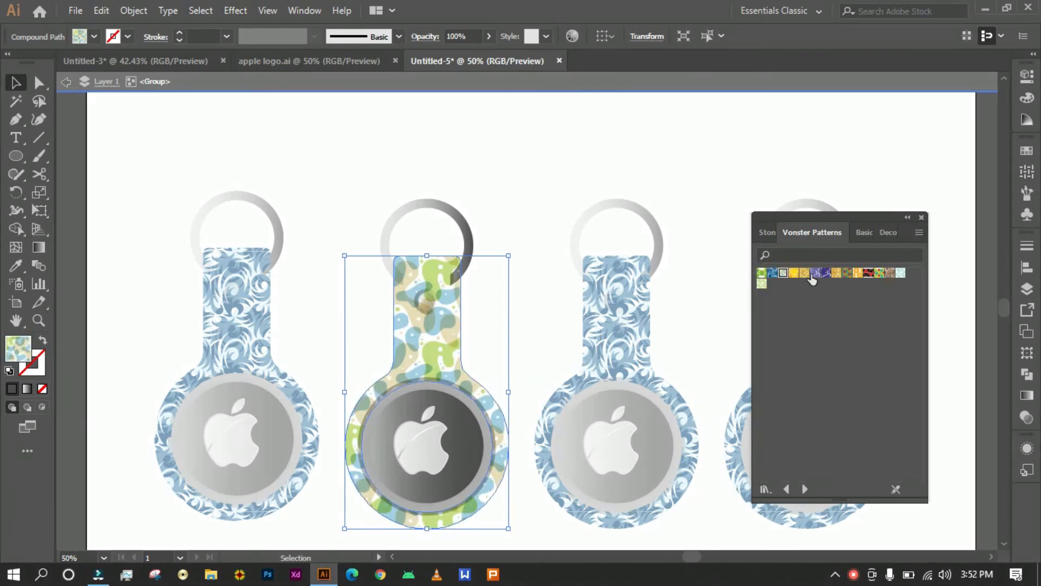
click(837, 273)
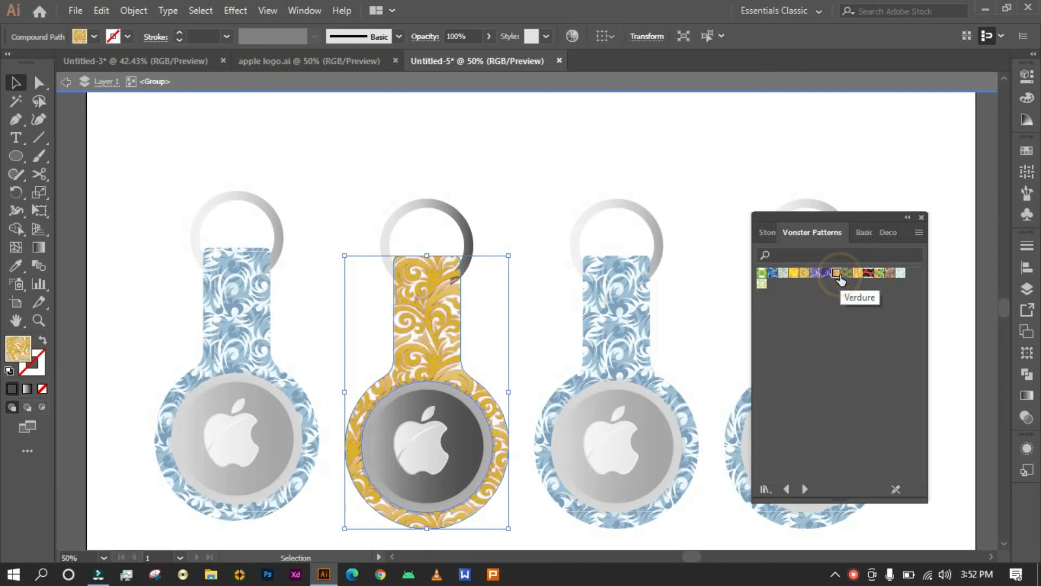
click(868, 273)
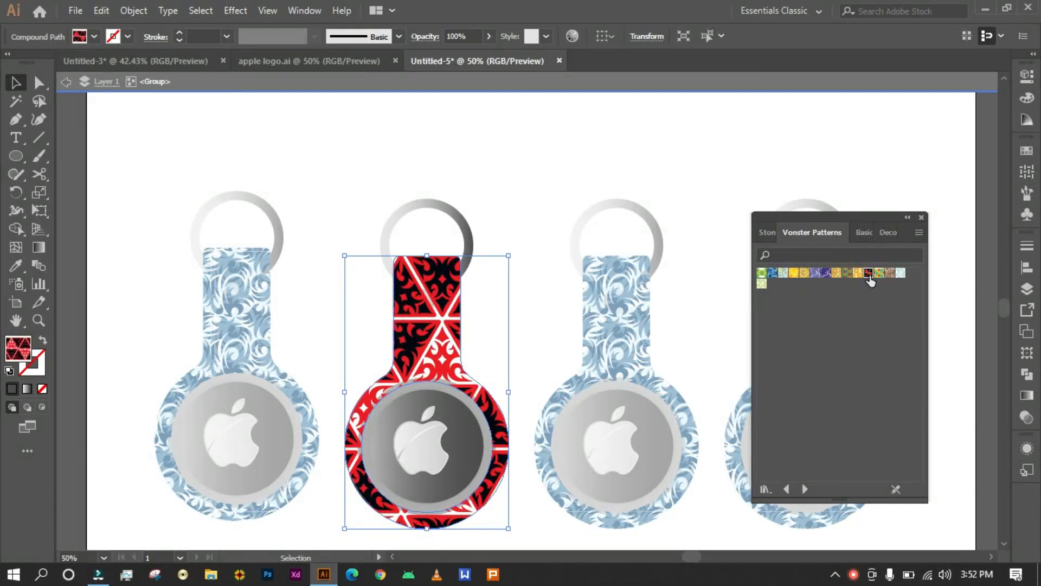
Step: Load the Decorative Legacy pattern library and fill the second key ring's holder with the dark red plaid pattern
click(764, 489)
mouse_move(826, 318)
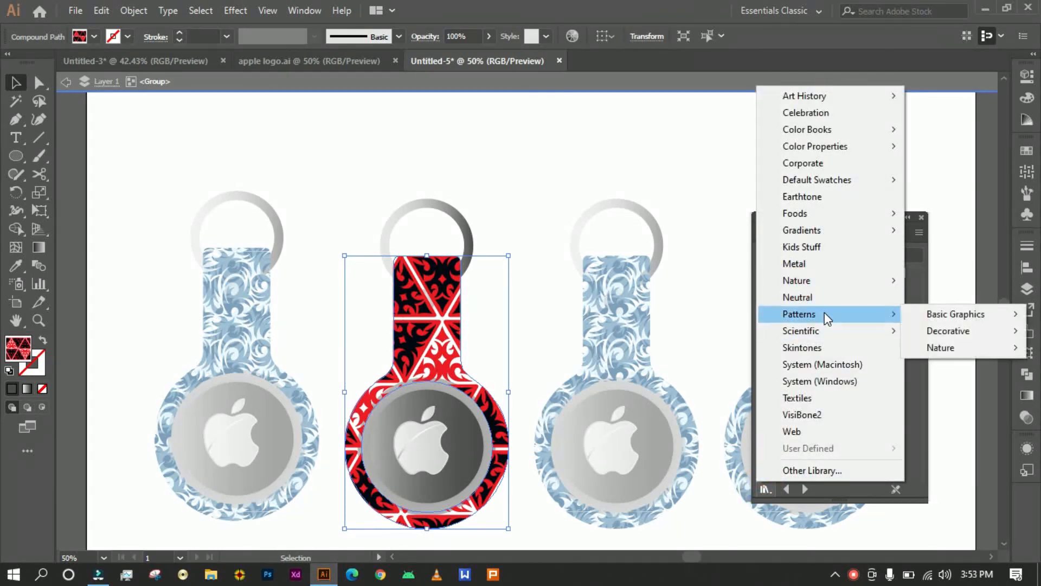
mouse_move(955, 329)
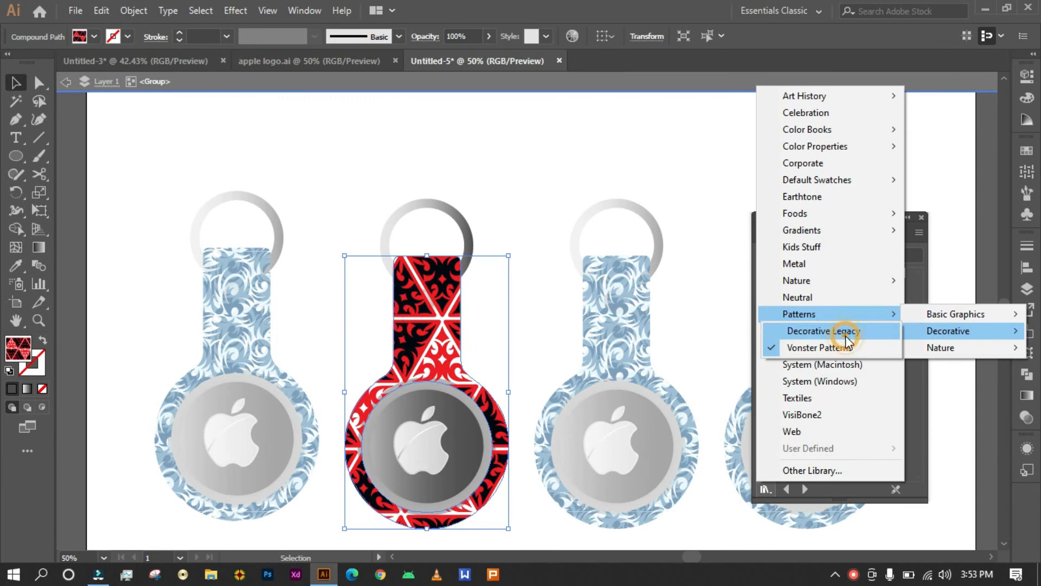
click(845, 336)
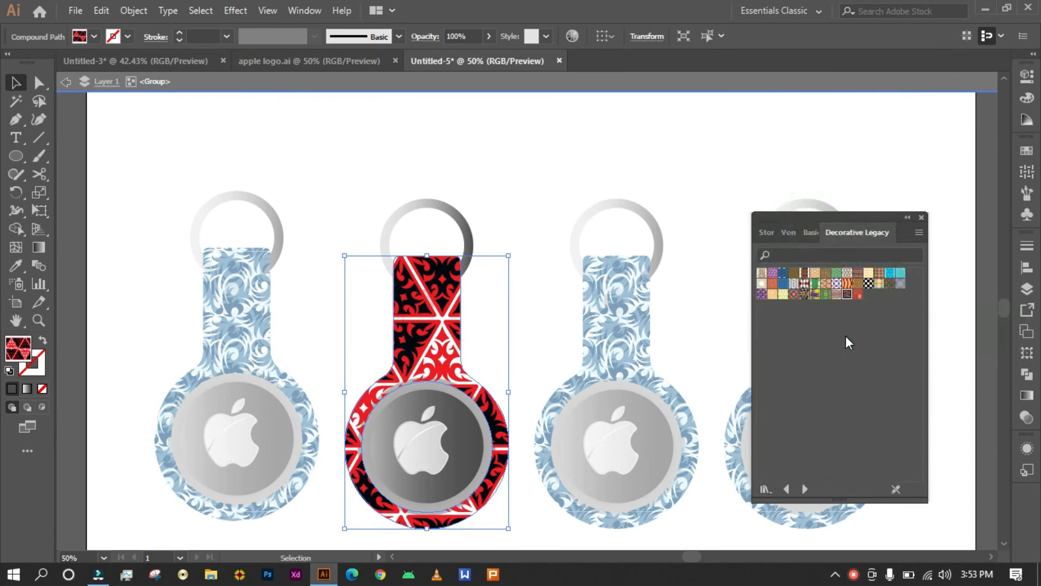
click(858, 273)
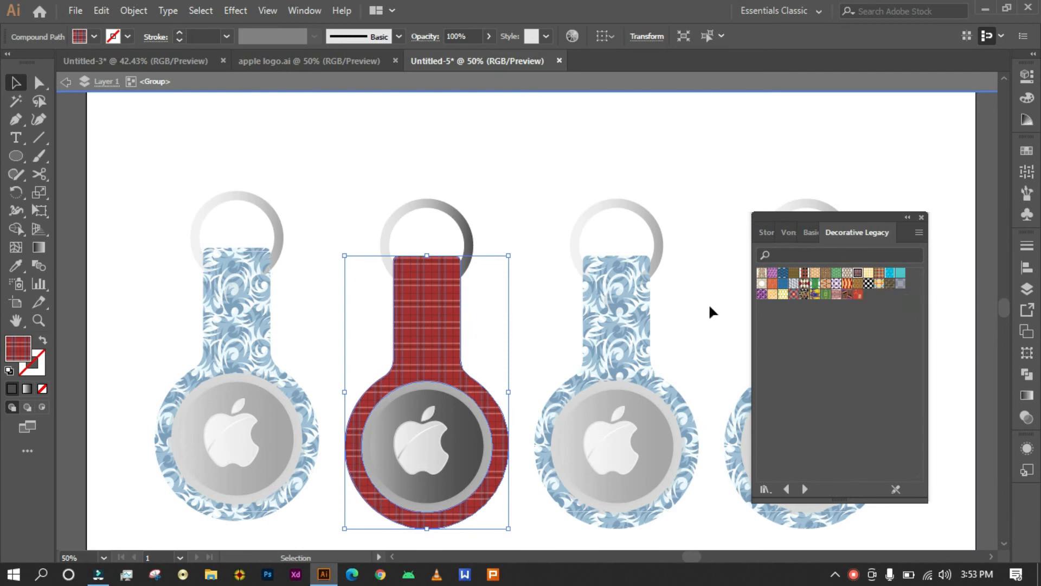
Step: Isolate the third key ring's group and fill its holder with the brown honeycomb pattern from Decorative Legacy
double_click(631, 330)
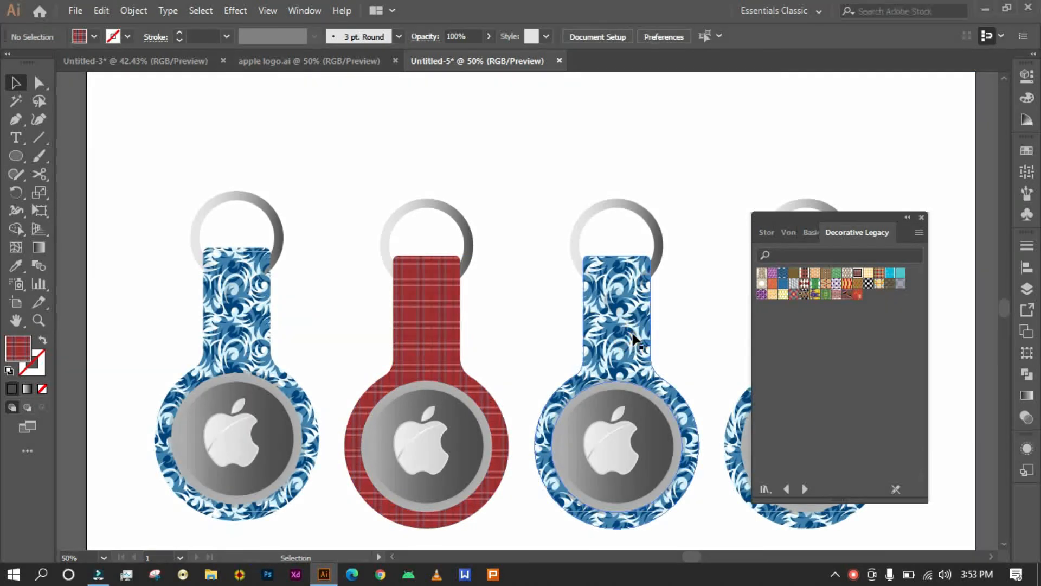
click(632, 331)
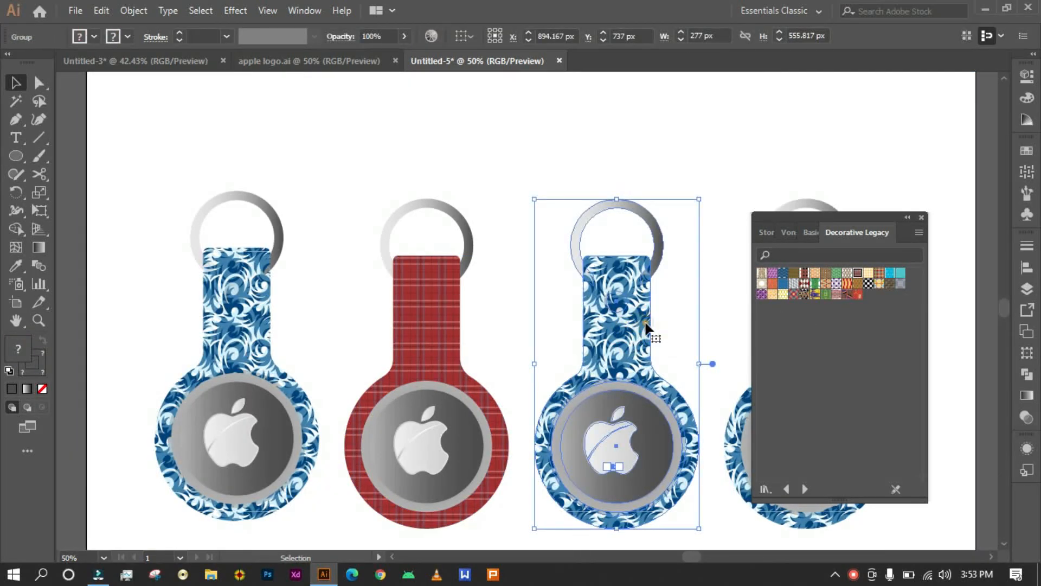
double_click(644, 320)
click(640, 323)
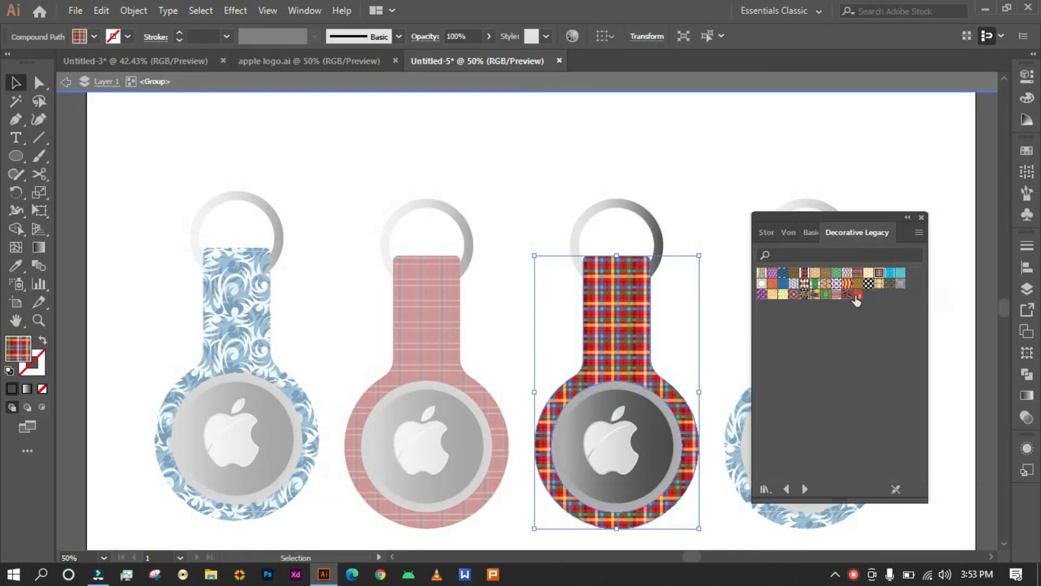
click(857, 283)
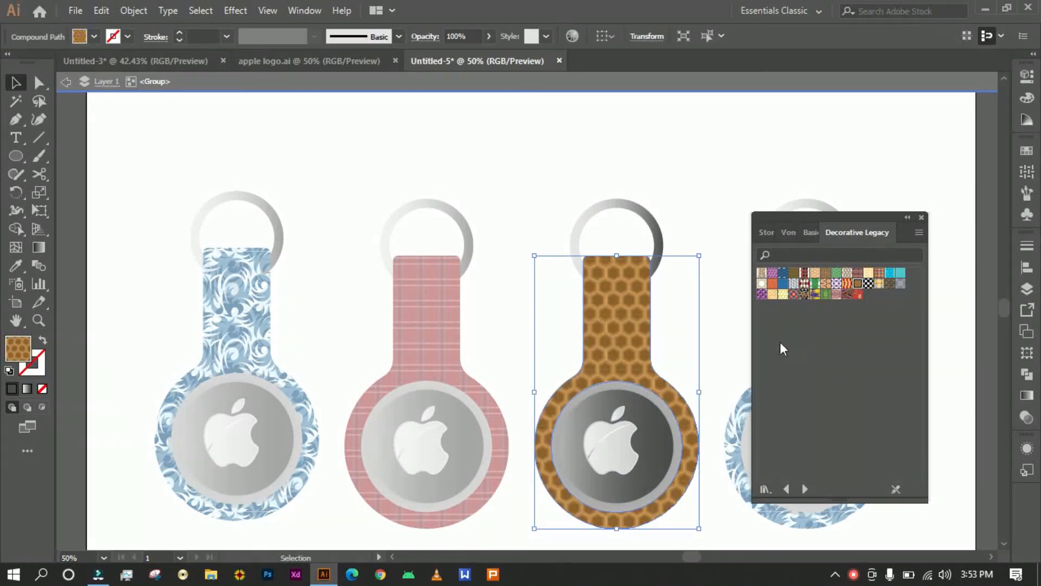
click(744, 322)
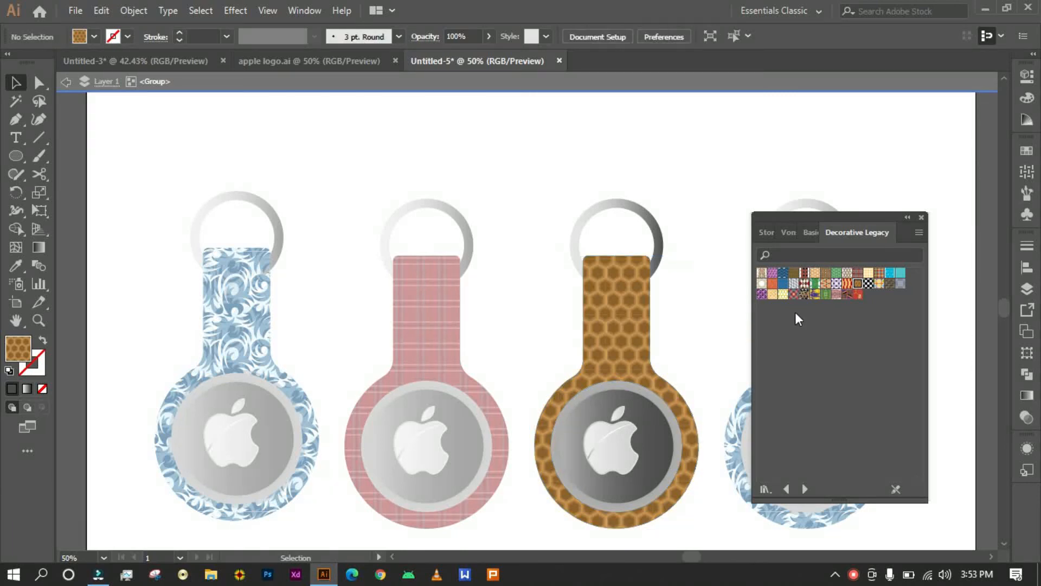
Step: Isolate the fourth key ring's group and fill its holder with the blue-grey woven checker pattern from Decorative Legacy
click(794, 294)
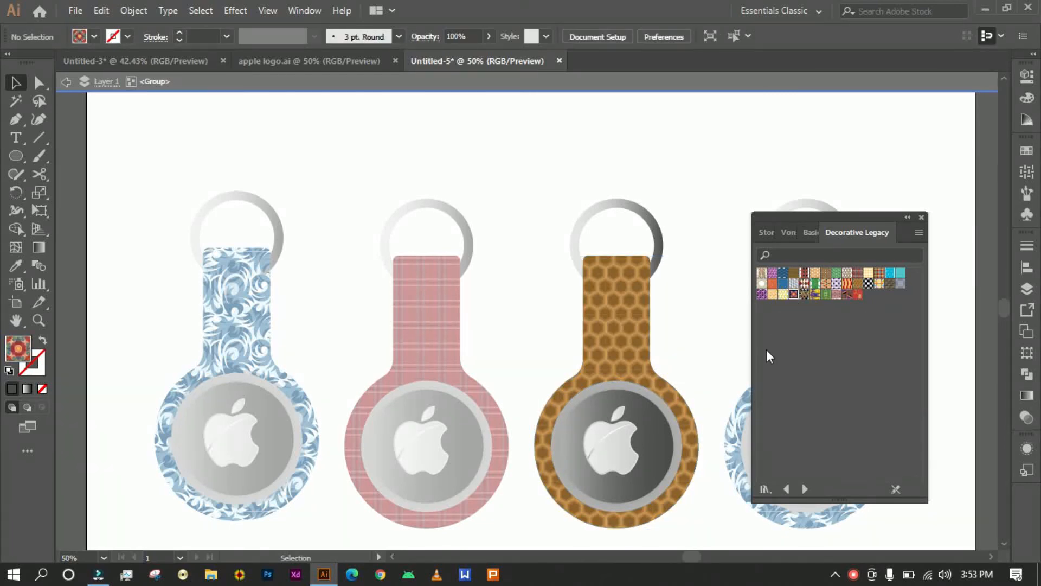
drag(838, 222, 524, 215)
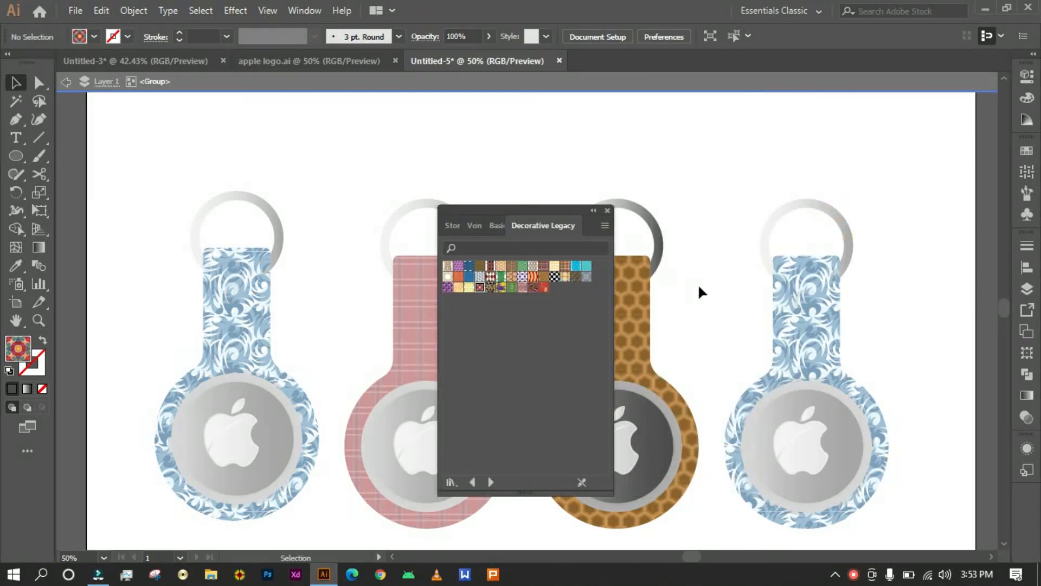
click(808, 331)
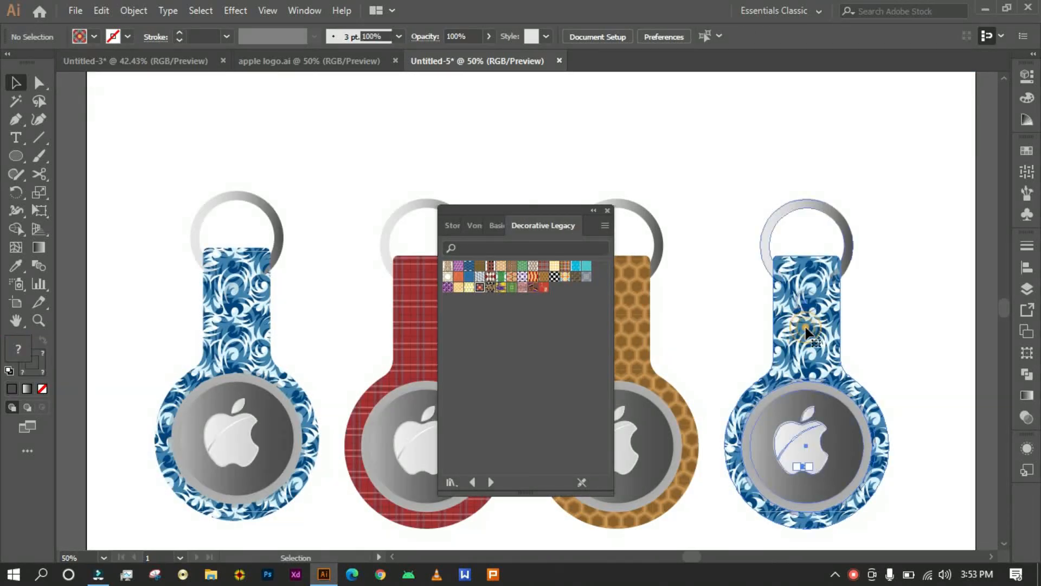
double_click(812, 337)
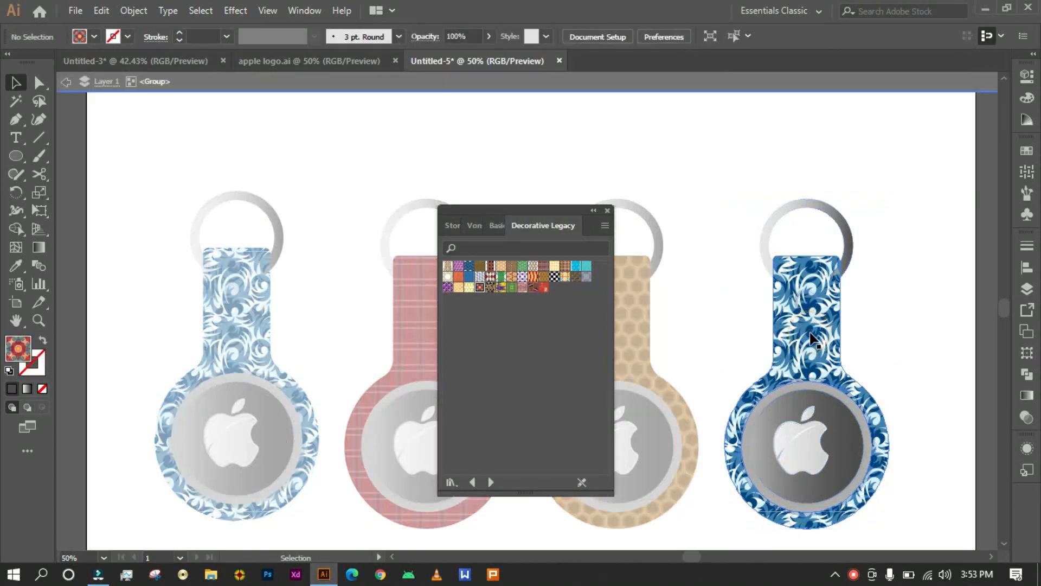
click(812, 337)
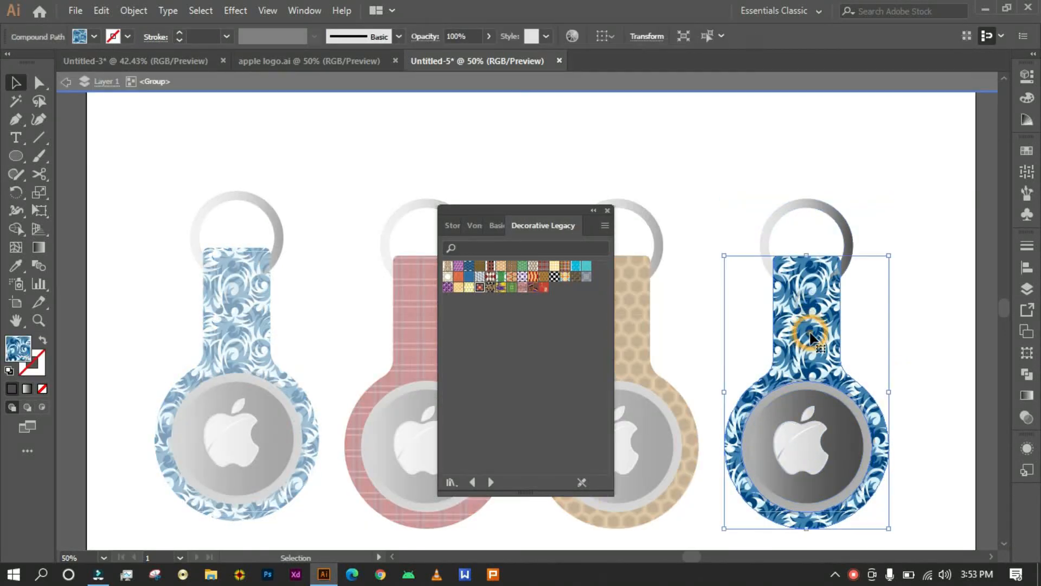
click(544, 288)
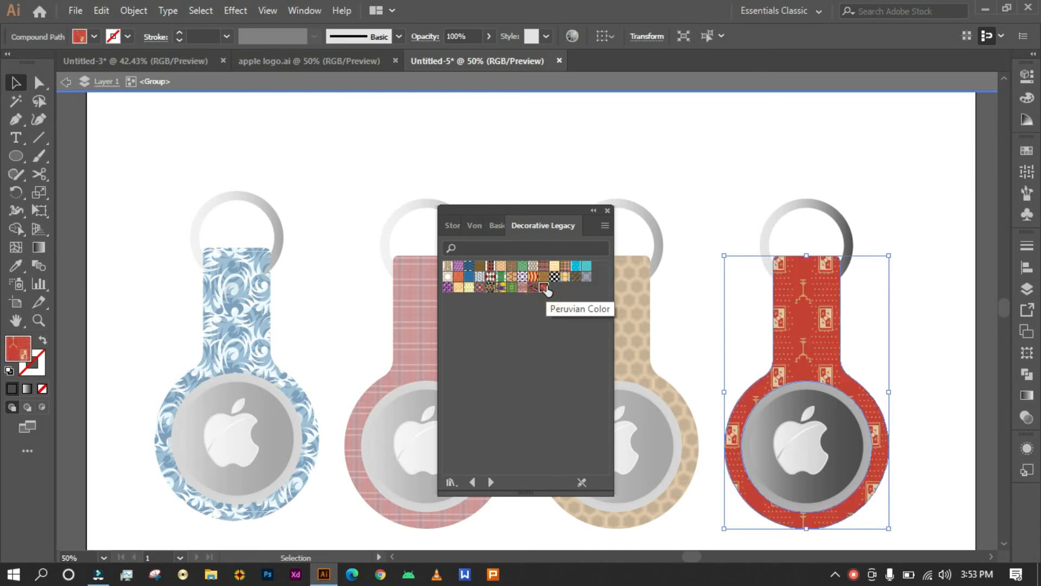
click(586, 277)
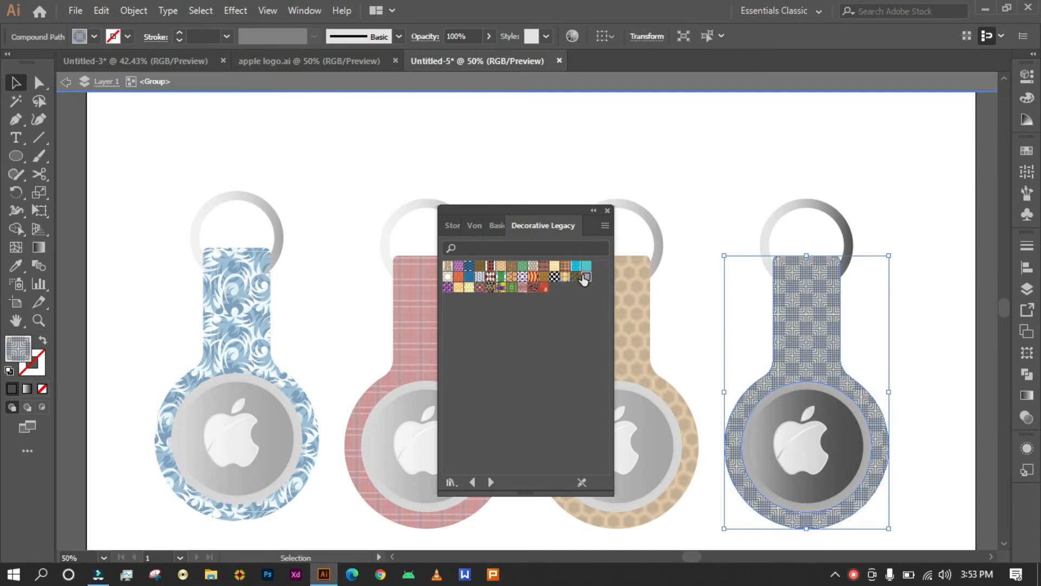
click(699, 262)
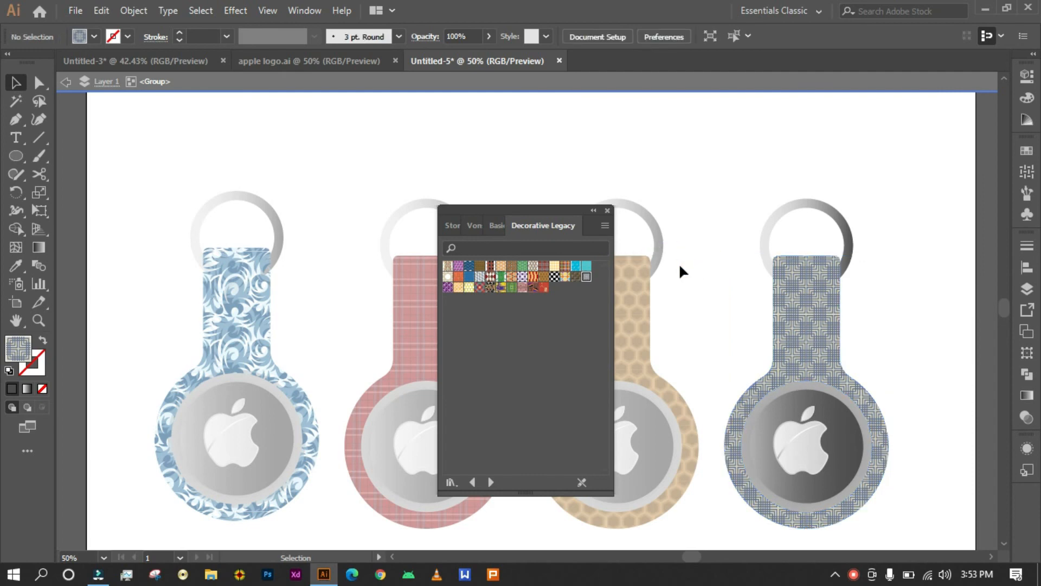
Step: Separate the Decorative Legacy library from the other pattern libraries, leave isolation mode and collapse the remaining libraries
drag(515, 207, 741, 171)
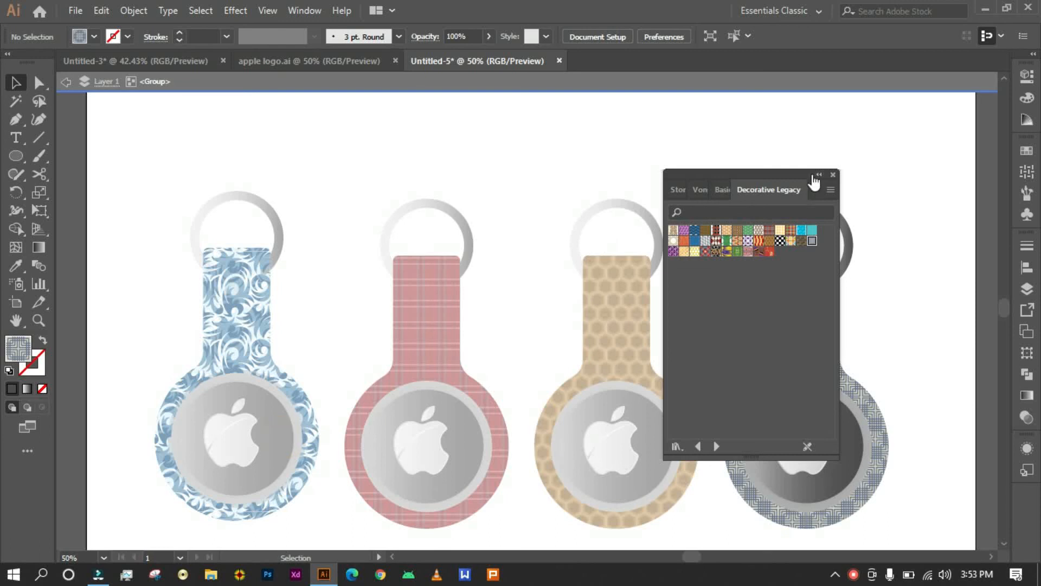
drag(790, 184, 868, 256)
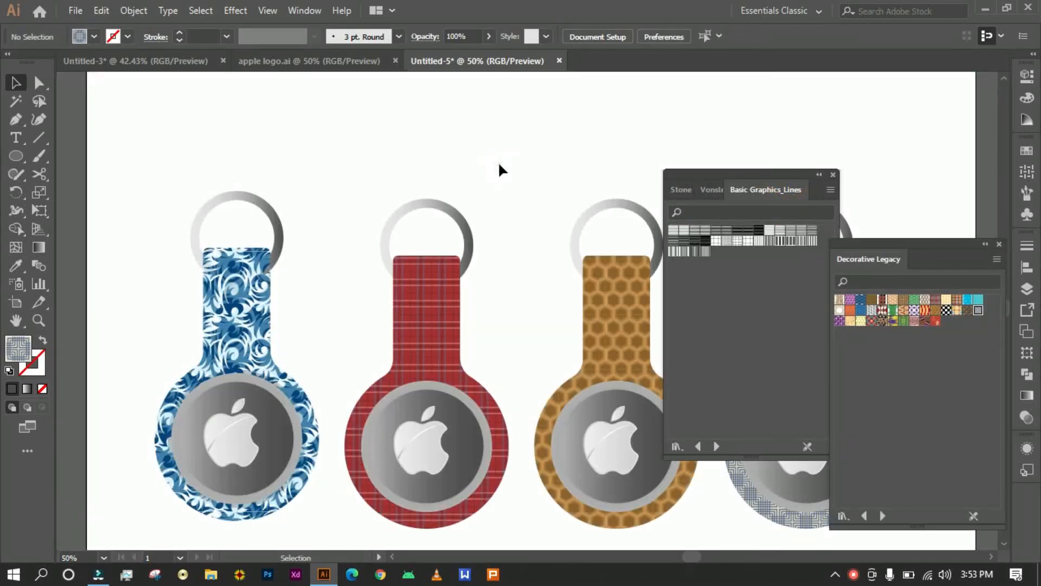
click(819, 174)
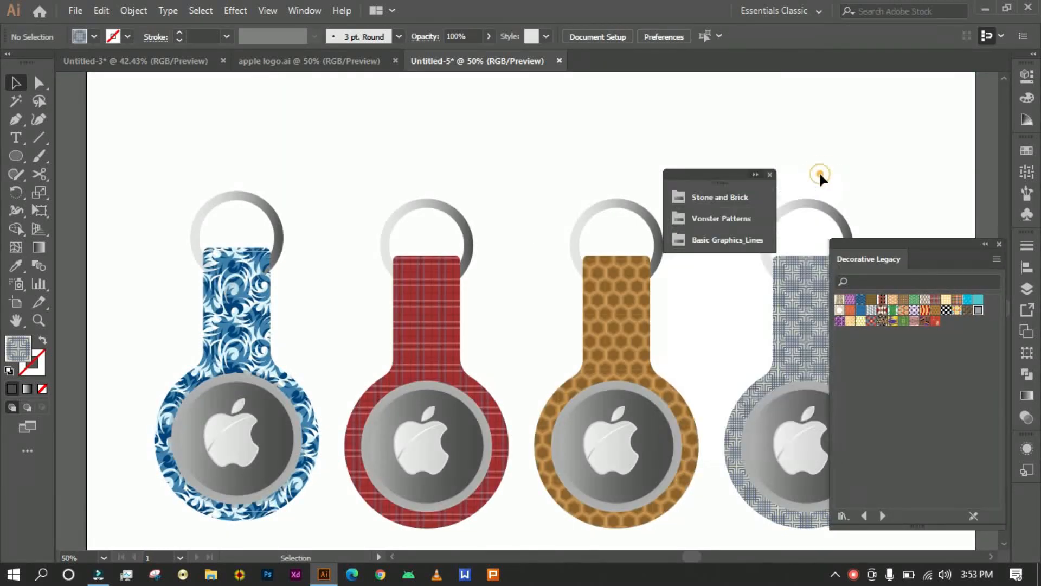
Step: Isolate the disc group of the second key ring and fill its outer disc with the tan swatch
click(279, 446)
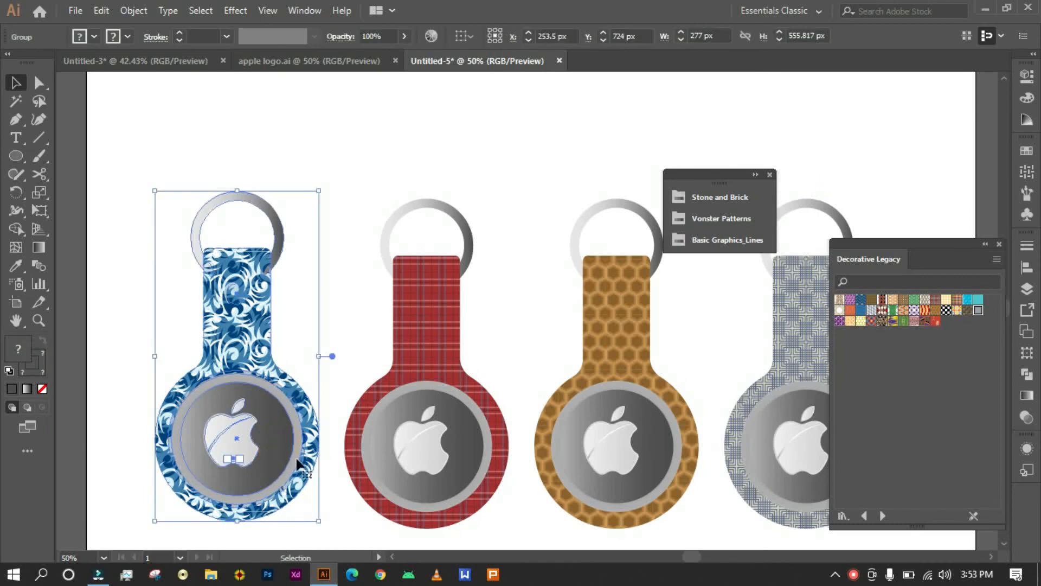
click(382, 463)
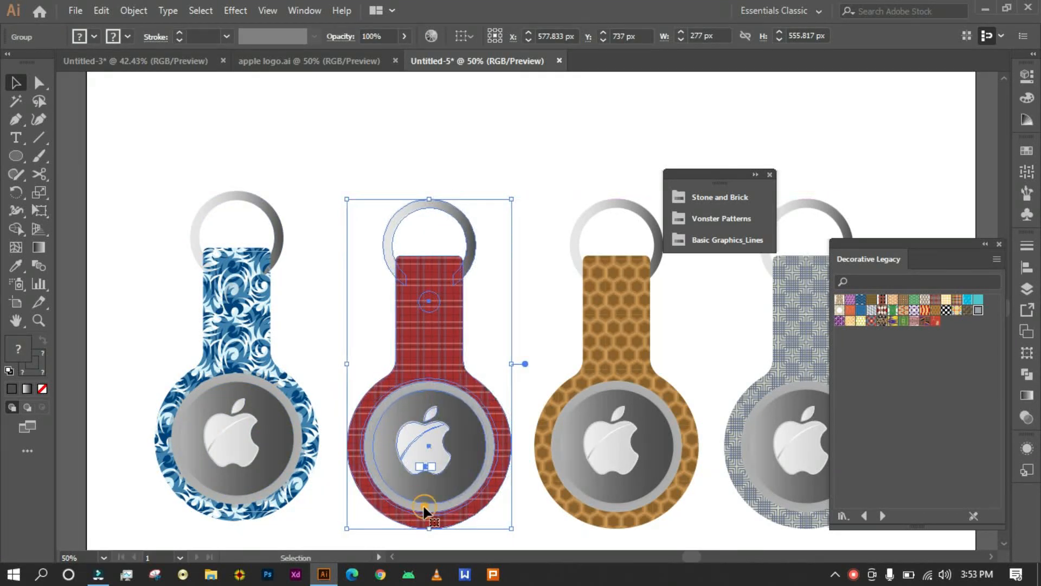
double_click(415, 512)
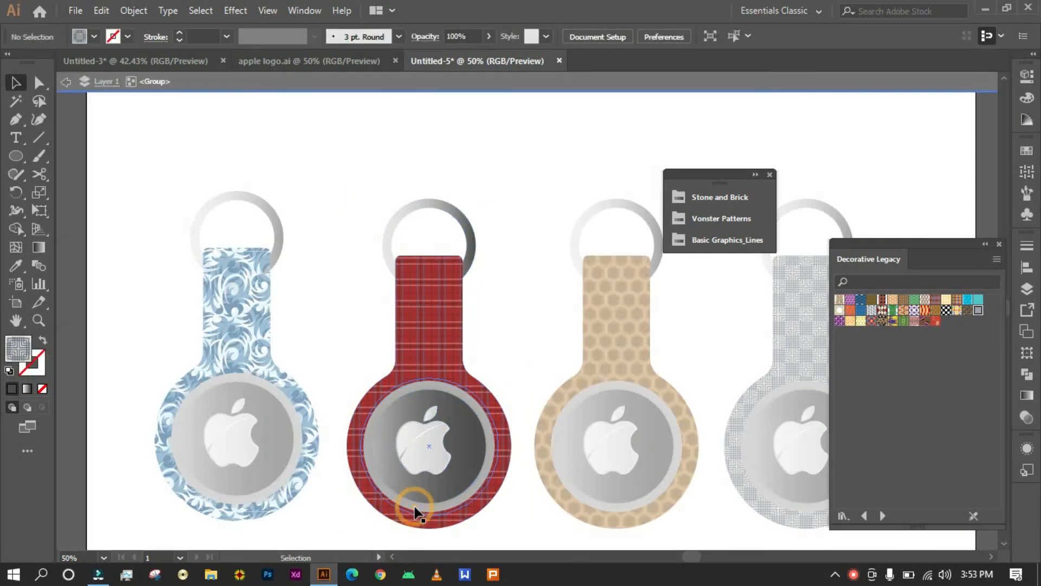
double_click(416, 513)
click(414, 507)
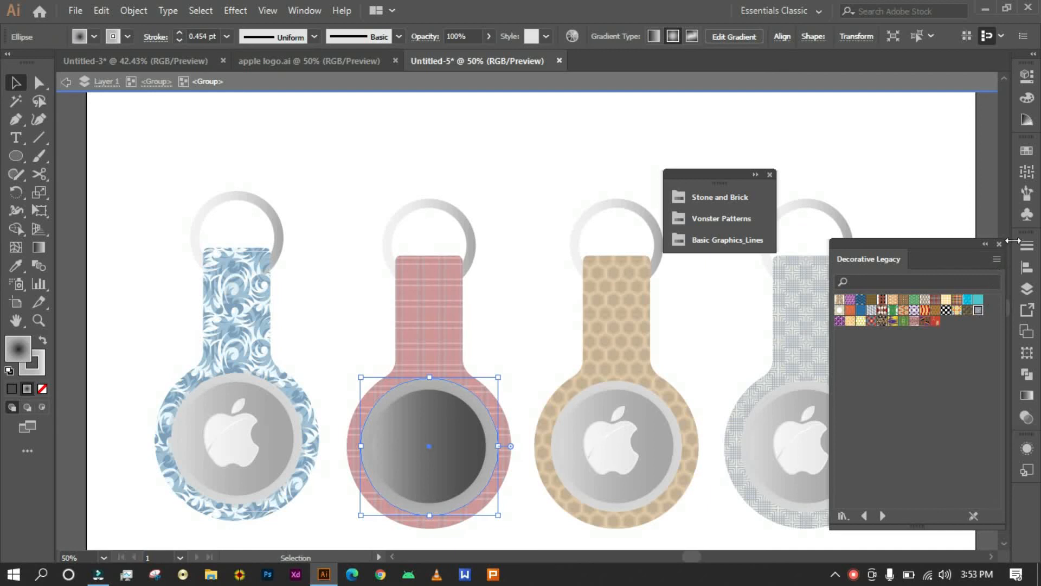
click(1026, 152)
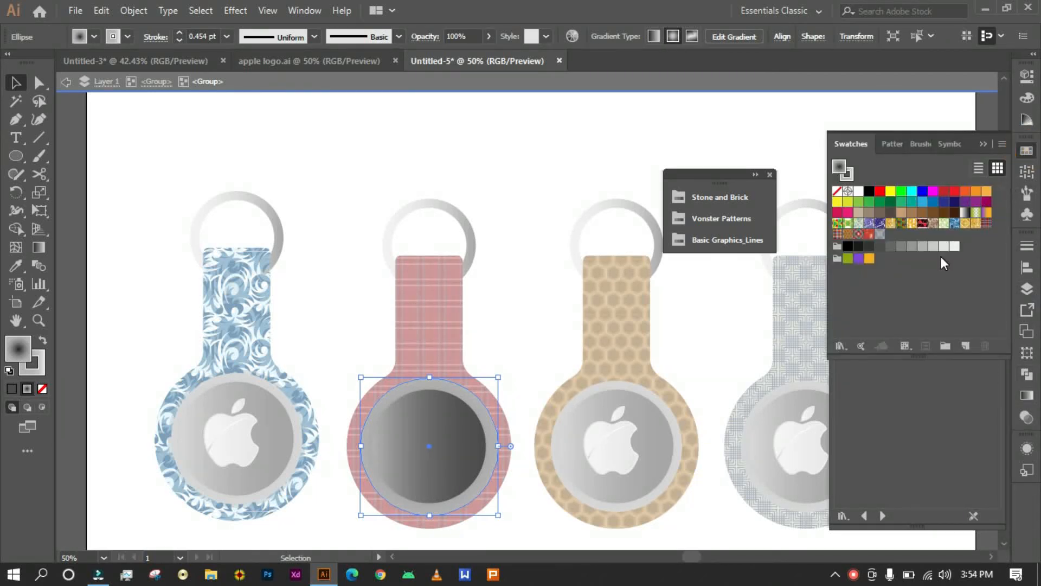
click(901, 213)
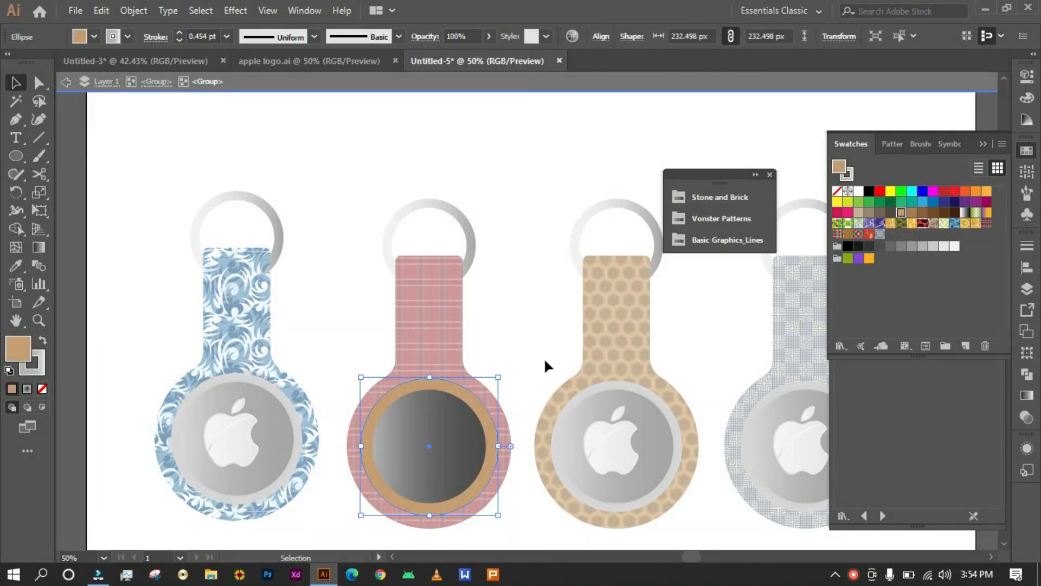
click(518, 351)
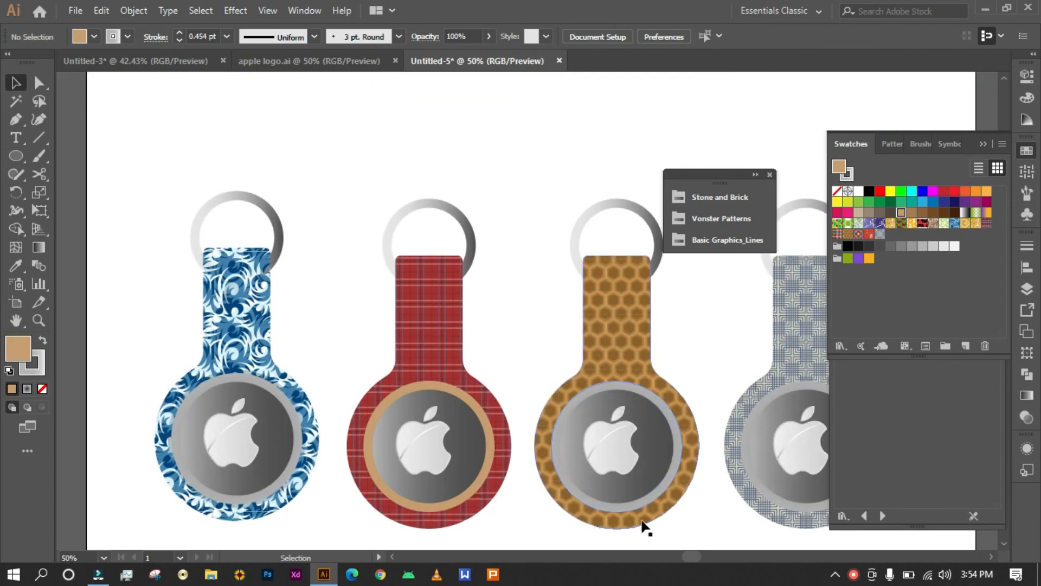
Step: Isolate the disc group of the third key ring and fill its outer disc with the orange-red swatch
double_click(633, 505)
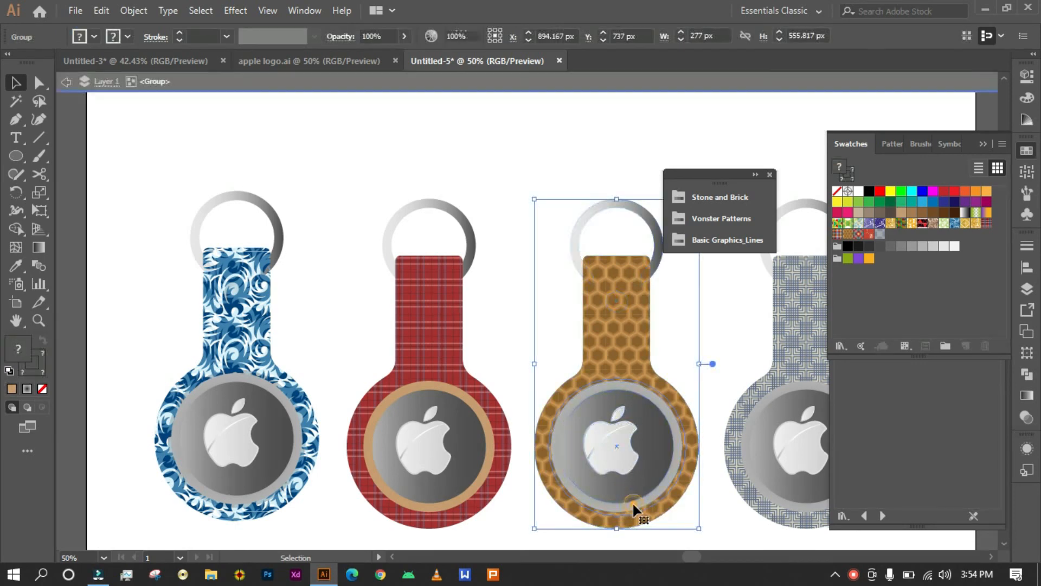
click(633, 505)
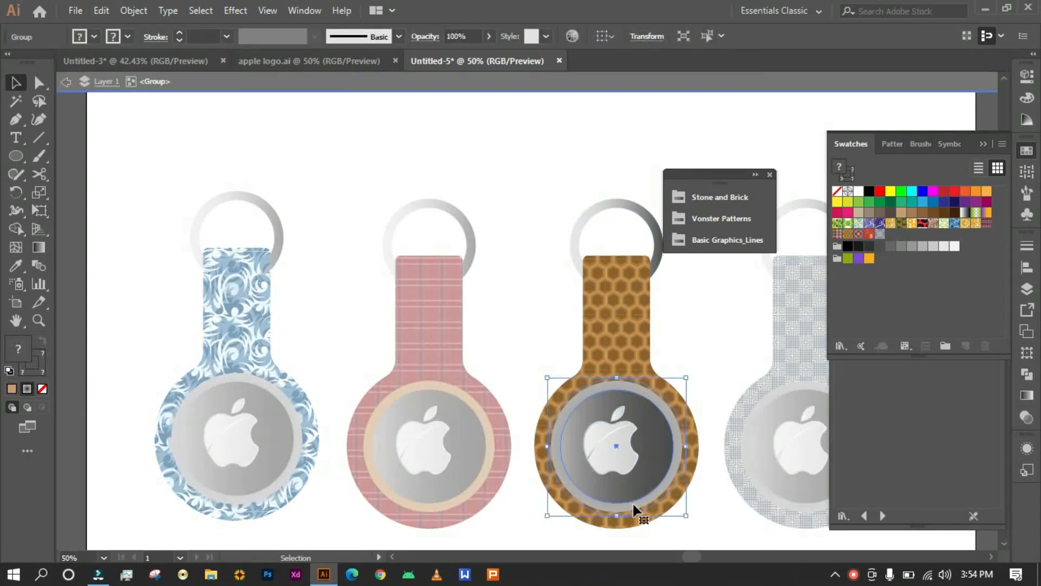
double_click(632, 501)
click(632, 510)
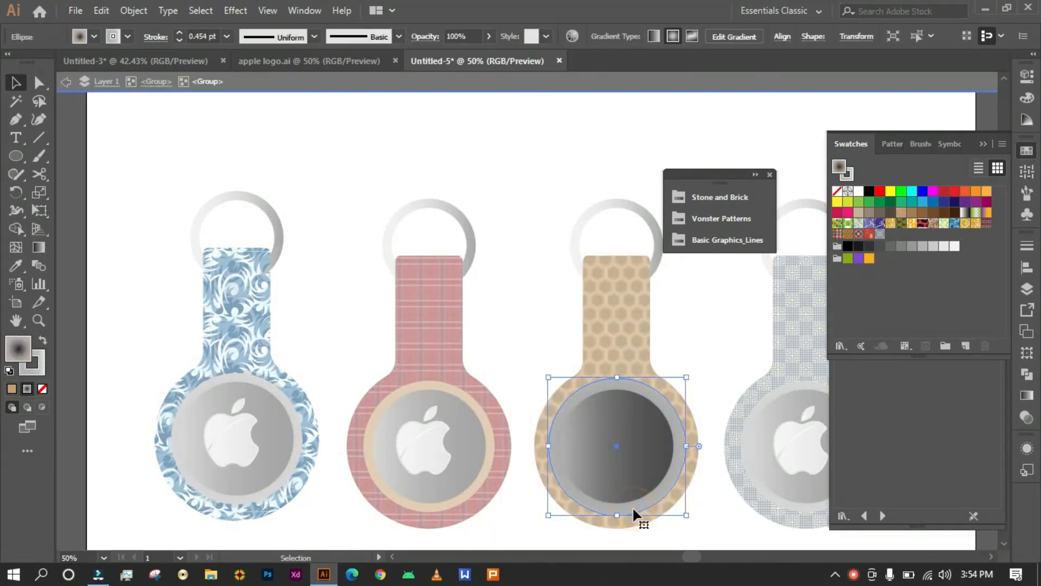
click(967, 193)
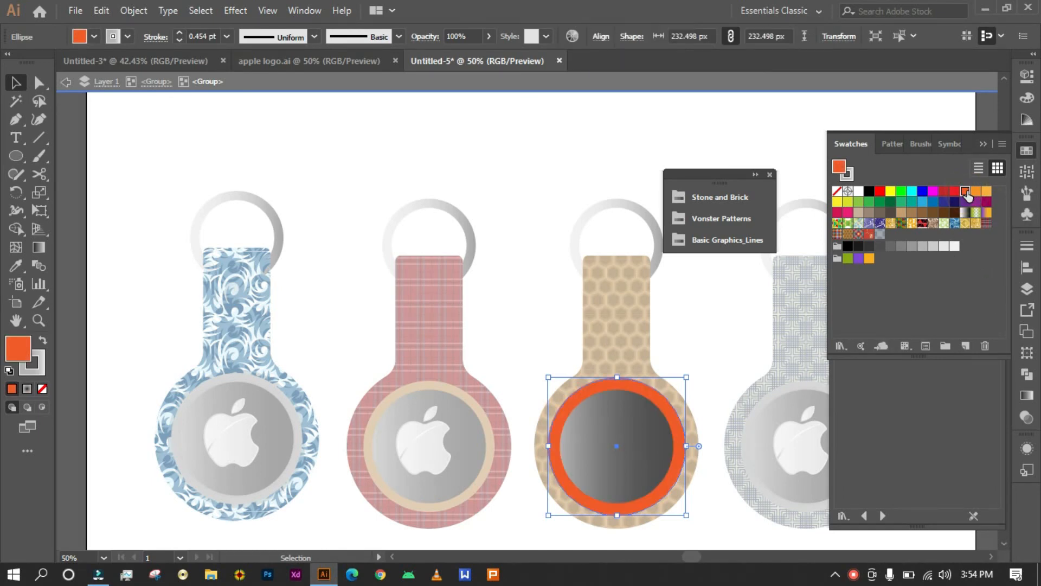
double_click(736, 325)
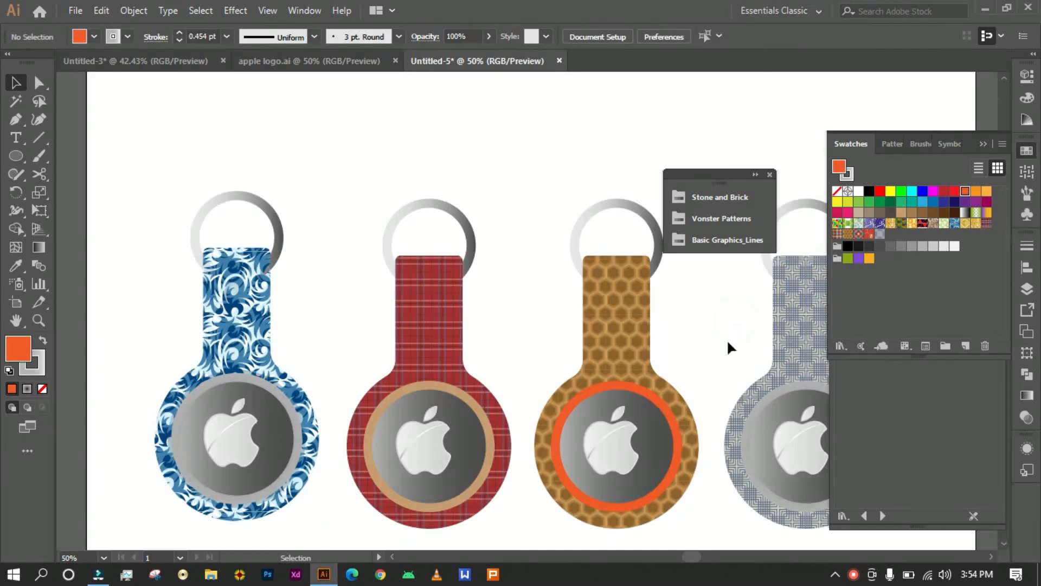
Step: Isolate the fourth key ring's disc group, try yellow, red and purple on its outer disc, and settle on the dark magenta swatch
key(space)
drag(723, 356, 531, 335)
double_click(670, 441)
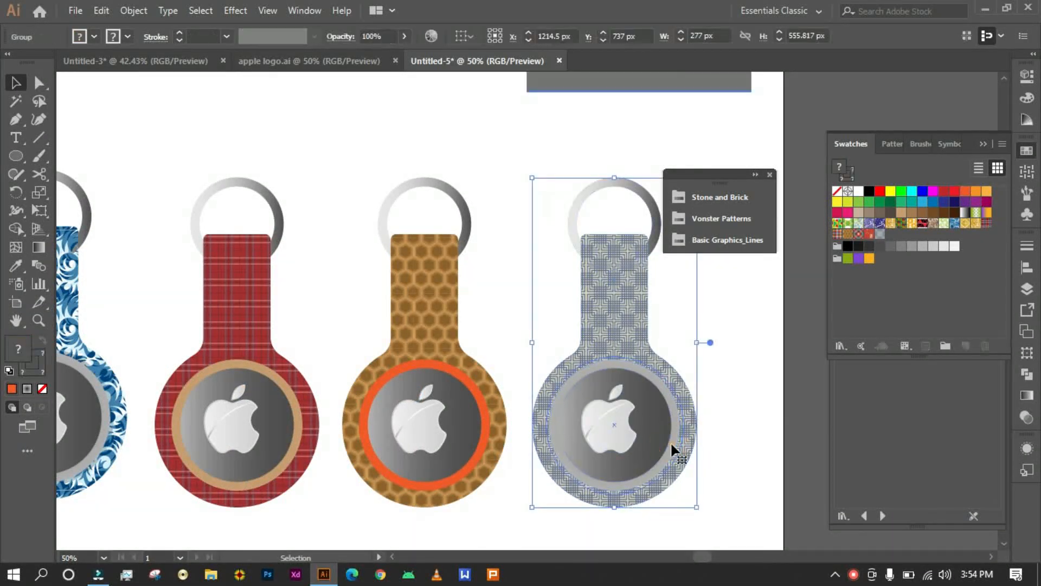
double_click(671, 441)
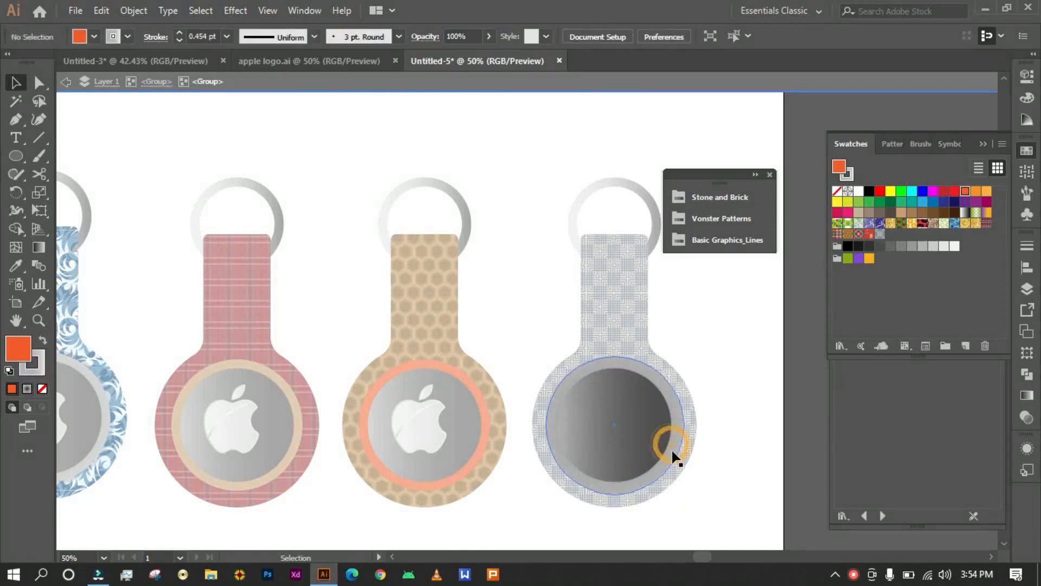
click(672, 448)
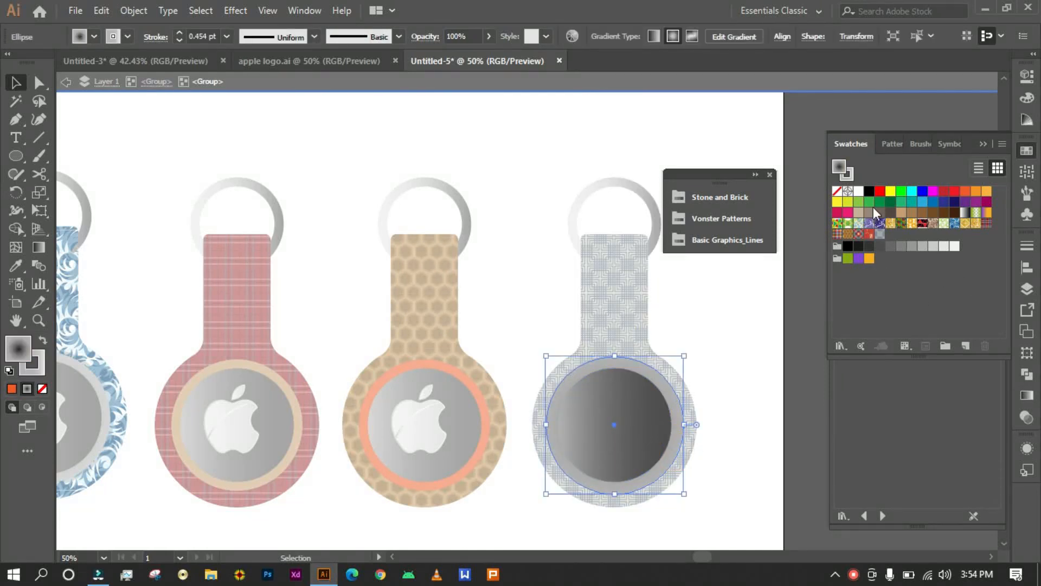
click(838, 203)
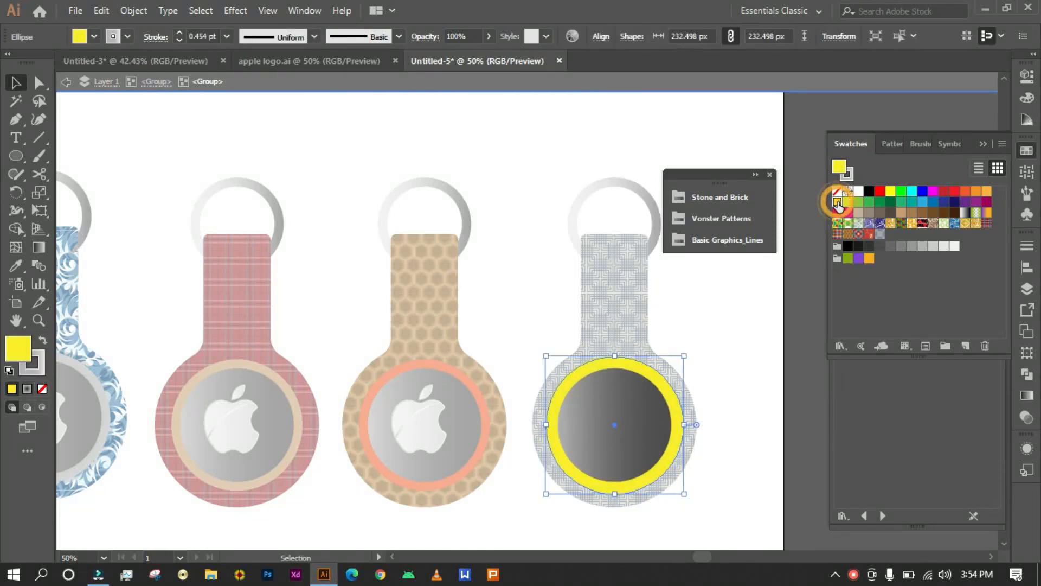
click(932, 192)
click(943, 192)
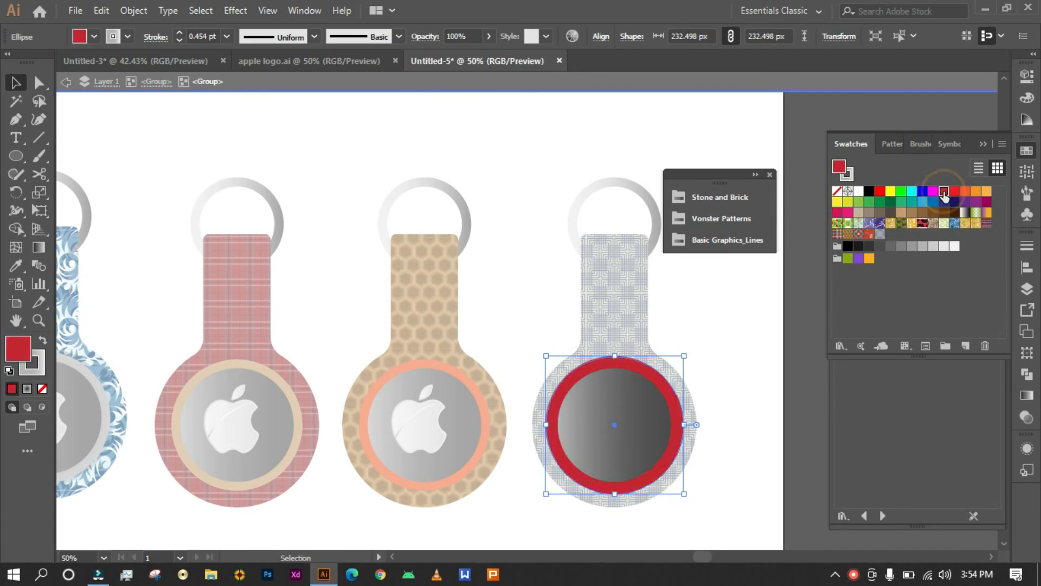
click(956, 192)
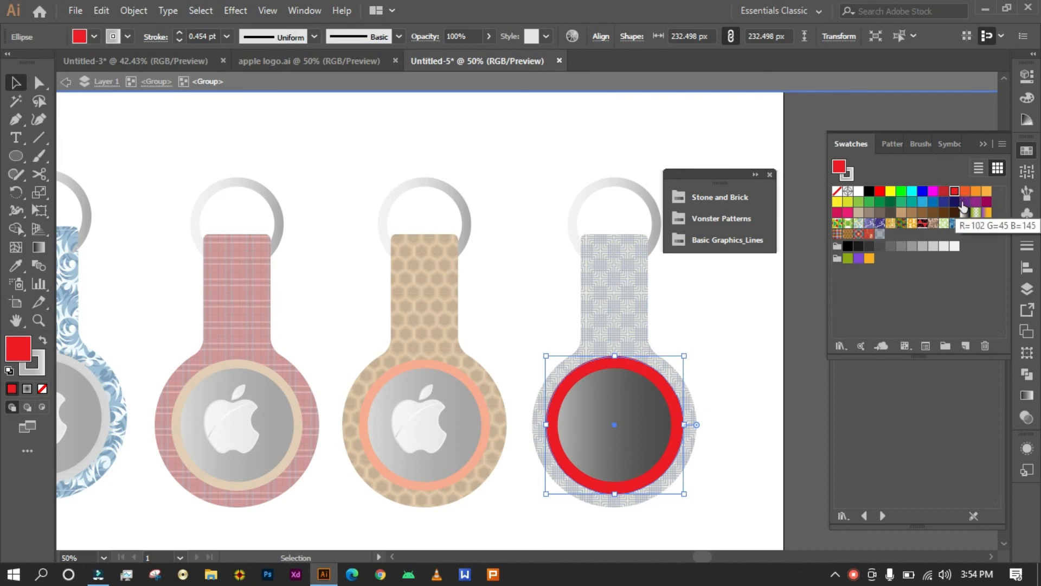
click(965, 202)
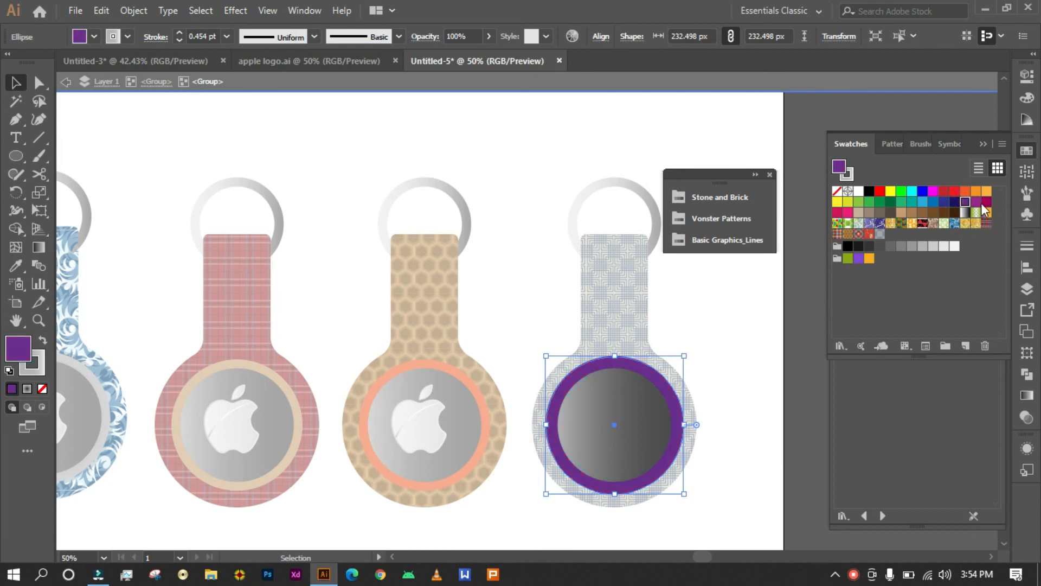
click(987, 202)
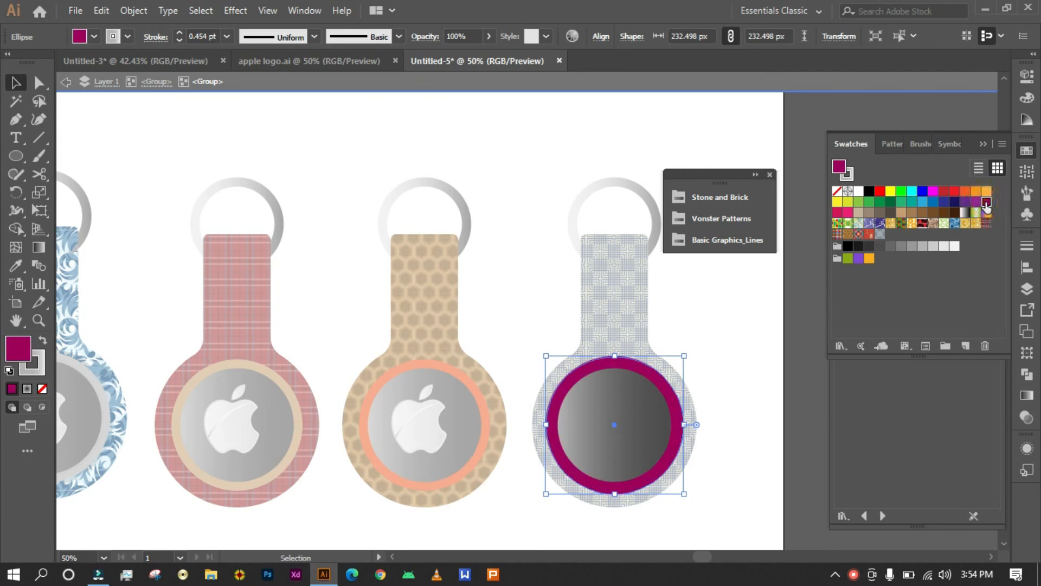
double_click(762, 318)
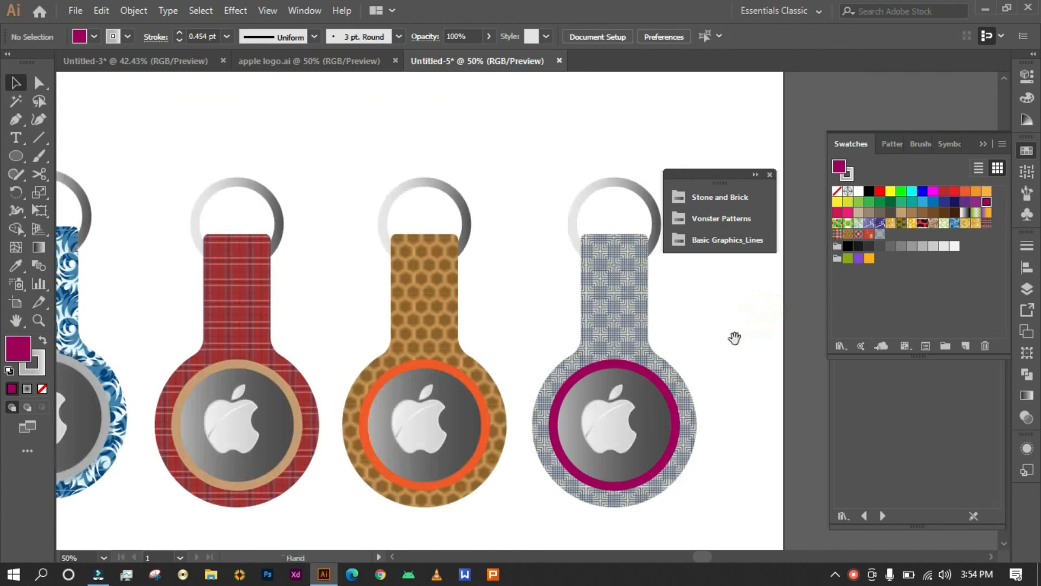
Step: Move the floating pattern library panel clear of the fourth key ring so the whole row is unobstructed
scroll(731, 347, down, 2)
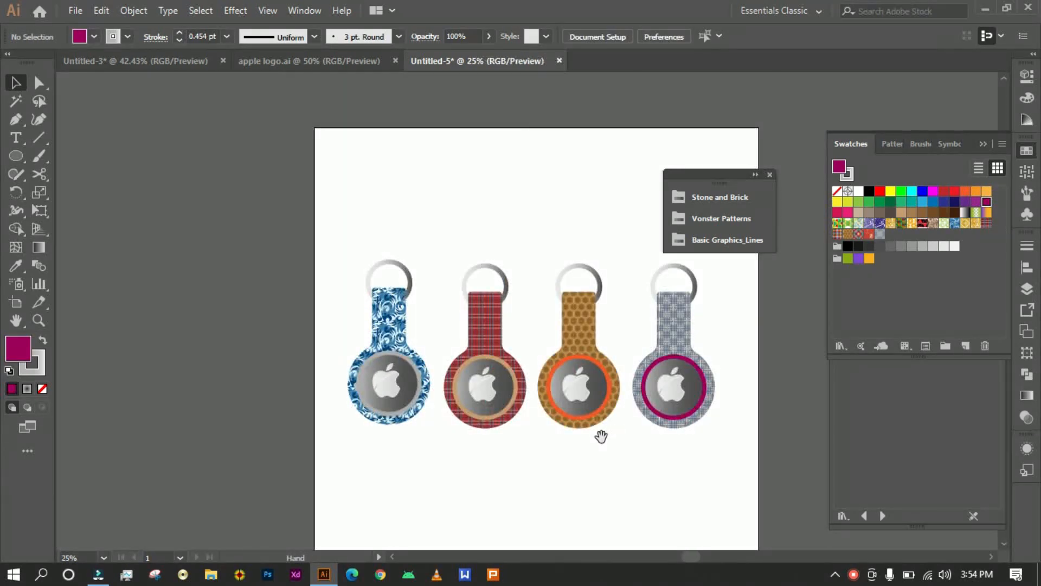
scroll(611, 437, up, 1)
drag(589, 436, 626, 434)
scroll(625, 434, up, 1)
scroll(625, 434, down, 1)
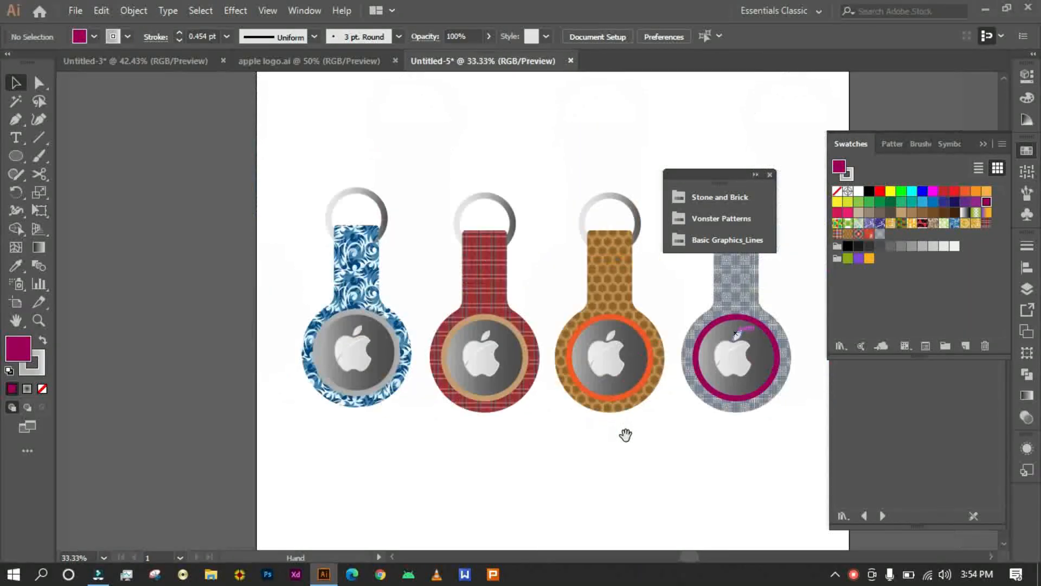
drag(729, 172, 834, 73)
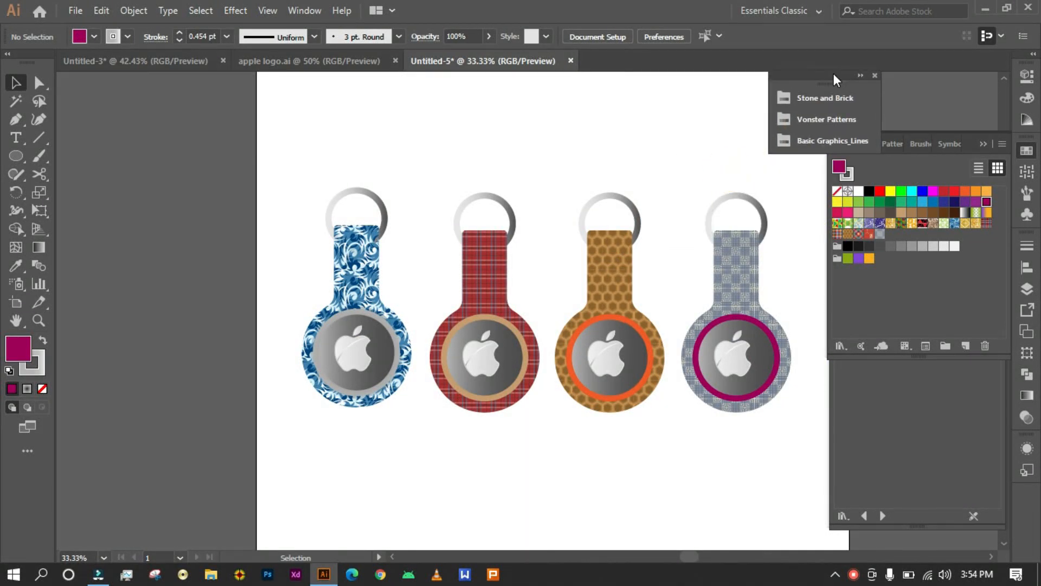
click(506, 210)
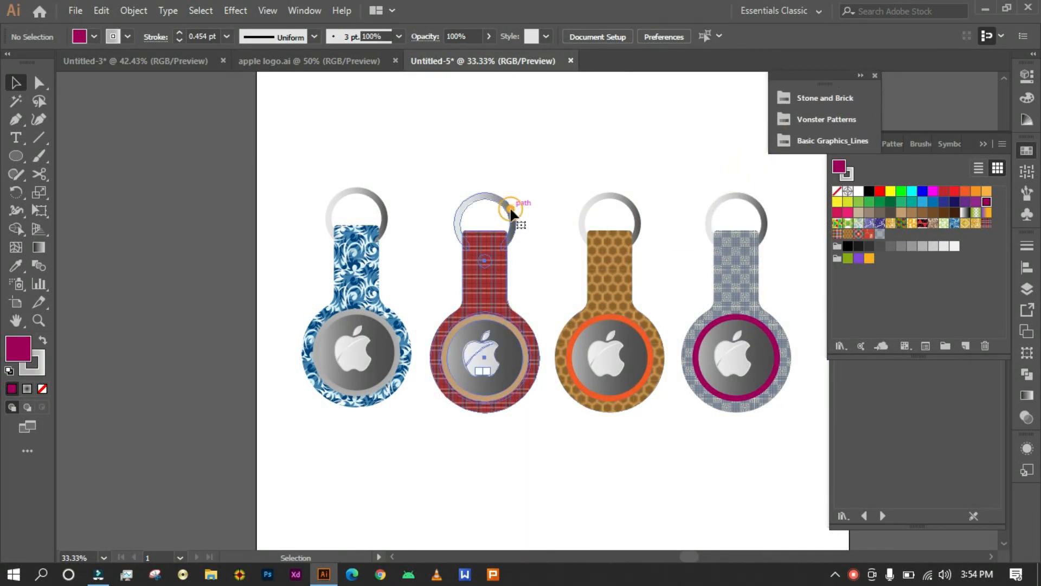
click(548, 452)
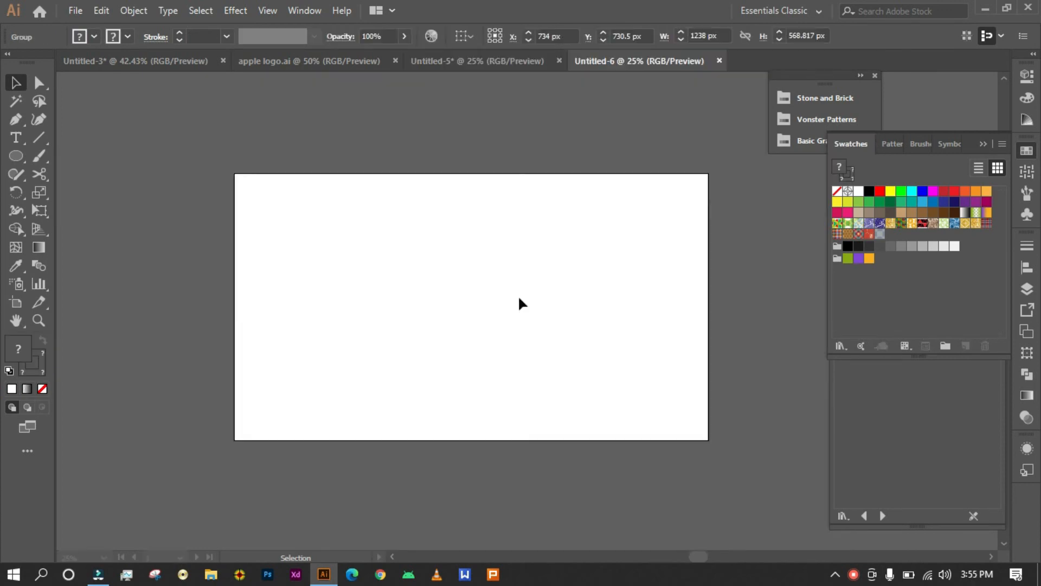
Step: Paste the grouped row of four key rings into the new landscape document and place it near the artboard's centre, at about X 820, Y 447.5 px
key(ctrl+v)
drag(519, 295, 518, 307)
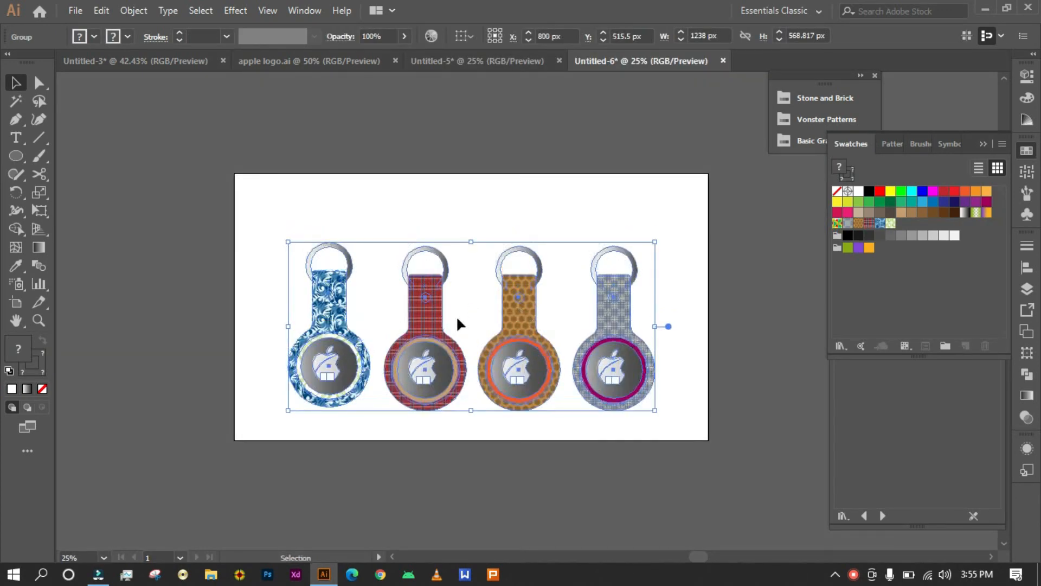
click(252, 413)
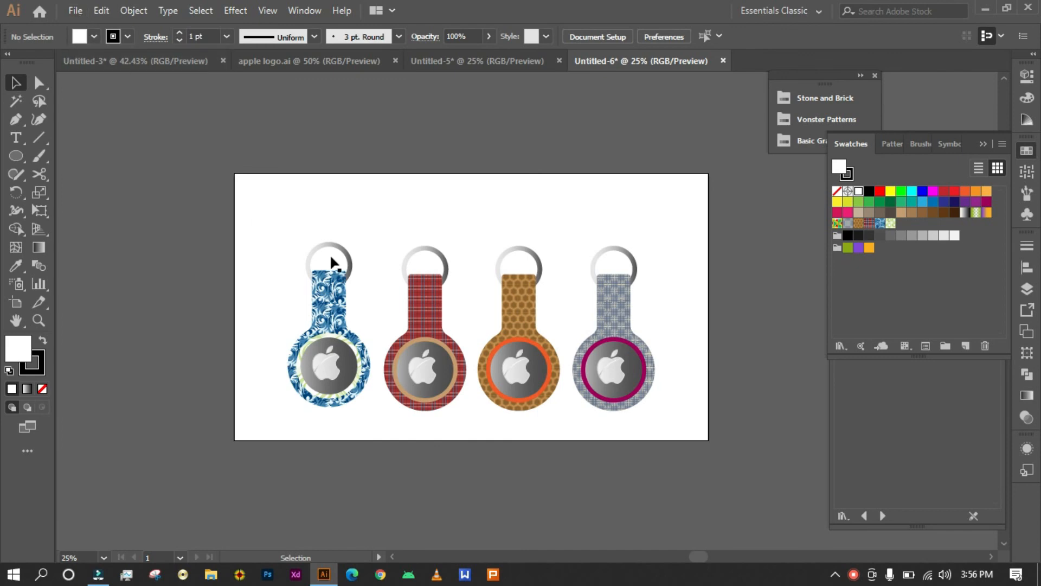
drag(419, 326, 424, 305)
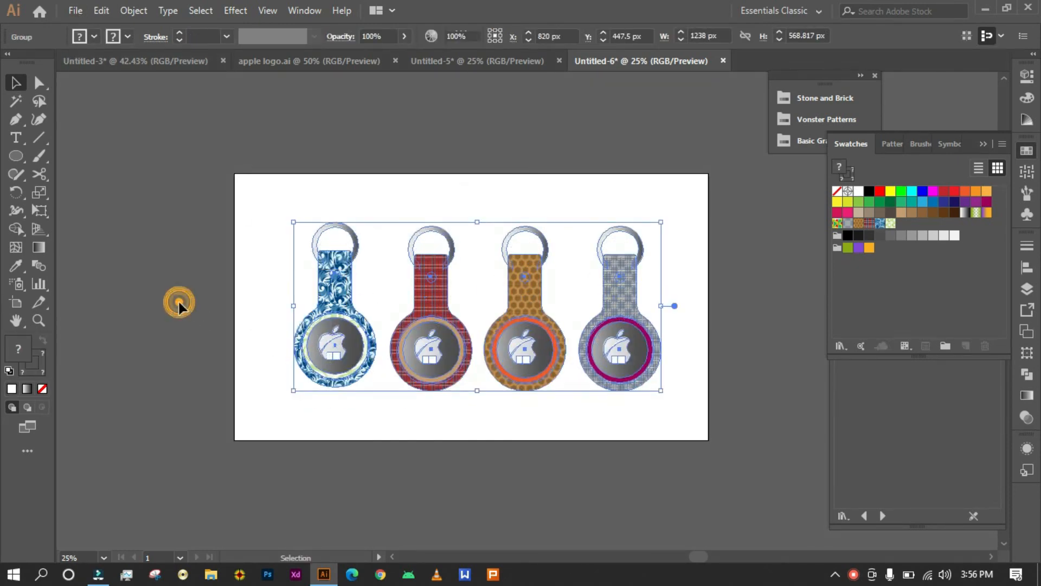
click(178, 302)
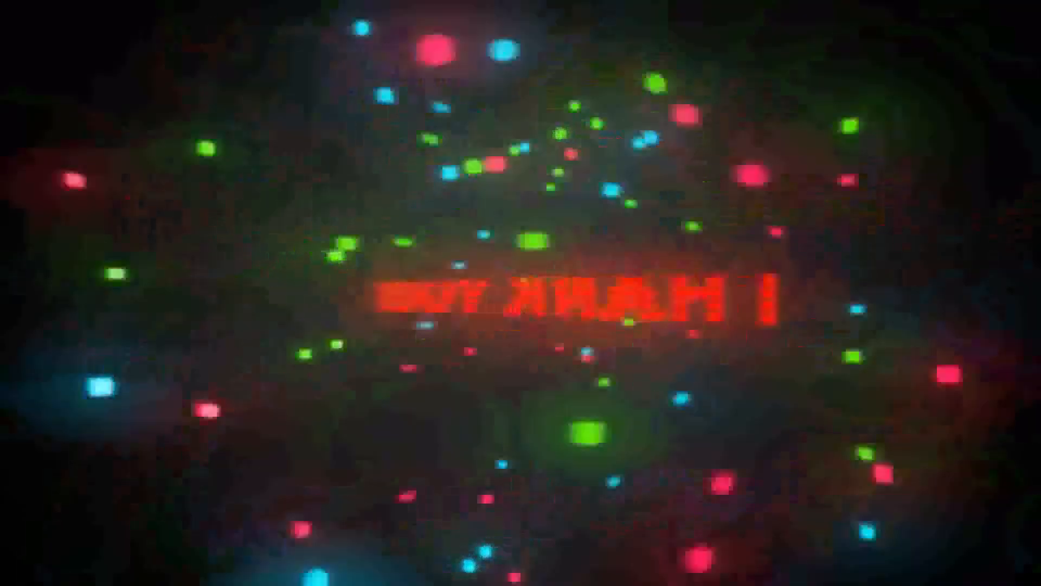